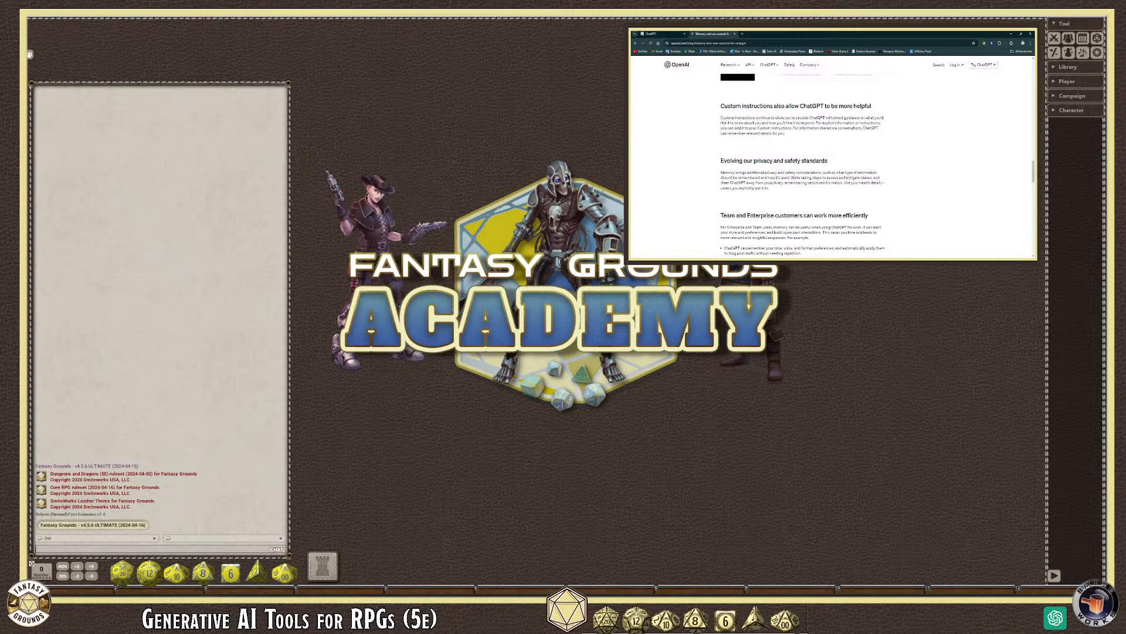
# Step: Read the OpenAI memory article's sections on how memory works, user control and temporary chats without memory
pyautogui.scroll(-10, 910, 178)
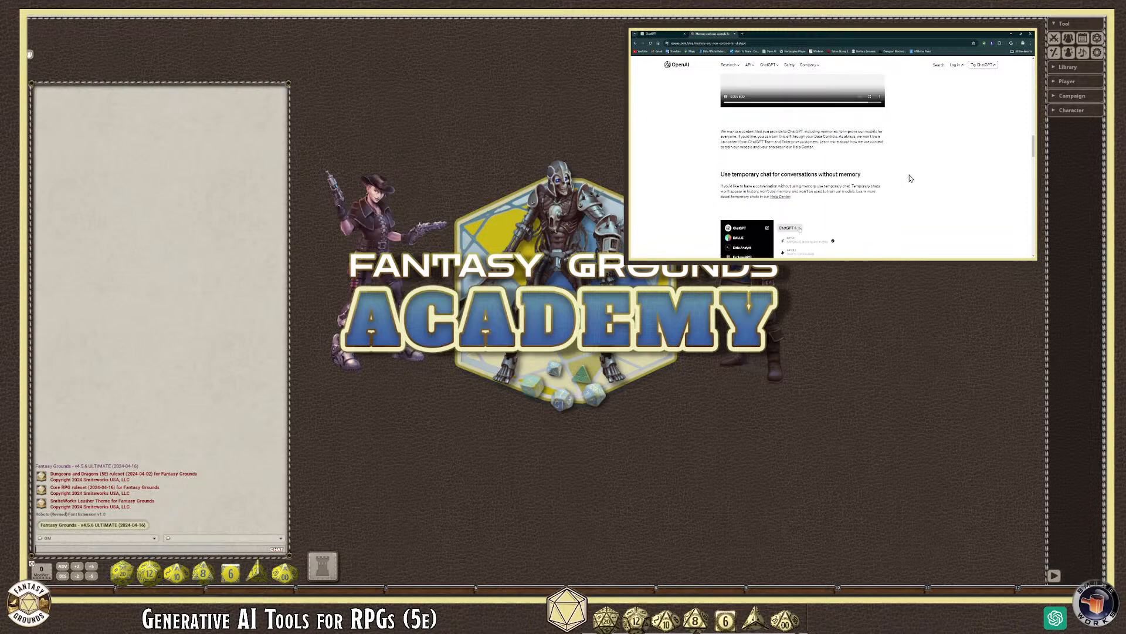
pyautogui.scroll(8, 911, 178)
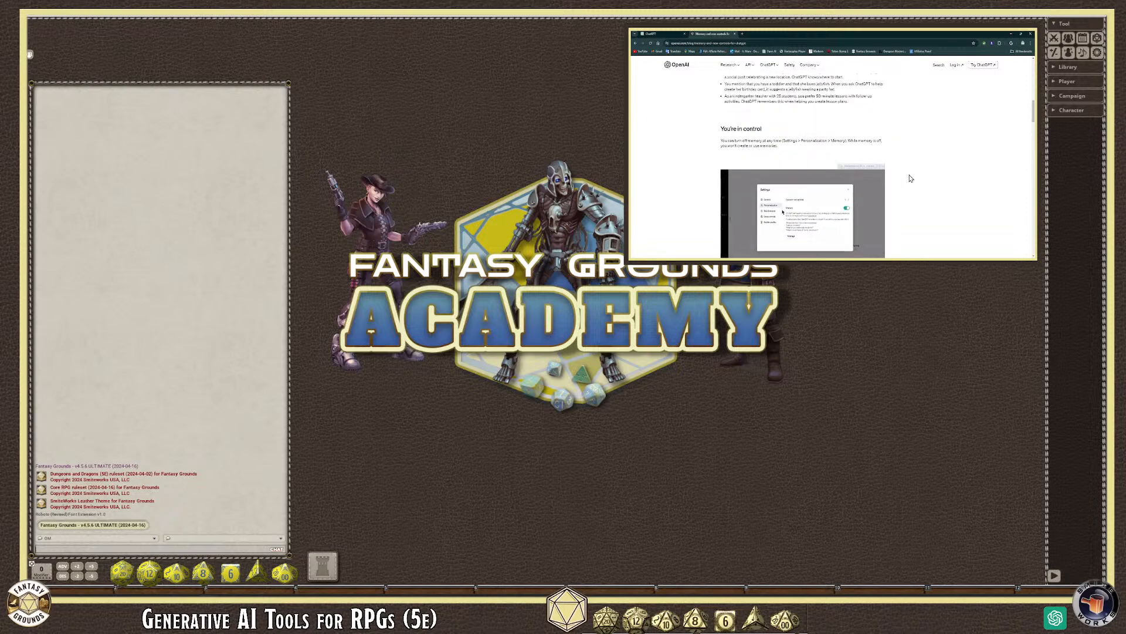
pyautogui.scroll(2, 910, 178)
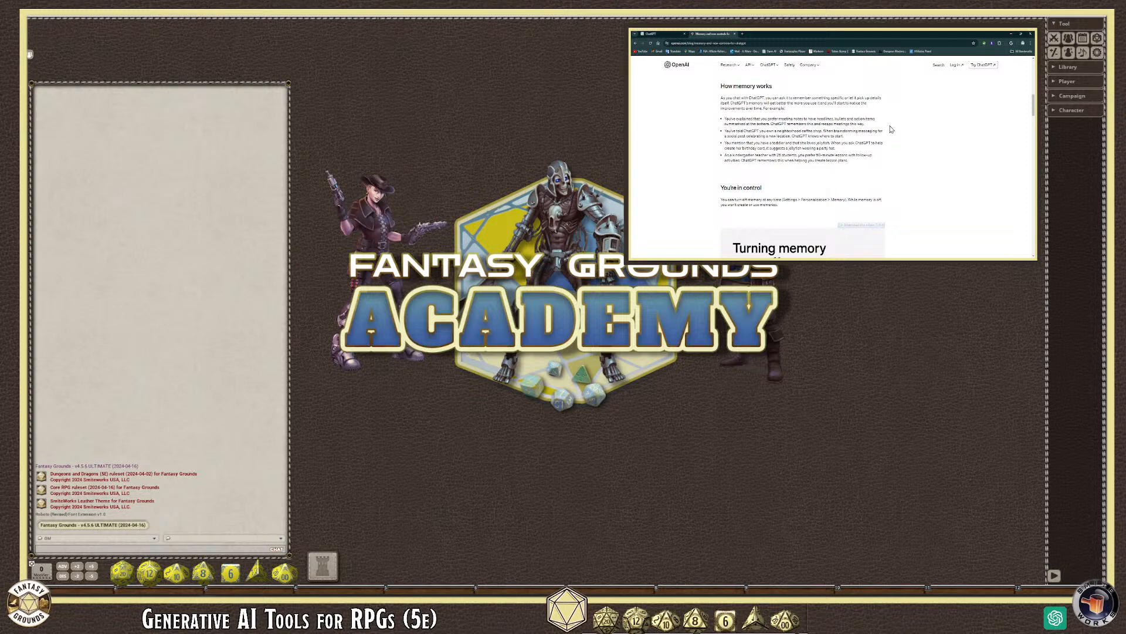
pyautogui.scroll(-4, 870, 179)
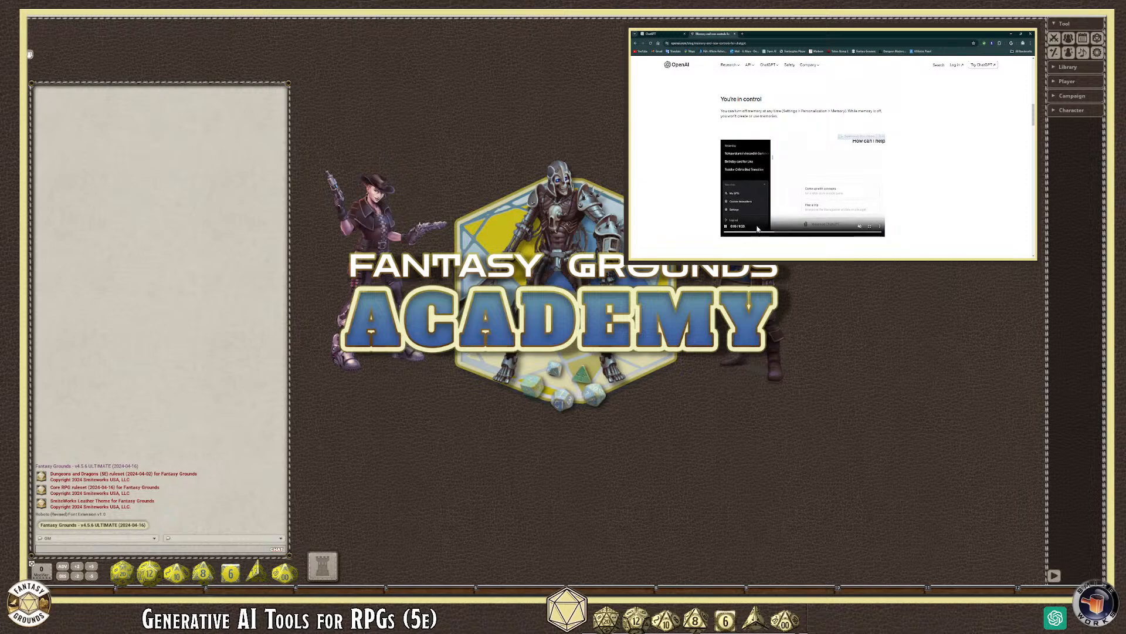
pyautogui.scroll(-1, 754, 217)
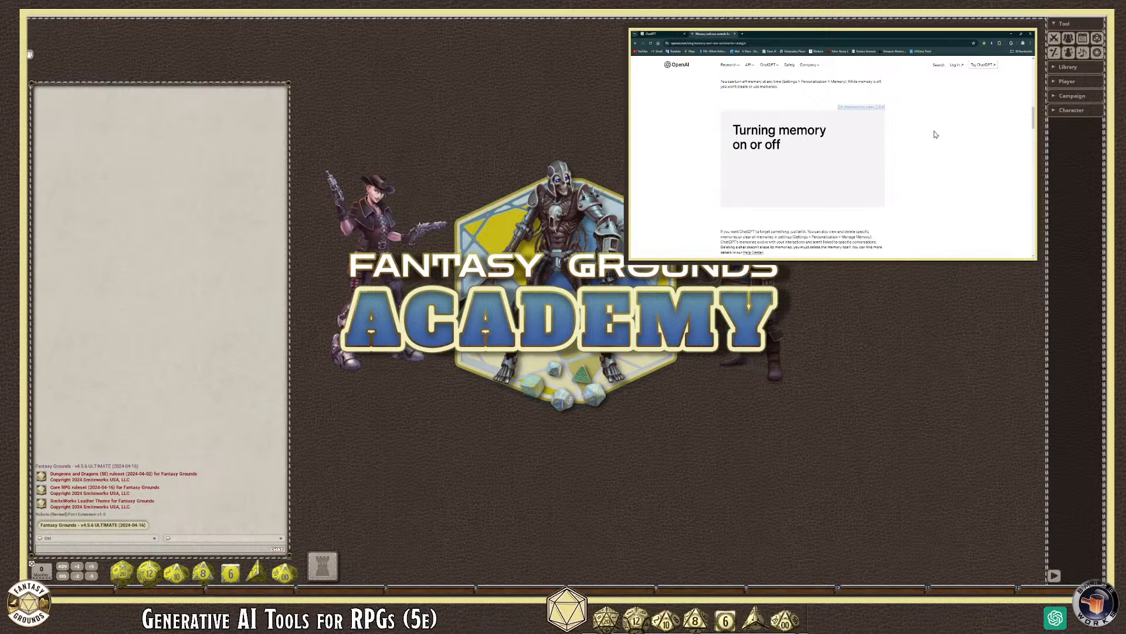
pyautogui.scroll(-5, 913, 158)
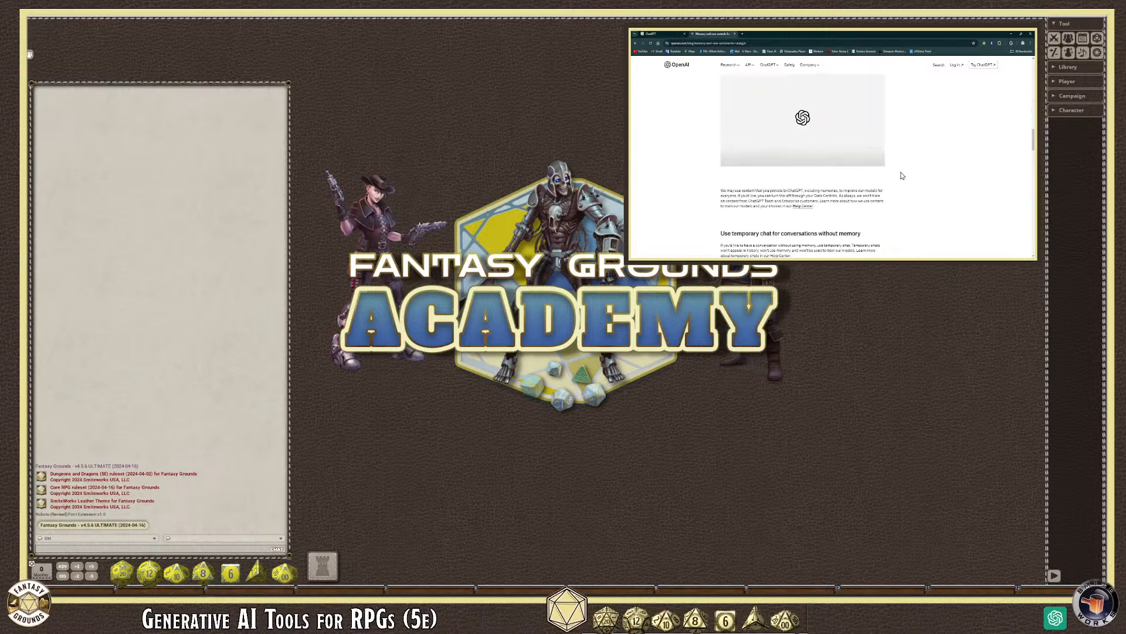
pyautogui.scroll(-2, 863, 187)
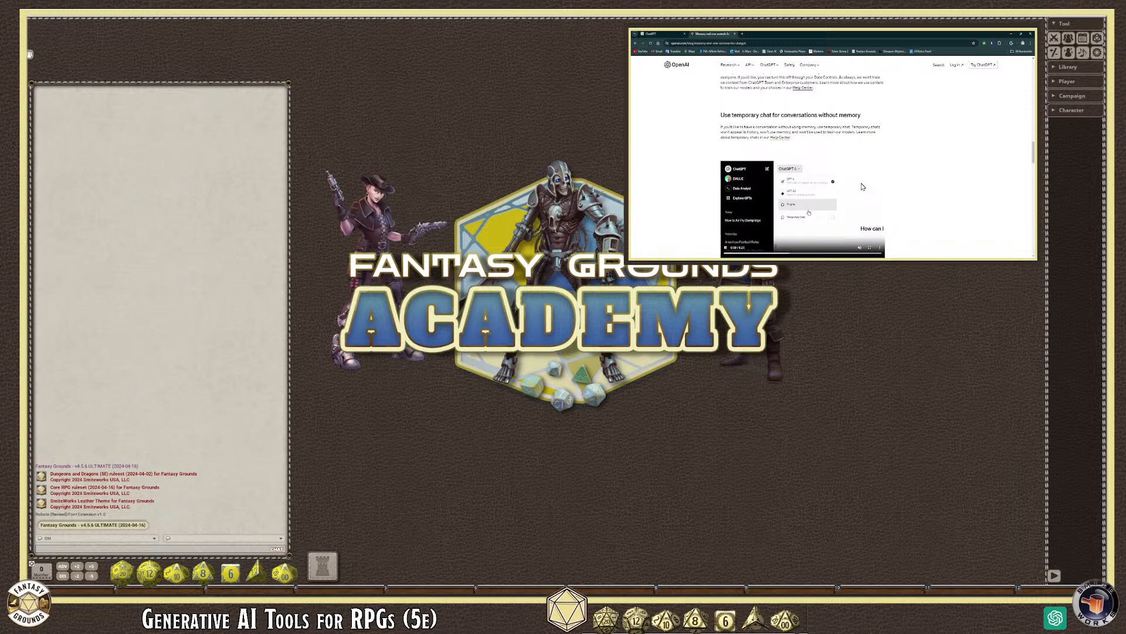
pyautogui.scroll(-1, 817, 190)
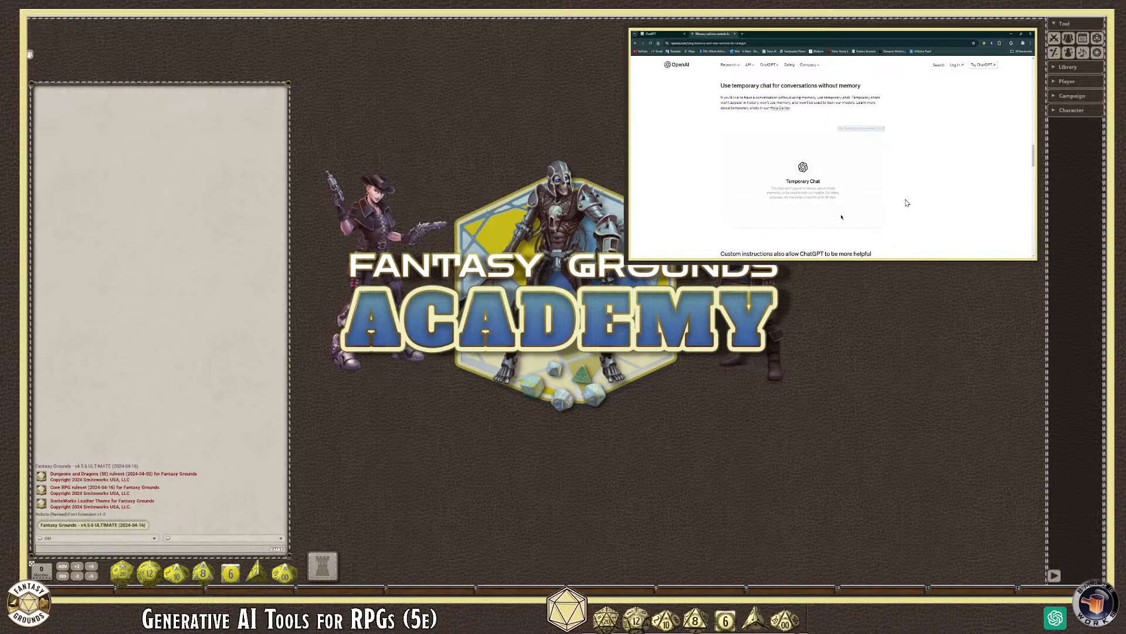
# Step: Read the article's sections on custom instructions, privacy standards, Team and Enterprise customers, and memory for GPTs
pyautogui.scroll(-3, 907, 203)
pyautogui.scroll(-3, 910, 200)
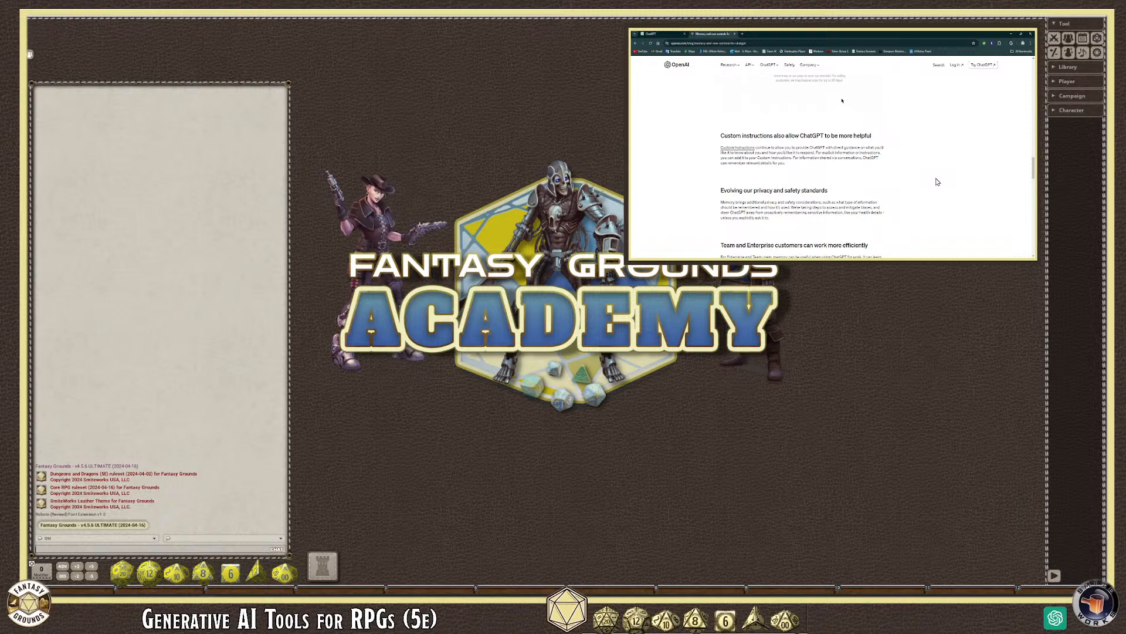
pyautogui.scroll(-1, 915, 193)
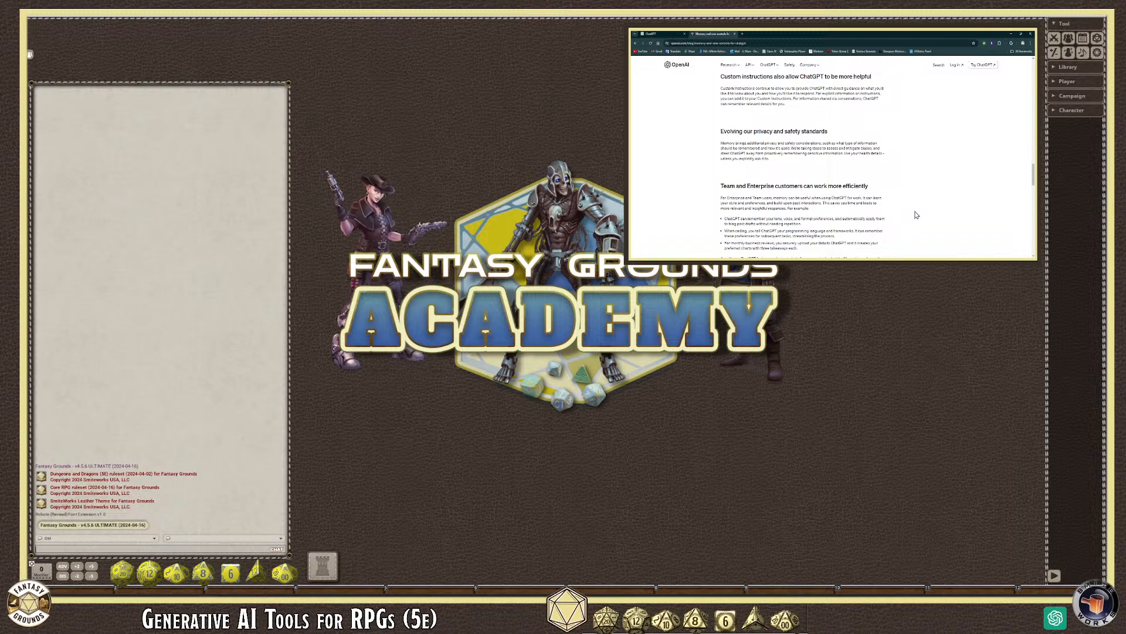
pyautogui.scroll(-1, 910, 211)
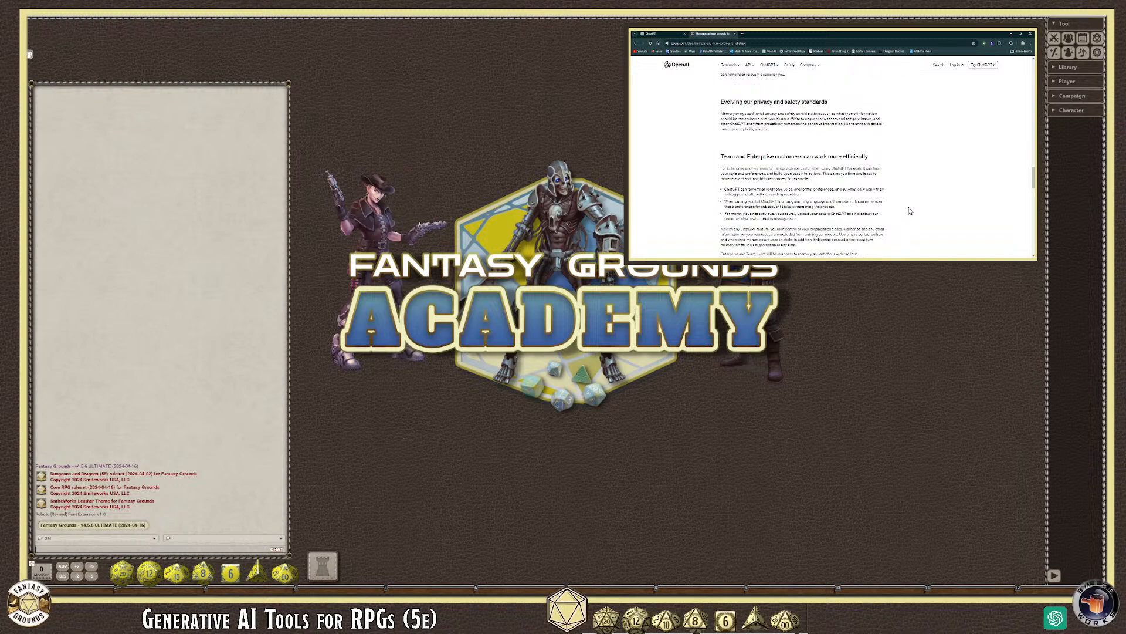
pyautogui.scroll(-1, 908, 209)
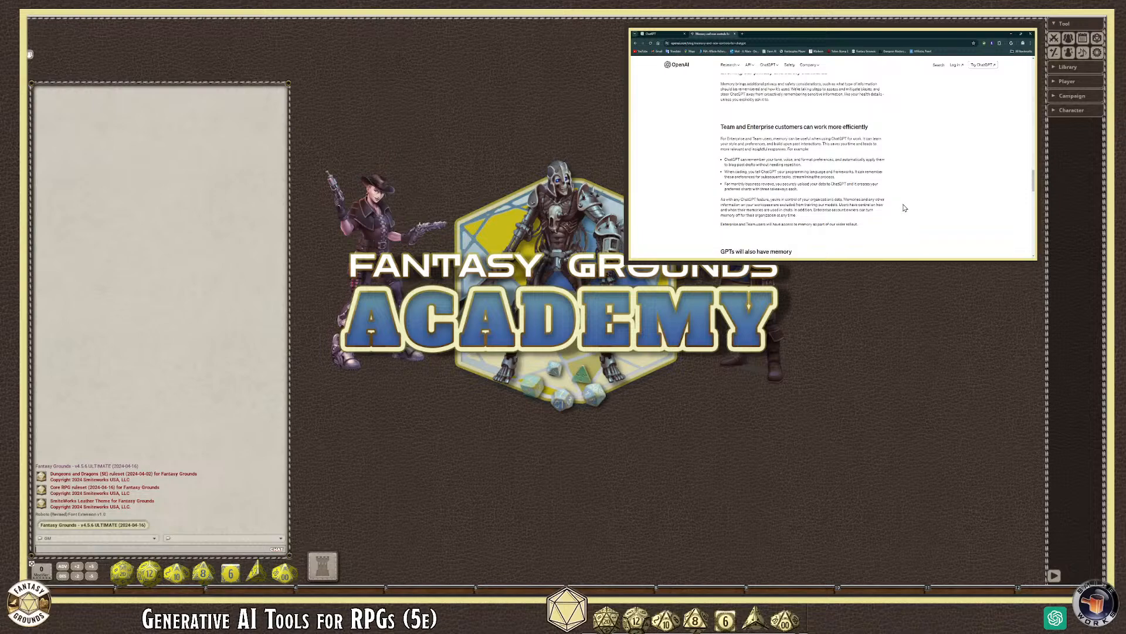
pyautogui.scroll(-1, 896, 206)
pyautogui.scroll(-3, 896, 206)
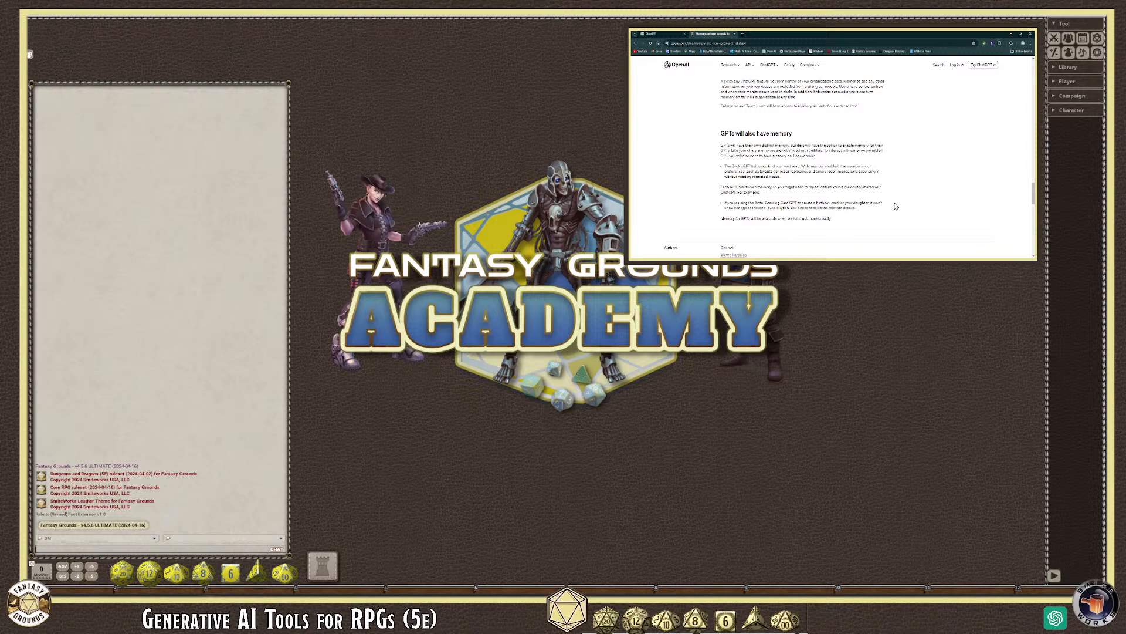
pyautogui.scroll(-3, 877, 206)
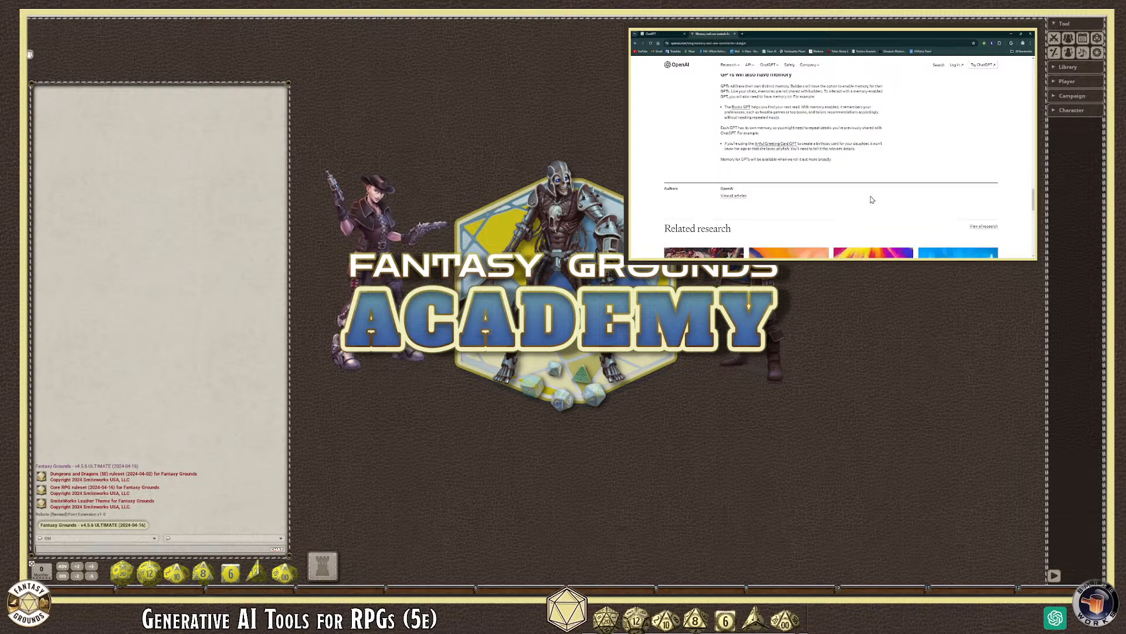
pyautogui.scroll(1, 872, 199)
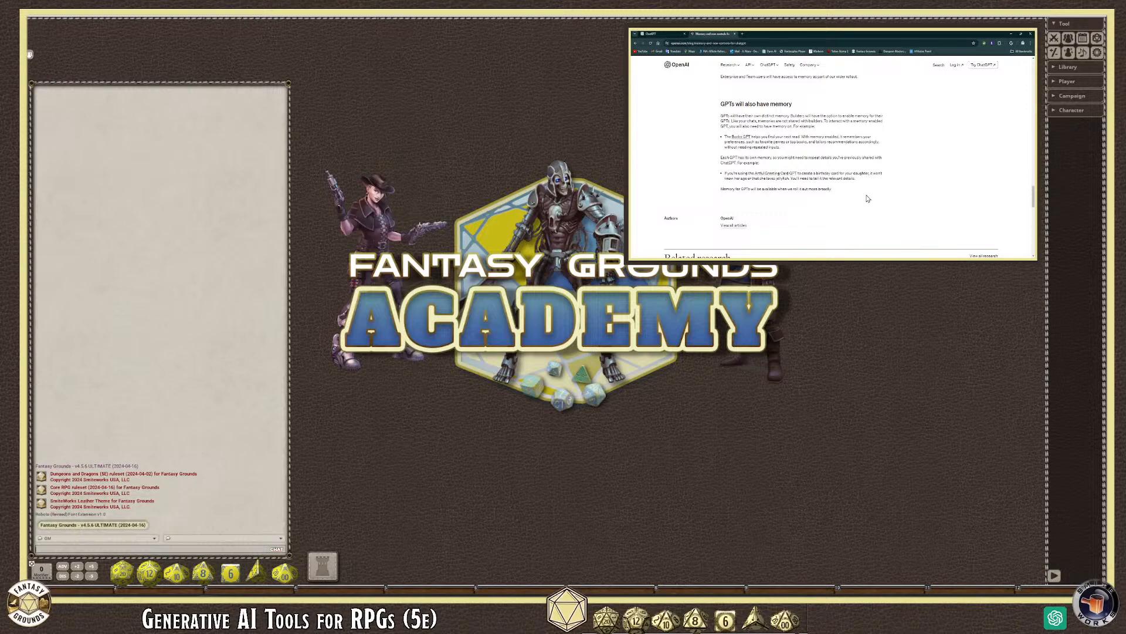
pyautogui.scroll(2, 902, 152)
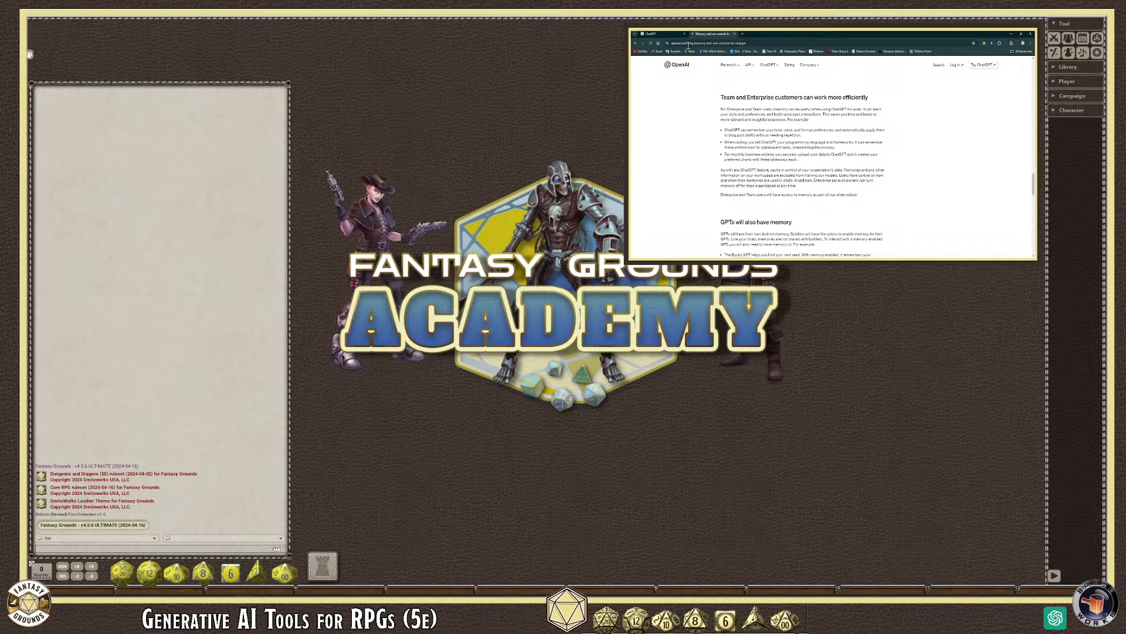
# Step: Switch to ChatGPT and inspect the Customize ChatGPT dialog and its Enable for new chats option, leaving without saving
pyautogui.click(651, 33)
pyautogui.scroll(-1, 724, 134)
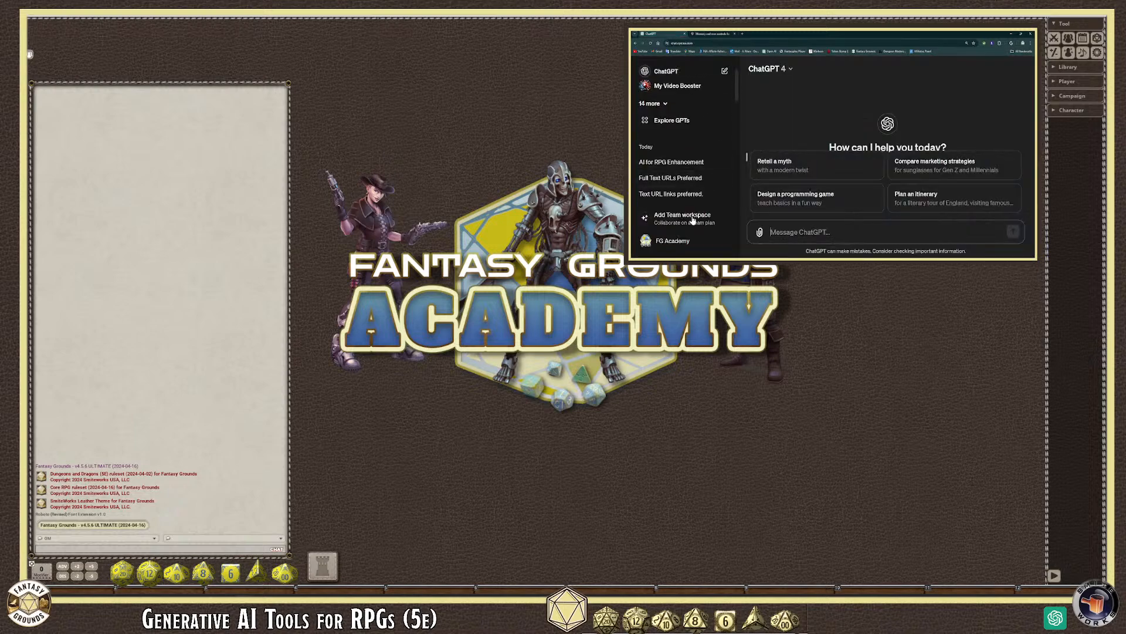
pyautogui.click(673, 242)
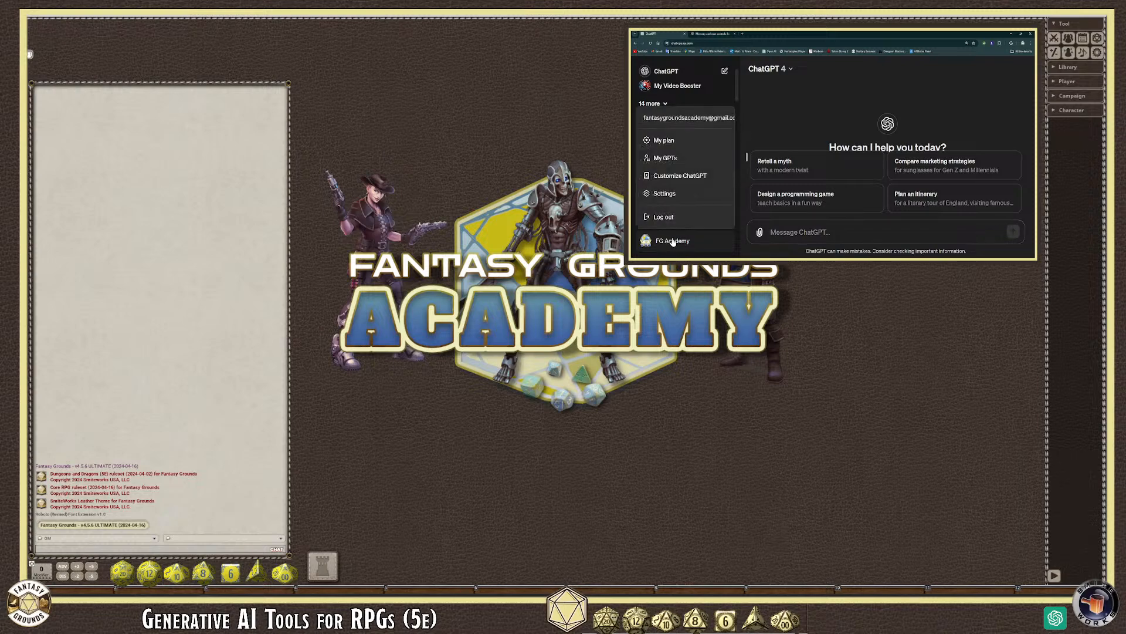
pyautogui.click(696, 177)
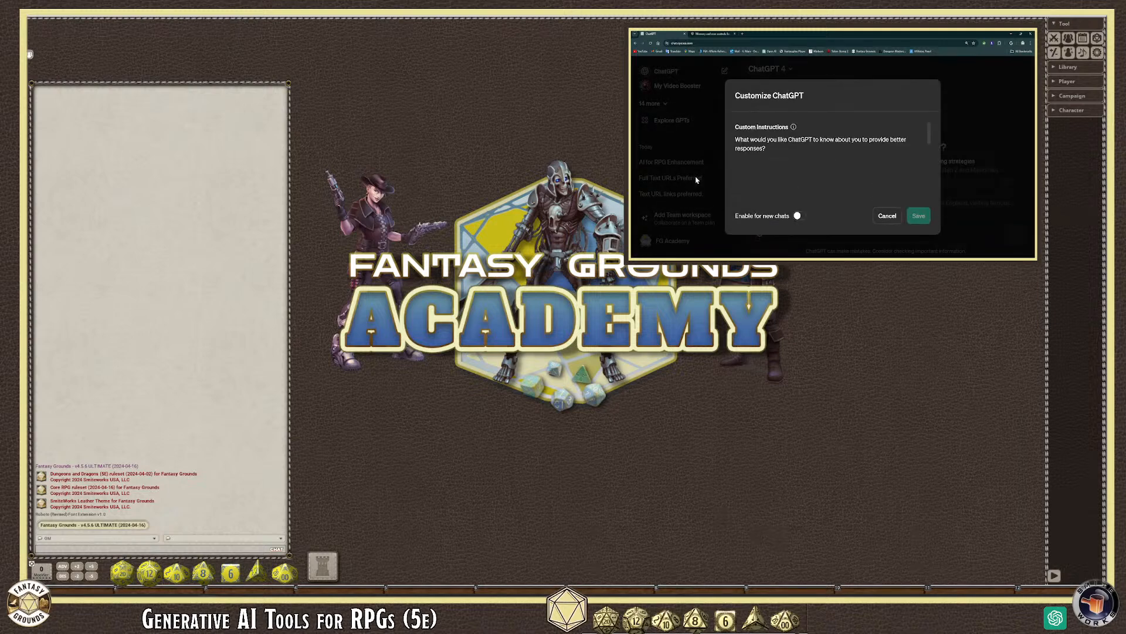
pyautogui.click(800, 217)
pyautogui.click(799, 219)
pyautogui.click(887, 216)
pyautogui.scroll(-2, 686, 171)
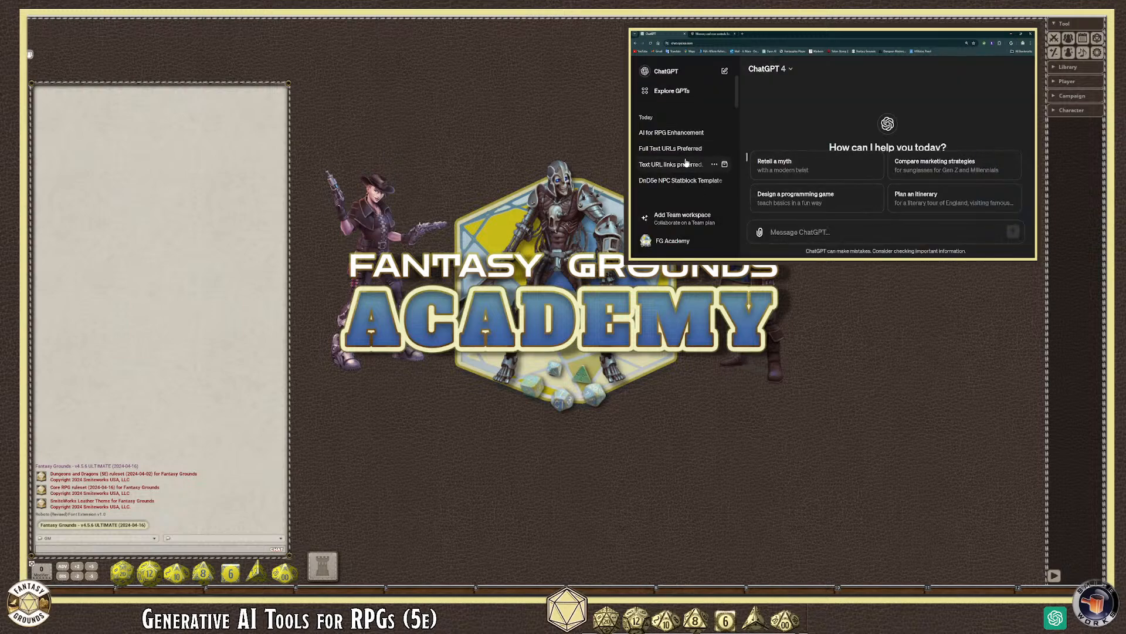
# Step: Open the list of saved memories from ChatGPT's personalization settings
pyautogui.click(682, 239)
pyautogui.click(669, 194)
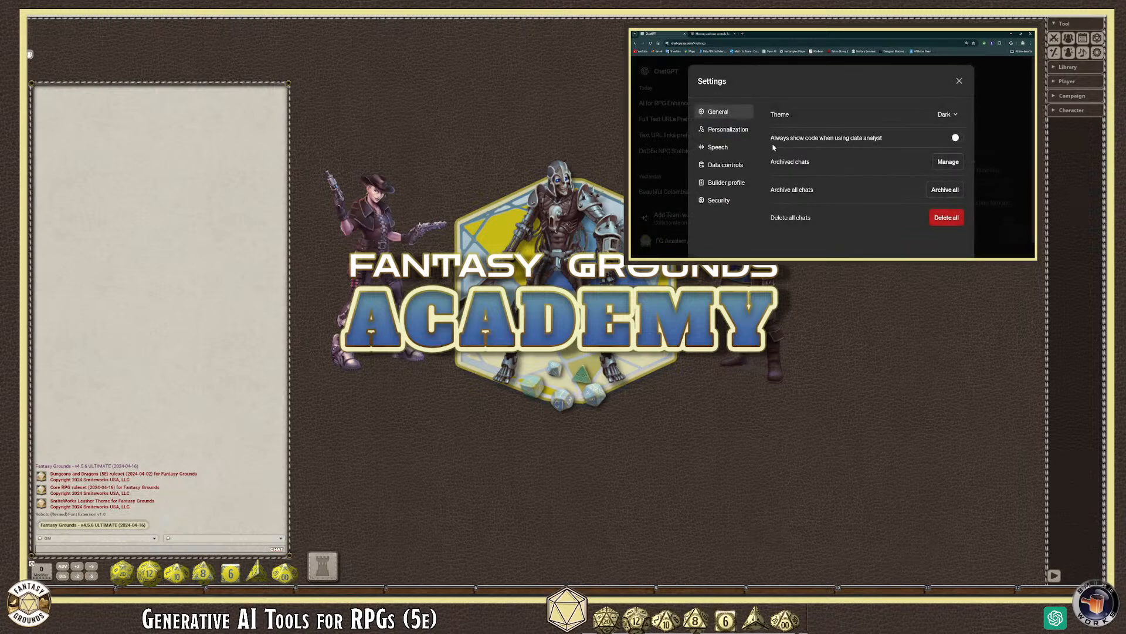
pyautogui.click(737, 134)
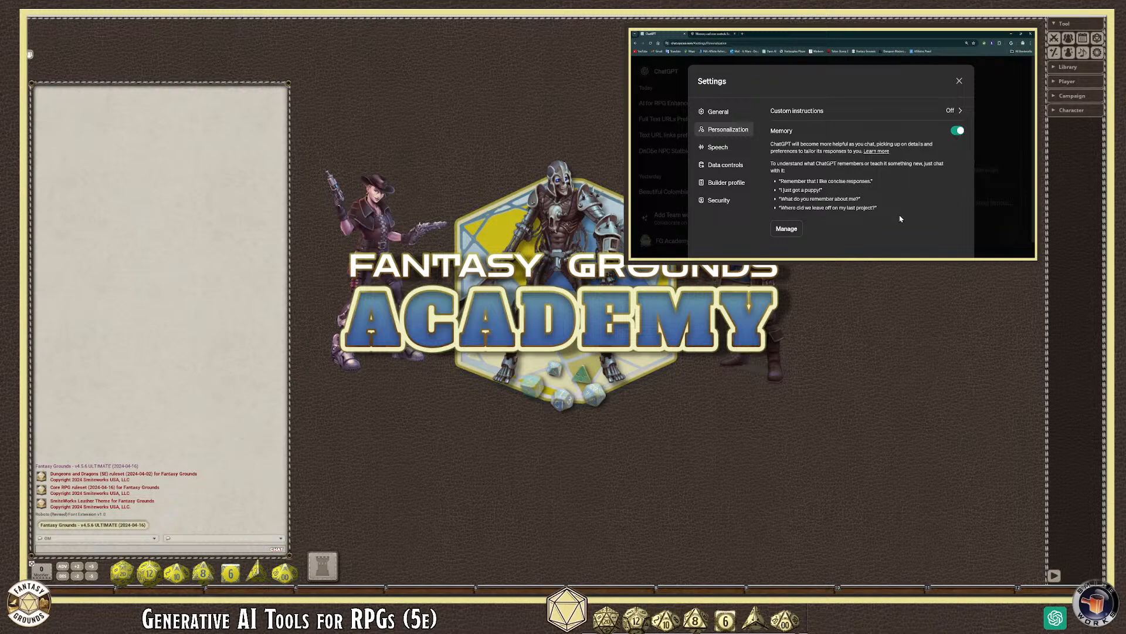
pyautogui.click(786, 229)
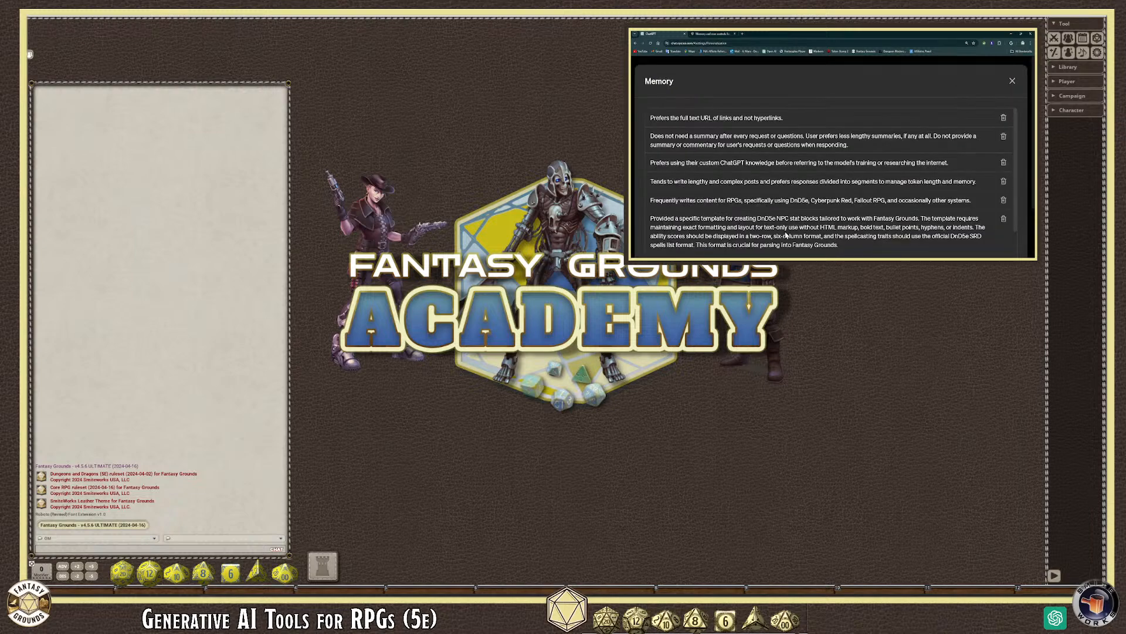
# Step: Look through the saved memories and highlight the entry about preferring full text URLs over hyperlinks
pyautogui.scroll(-3, 832, 177)
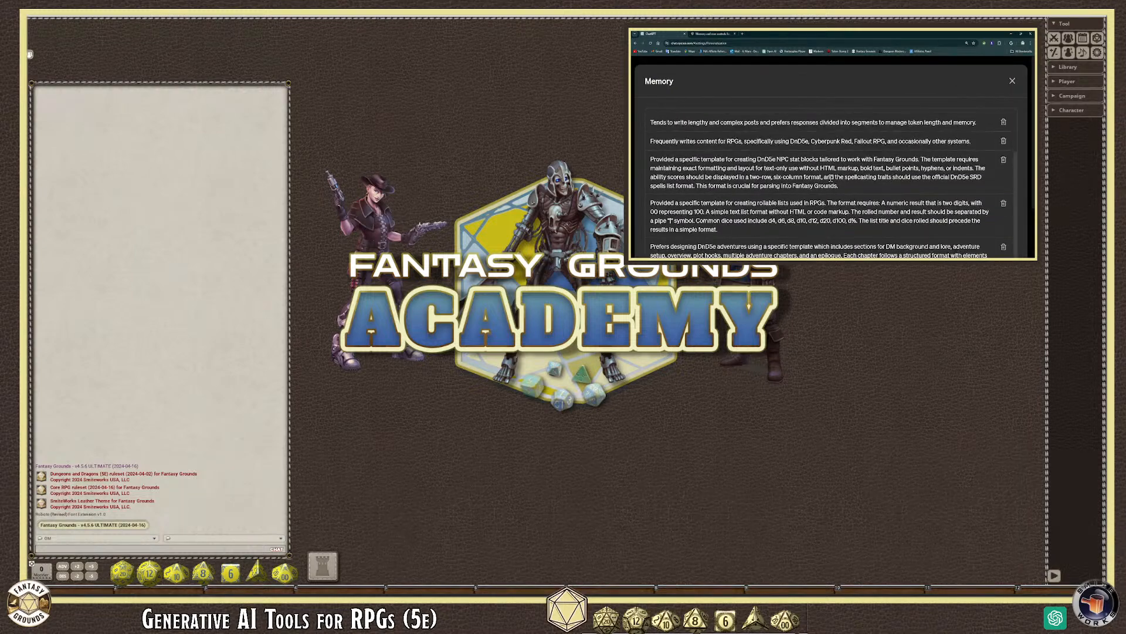
pyautogui.scroll(-1, 981, 207)
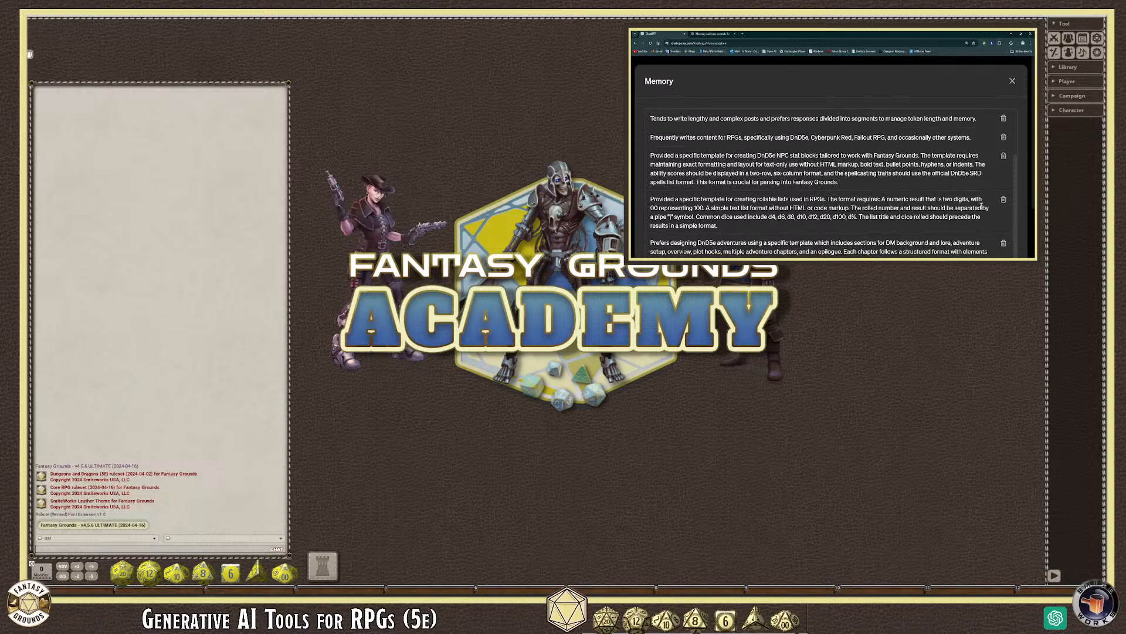
pyautogui.scroll(-1, 924, 222)
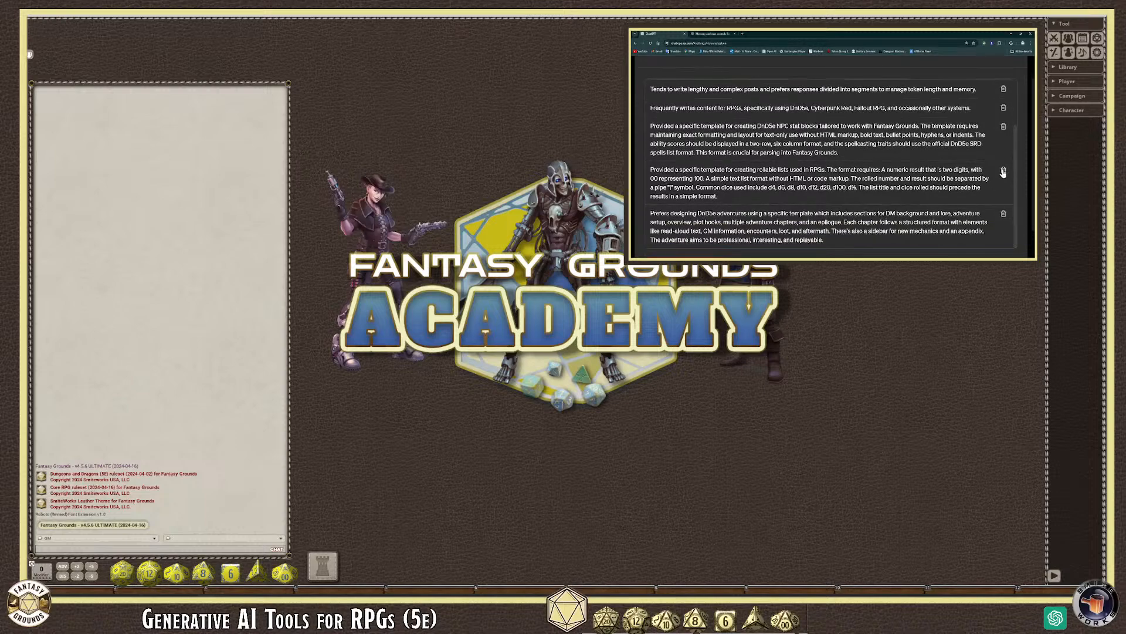
pyautogui.scroll(2, 894, 213)
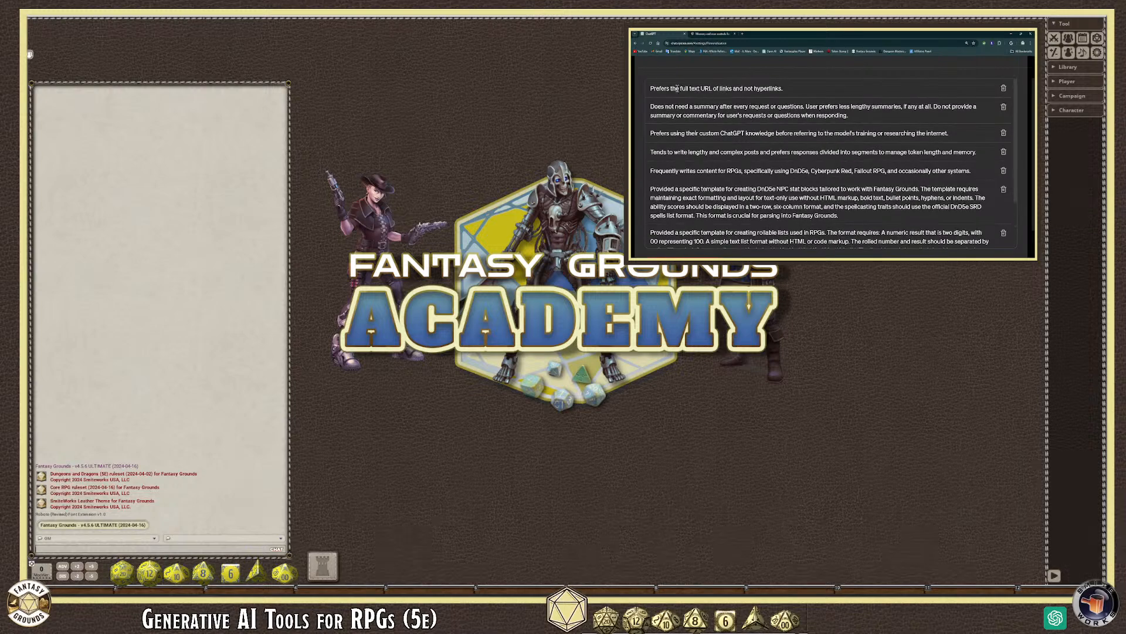
pyautogui.moveTo(787, 92); pyautogui.dragTo(647, 91)
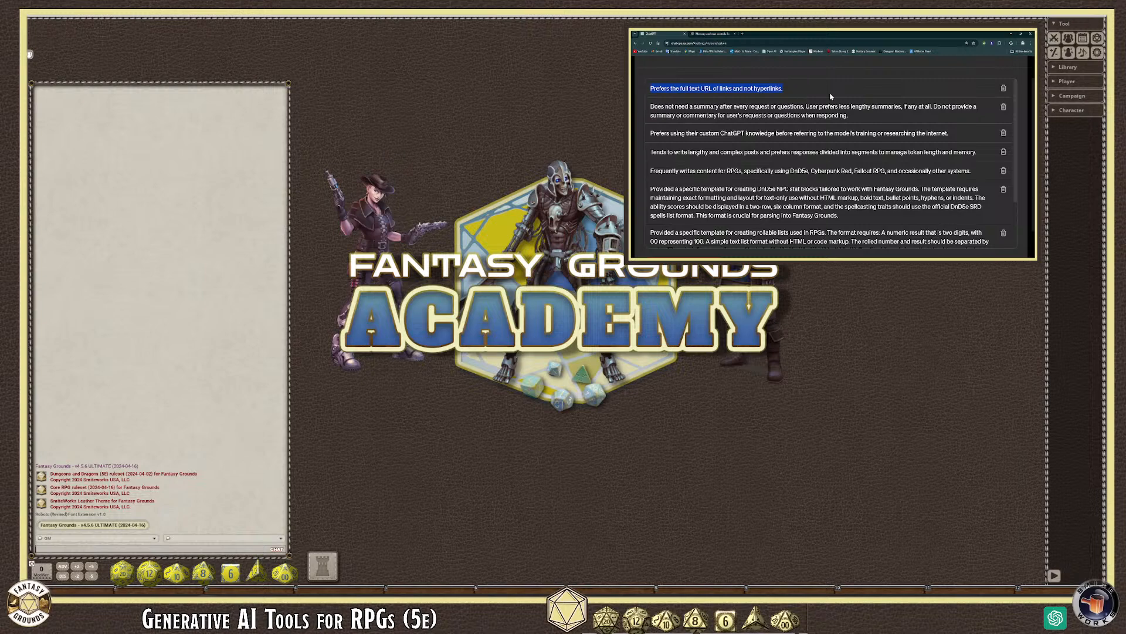
pyautogui.click(873, 124)
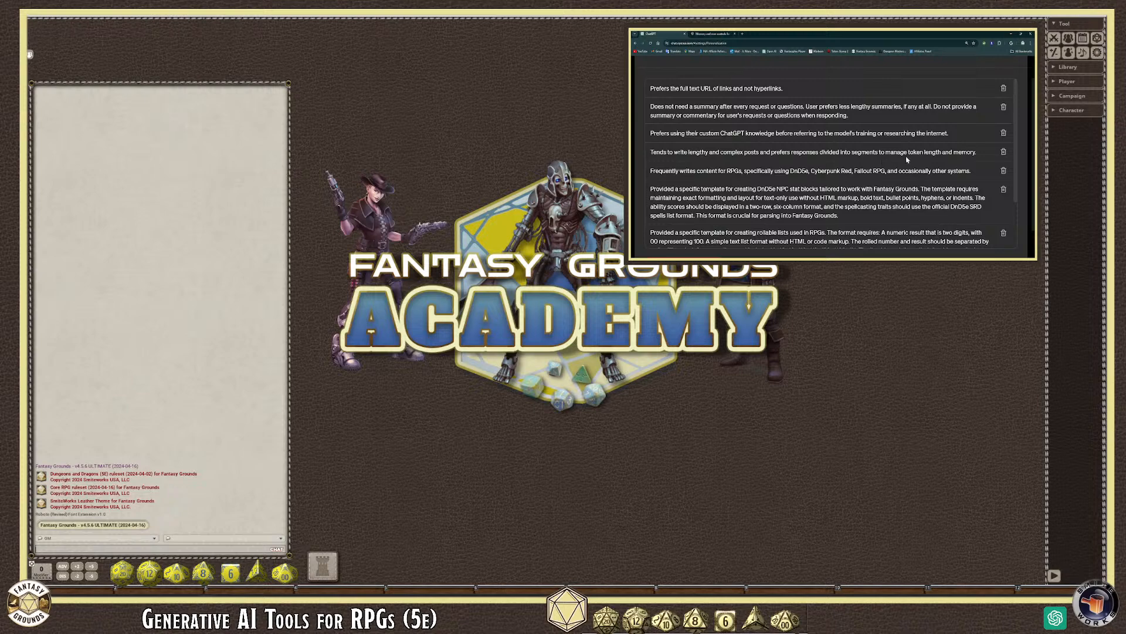
# Step: Review the saved memories on NPC stat blocks, rollable lists and DnD5e adventure templates, through to the end of the list
pyautogui.scroll(-3, 907, 159)
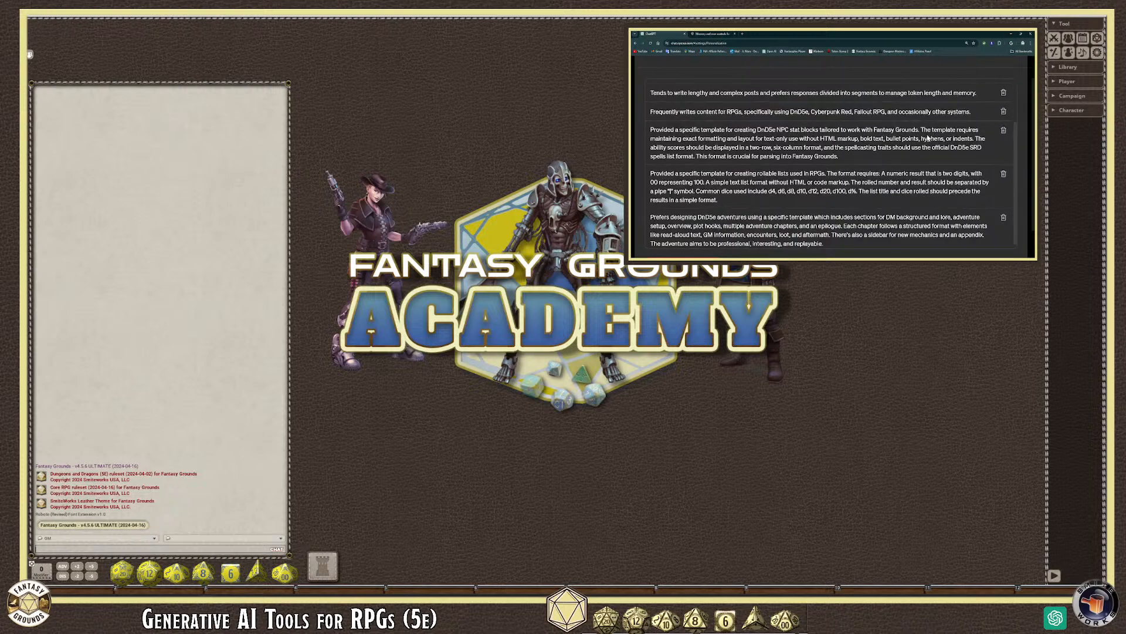
pyautogui.scroll(-1, 793, 182)
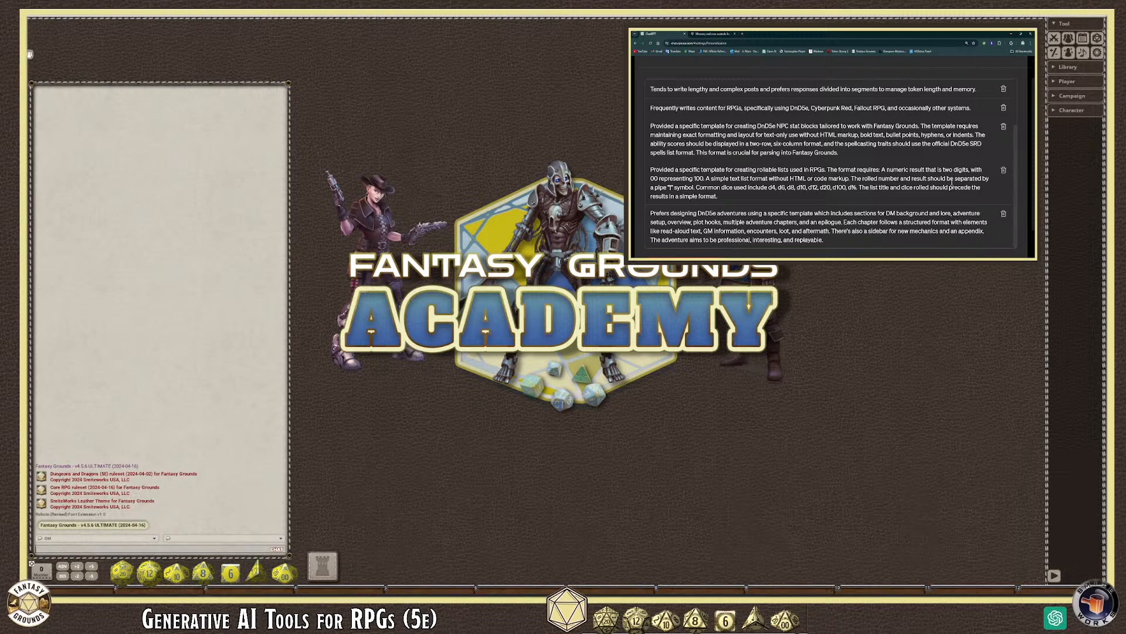
pyautogui.scroll(-2, 875, 191)
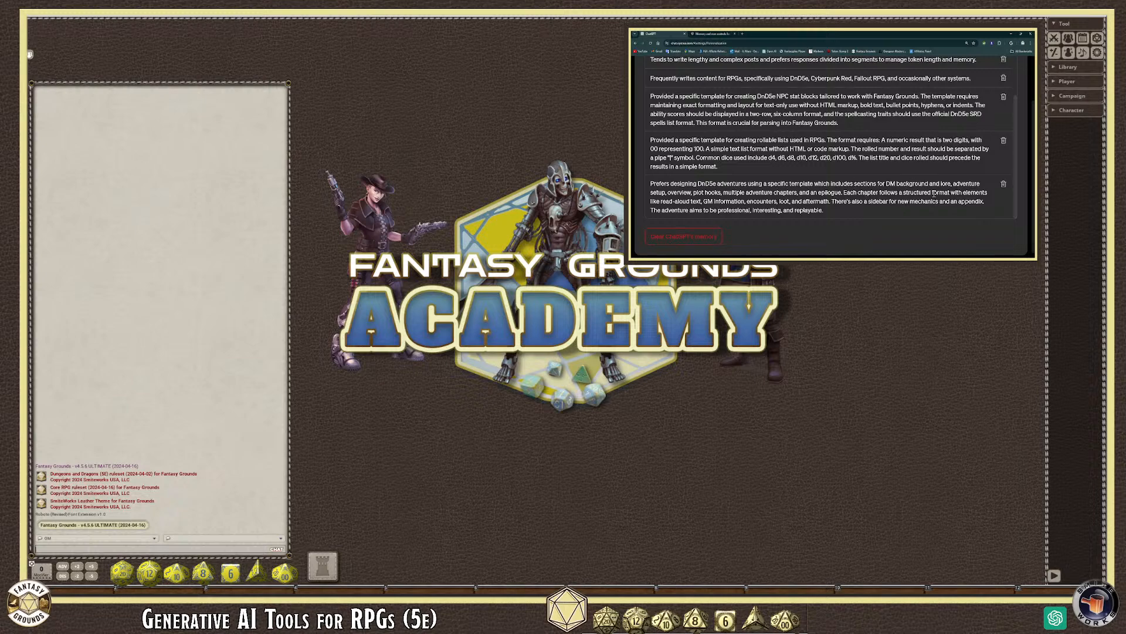
pyautogui.scroll(-1, 886, 214)
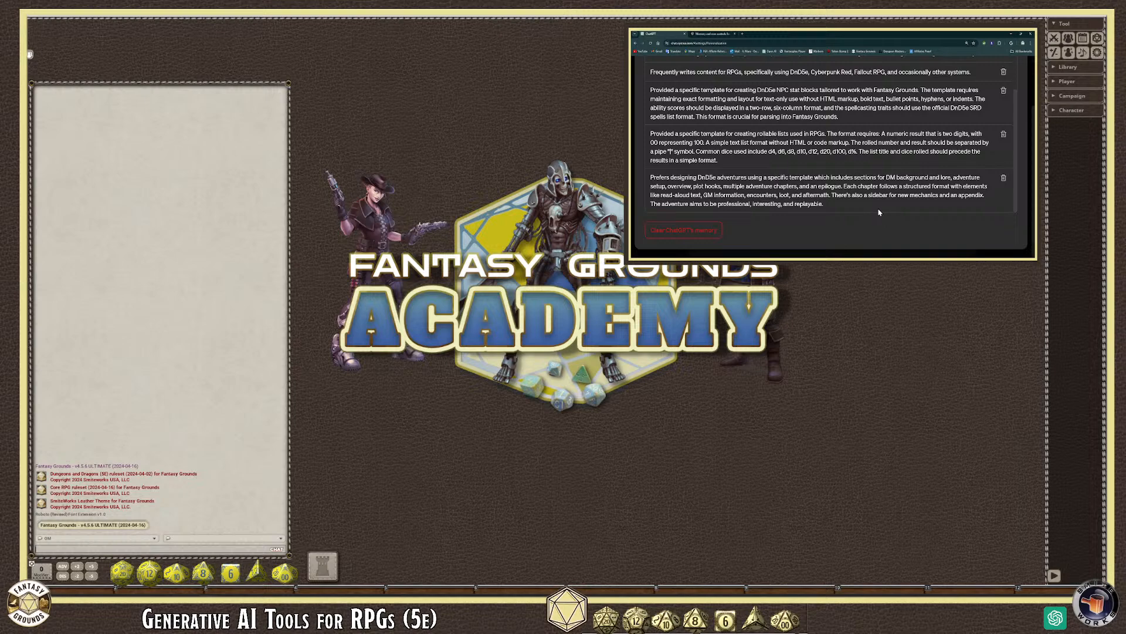
pyautogui.scroll(1, 880, 210)
pyautogui.scroll(-1, 879, 209)
pyautogui.scroll(3, 876, 189)
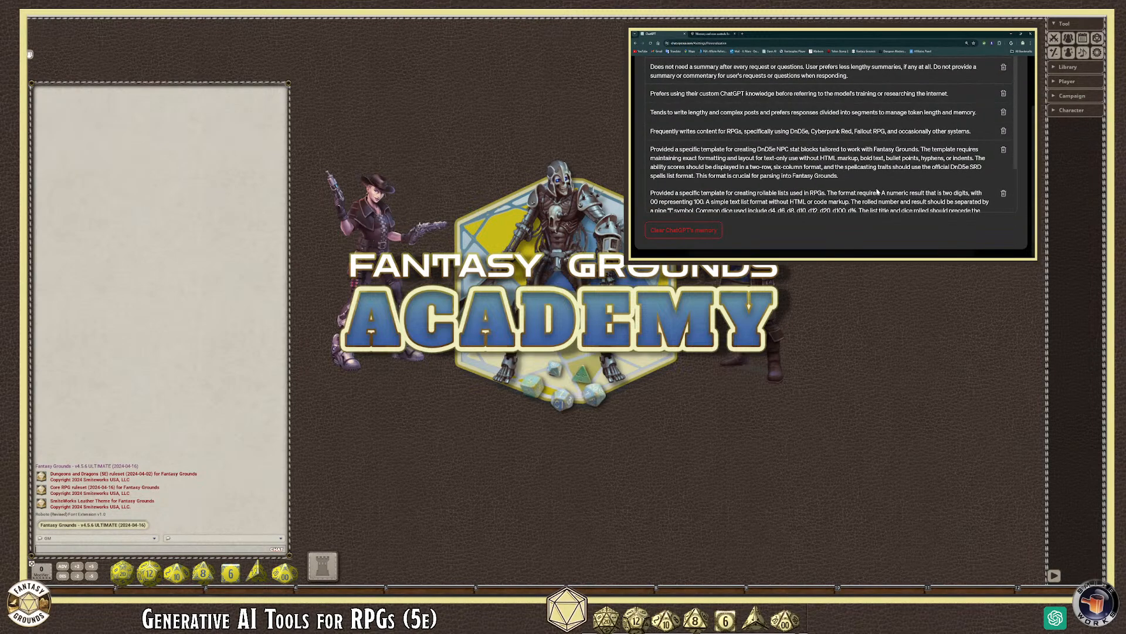
pyautogui.scroll(1, 873, 187)
pyautogui.scroll(-1, 873, 188)
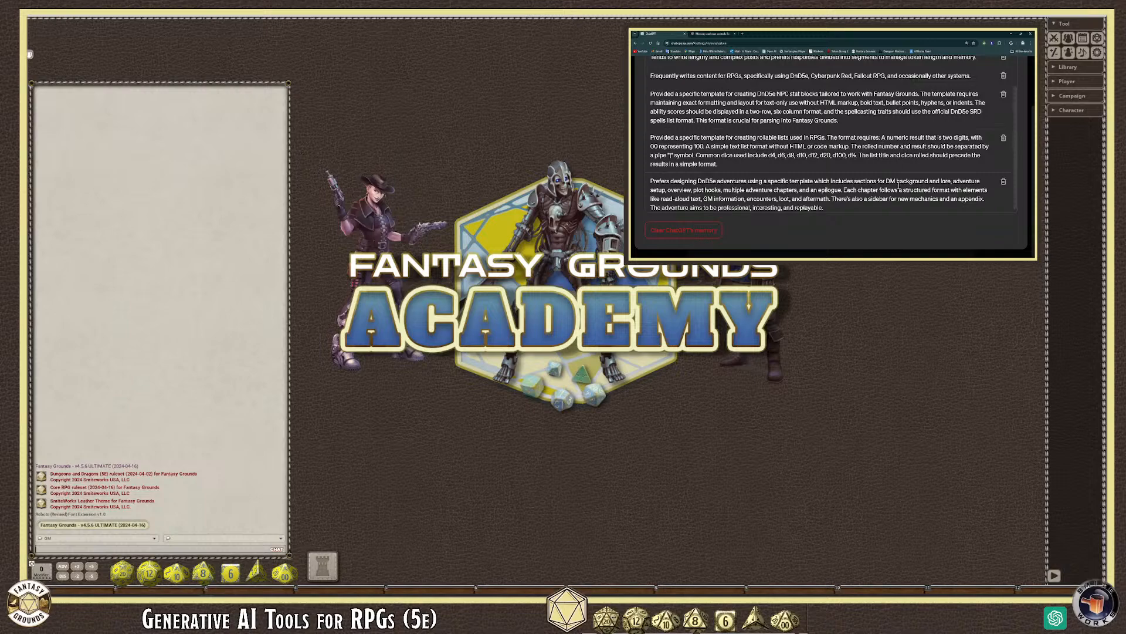
# Step: Look back through the saved memories to the start of the list and leave ChatGPT's settings
pyautogui.scroll(-1, 828, 179)
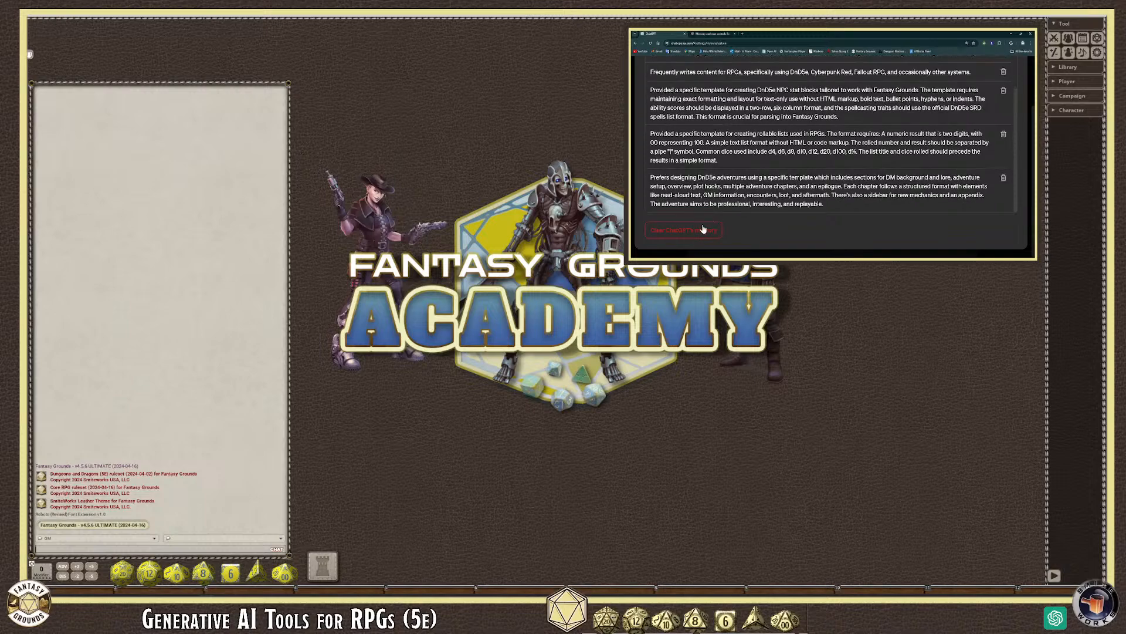
pyautogui.scroll(2, 928, 232)
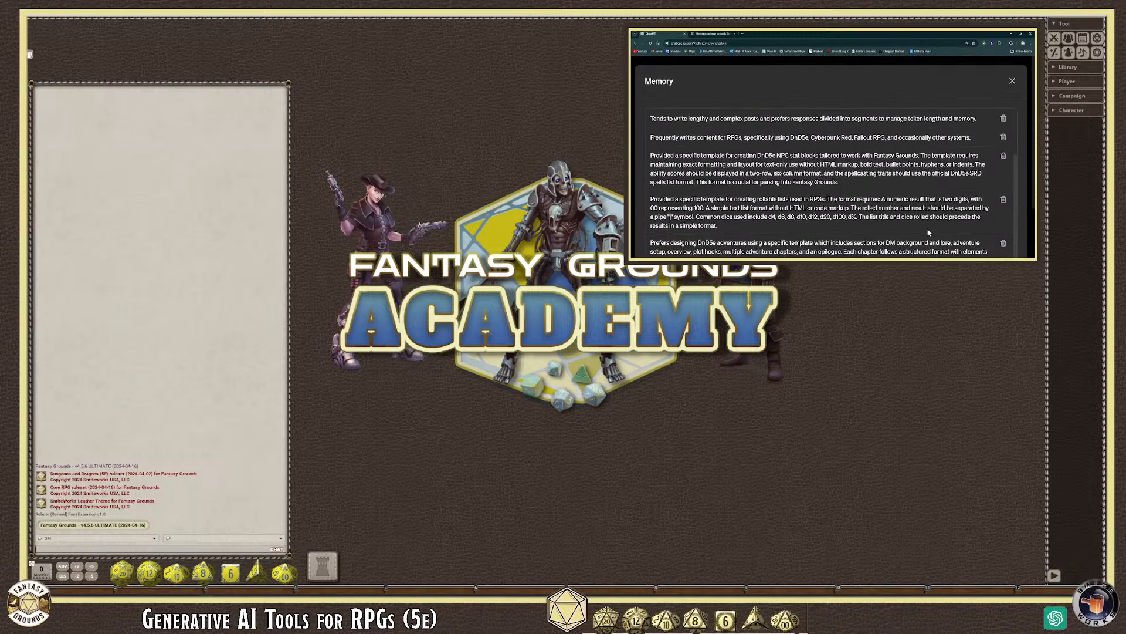
pyautogui.scroll(-1, 929, 233)
pyautogui.scroll(3, 996, 206)
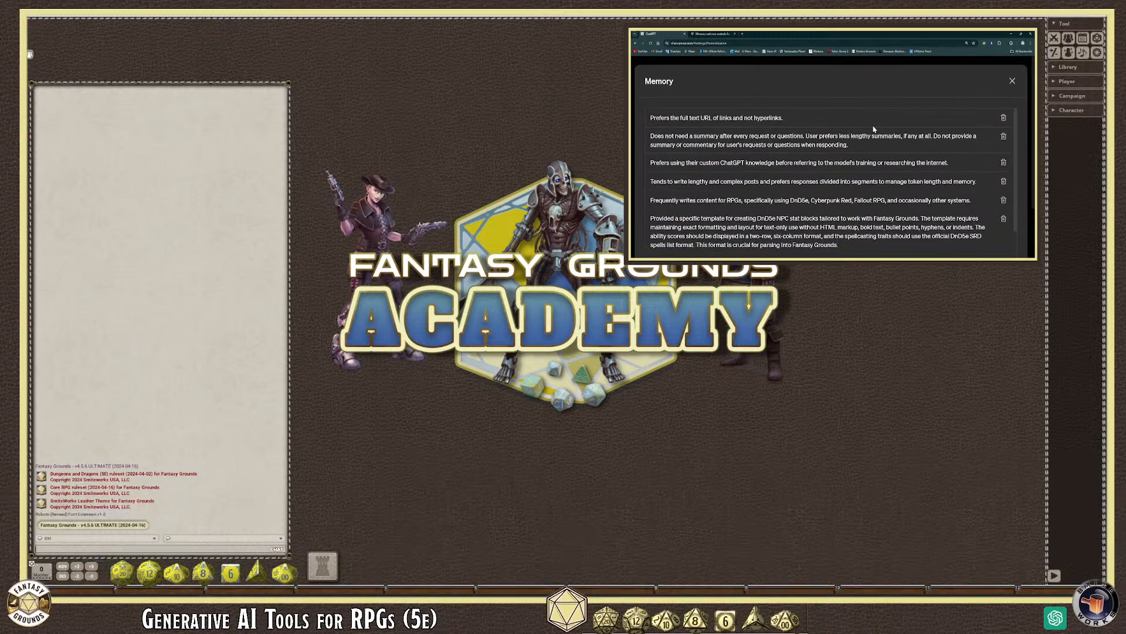
pyautogui.click(1013, 82)
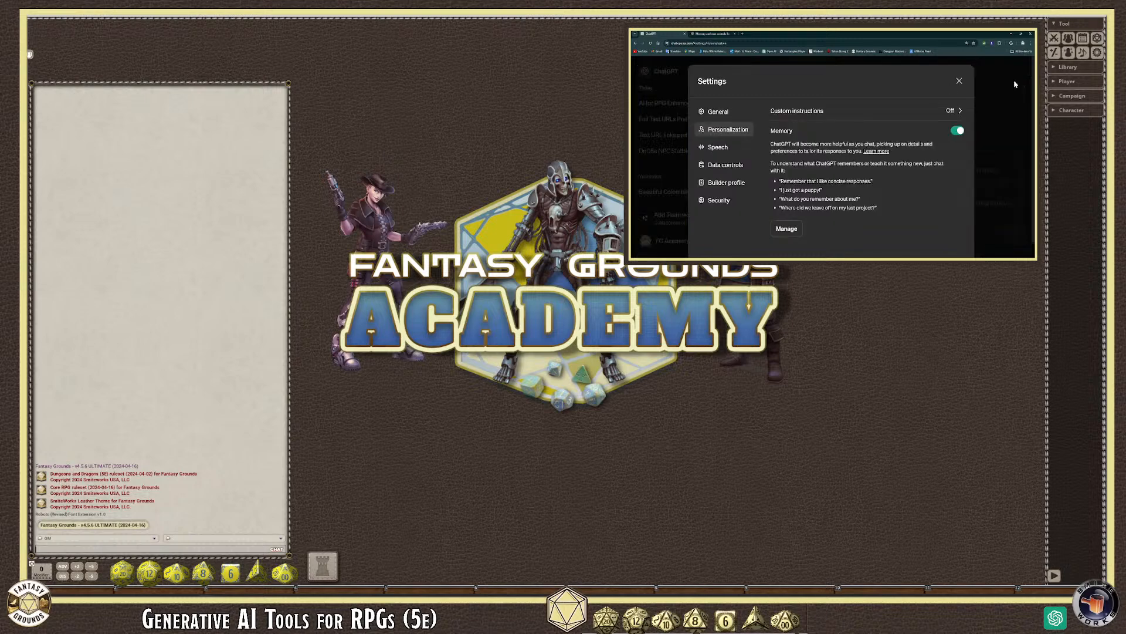
pyautogui.click(959, 81)
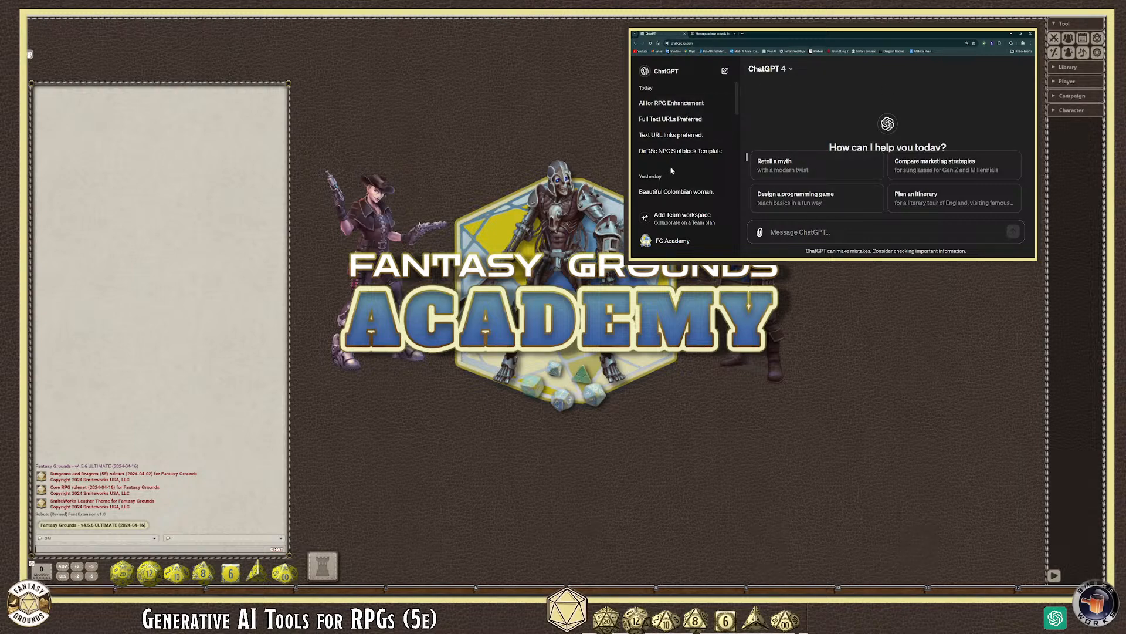
# Step: View the AI for RPG Enhancement chat and close OpenAI's article about memory
pyautogui.scroll(2, 681, 176)
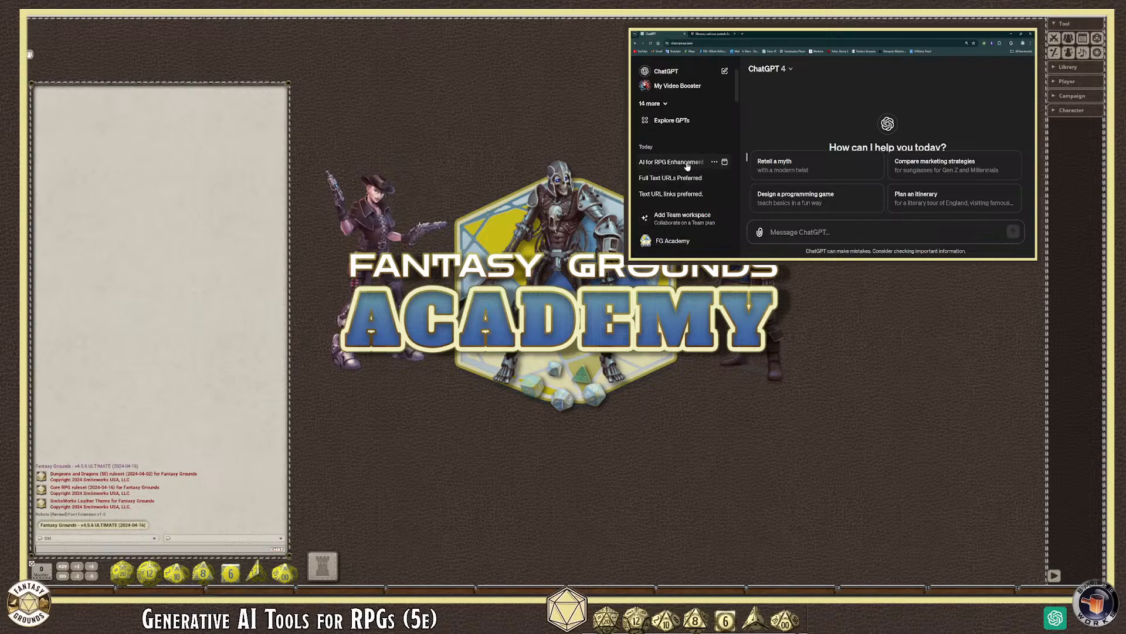
pyautogui.click(688, 164)
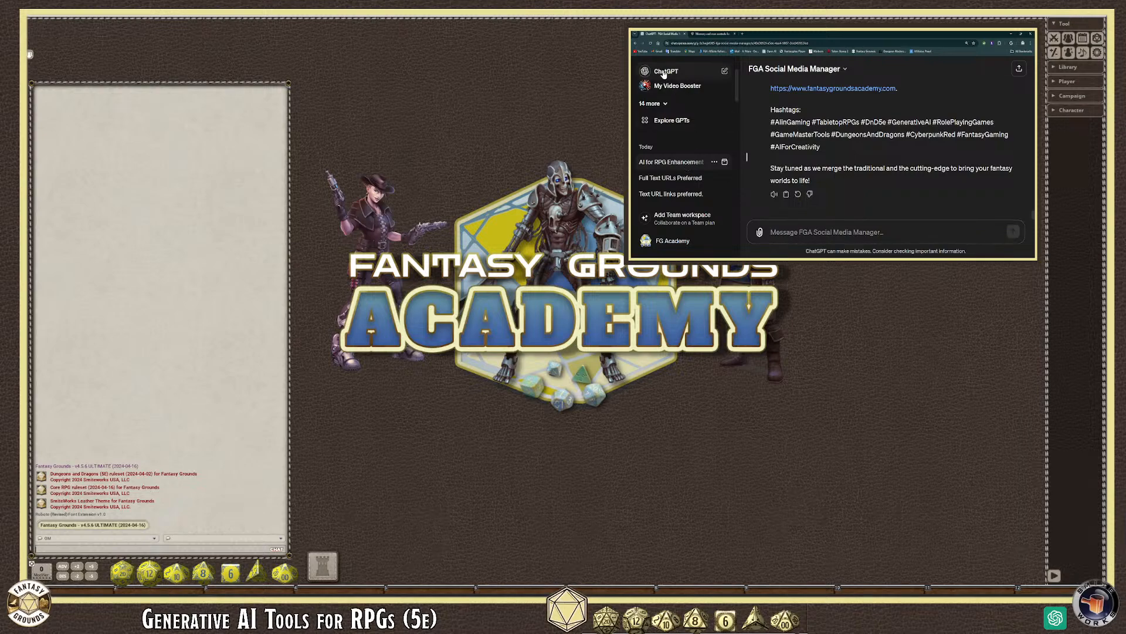
pyautogui.click(709, 35)
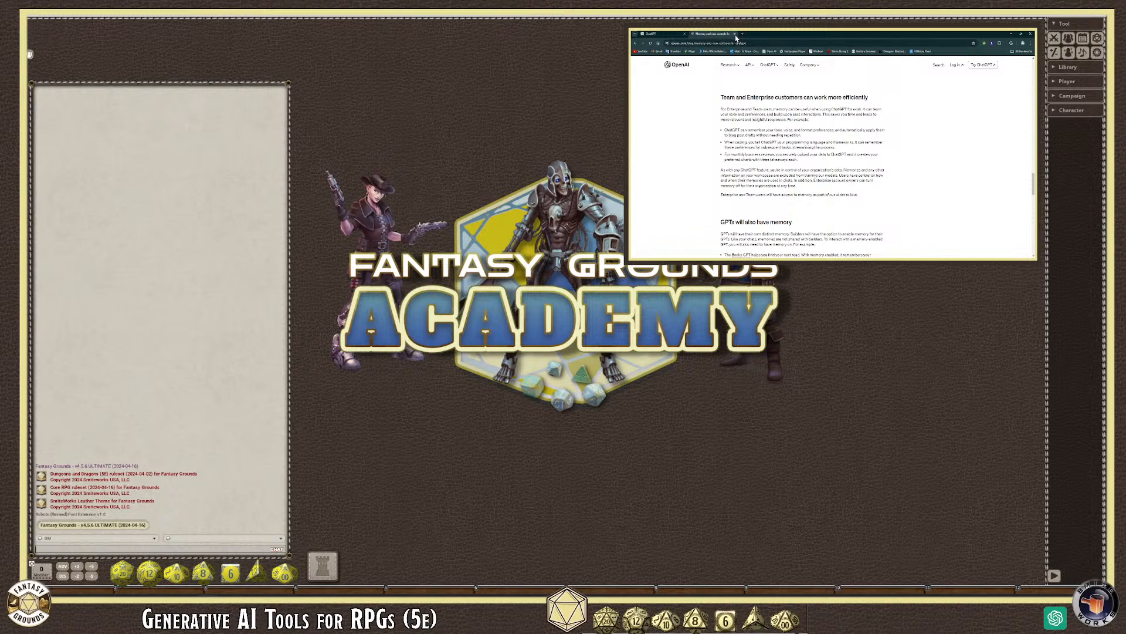
pyautogui.click(736, 34)
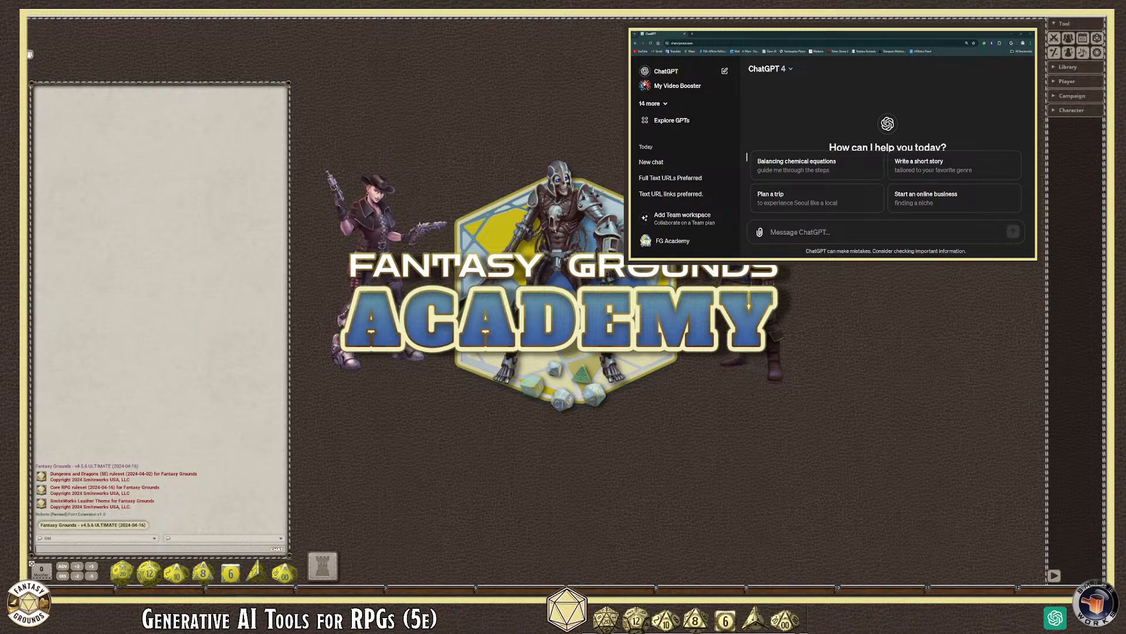
# Step: Begin a new chat prompt reading "Design a one shot, suitable for a 4 hour adventure, levels 3, for 4-6 players"
pyautogui.click(821, 232)
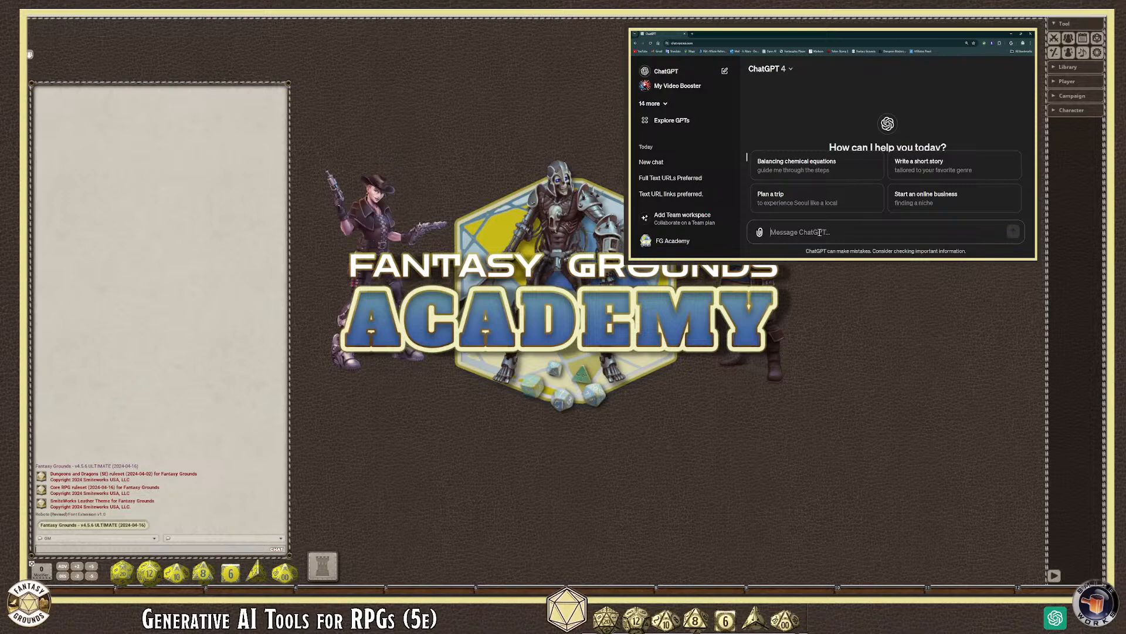
pyautogui.write('Design a one shot, suitable for')
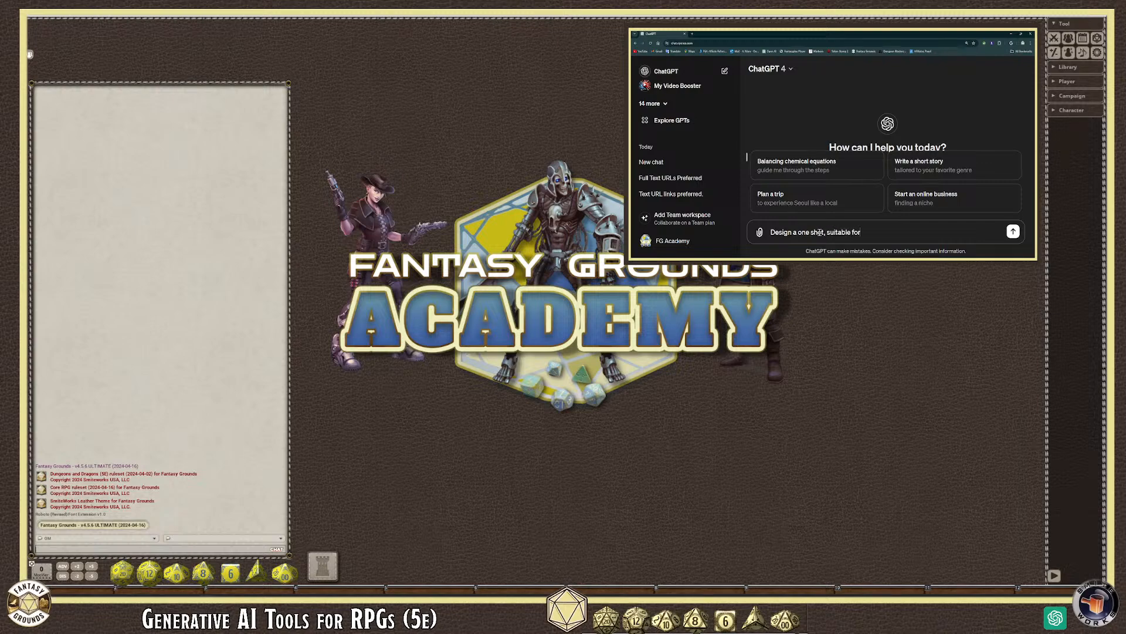
pyautogui.write(' a 4 hour')
pyautogui.write(' advern')
pyautogui.write('n')
pyautogui.write('tture, ')
pyautogui.write('level')
pyautogui.write('s 3')
pyautogui.write(', for 4')
pyautogui.write('-6 players')
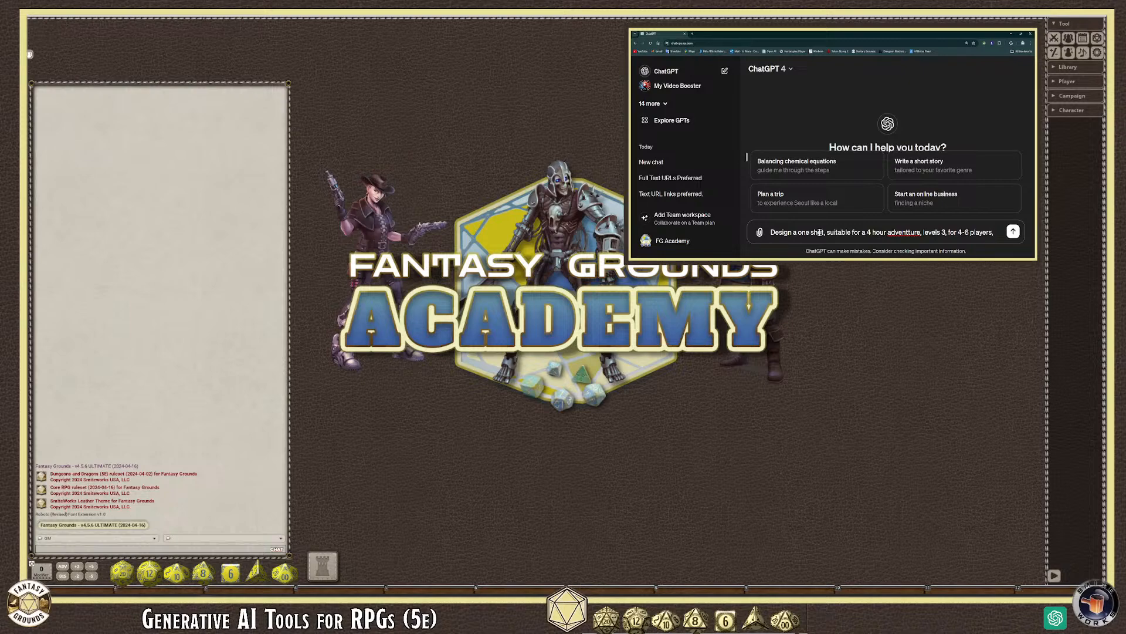
# Step: Add "Tier One adventure" to the prompt and correct the misspelled "adventure" after "4 hour"
pyautogui.write(', Tier One a')
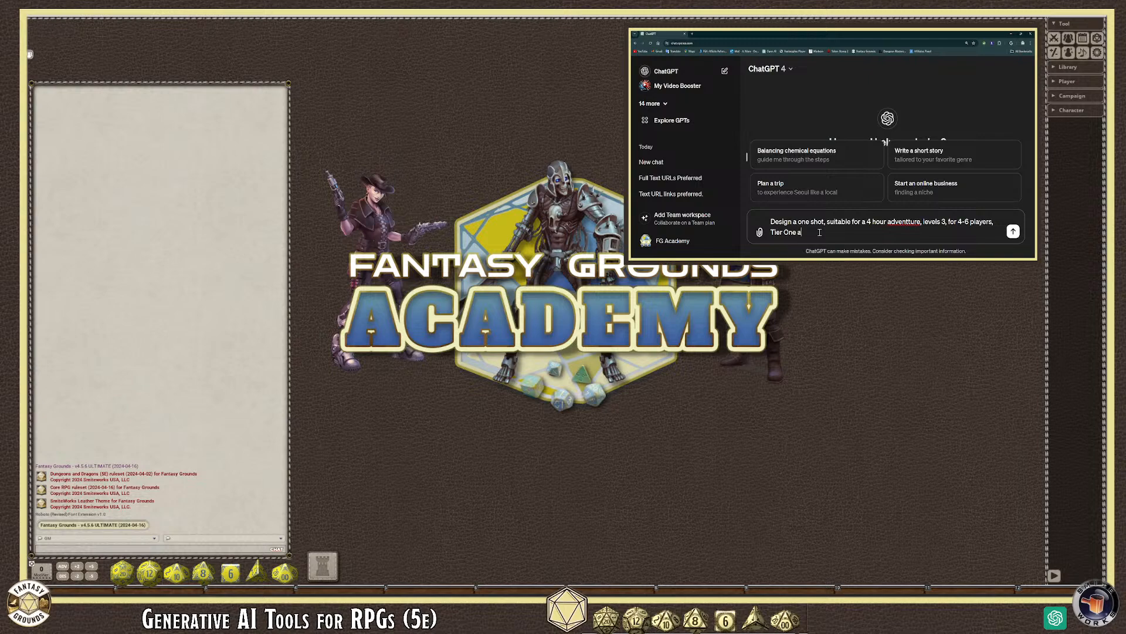
pyautogui.write('dventure')
pyautogui.press('BackSpace')
pyautogui.click(905, 221)
pyautogui.press('BackSpace')
pyautogui.press('BackSpace')
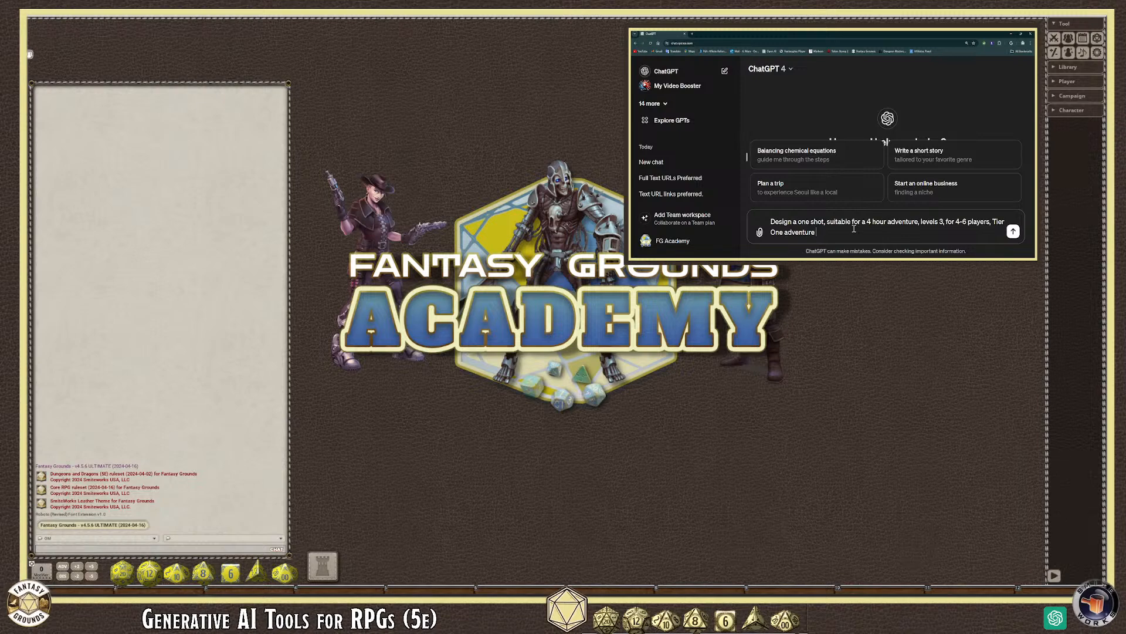
# Step: Continue the prompt with "one-shot." and "DnD5e rule set"
pyautogui.write('ne-shpot')
pyautogui.press('BackSpace')
pyautogui.press('BackSpace')
pyautogui.write('ot.')
pyautogui.write('DnD5')
pyautogui.write('ruleset')
# Step: Insert "a" before "Tier One" and replace "one-shot" with "session" in the prompt
pyautogui.click(995, 222)
pyautogui.write('a')
pyautogui.moveTo(857, 232); pyautogui.dragTo(829, 232)
pyautogui.write('session')
# Step: Extend the prompt after the rule set with "dungeon crawler."
pyautogui.click(918, 232)
pyautogui.write('Fp')
pyautogui.press('BackSpace')
pyautogui.write('Fprg')
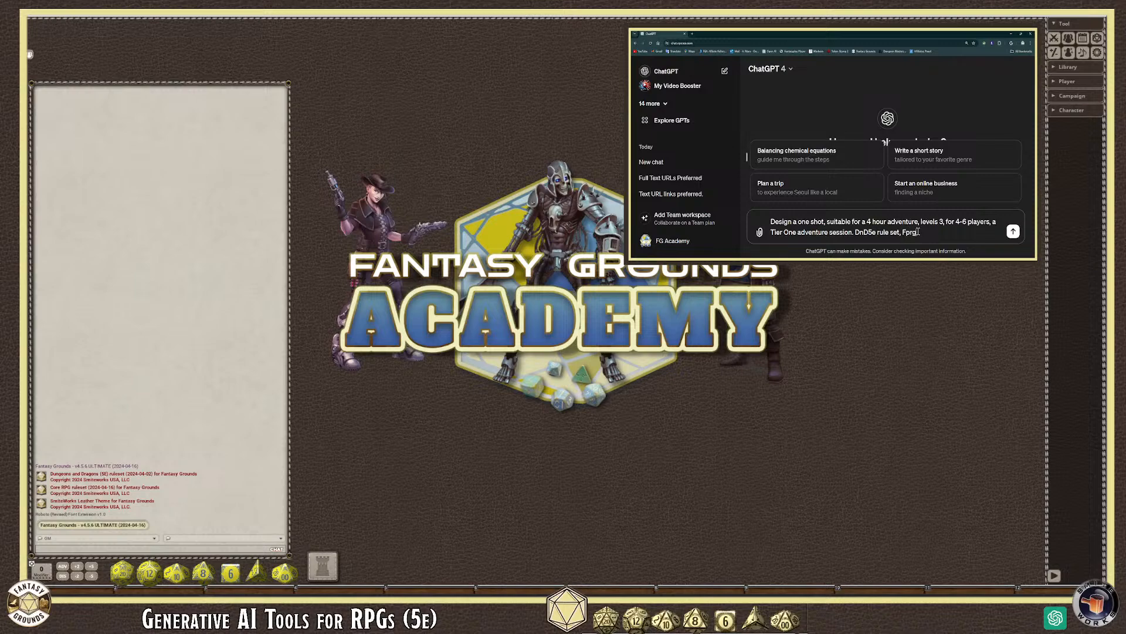
pyautogui.press('BackSpace')
pyautogui.press('BackSpace')
pyautogui.write('dungeon crawler.')
pyautogui.write('Create a BBEG and t')
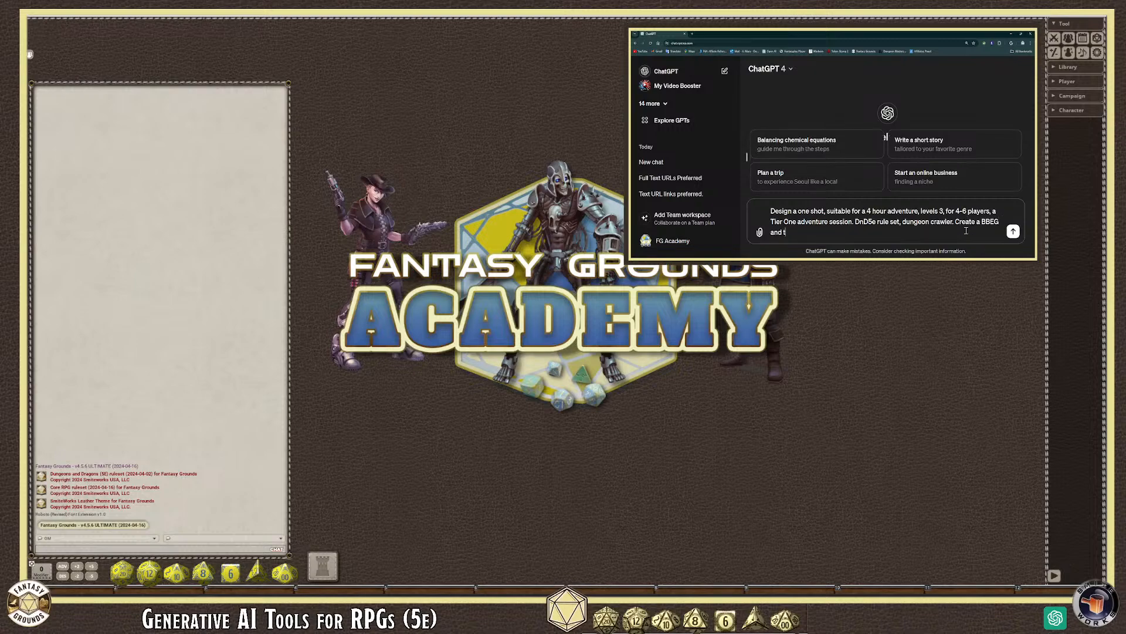
pyautogui.write('he lore inthe intro.')
pyautogui.moveTo(955, 221); pyautogui.dragTo(998, 231)
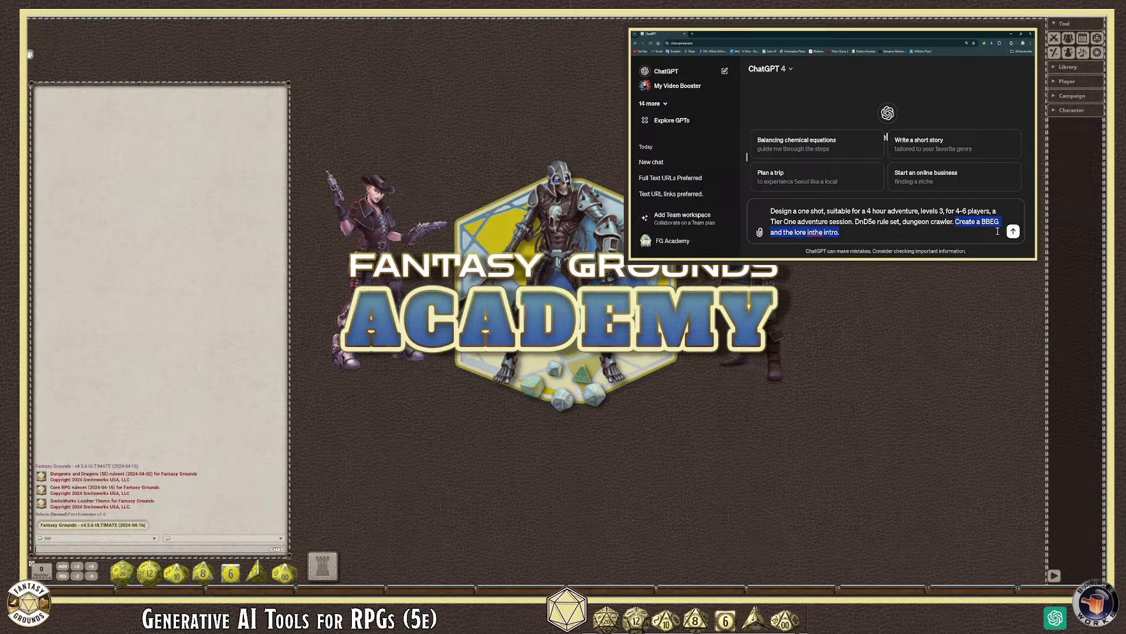
pyautogui.press('BackSpace')
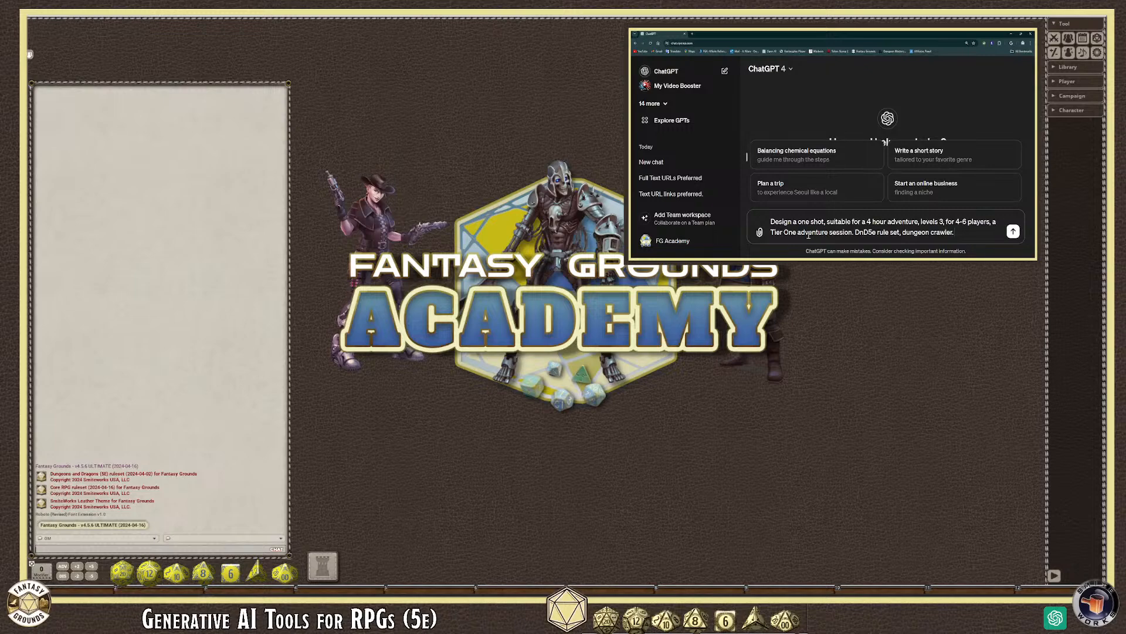
# Step: Remove "adventure" before "session" and append the restriction to use only SRD 5.1 data
pyautogui.moveTo(831, 232); pyautogui.dragTo(799, 233)
pyautogui.press('BackSpace')
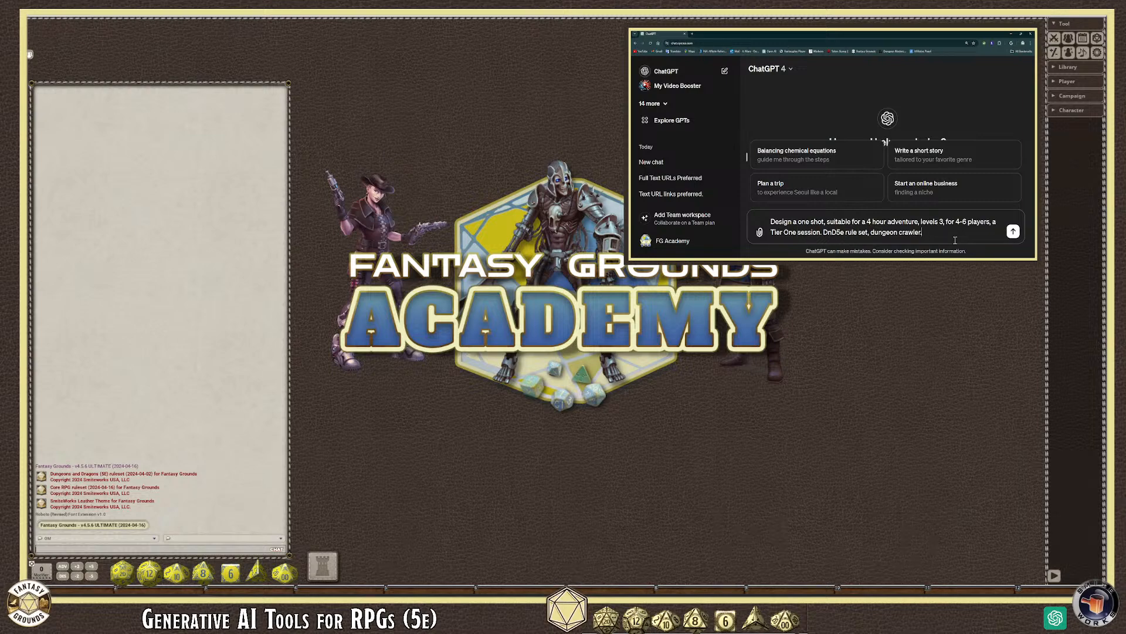
pyautogui.write('SER')
pyautogui.press('BackSpace')
pyautogui.press('BackSpace')
pyautogui.write('RD 5.1 Datatet only')
# Step: Correct the end of the prompt to read "SRD 5.1 data set only." and send it
pyautogui.click(960, 233)
pyautogui.press('BackSpace')
pyautogui.write('d')
pyautogui.moveTo(946, 232); pyautogui.dragTo(924, 233)
pyautogui.click(993, 231)
pyautogui.click(1013, 232)
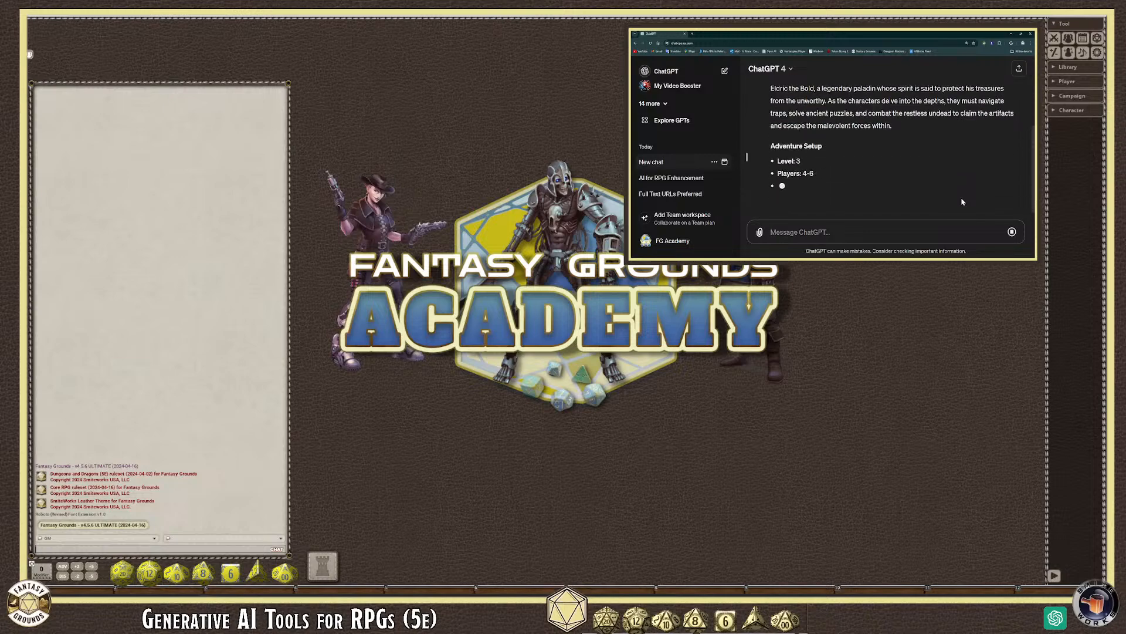
# Step: Read the generated adventure's overview and highlight its Adventure Setup section down to the rule set
pyautogui.scroll(5, 898, 151)
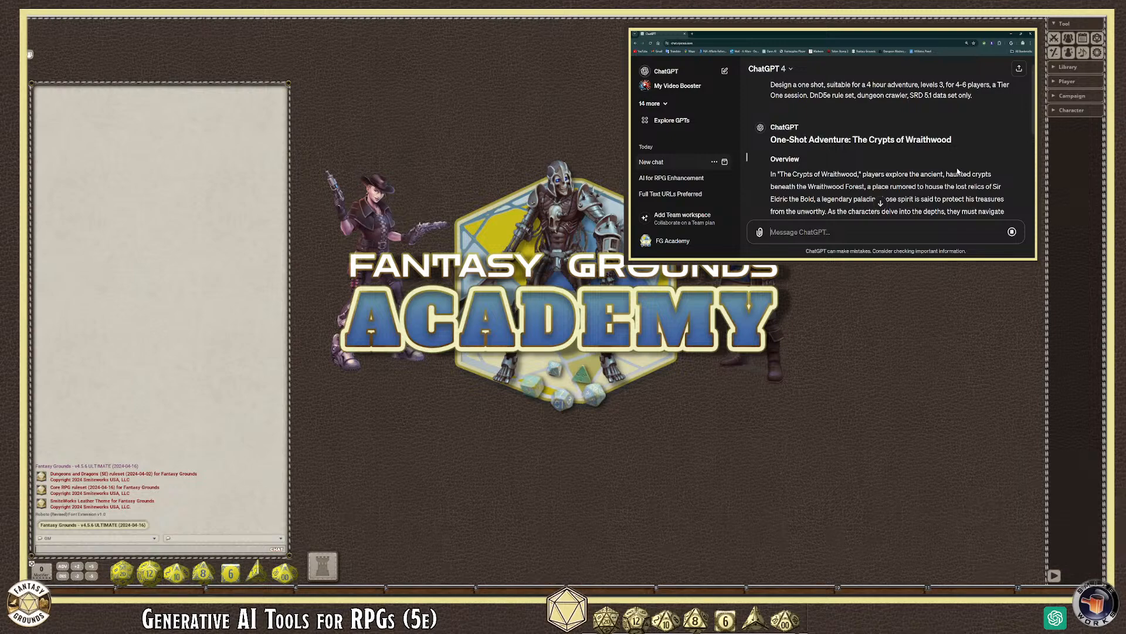
pyautogui.scroll(-1, 959, 170)
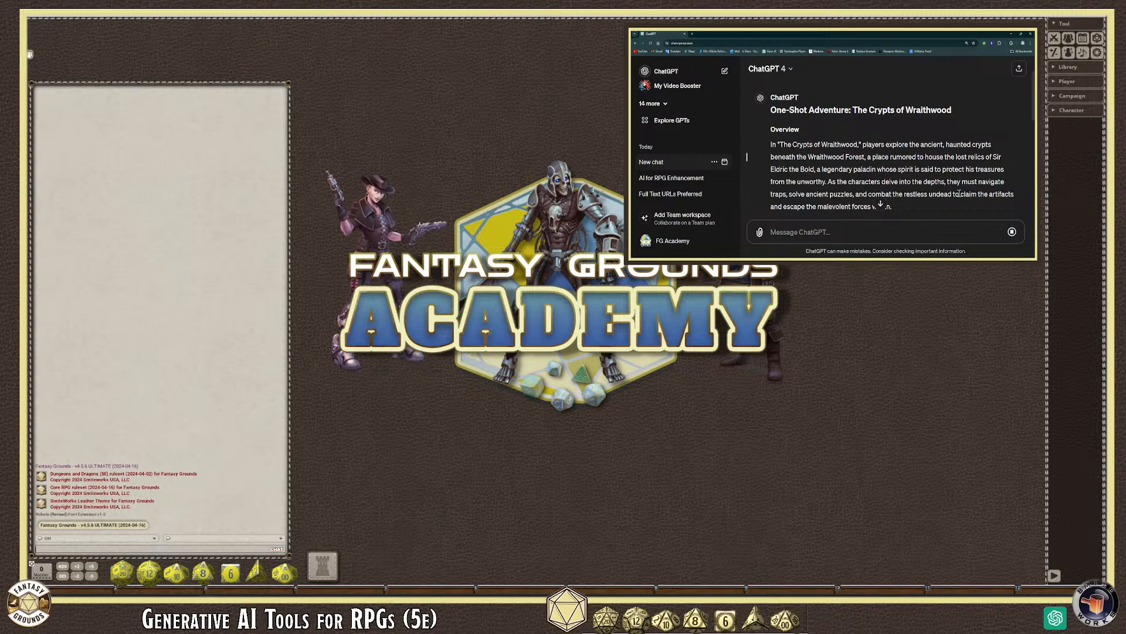
pyautogui.scroll(-2, 960, 194)
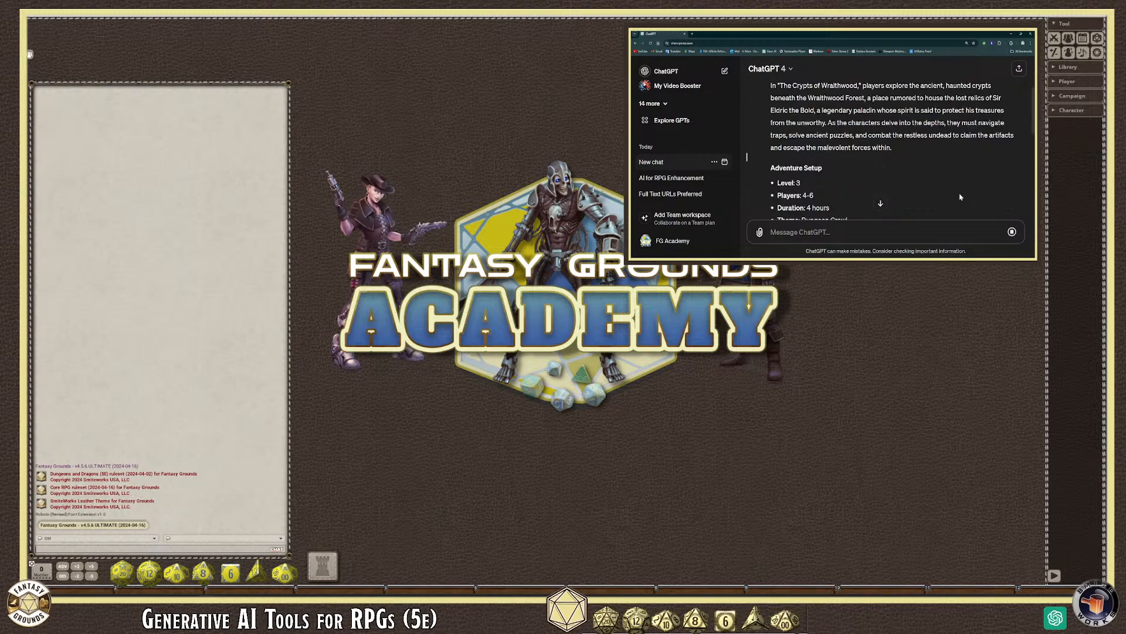
pyautogui.scroll(1, 961, 197)
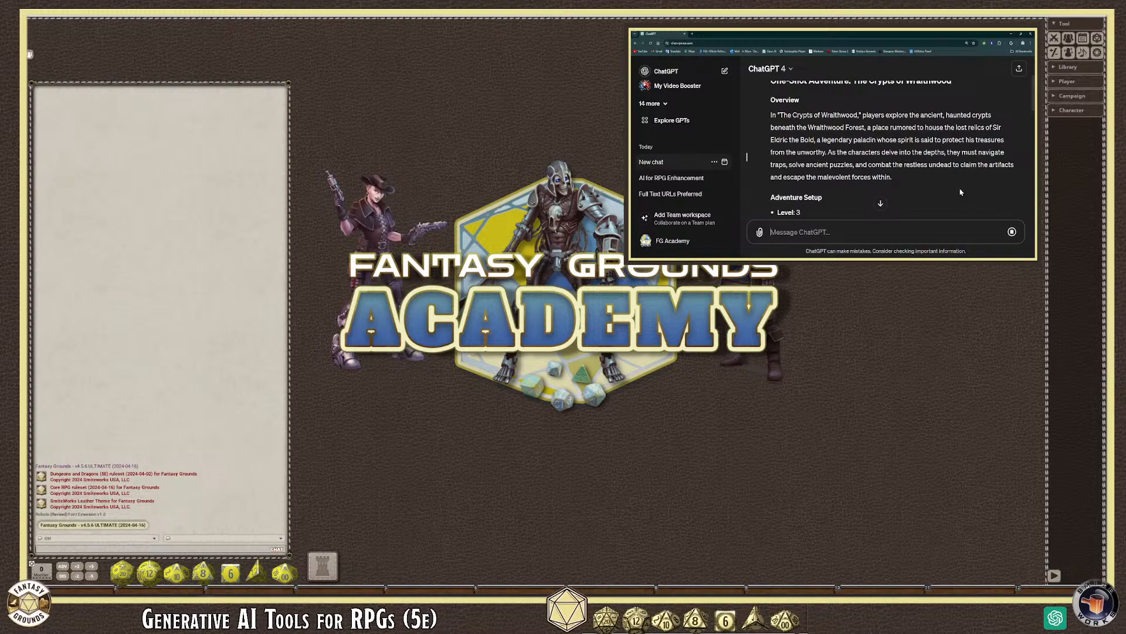
pyautogui.scroll(-2, 960, 192)
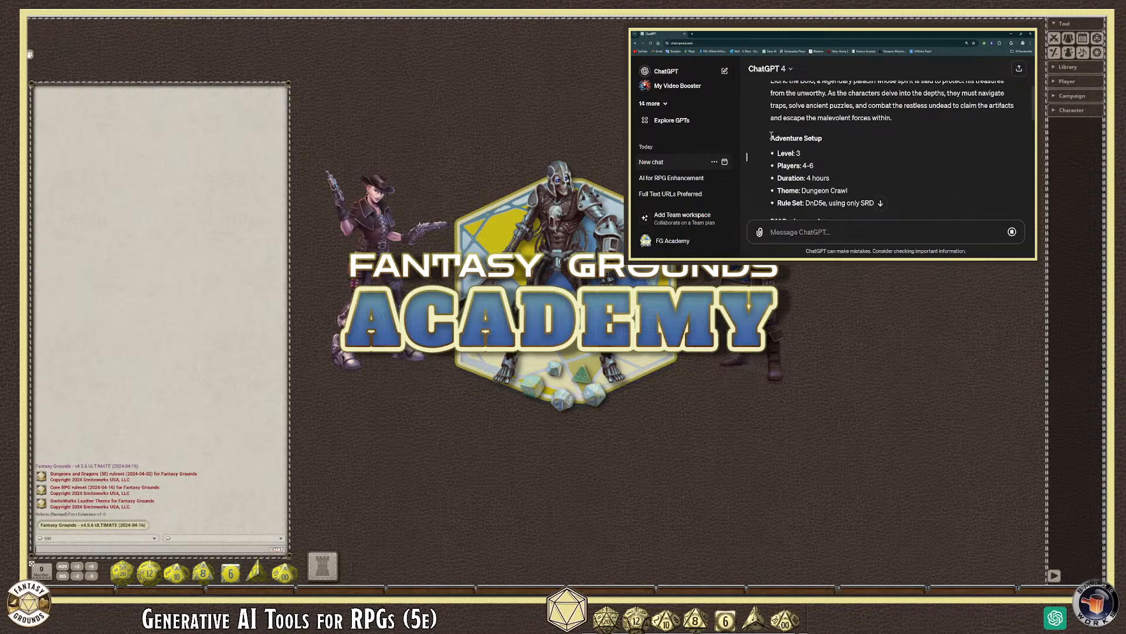
pyautogui.moveTo(771, 135); pyautogui.dragTo(894, 203)
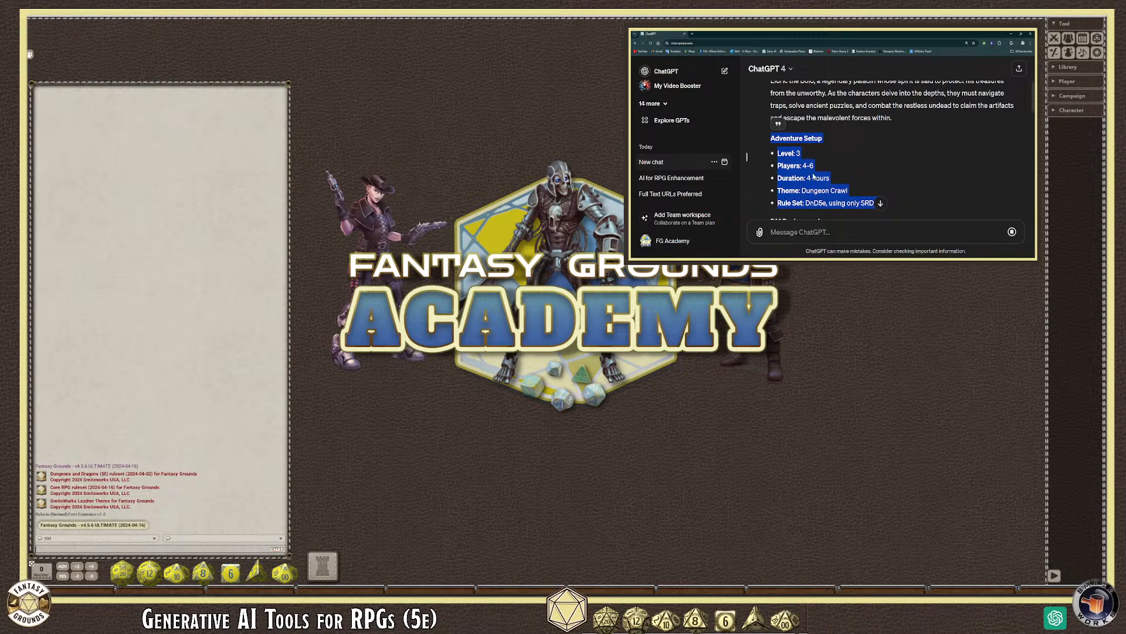
pyautogui.scroll(-3, 868, 183)
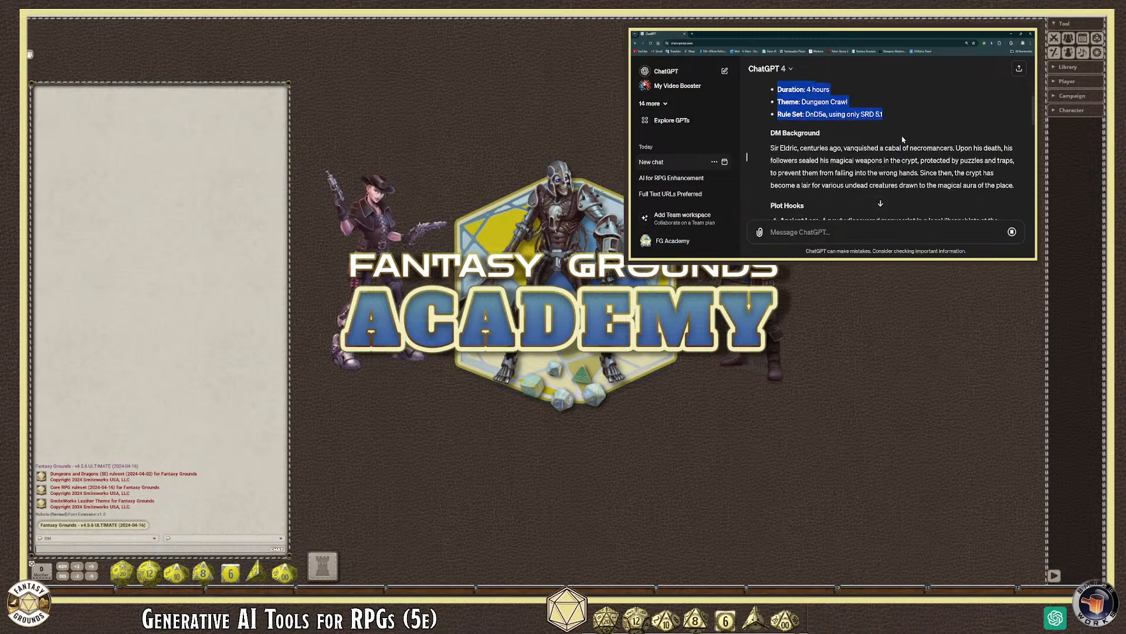
pyautogui.click(832, 137)
# Step: Read the generated adventure from the DM background and plot hooks through the chapters to the epilogue
pyautogui.scroll(-1, 833, 134)
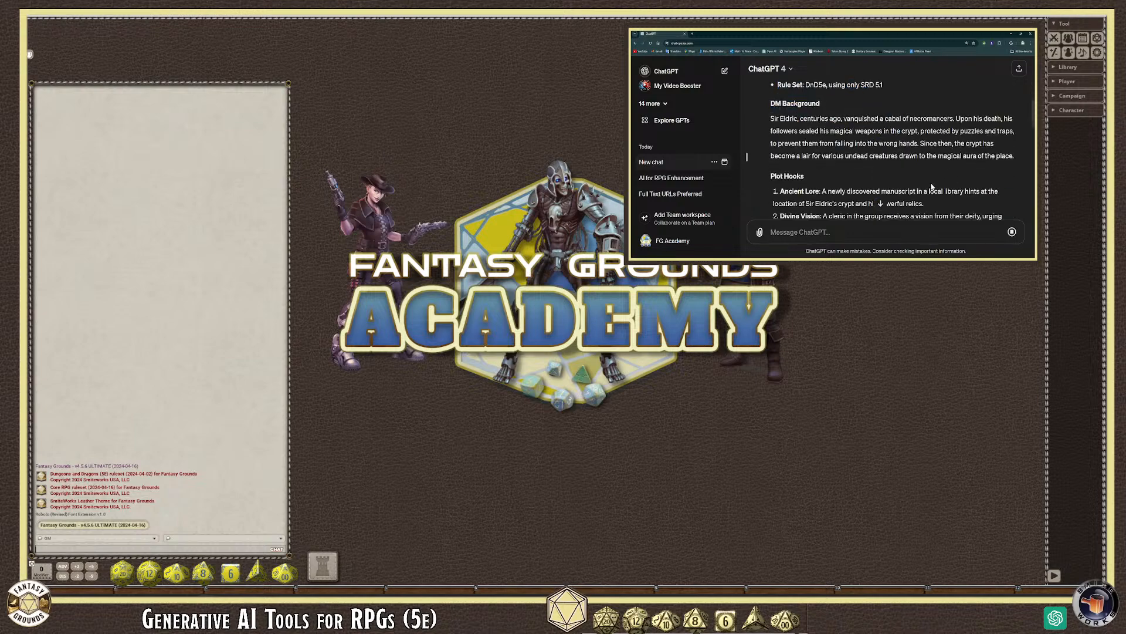
pyautogui.scroll(-2, 901, 170)
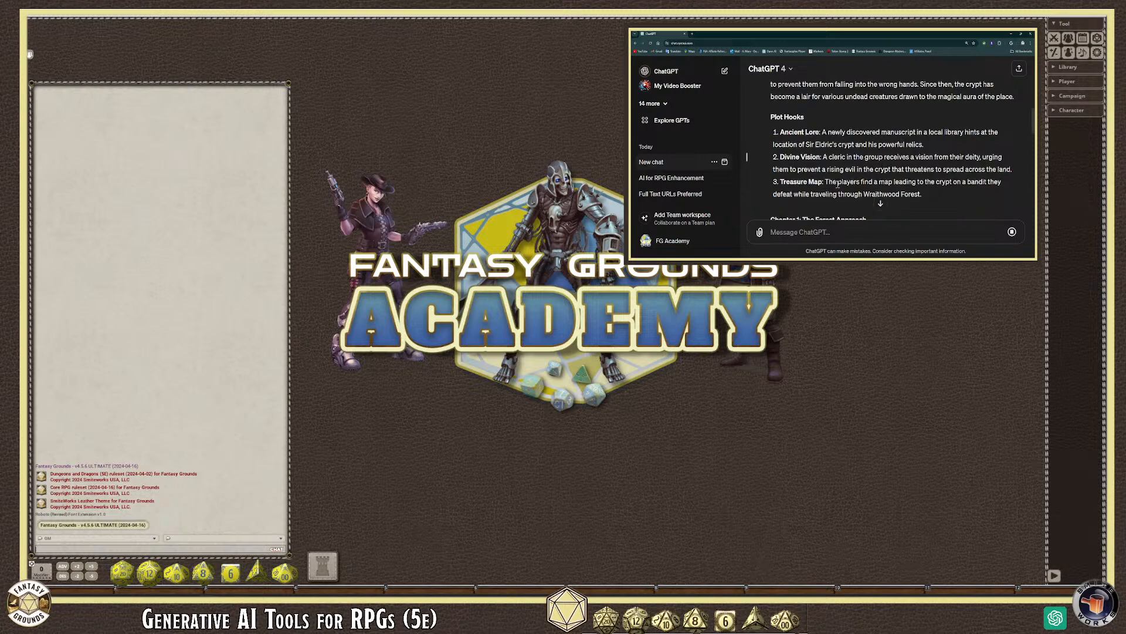
pyautogui.scroll(-2, 837, 183)
pyautogui.scroll(-4, 883, 167)
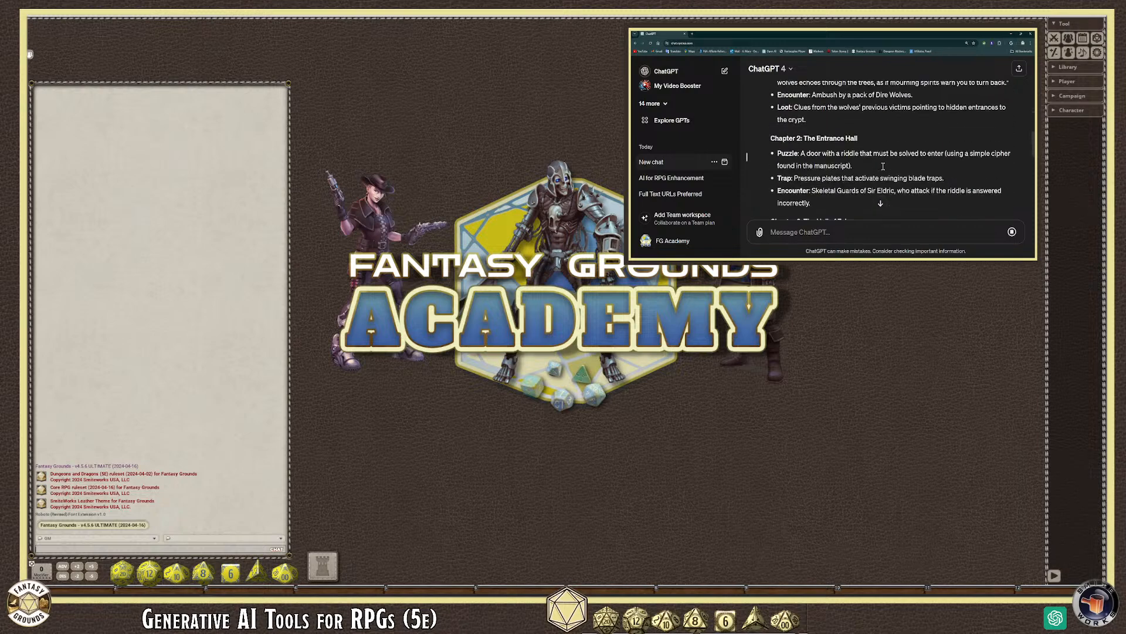
pyautogui.scroll(-2, 858, 172)
pyautogui.scroll(-6, 863, 164)
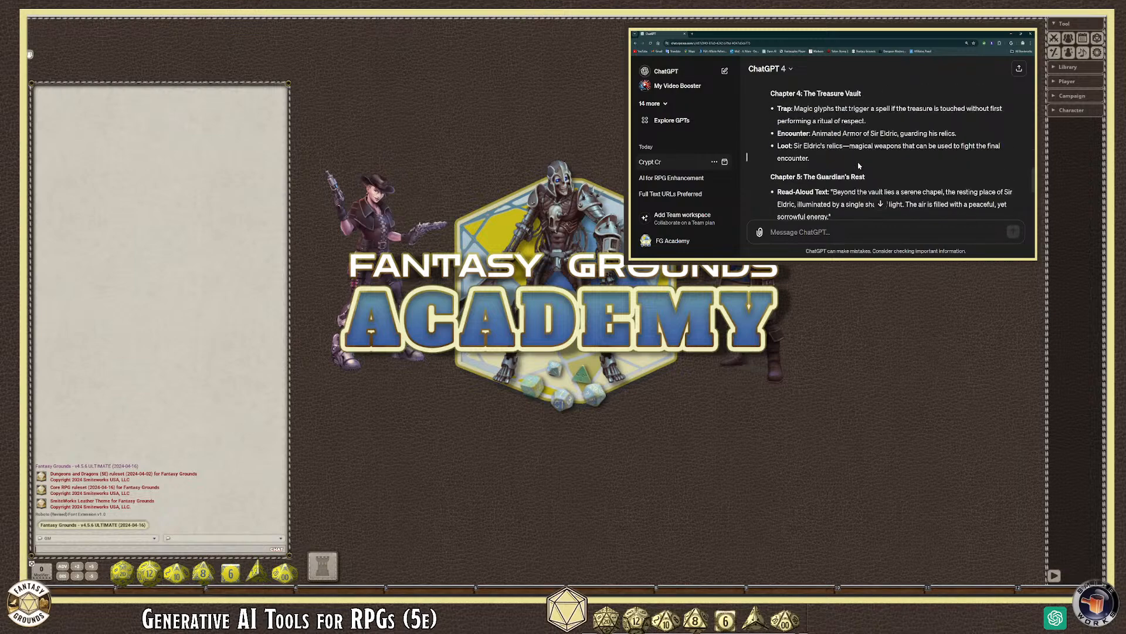
pyautogui.scroll(-3, 858, 166)
pyautogui.scroll(-1, 858, 161)
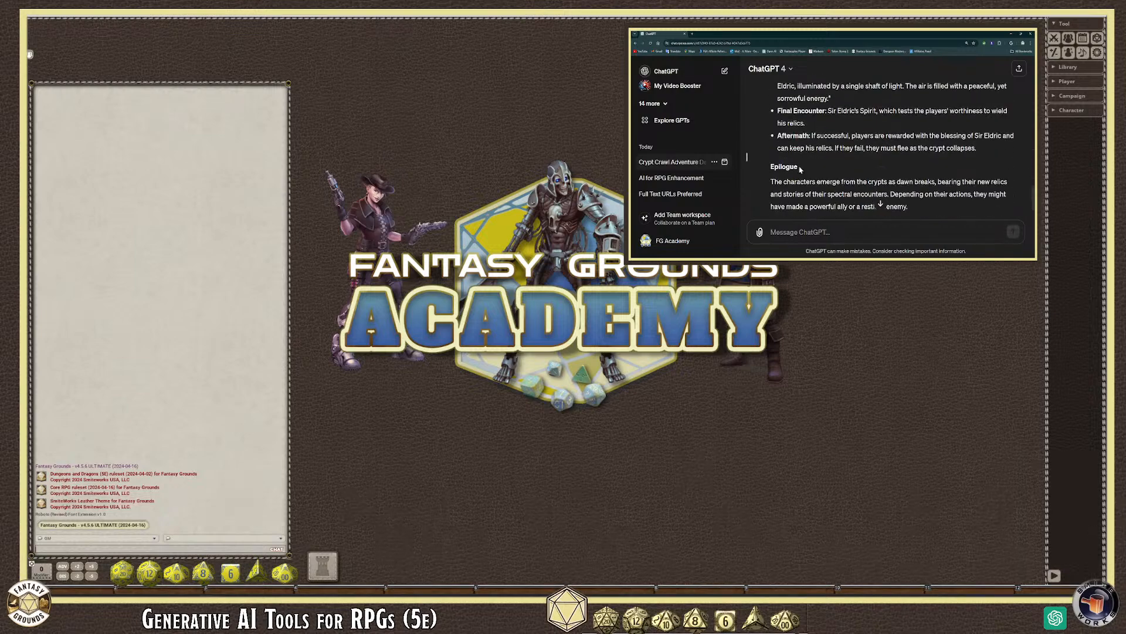
pyautogui.scroll(-2, 801, 169)
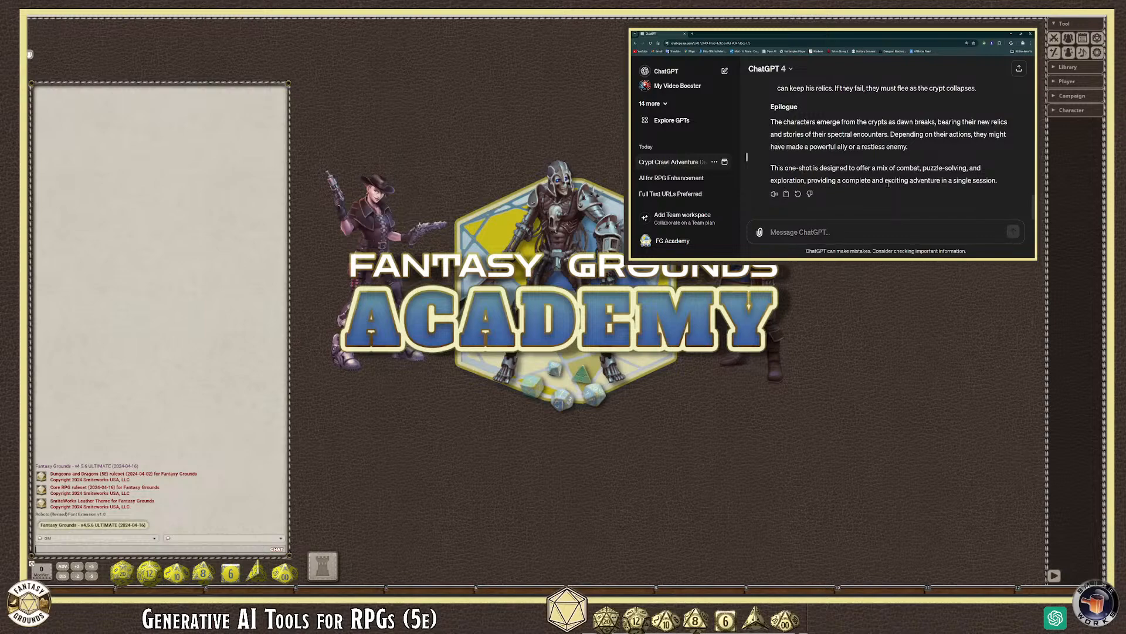
# Step: Return to the start of the generated adventure and review its setup and DM background again
pyautogui.scroll(5, 880, 178)
pyautogui.scroll(10, 887, 179)
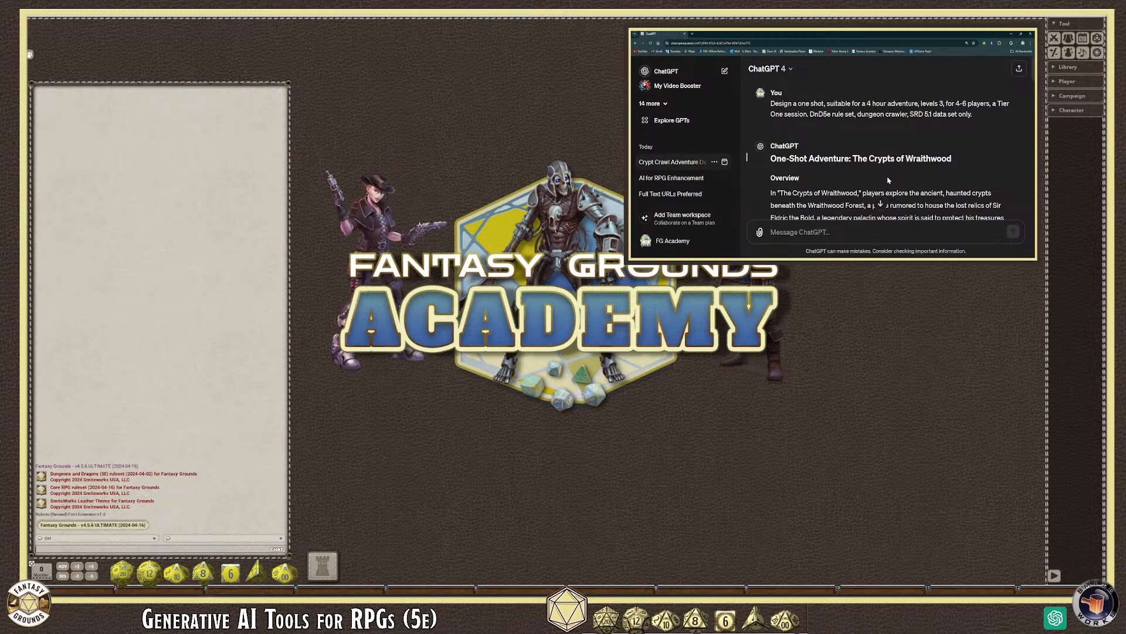
pyautogui.scroll(-3, 888, 178)
pyautogui.scroll(-3, 890, 179)
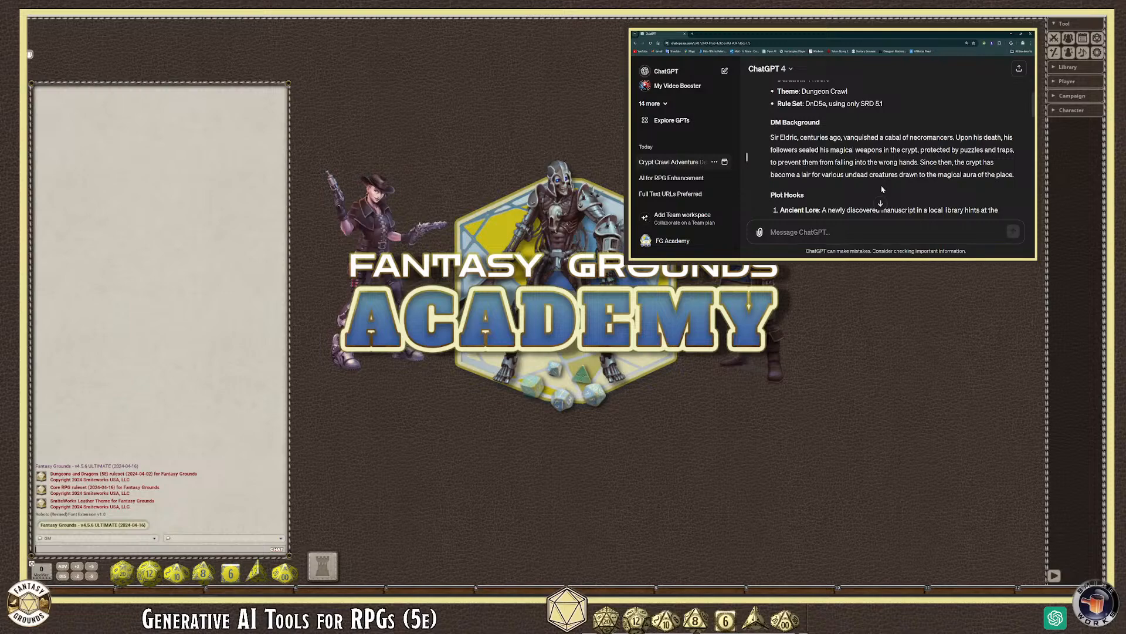
# Step: Highlight the adventure's three plot hooks and begin a prompt reading "PLease create a rollable list according to m"
pyautogui.scroll(-3, 891, 187)
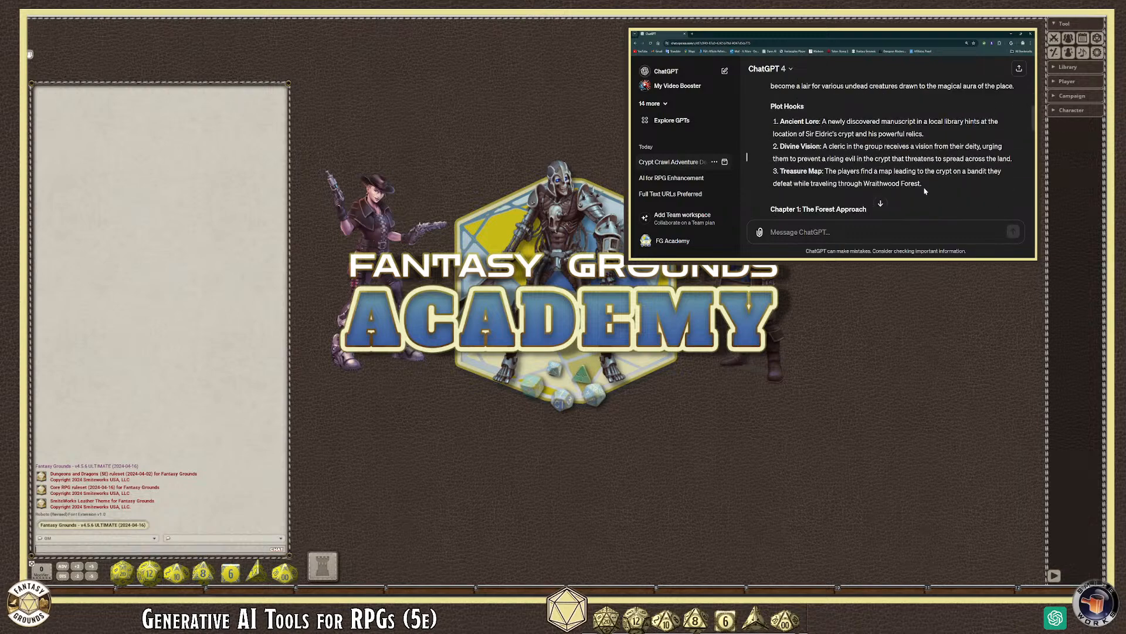
pyautogui.moveTo(925, 187); pyautogui.dragTo(774, 120)
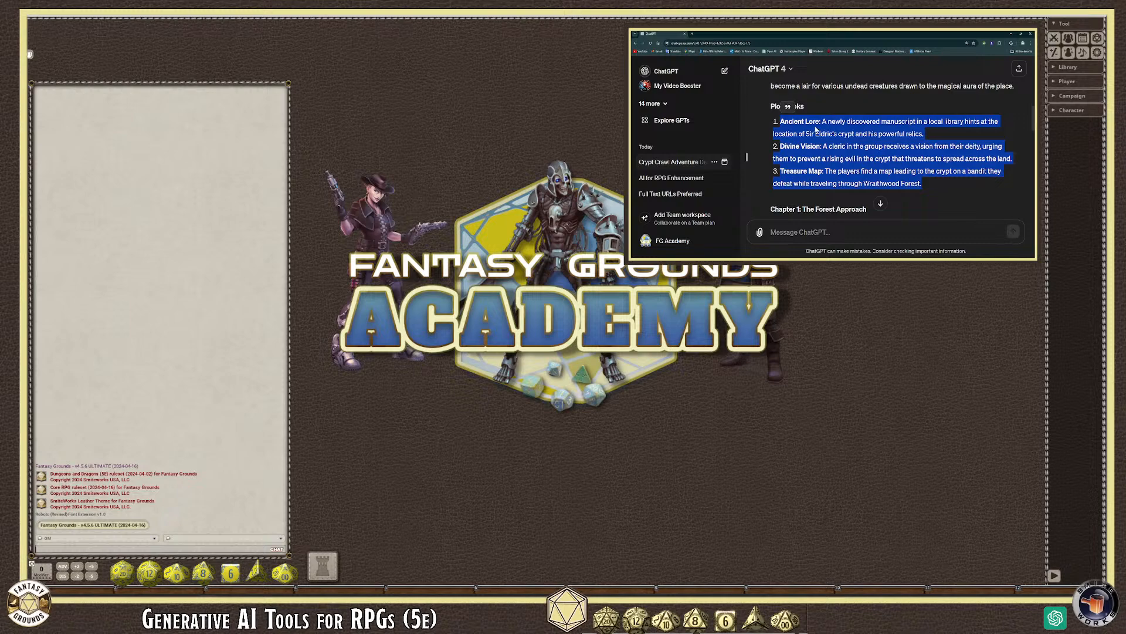
pyautogui.click(812, 230)
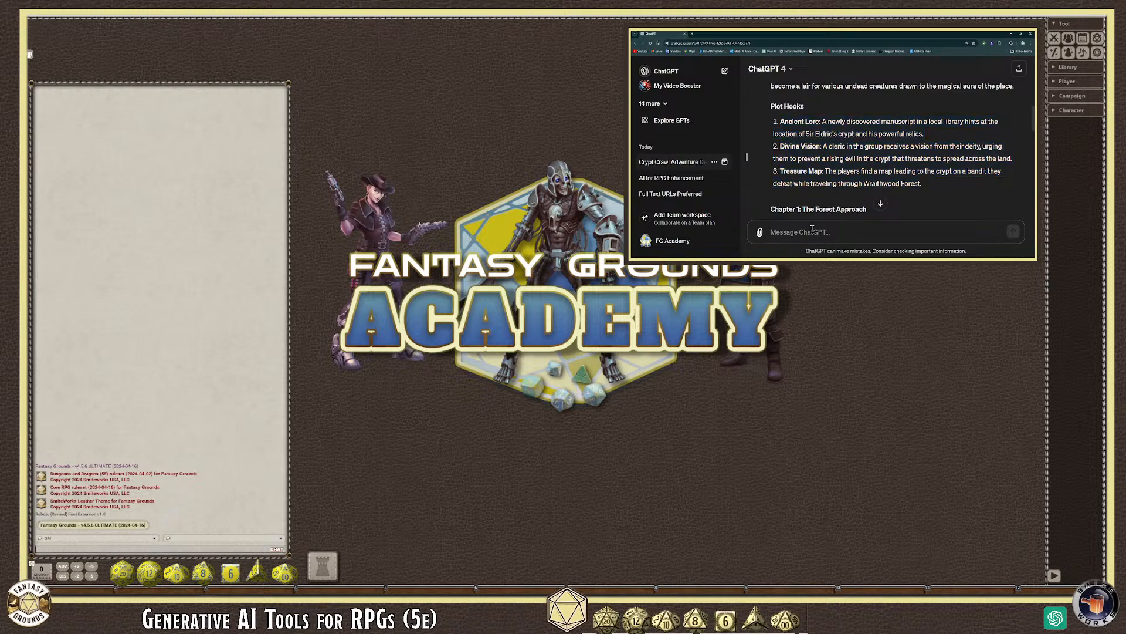
pyautogui.write('PLease create a rollable list according to m')
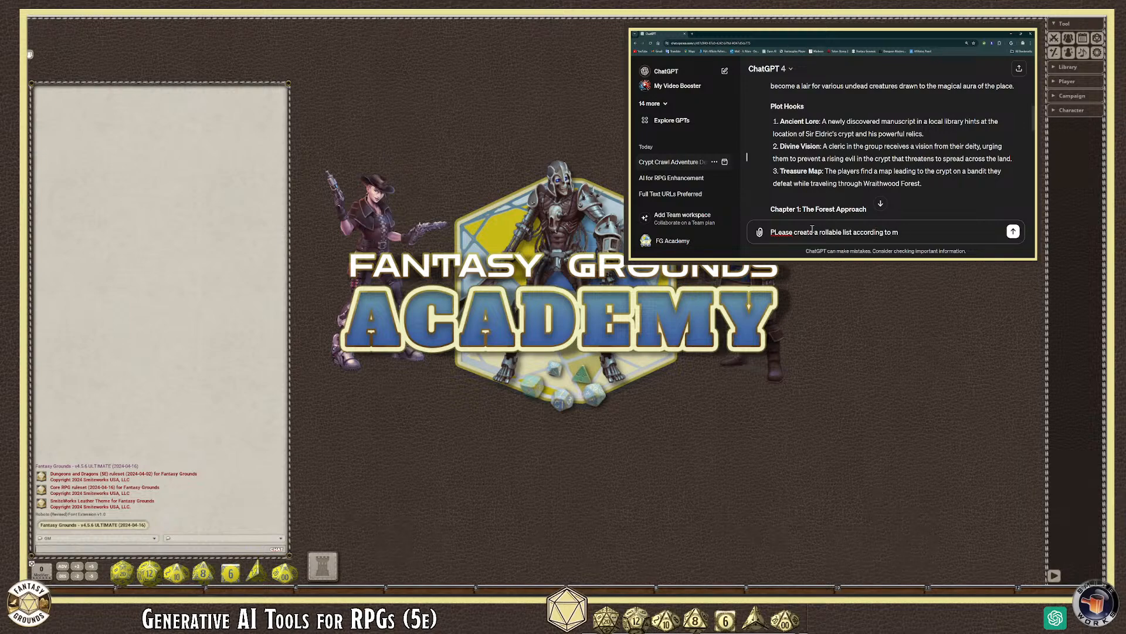
# Step: Change the prompt's ending to "using the three plot" and correct its first word to "Please"
pyautogui.press('BackSpace')
pyautogui.press('BackSpace')
pyautogui.press('BackSpace')
pyautogui.write('using thr')
pyautogui.write('hree plot')
pyautogui.click(777, 232)
pyautogui.press('BackSpace')
pyautogui.write('l')
pyautogui.press('BackSpace')
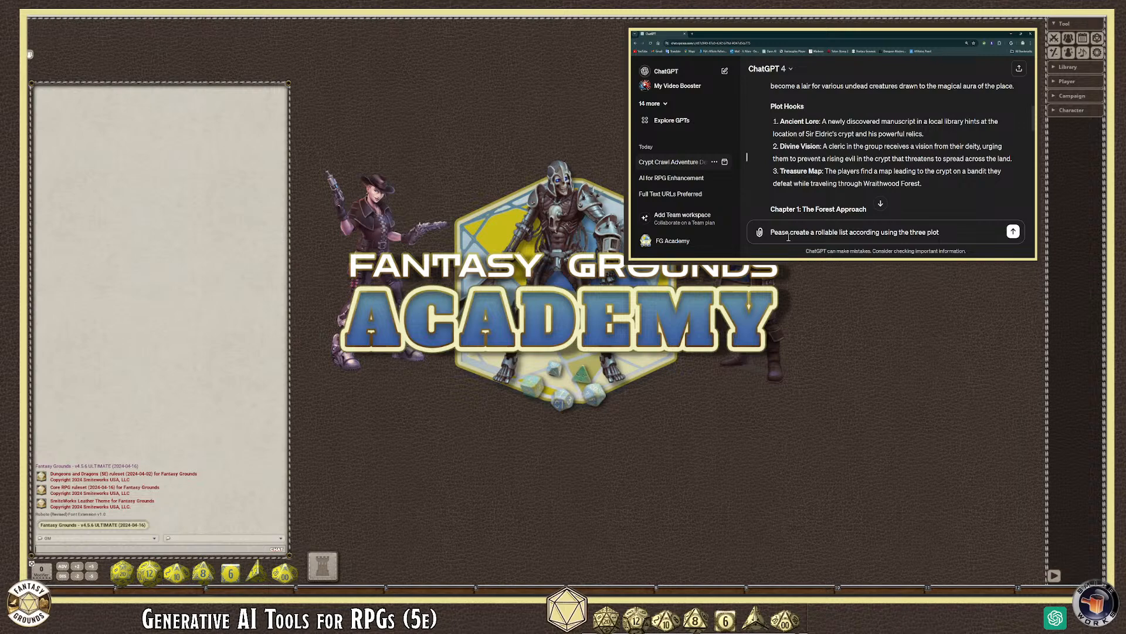
pyautogui.write('l')
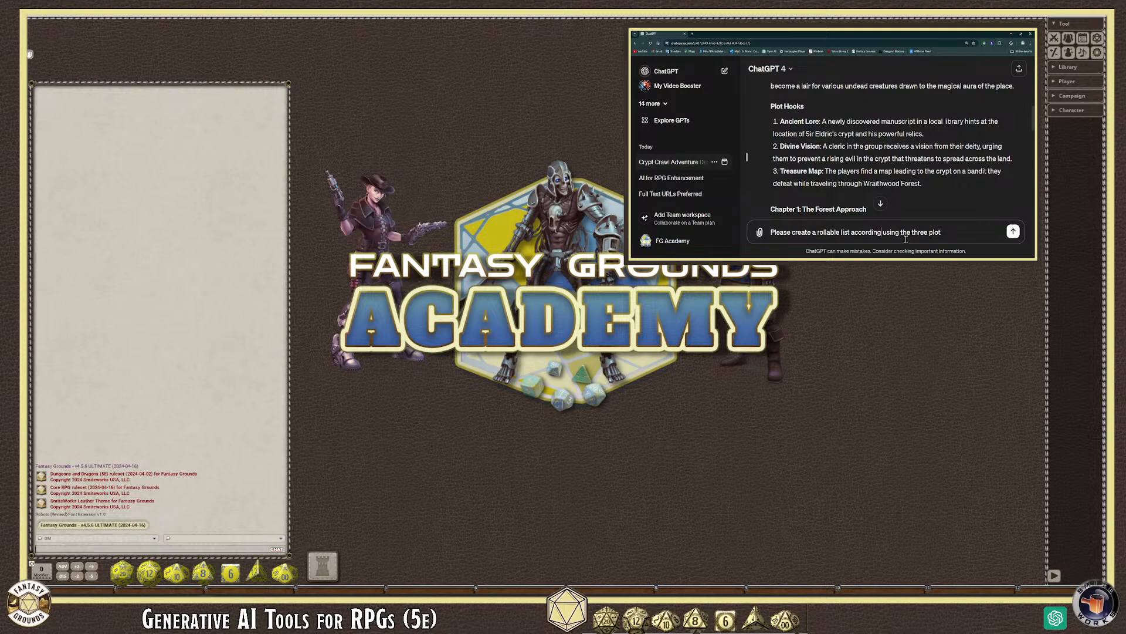
# Step: Insert "to the plot hooks," after "according", finish the prompt with "on a 1d6 die." and send it
pyautogui.write('to the plot hooks,  using the three plot on a')
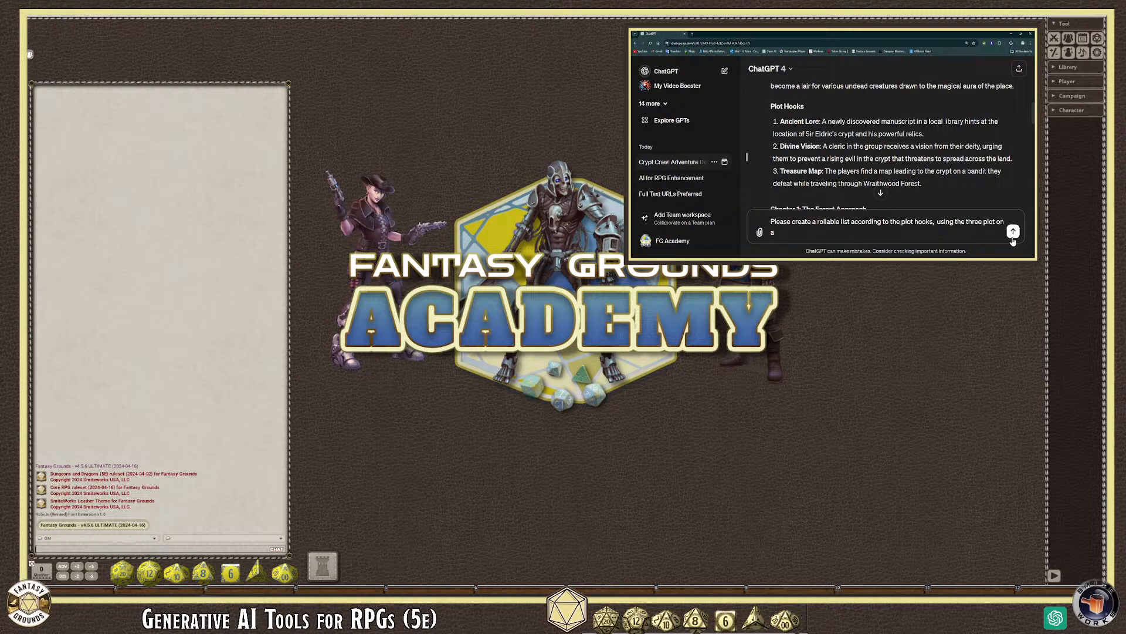
pyautogui.write(' 1d6 die.')
pyautogui.press('BackSpace')
pyautogui.press('BackSpace')
pyautogui.write('e. FOrma')
pyautogui.press('BackSpace')
pyautogui.press('BackSpace')
pyautogui.press('BackSpace')
pyautogui.press('BackSpace')
pyautogui.press('BackSpace')
pyautogui.click(1013, 238)
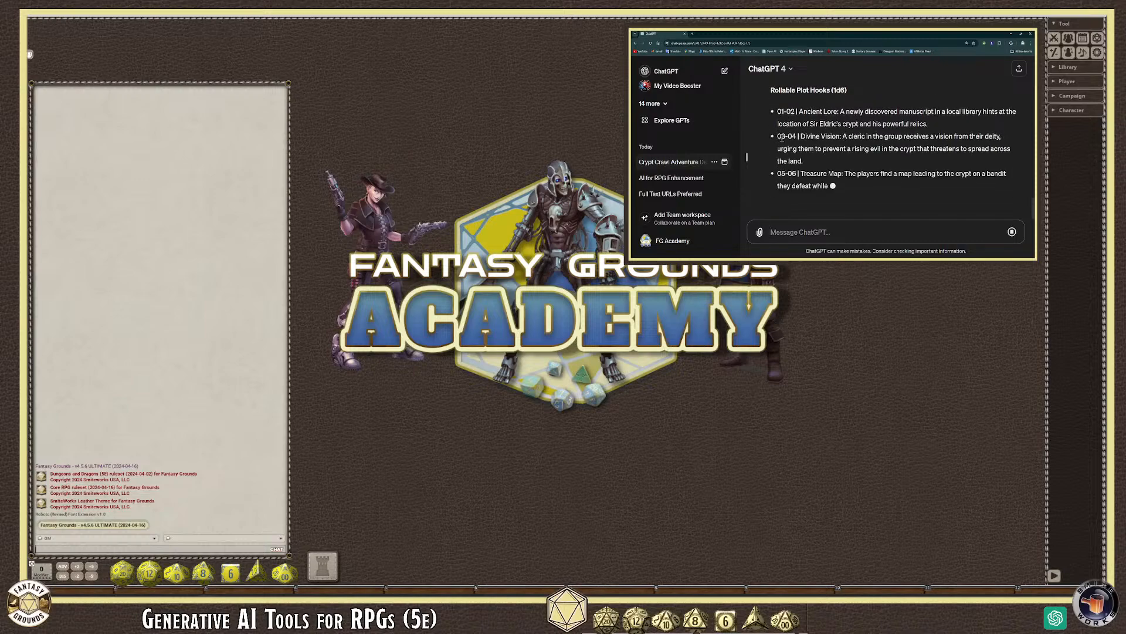
# Step: Read the generated rollable list and highlight its "Rollable Plot Hooks (1d6)" heading
pyautogui.scroll(1, 872, 179)
pyautogui.scroll(-1, 873, 179)
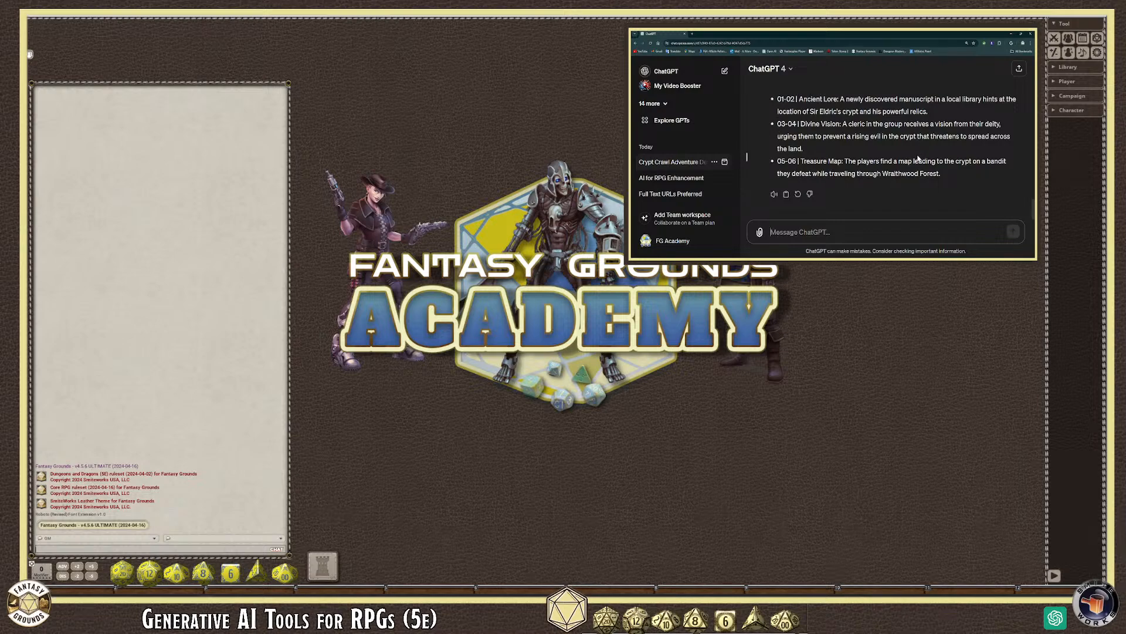
pyautogui.scroll(1, 919, 158)
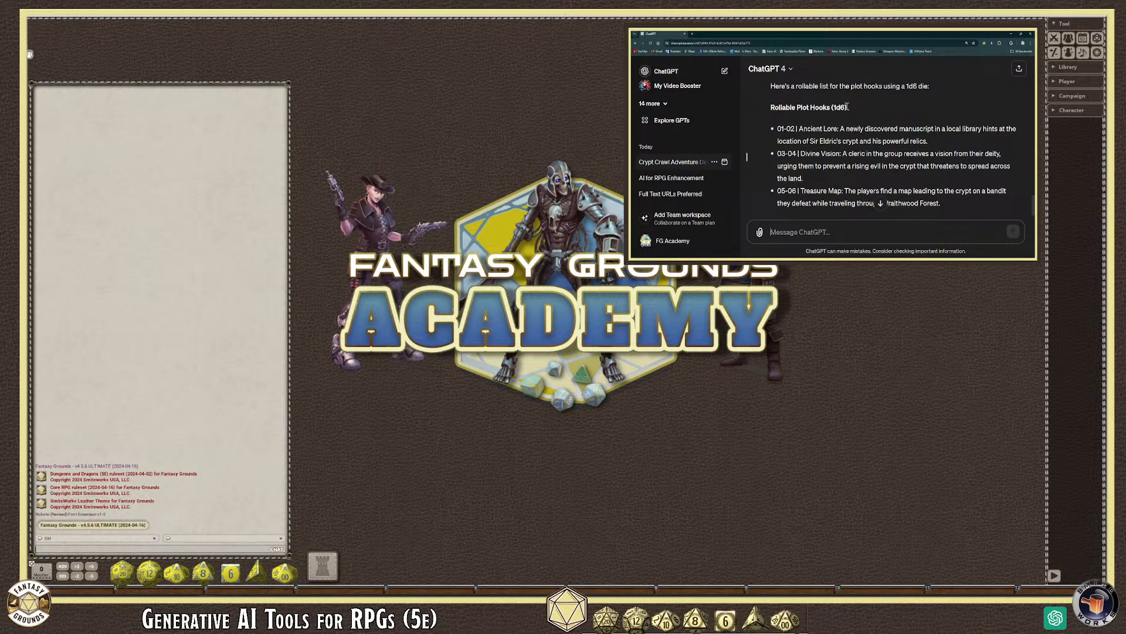
pyautogui.moveTo(848, 107); pyautogui.dragTo(773, 112)
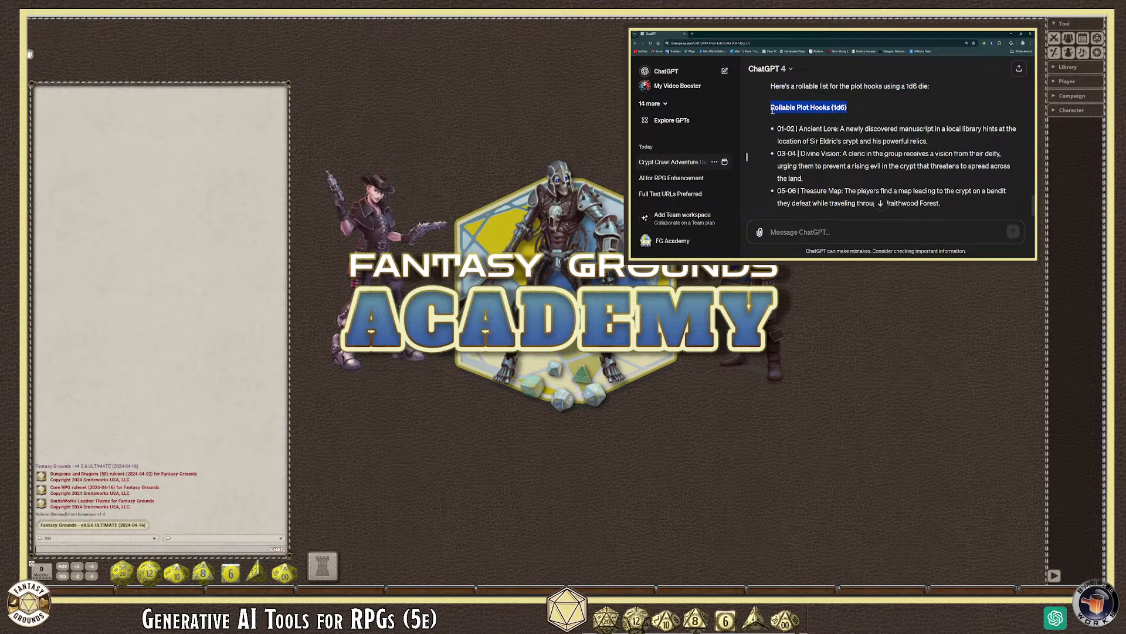
pyautogui.click(773, 112)
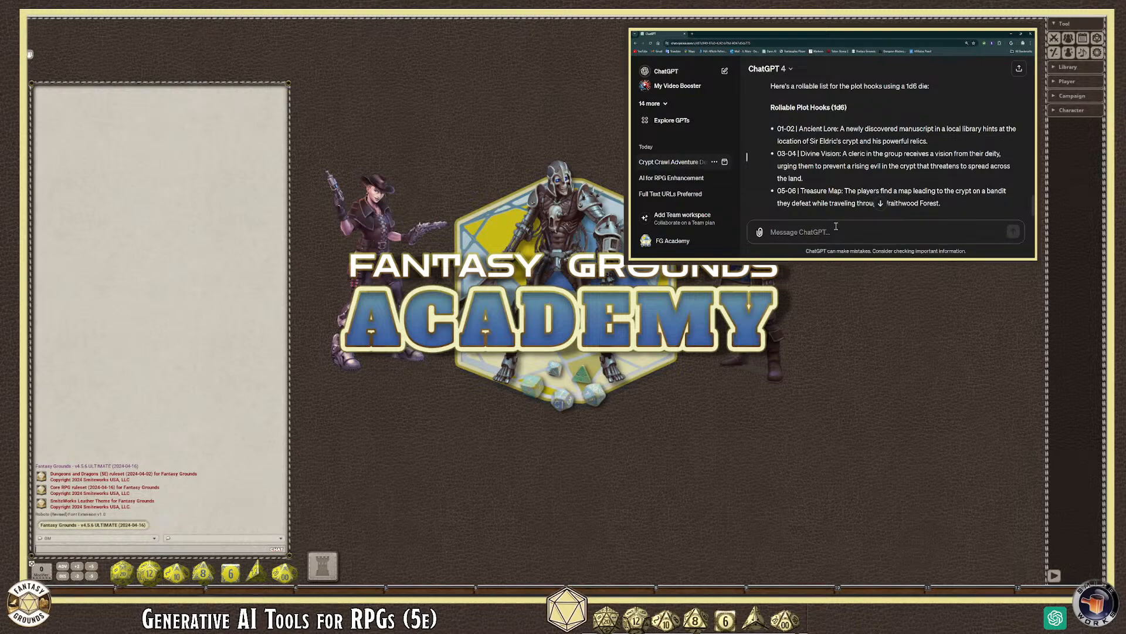
# Step: Start a follow-up message reading "Remember NOT to use hyphens or built"
pyautogui.write('Rememv')
pyautogui.write('ber NOT t')
pyautogui.write('o use')
pyautogui.write(' hyphens')
pyautogui.write(' or built')
# Step: Replace "hyphens or built" in the message with "bullet points and rewtie accor"
pyautogui.press('BackSpace')
pyautogui.press('BackSpace')
pyautogui.press('BackSpace')
pyautogui.press('BackSpace')
pyautogui.press('BackSpace')
pyautogui.press('BackSpace')
pyautogui.press('BackSpace')
pyautogui.press('BackSpace')
pyautogui.press('BackSpace')
pyautogui.press('BackSpace')
pyautogui.press('BackSpace')
pyautogui.press('BackSpace')
pyautogui.press('BackSpace')
pyautogui.press('BackSpace')
pyautogui.press('BackSpace')
pyautogui.press('BackSpace')
pyautogui.press('BackSpace')
pyautogui.write('bullet ponts')
pyautogui.press('BackSpace')
pyautogui.press('BackSpace')
pyautogui.press('BackSpace')
pyautogui.write('ints and rewtie accor')
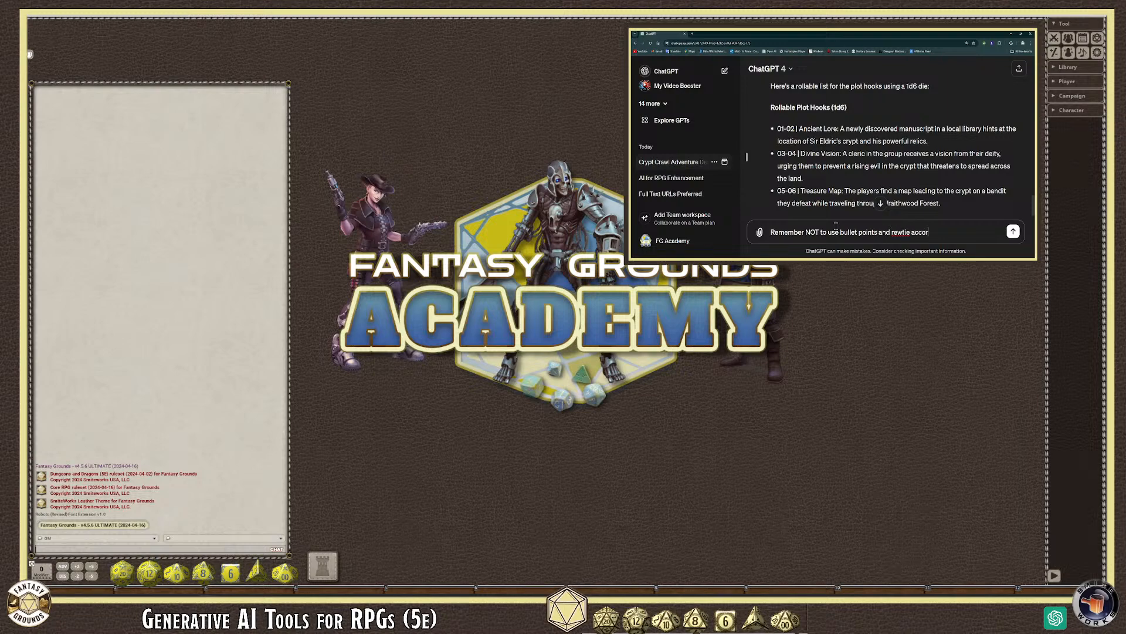
# Step: Complete the message's last word, correct "rewtie" to "rewrite" and insert "with rollable lists" after "bullet points"
pyautogui.write('dinginly')
pyautogui.click(898, 233)
pyautogui.write('r')
pyautogui.click(907, 233)
pyautogui.press('BackSpace')
pyautogui.press('BackSpace')
pyautogui.write('wri')
pyautogui.press('BackSpace')
pyautogui.write('te')
pyautogui.moveTo(918, 232); pyautogui.dragTo(906, 231)
pyautogui.write('itewith rollable lists')
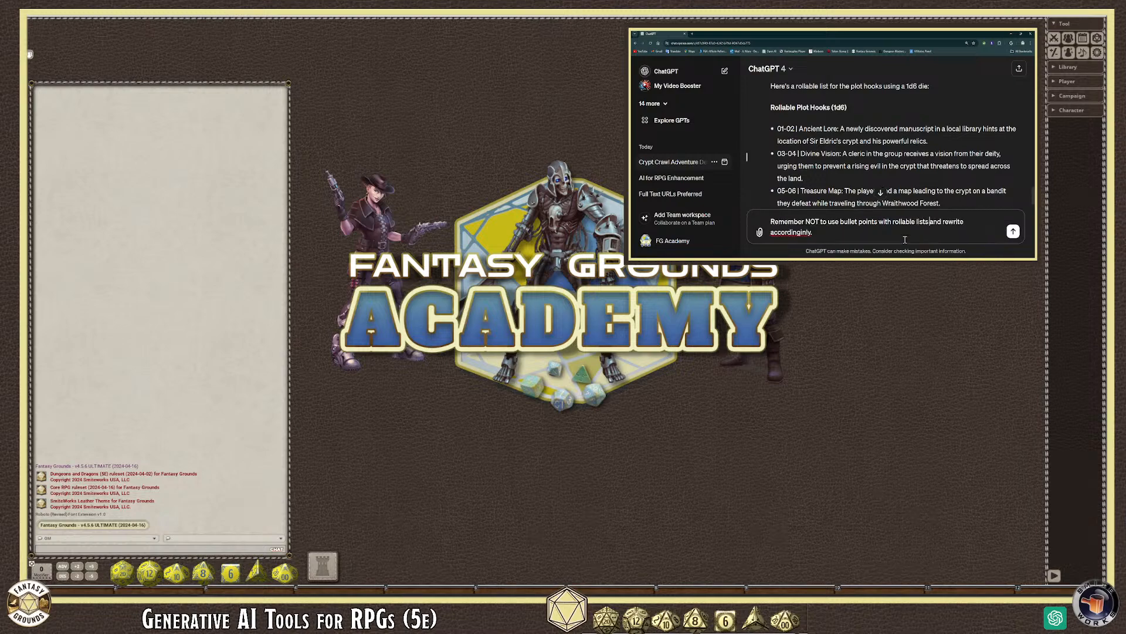
# Step: Correct the message's ending to "accordingly.", check the bulleted list once more and send the message
pyautogui.doubleClick(787, 233)
pyautogui.click(827, 233)
pyautogui.press('BackSpace')
pyautogui.press('BackSpace')
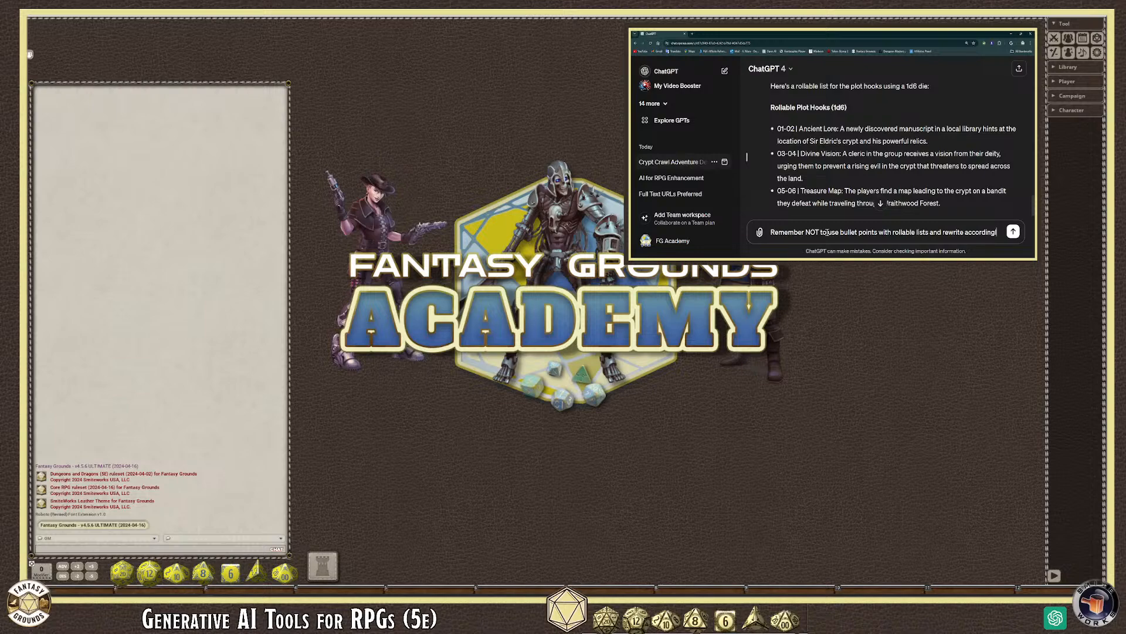
pyautogui.write('y.')
pyautogui.scroll(-1, 844, 188)
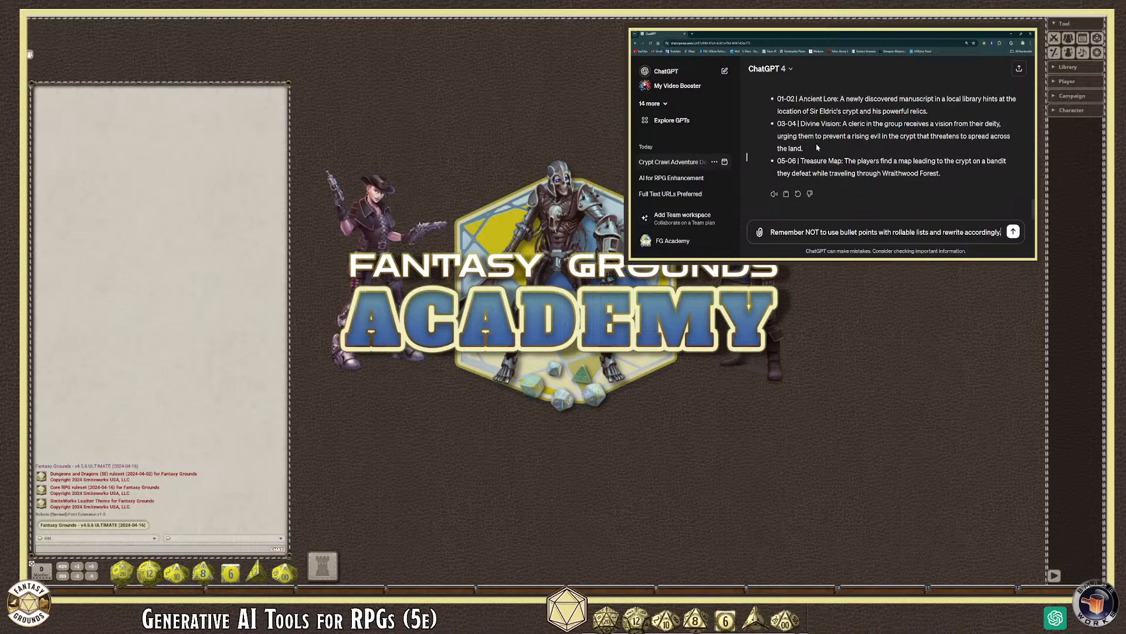
pyautogui.scroll(1, 814, 155)
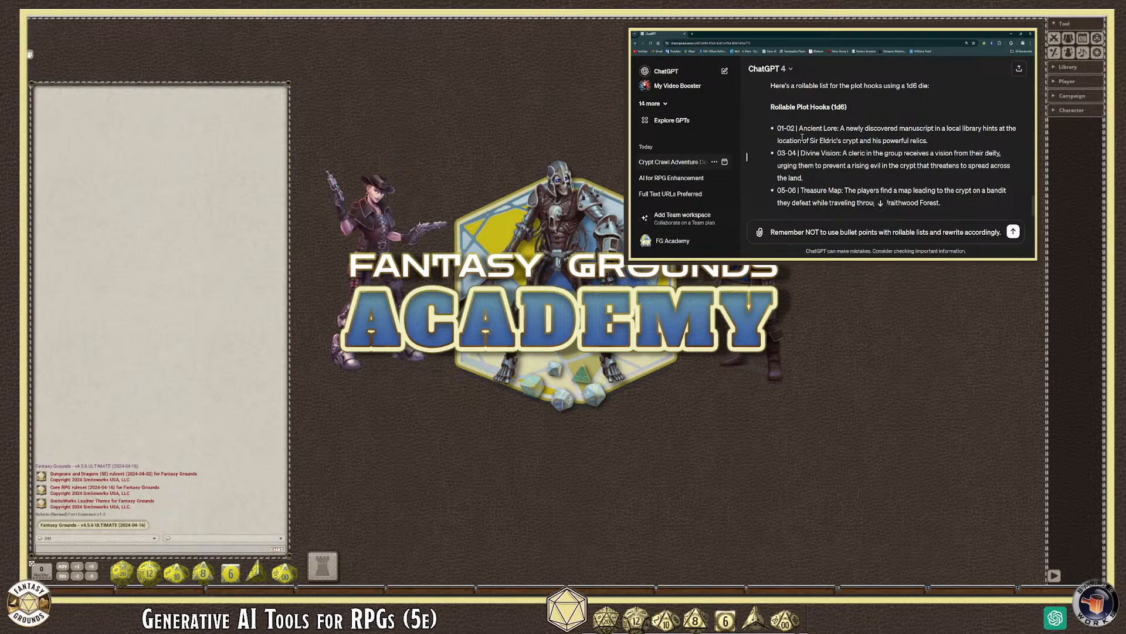
pyautogui.scroll(-1, 802, 137)
pyautogui.click(1013, 231)
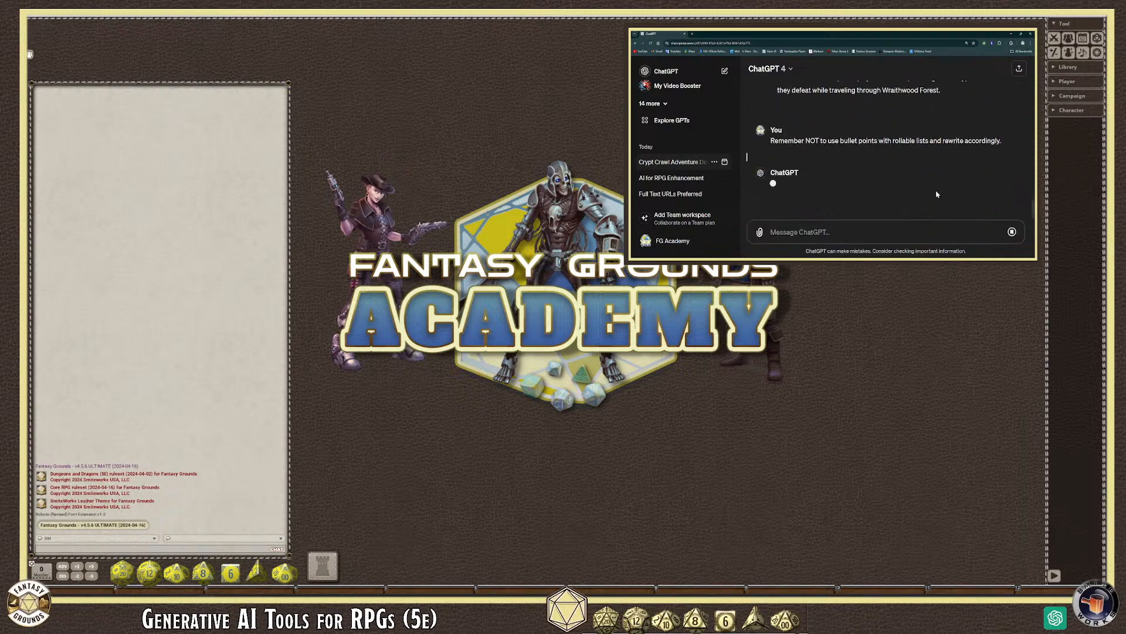
# Step: Select the whole updated rollable list including its heading, and switch to Fantasy Grounds
pyautogui.moveTo(802, 183)
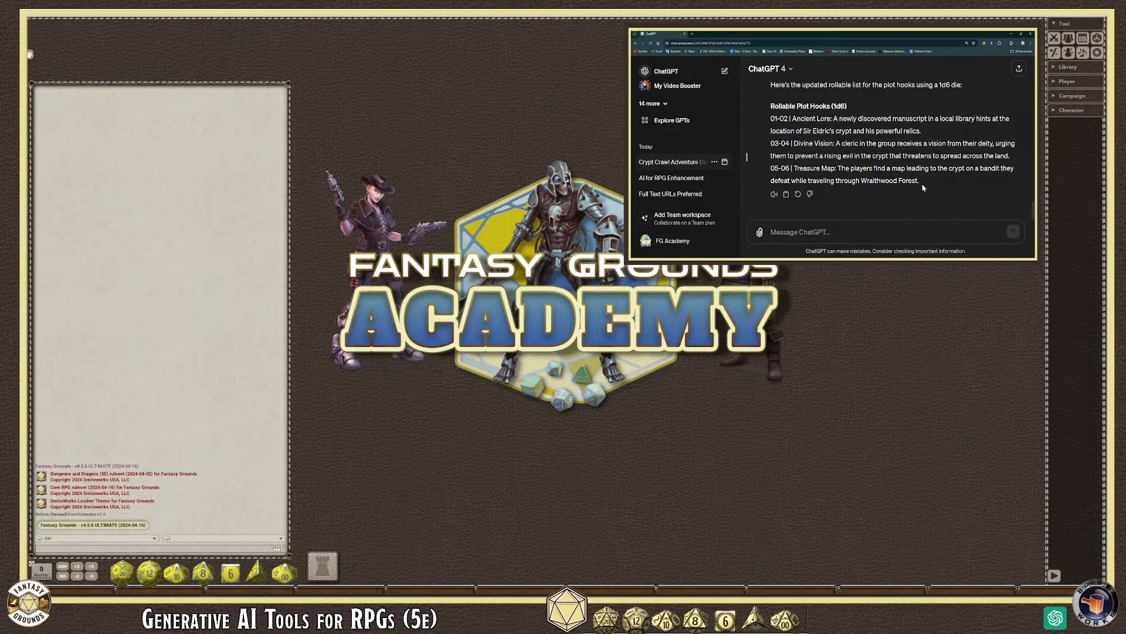
pyautogui.moveTo(924, 188); pyautogui.dragTo(771, 110)
pyautogui.click(361, 286)
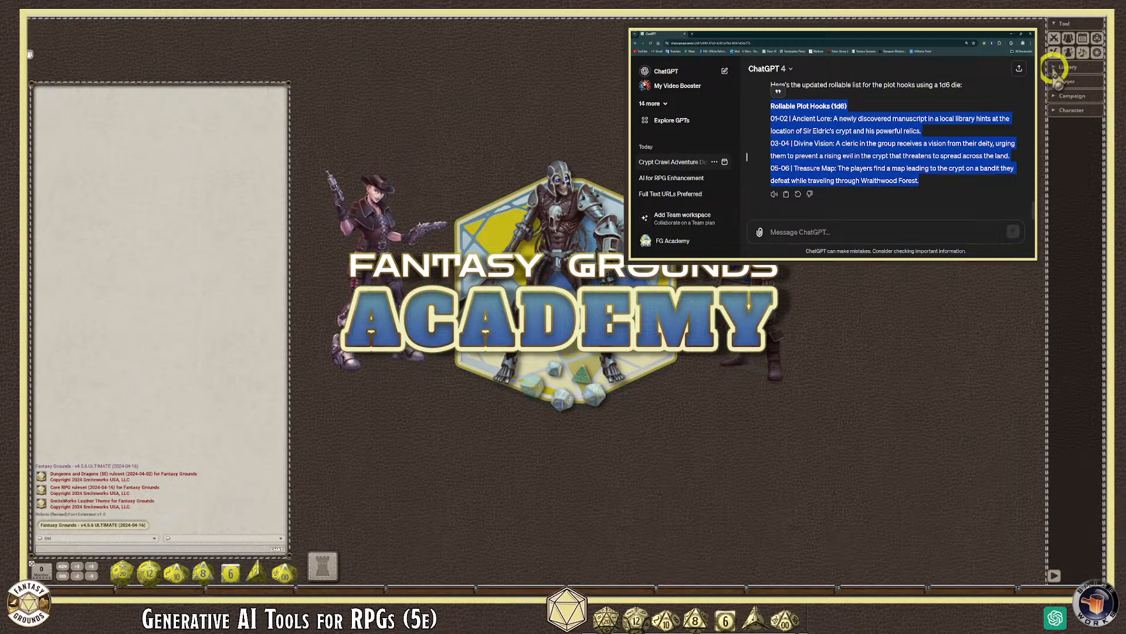
# Step: Open the campaign's Tables list and place its window over the chat area
pyautogui.click(1067, 109)
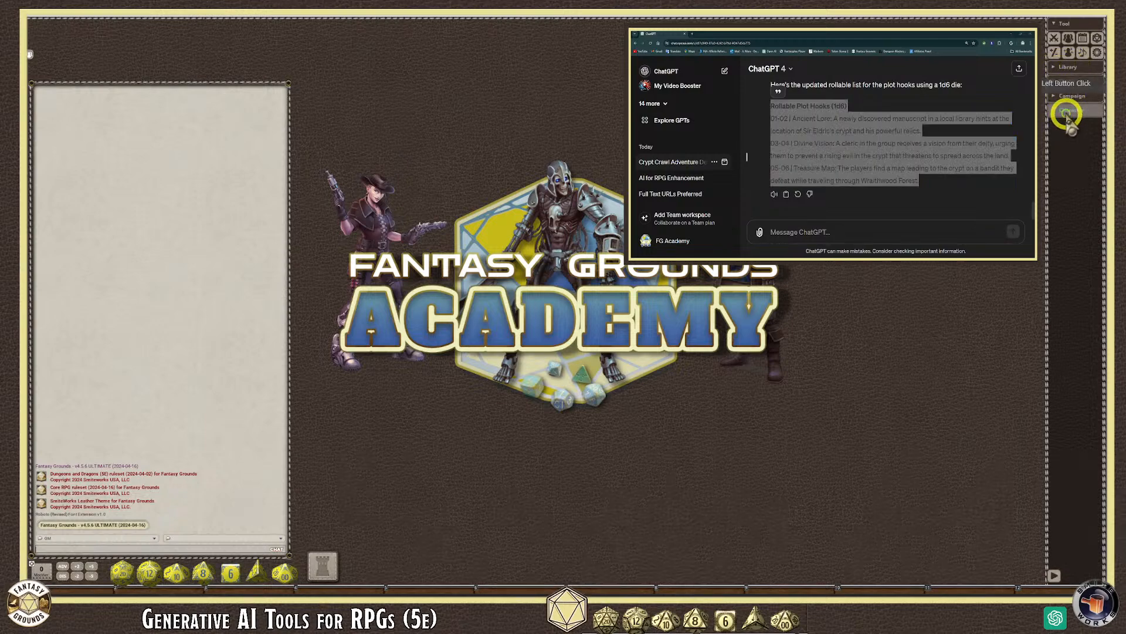
pyautogui.click(1065, 97)
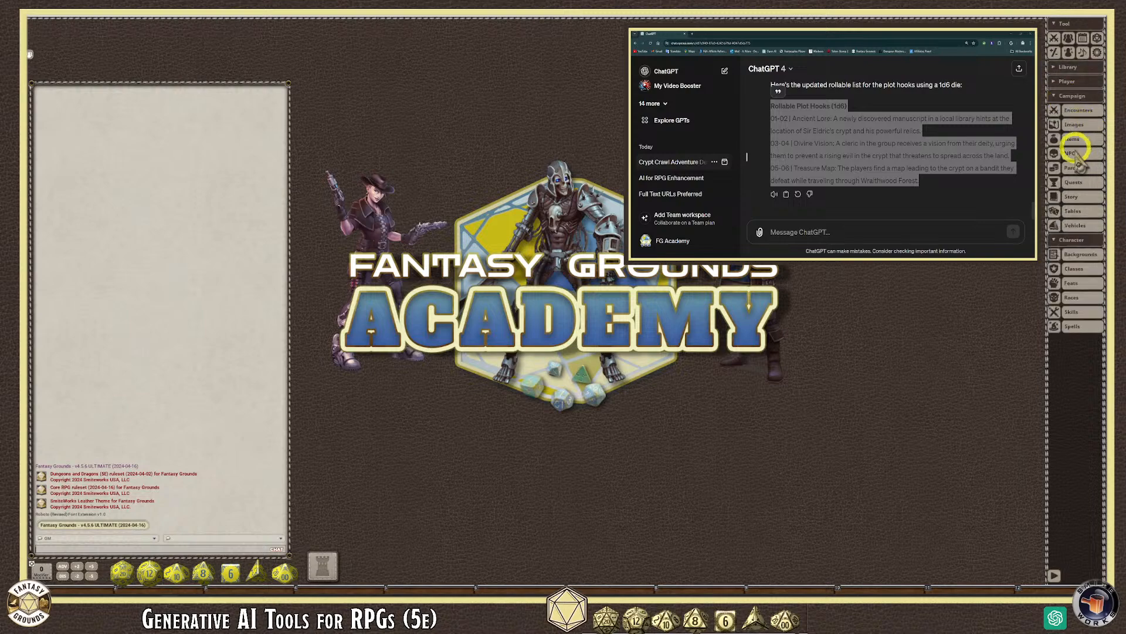
pyautogui.click(1073, 211)
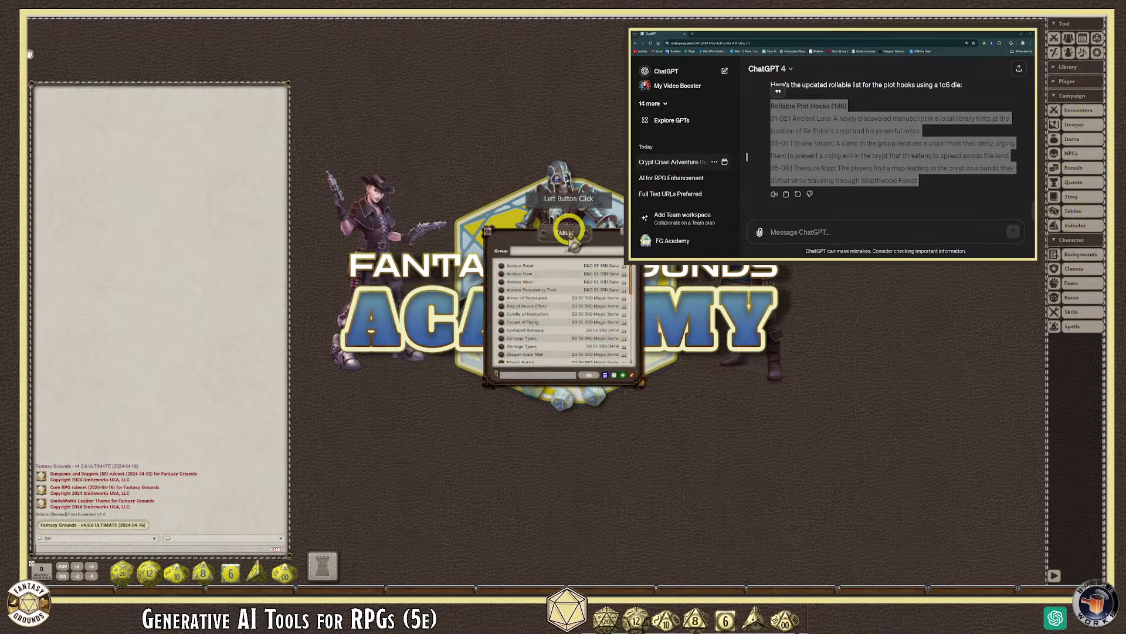
pyautogui.moveTo(566, 222); pyautogui.dragTo(178, 105)
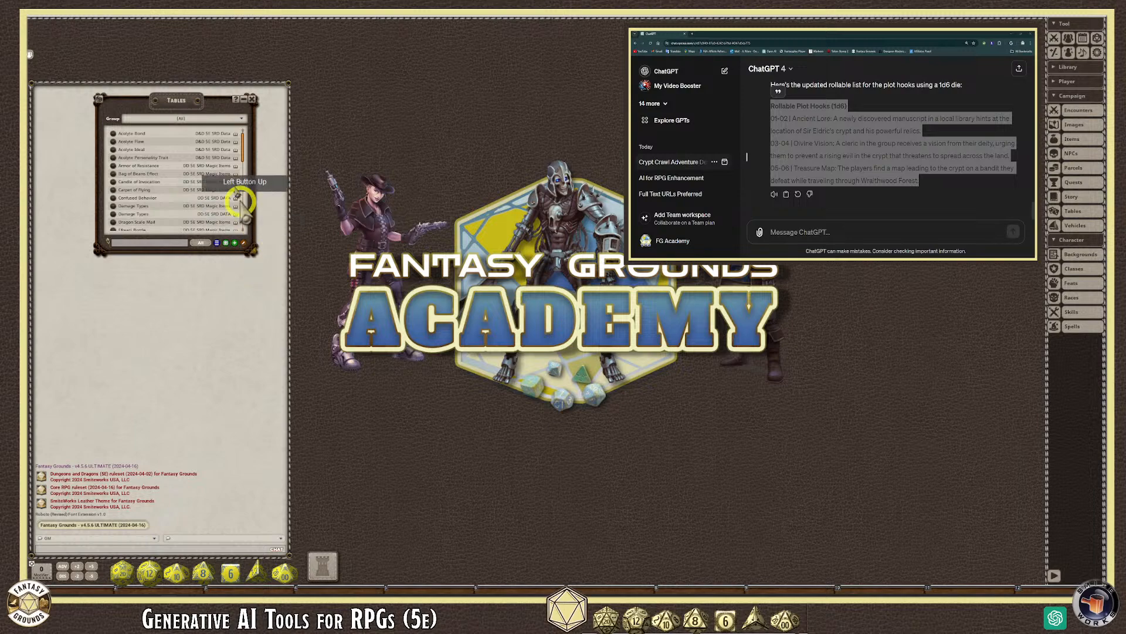
# Step: Add a table group named "Wraithwood Tables" and filter the Tables list to that group
pyautogui.click(241, 119)
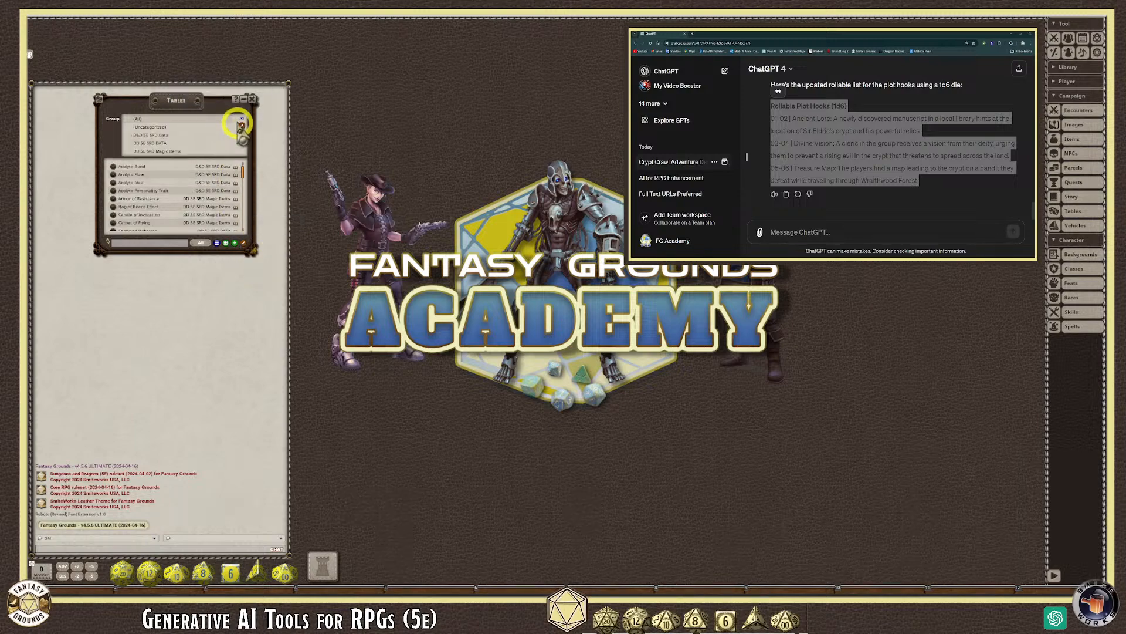
pyautogui.click(241, 135)
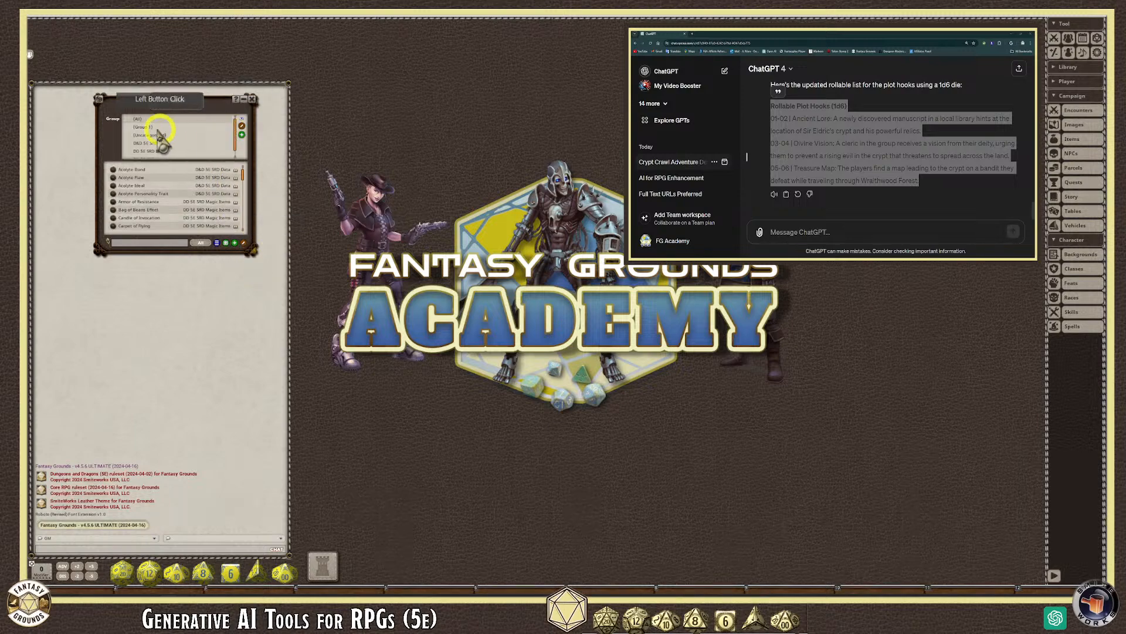
pyautogui.click(241, 126)
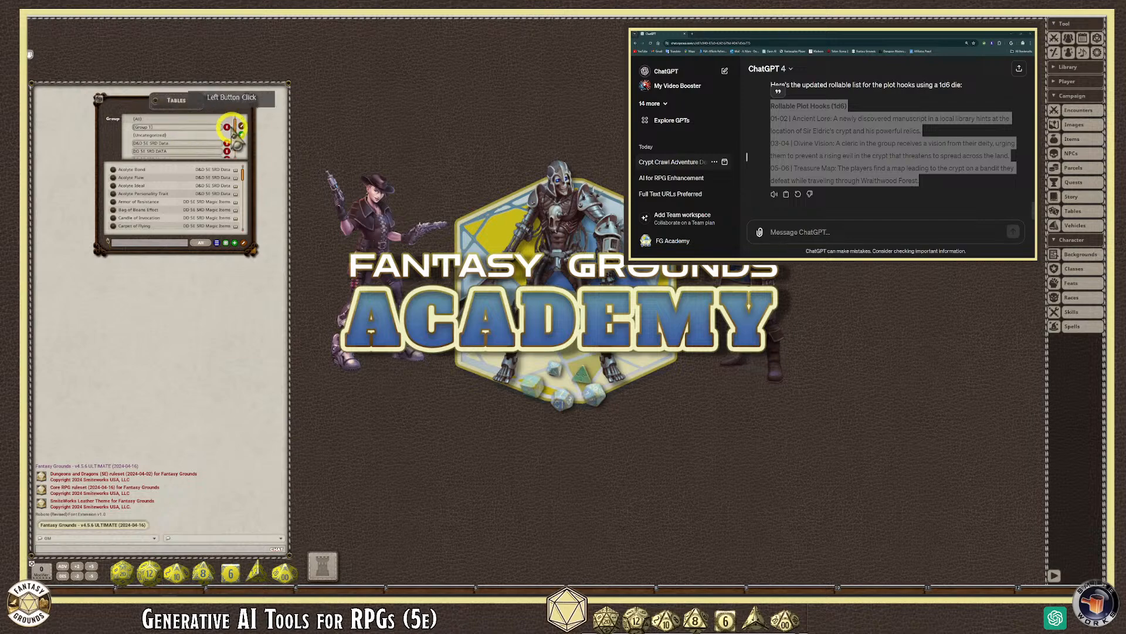
pyautogui.click(179, 127)
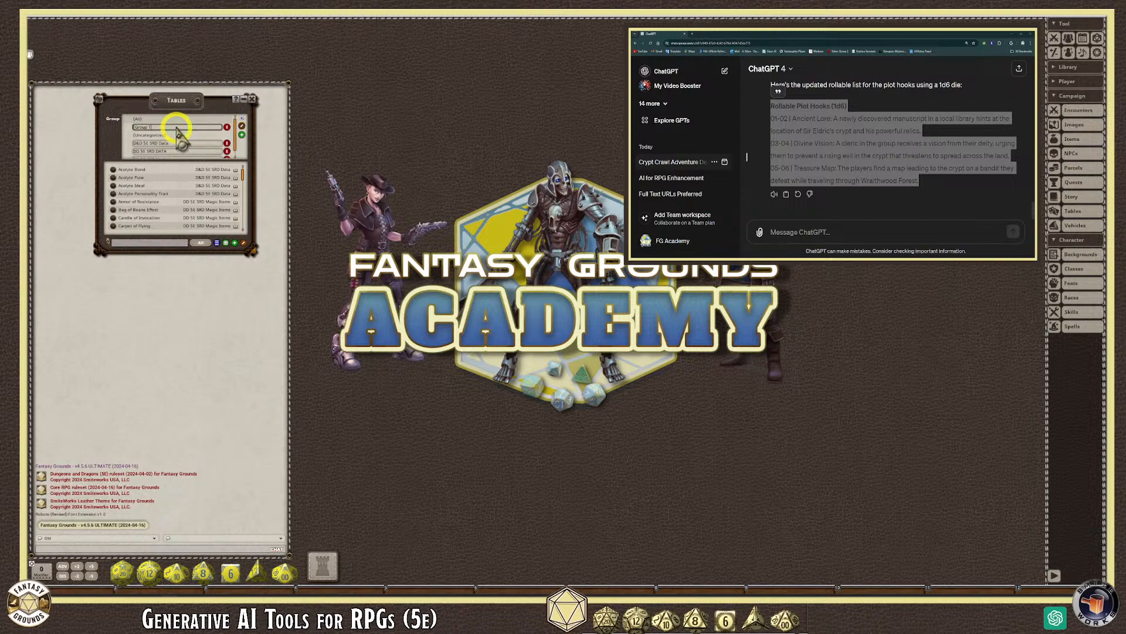
pyautogui.press('BackSpace')
pyautogui.write('W')
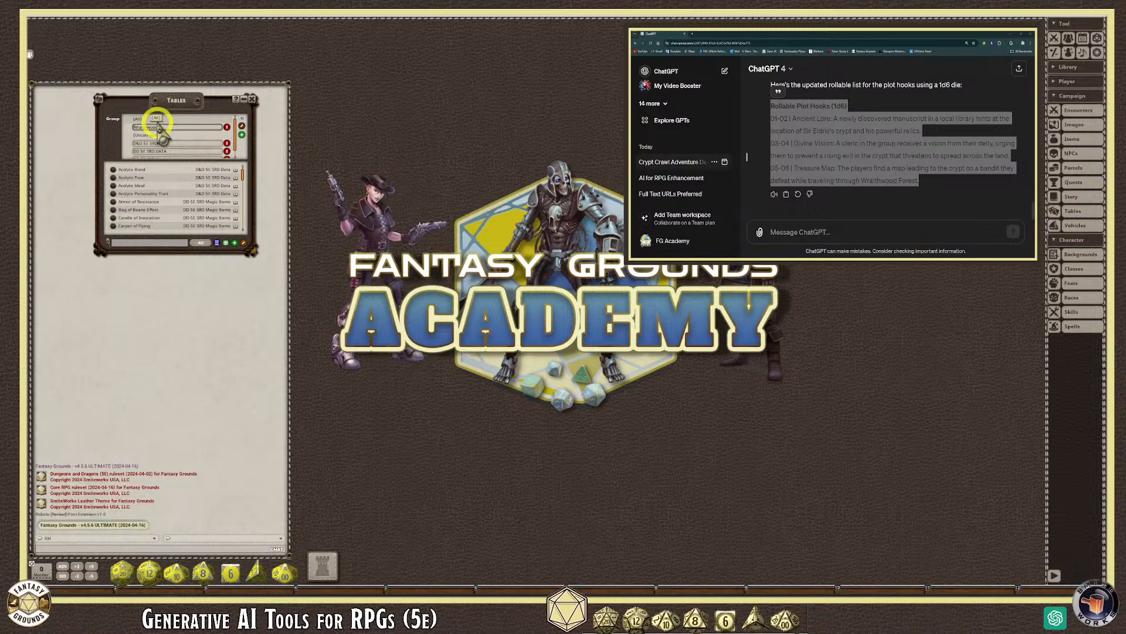
pyautogui.write('raithwood')
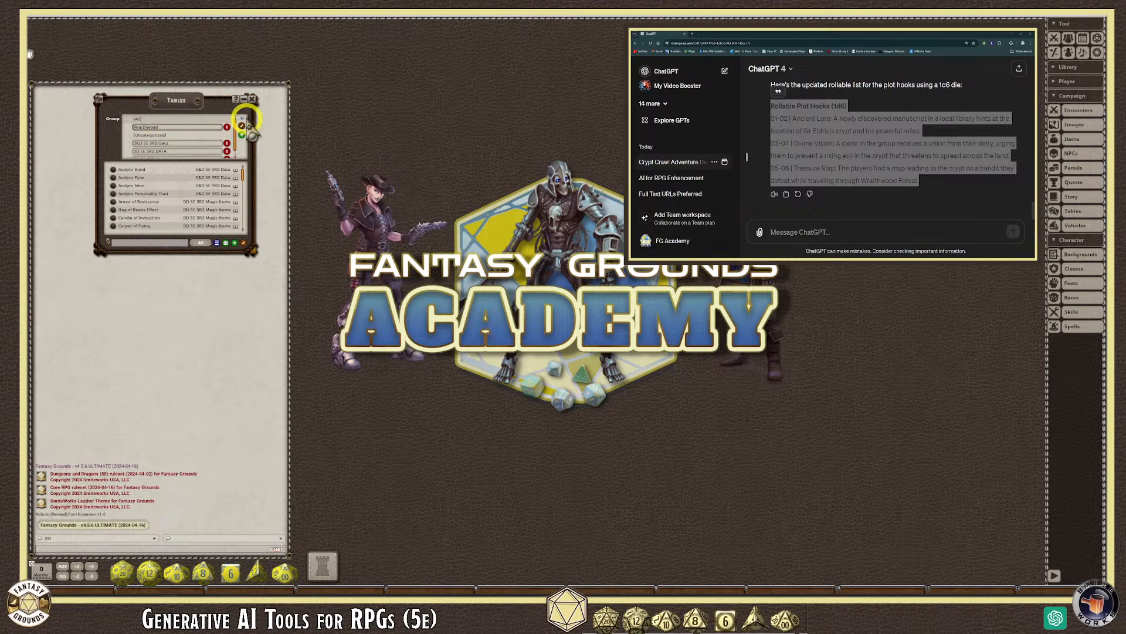
pyautogui.write(' Tables')
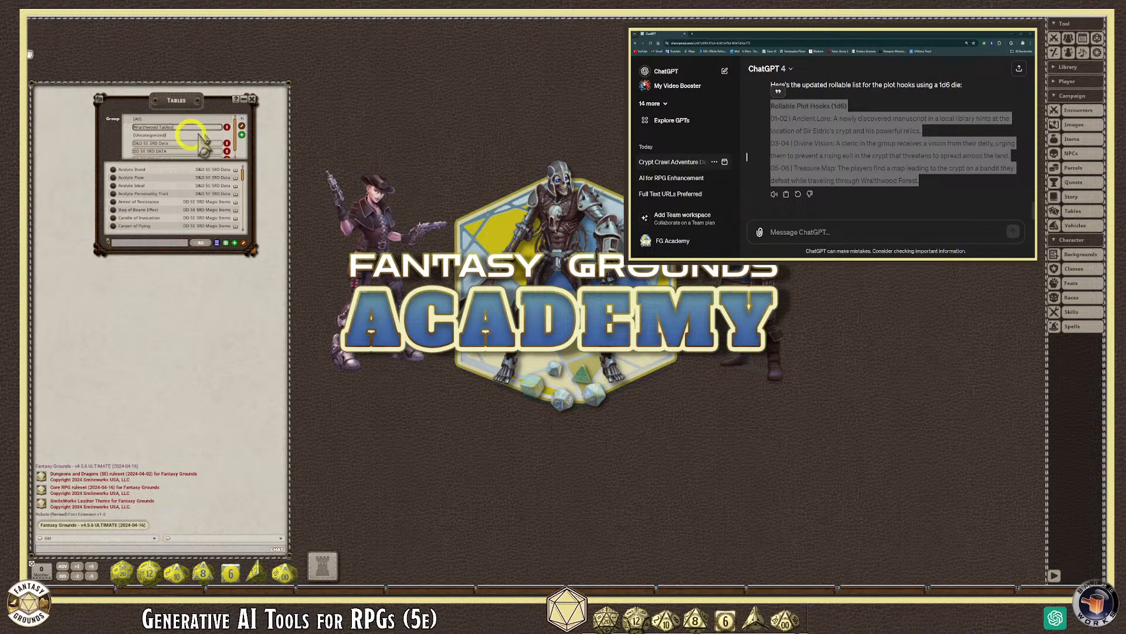
pyautogui.click(242, 125)
pyautogui.scroll(-2, 196, 144)
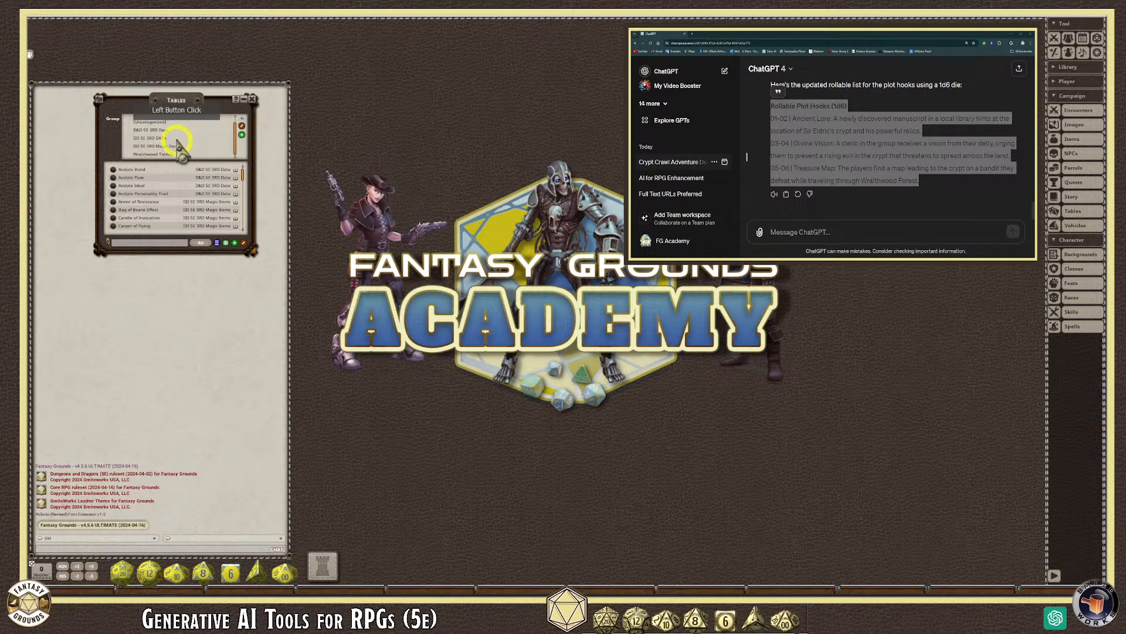
pyautogui.click(166, 153)
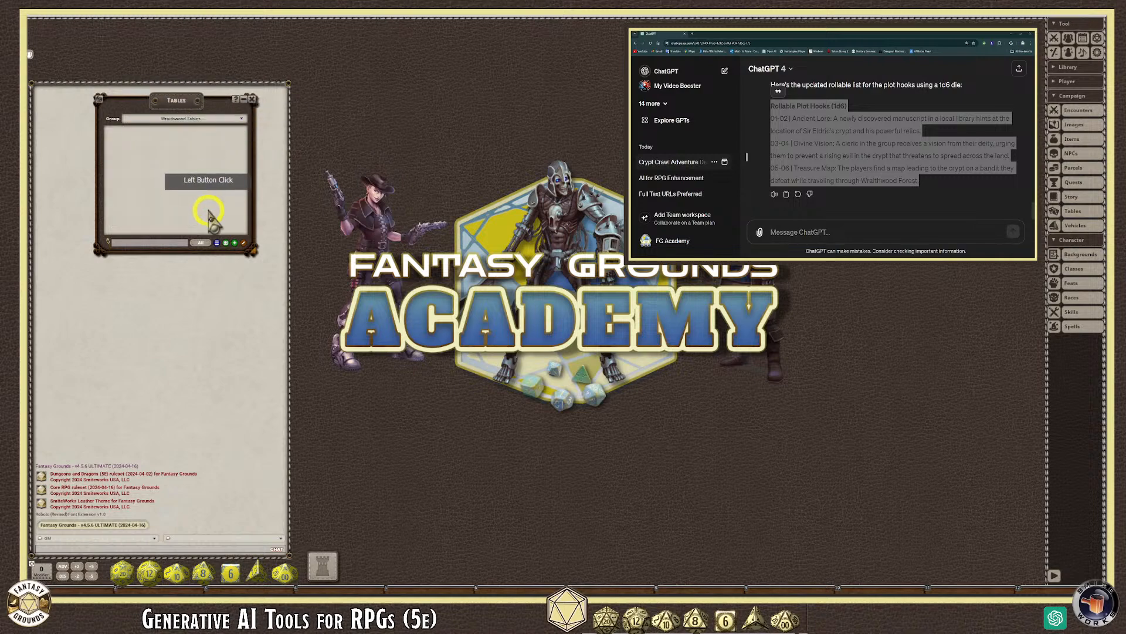
# Step: Open the table import window, place it beside the Tables list, and choose delimited data with the Pipe delimiter
pyautogui.click(217, 243)
pyautogui.moveTo(516, 228); pyautogui.dragTo(358, 91)
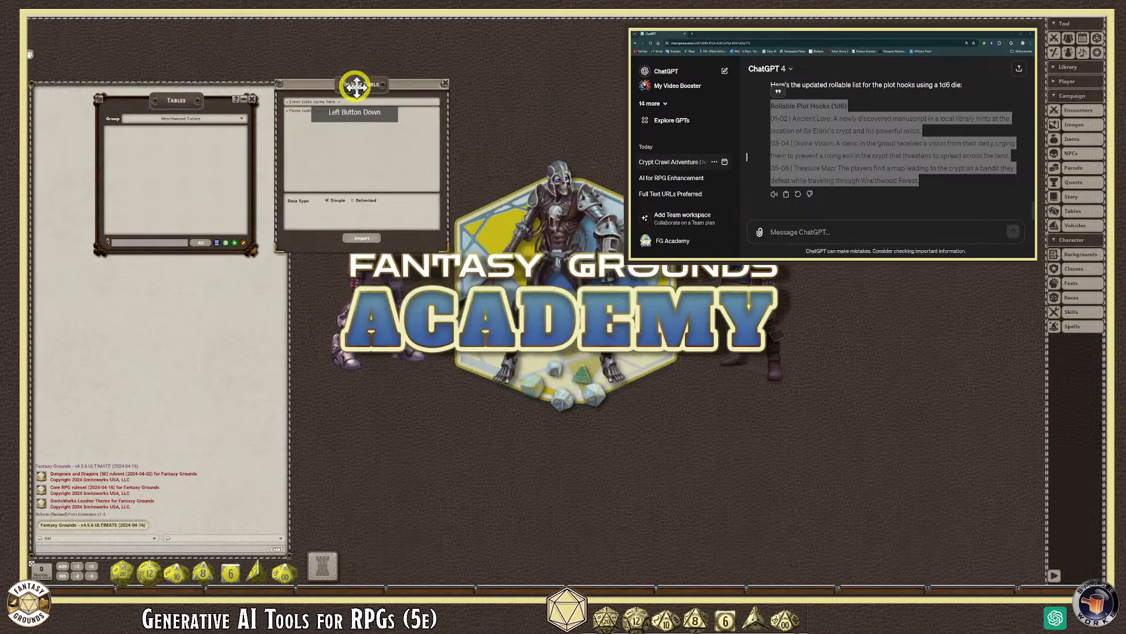
pyautogui.click(360, 200)
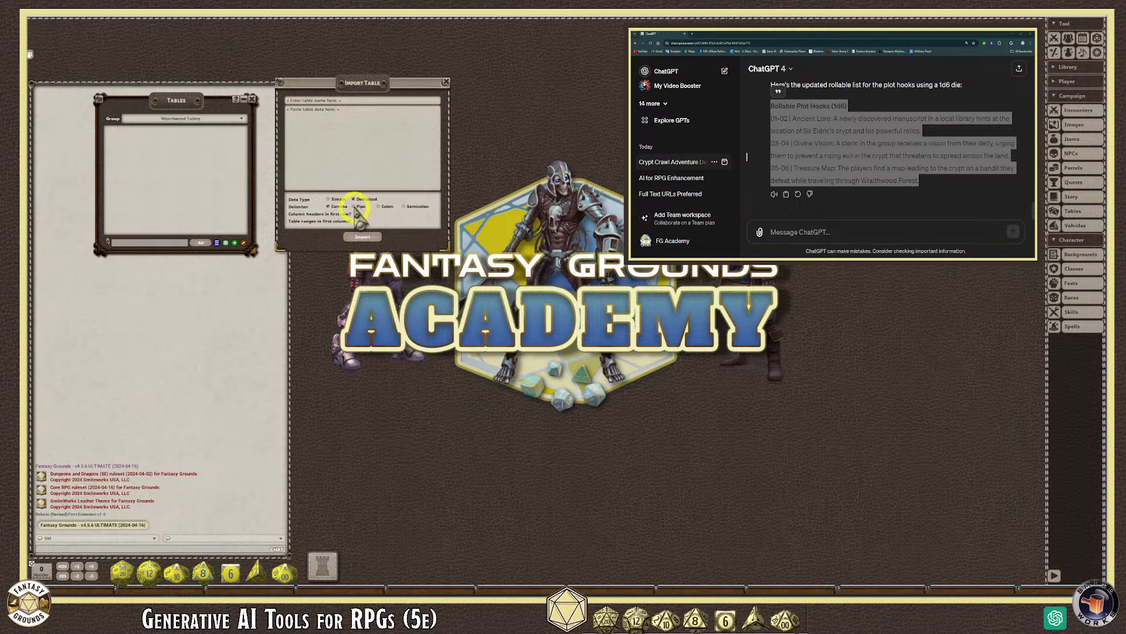
pyautogui.click(354, 206)
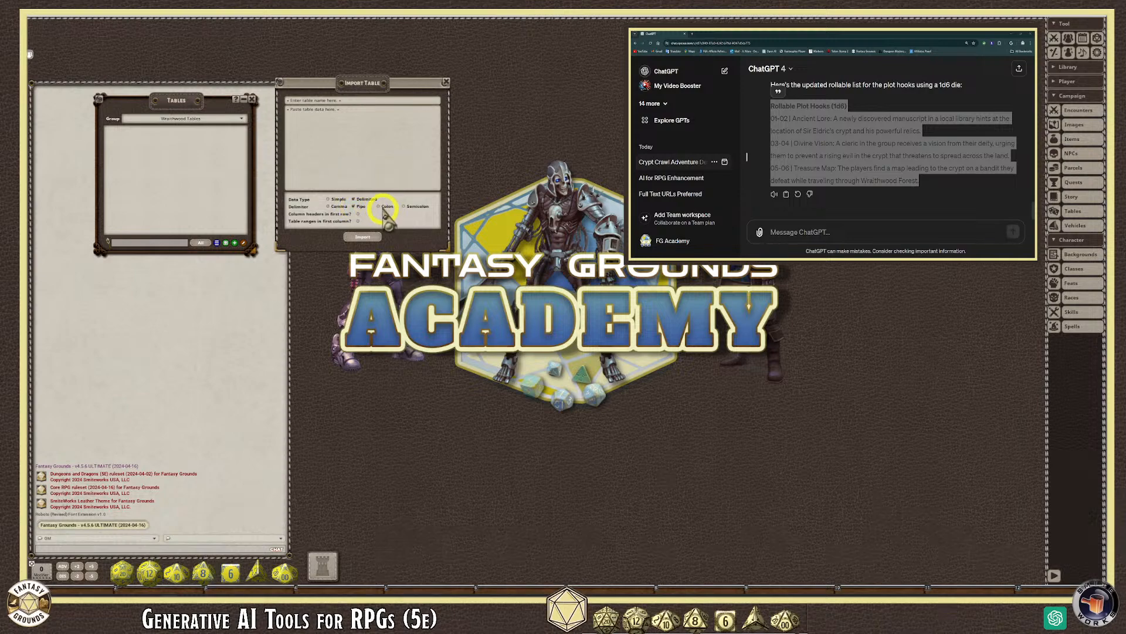
# Step: Check the roll ranges and pipe separators in the ChatGPT list, and paste the copied list into the table import data
pyautogui.click(855, 125)
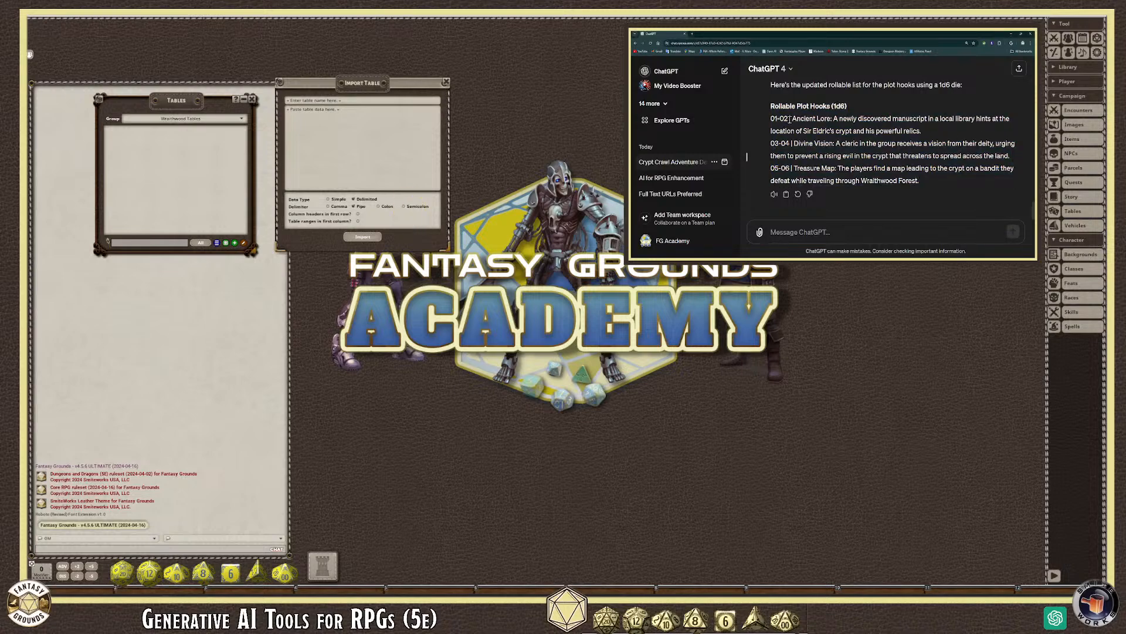
pyautogui.moveTo(792, 119); pyautogui.dragTo(772, 119)
pyautogui.click(792, 118)
pyautogui.click(334, 118)
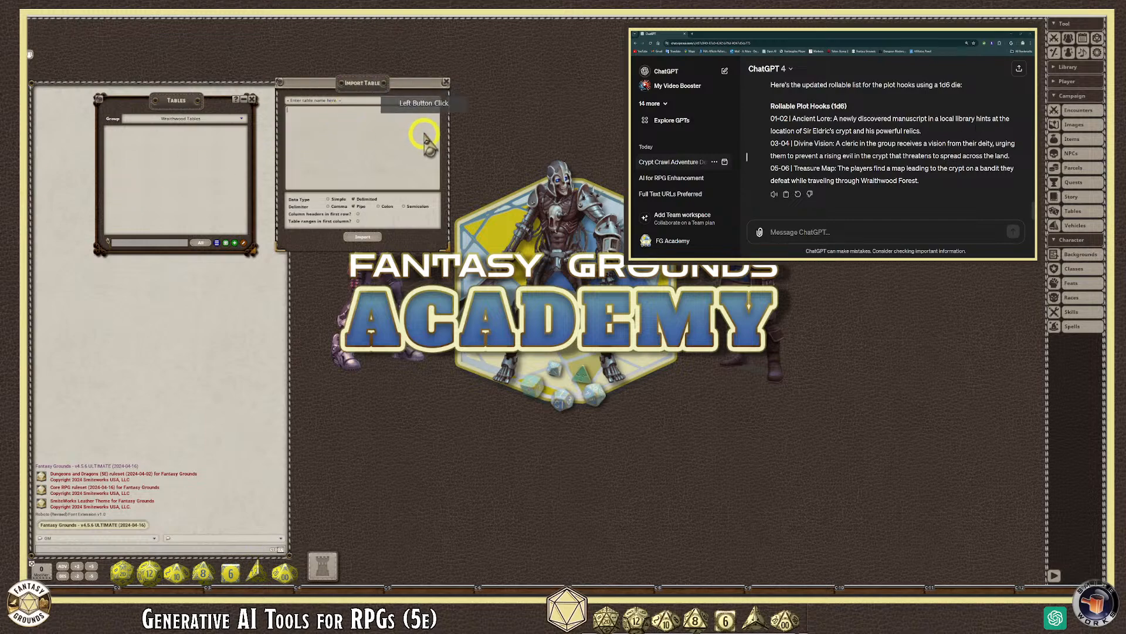
pyautogui.write("Rollable Plot Hooks (1d6) 01-02 | Ancient Lore: A newly discovered manuscript in a local library hints at the location of Sir Eldric's crypt and his powerful relics. 03-04 | Divine Vision: A cleric in the group receives a vision from their deity, urging them to prevent a rising evil in the crypt that threatens to spread across the land. 05-06 | Treasure Map: The players find a map leading to the crypt on a bandit they defeat while traveling through Wraithwood Forest.")
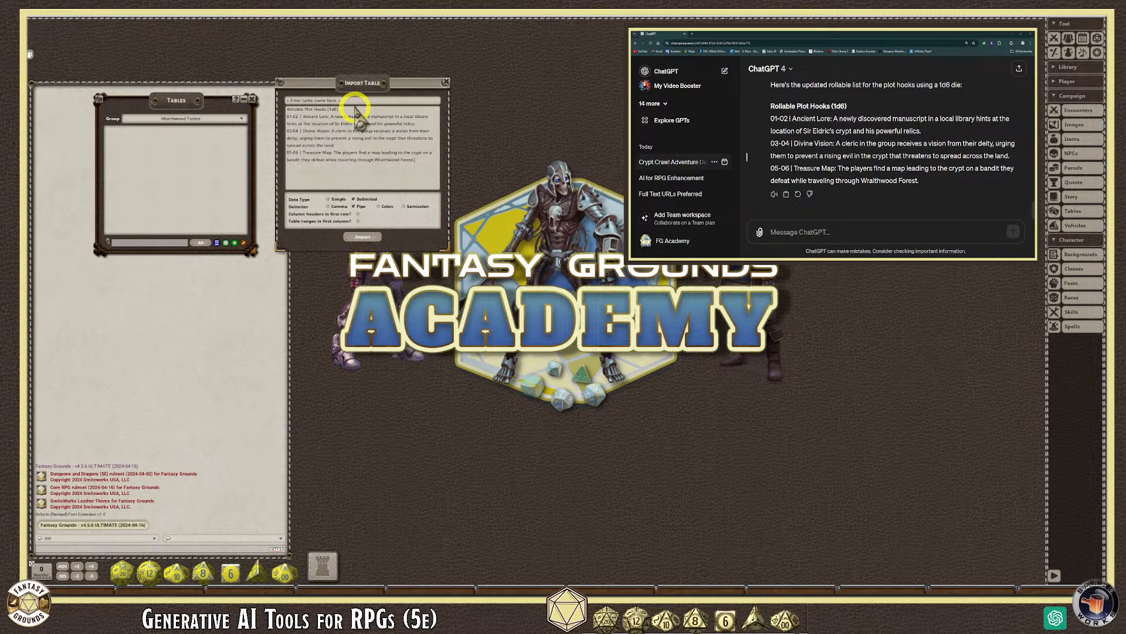
# Step: Remove the heading text "Rollable Plot Hooks (1d6)" from the pasted data and name the table "Plot Hooks"
pyautogui.moveTo(339, 110); pyautogui.dragTo(275, 109)
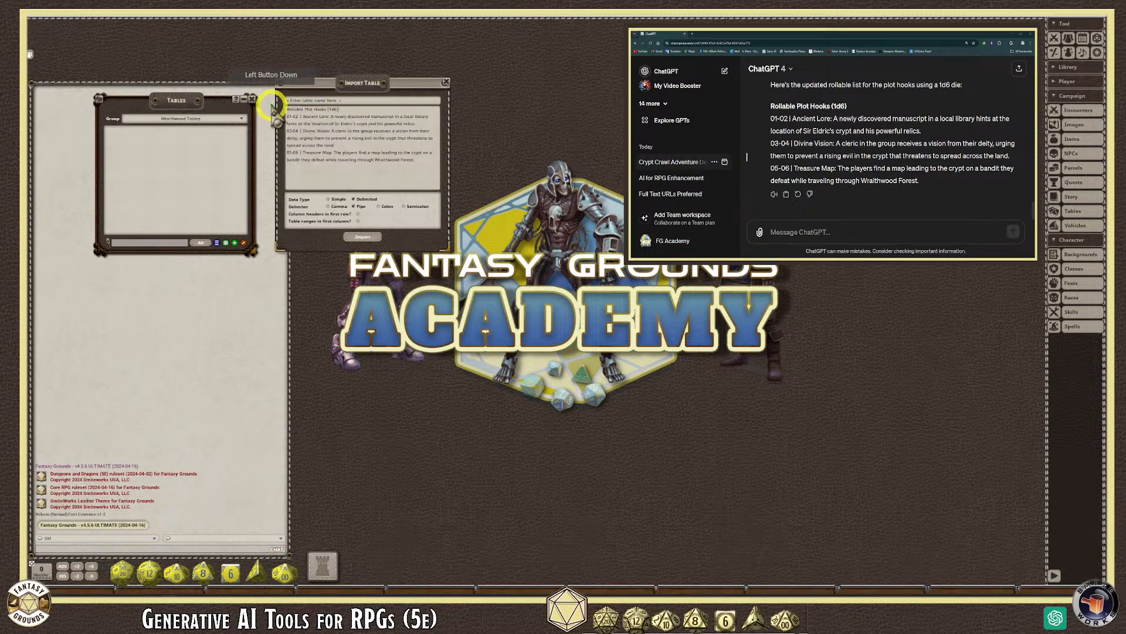
pyautogui.click(369, 99)
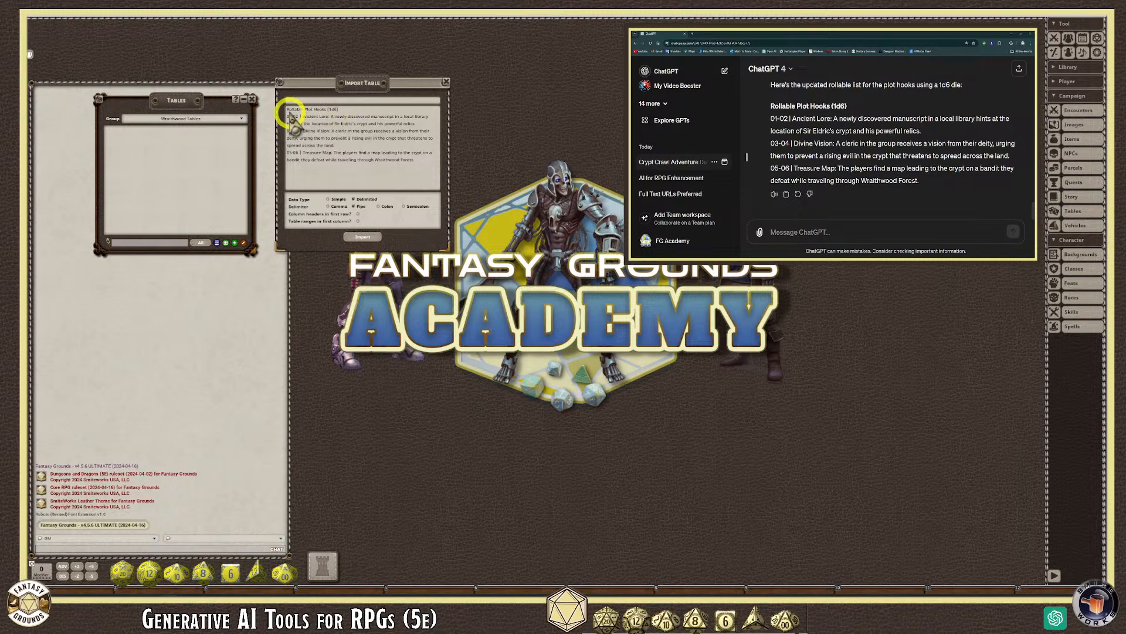
pyautogui.click(392, 123)
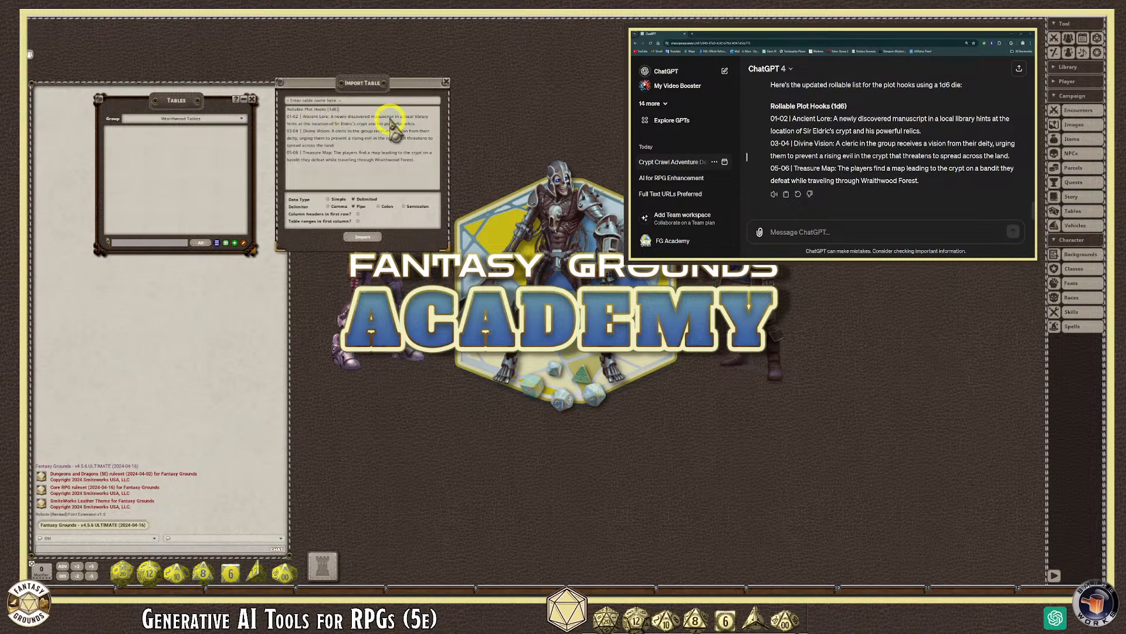
pyautogui.moveTo(288, 109); pyautogui.dragTo(359, 111)
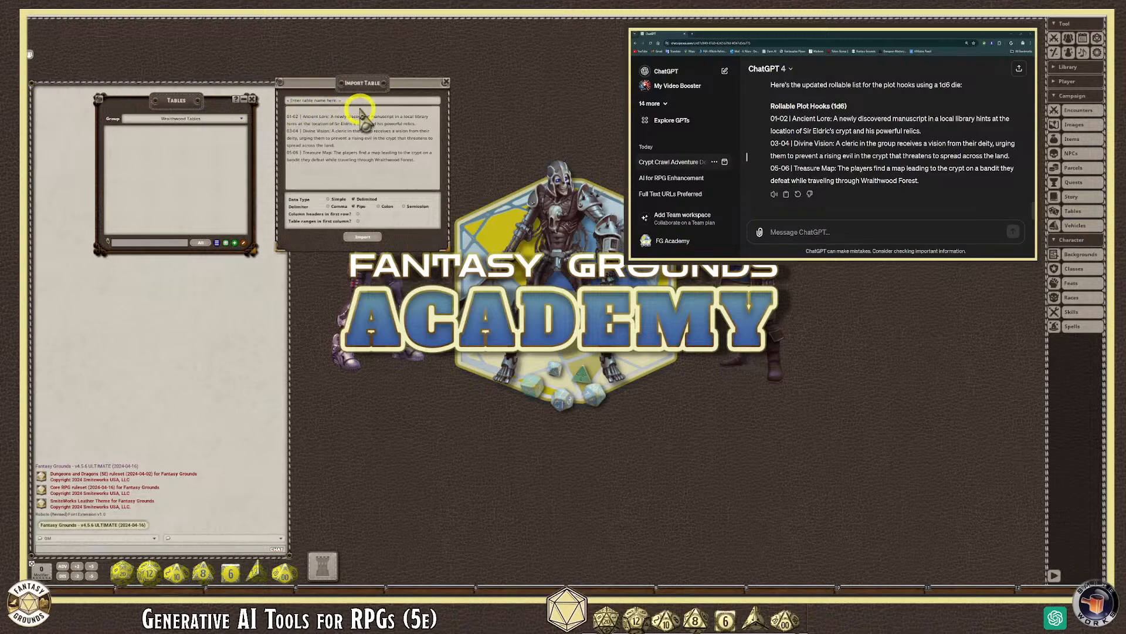
pyautogui.hotkey('ctrl', 'x')
pyautogui.click(321, 100)
pyautogui.write('Plot')
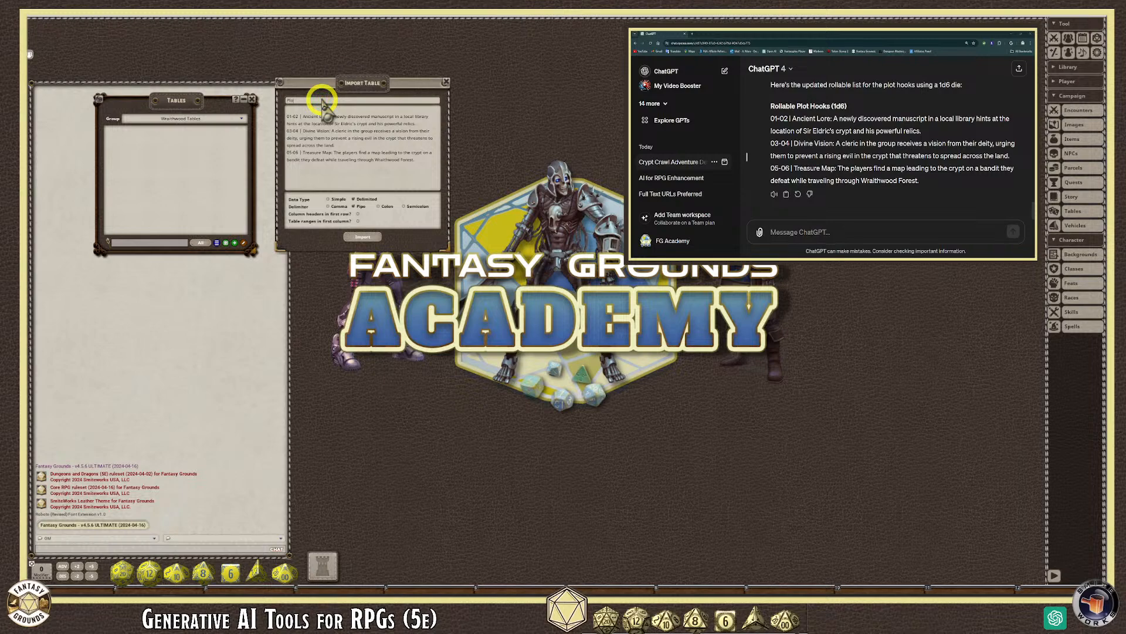
pyautogui.write(' Hooks')
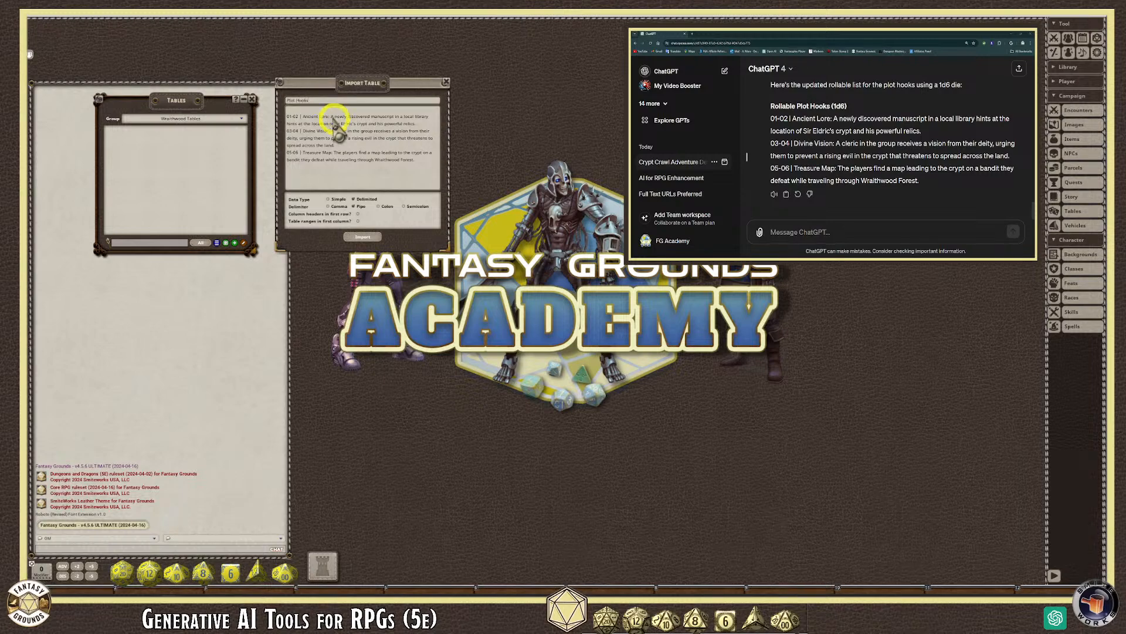
# Step: Add the header row "Roll|Result" above the pasted entries and mark the first row as column headers
pyautogui.click(298, 117)
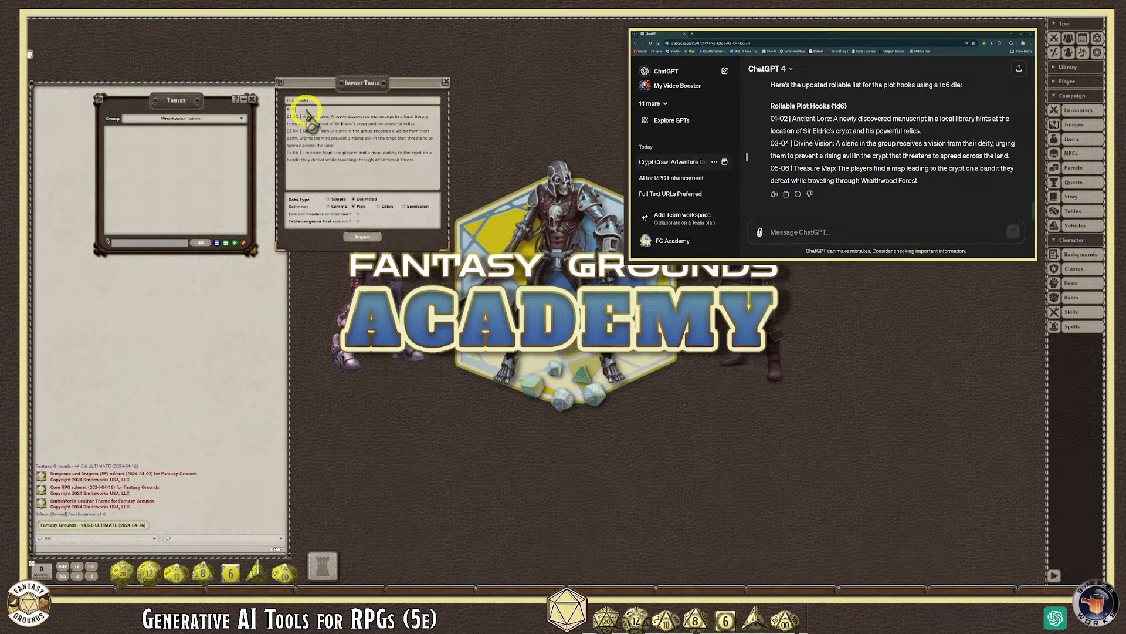
pyautogui.write('Re')
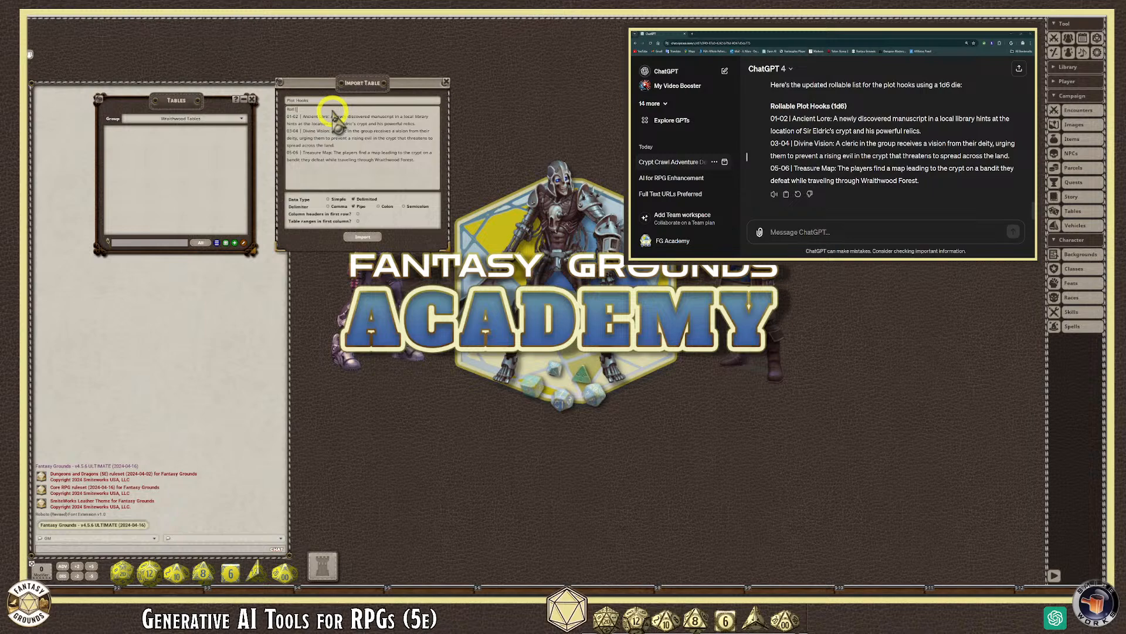
pyautogui.write('sult')
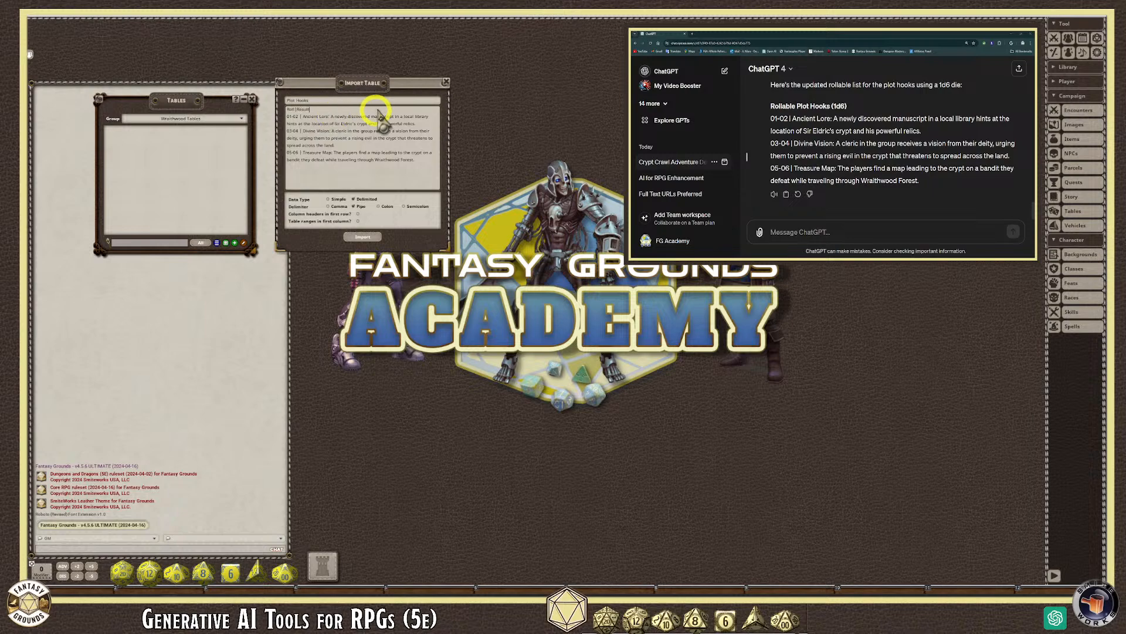
pyautogui.click(404, 203)
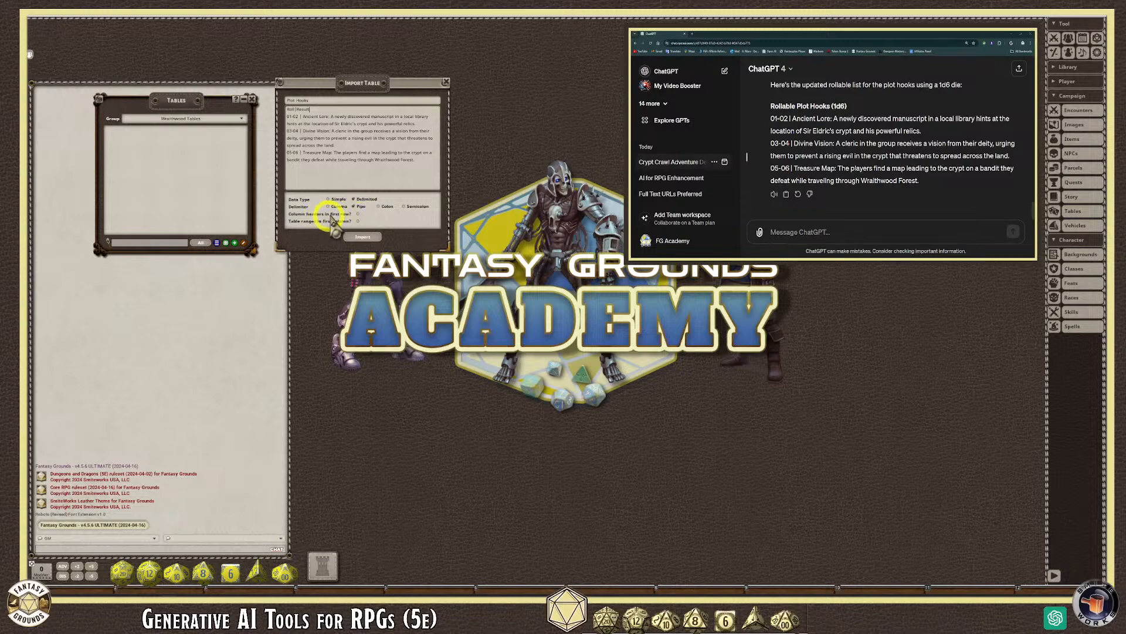
pyautogui.click(358, 213)
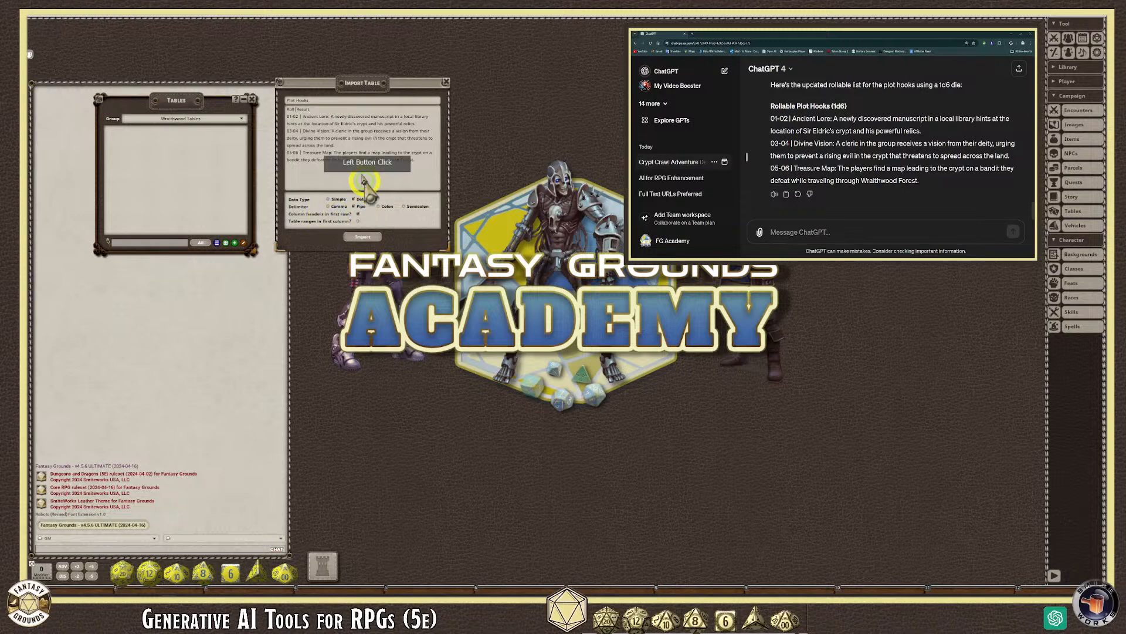
pyautogui.click(295, 112)
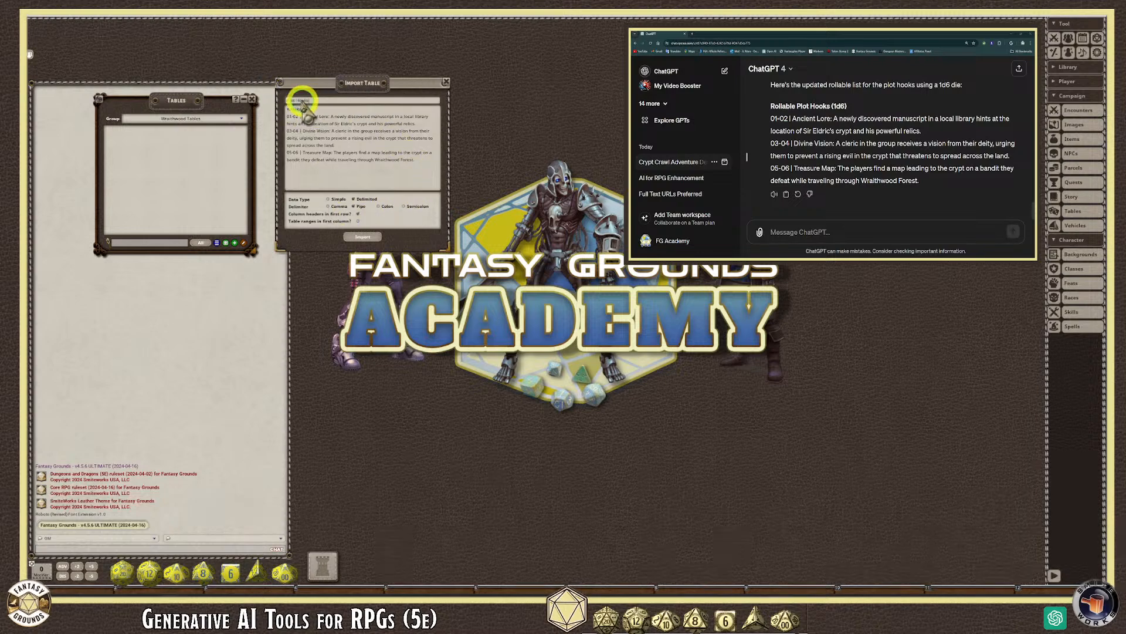
pyautogui.click(287, 108)
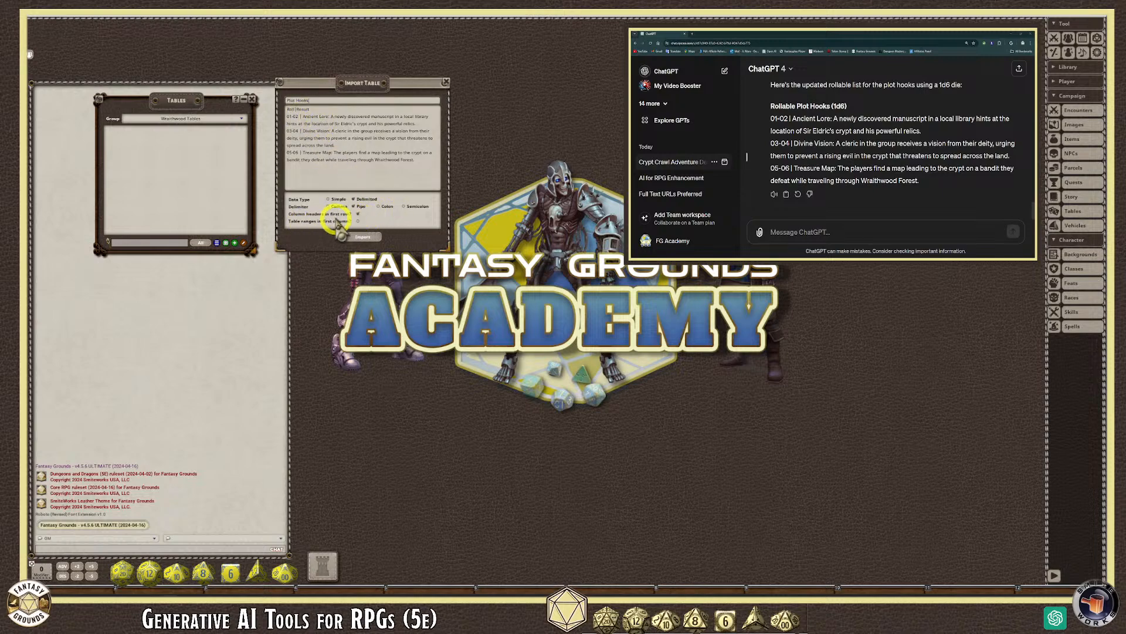
# Step: Mark the first column as table ranges and import the Plot Hooks table
pyautogui.click(358, 221)
pyautogui.click(312, 152)
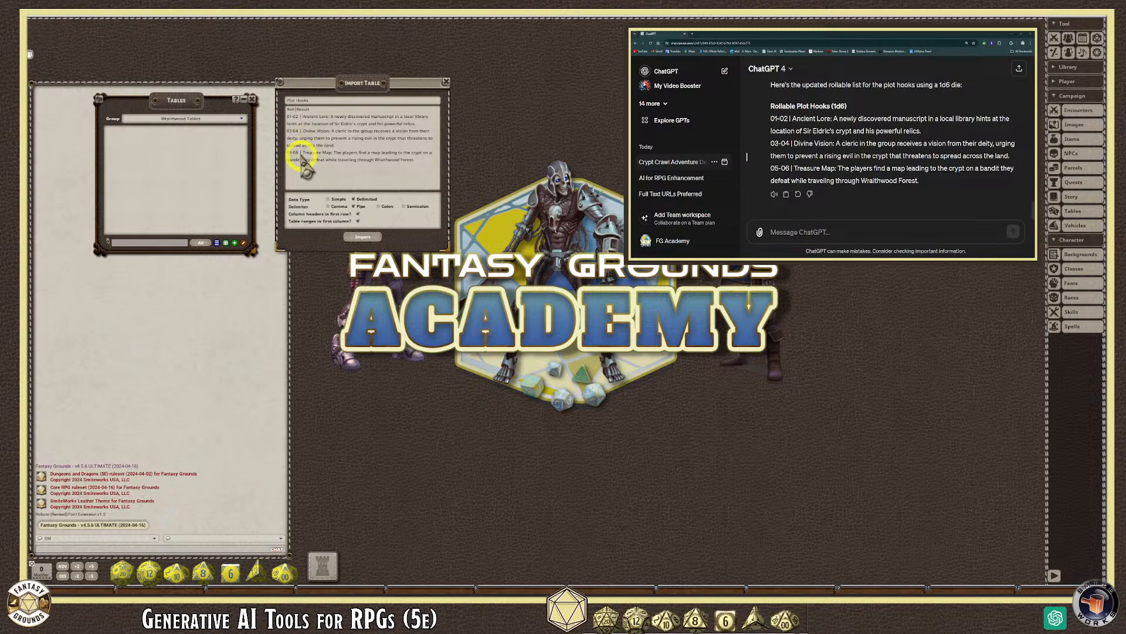
pyautogui.click(363, 237)
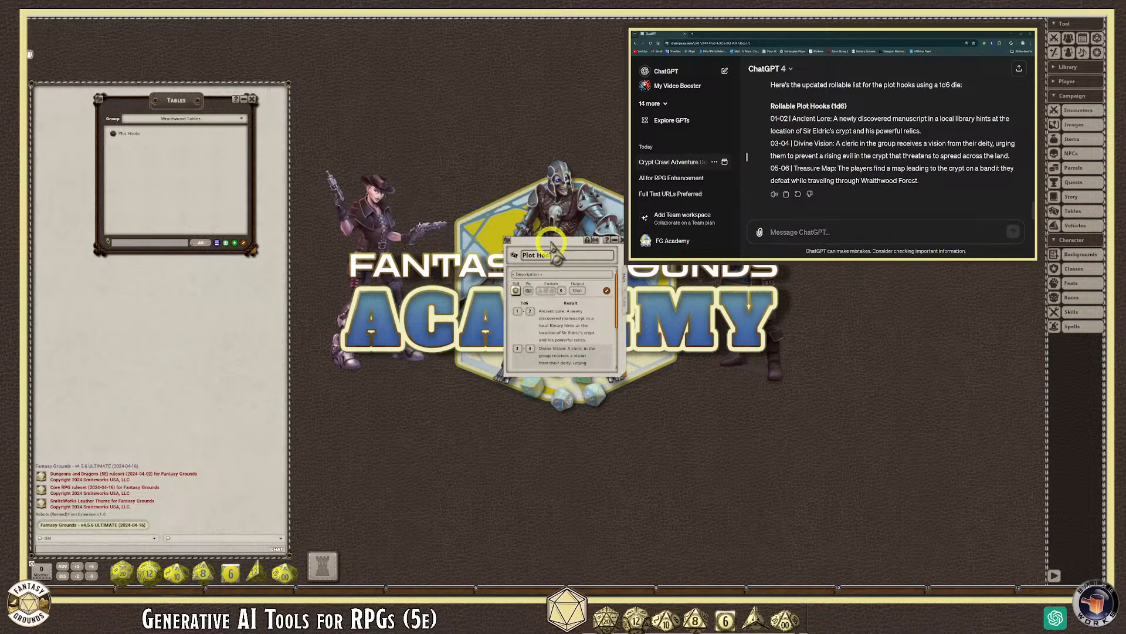
# Step: Move the Plot Hooks table near the Tables list and enlarge its window to fit all the entries
pyautogui.moveTo(551, 243); pyautogui.dragTo(377, 107)
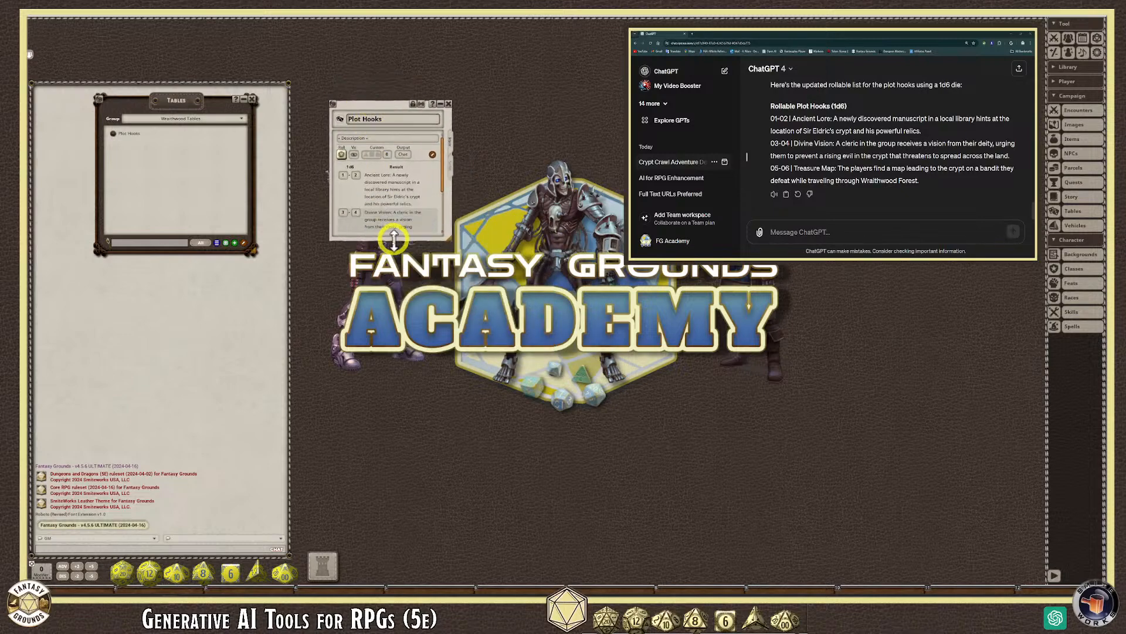
pyautogui.moveTo(393, 238); pyautogui.dragTo(392, 445)
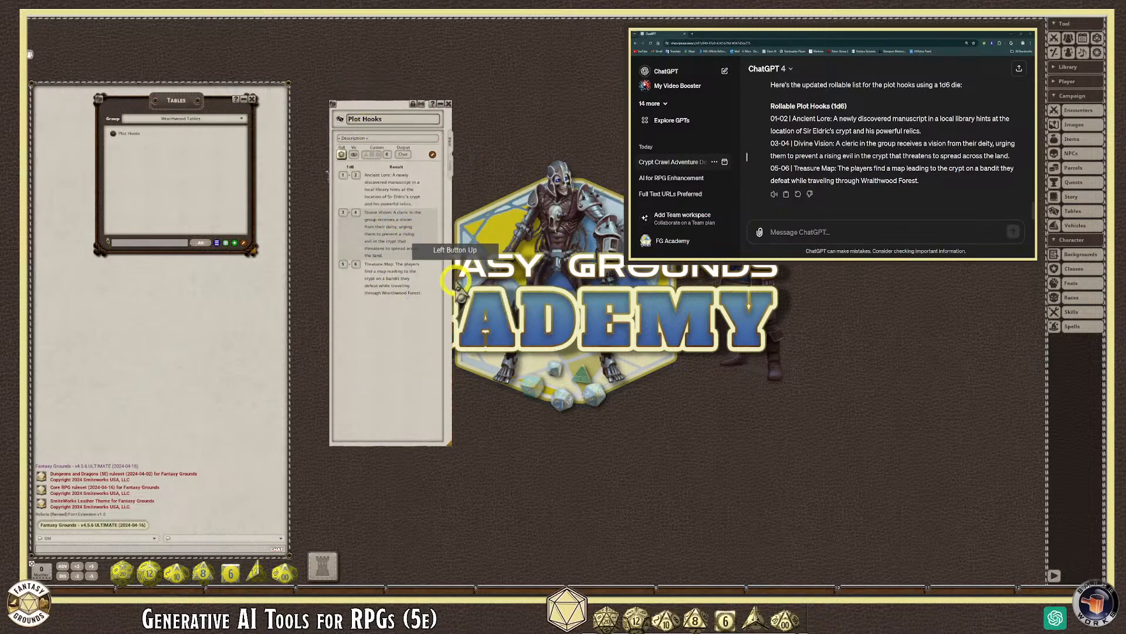
pyautogui.moveTo(452, 285); pyautogui.dragTo(548, 283)
pyautogui.click(418, 176)
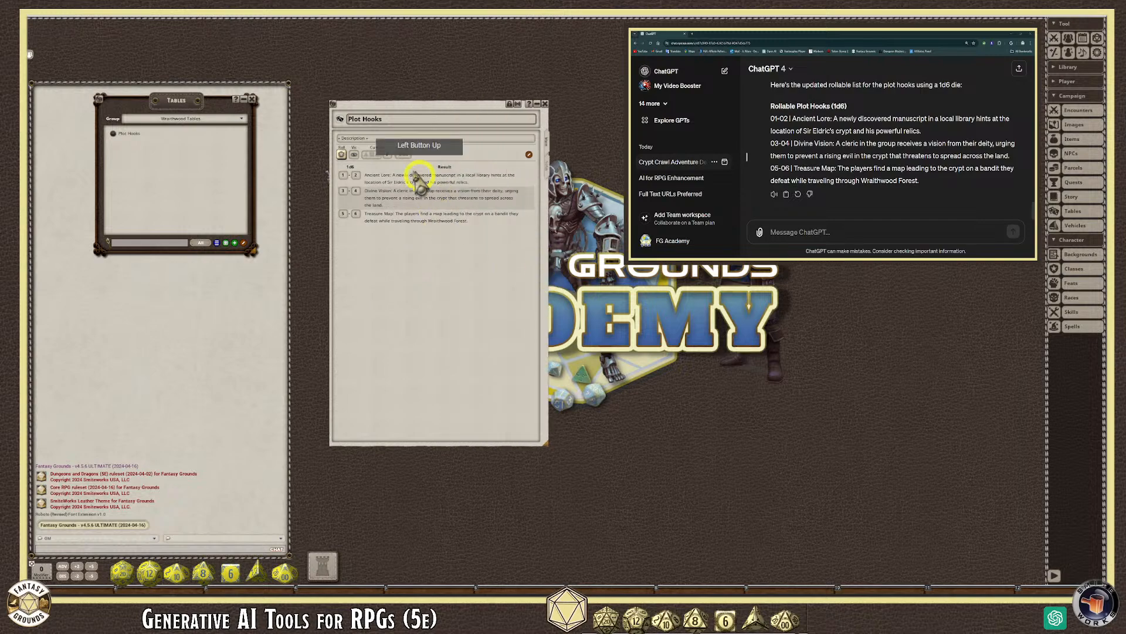
# Step: Roll on the Plot Hooks table into the chat and review its Ancient Lore, Divine Vision and Treasure Map entries
pyautogui.click(341, 155)
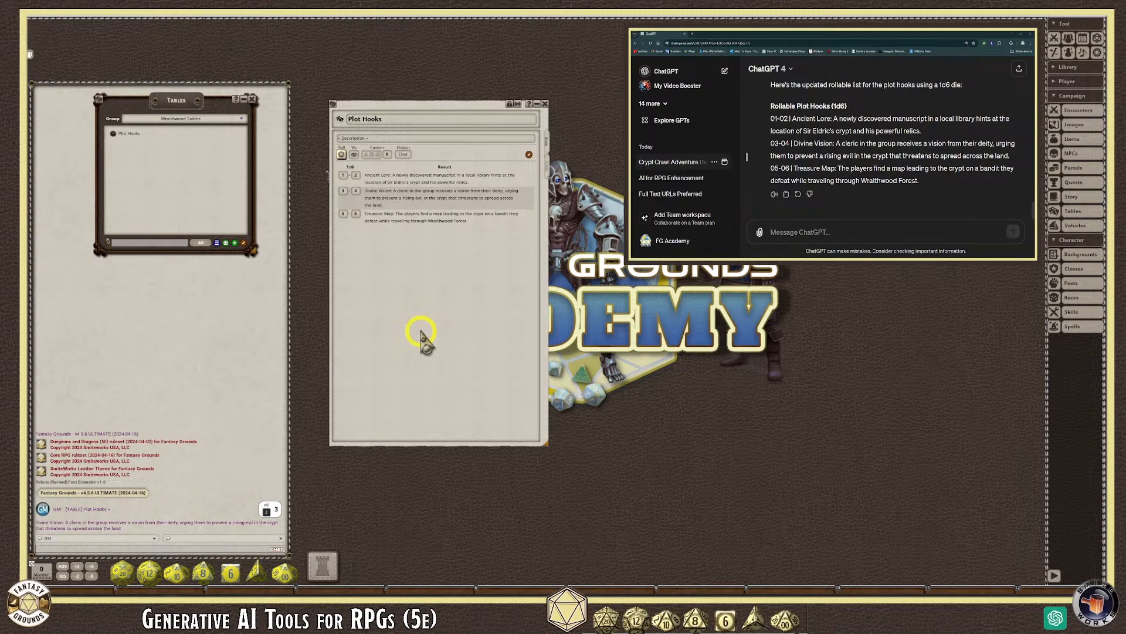
pyautogui.click(427, 218)
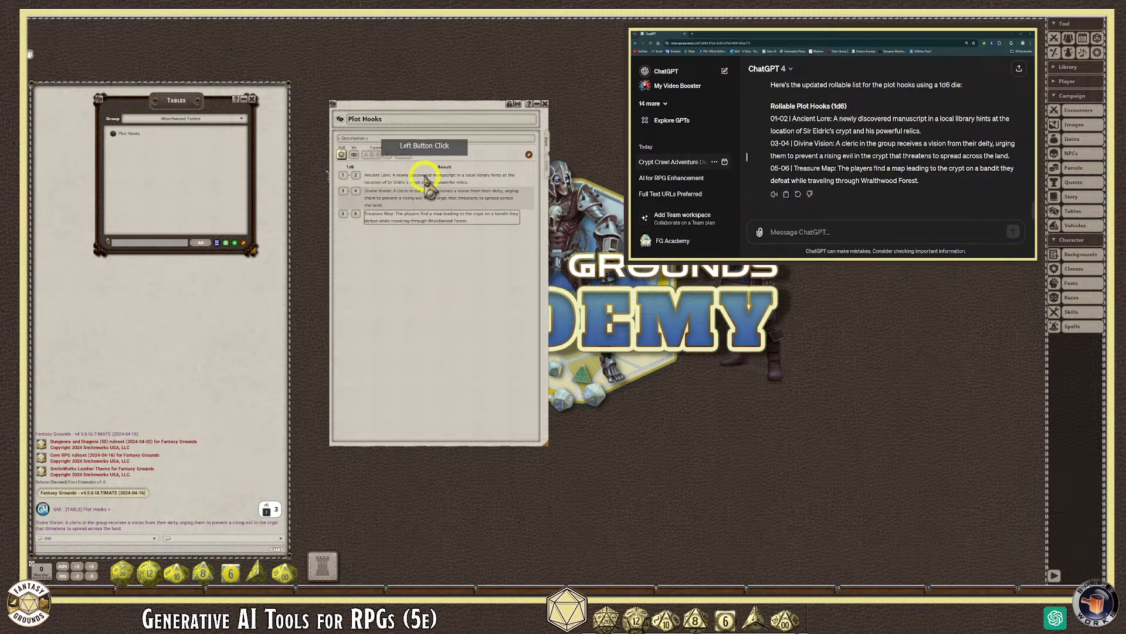
pyautogui.click(425, 177)
pyautogui.click(445, 198)
pyautogui.click(423, 216)
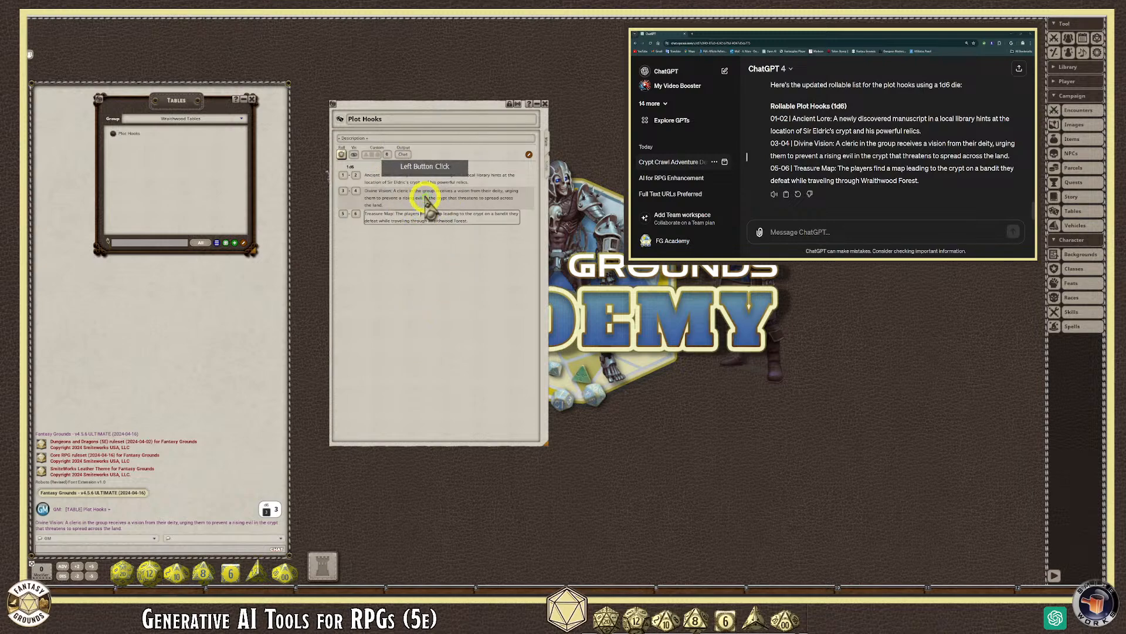
pyautogui.click(426, 196)
pyautogui.click(435, 183)
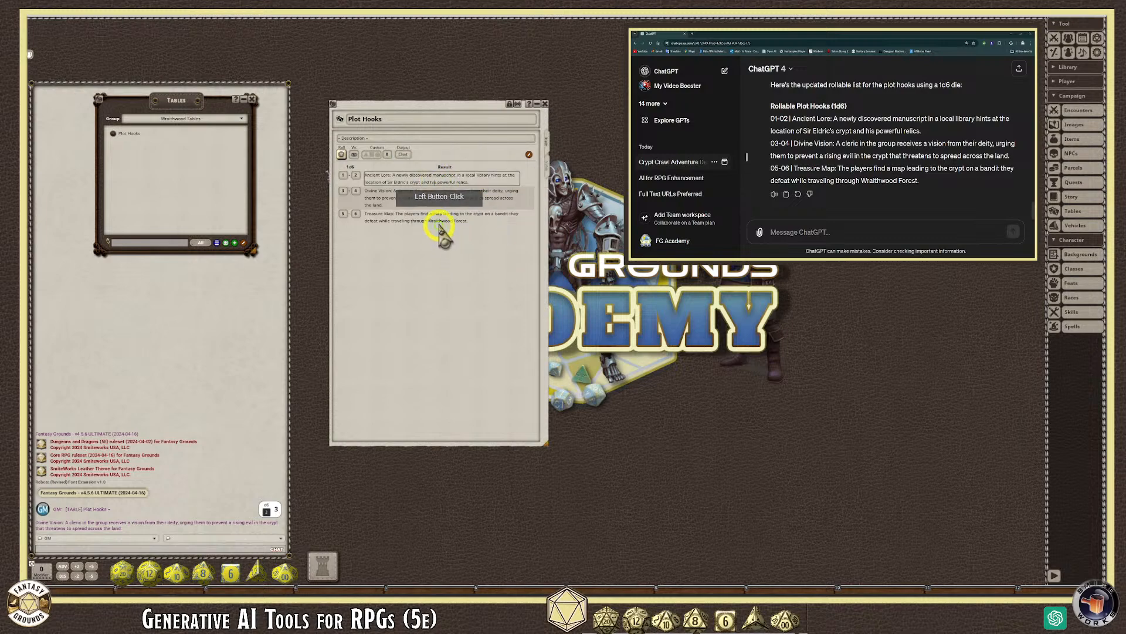
pyautogui.click(440, 221)
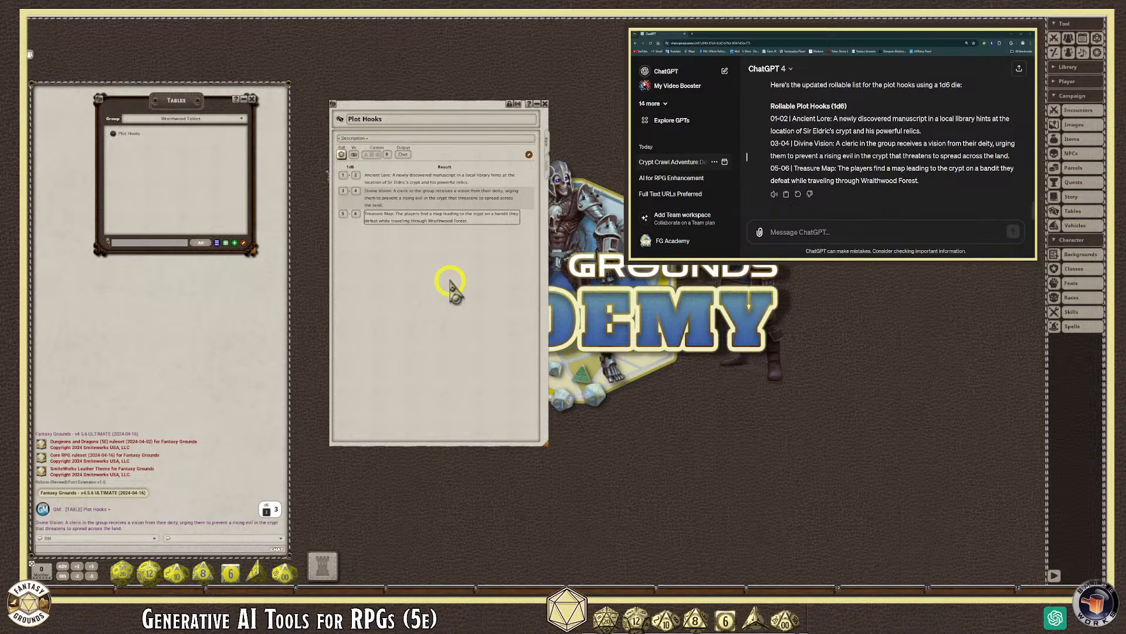
pyautogui.click(434, 213)
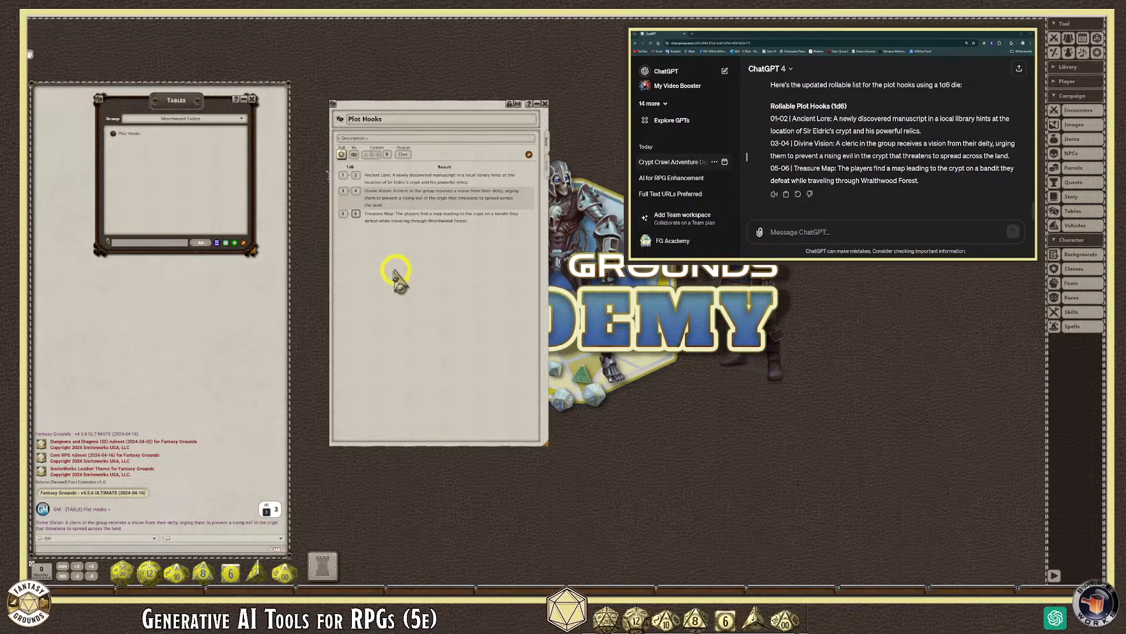
# Step: Close the Tables list and move the Plot Hooks table closer to the chat area
pyautogui.click(252, 101)
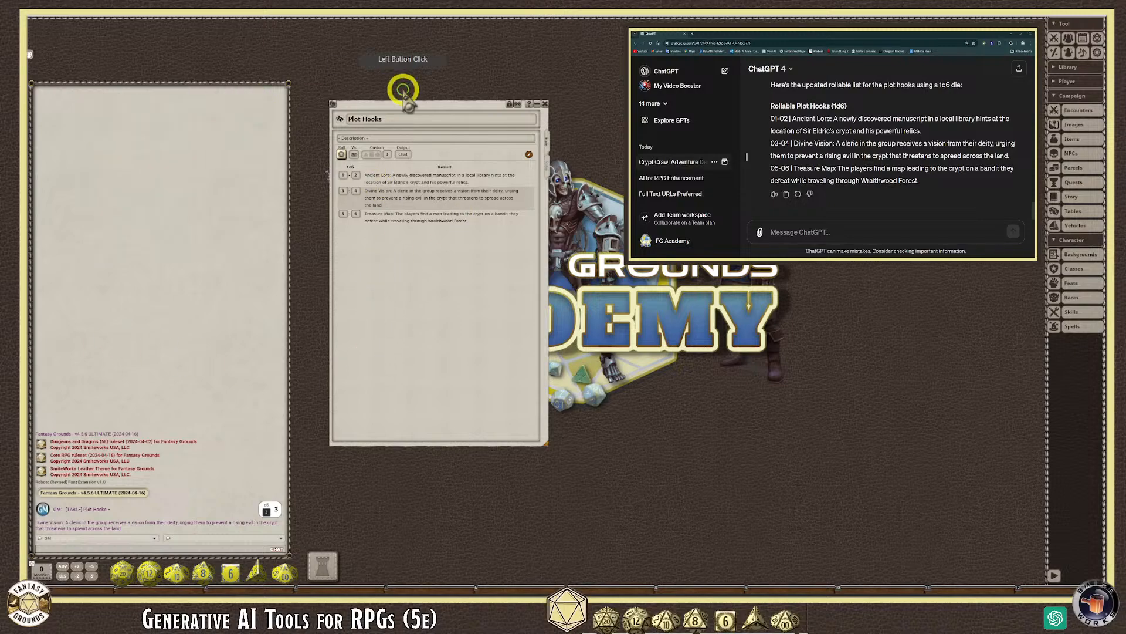
pyautogui.moveTo(397, 101); pyautogui.dragTo(372, 81)
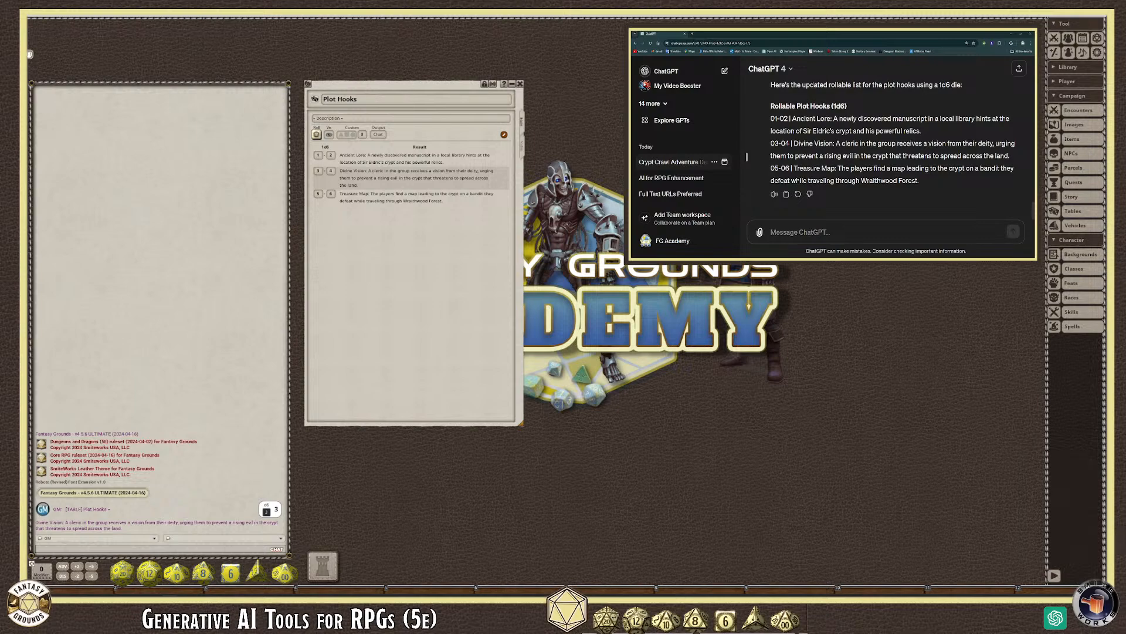
# Step: Switch to ChatGPT and go back to the original one-shot adventure request at the start of the conversation
pyautogui.hotkey('alt', 'Tab')
pyautogui.scroll(15, 839, 209)
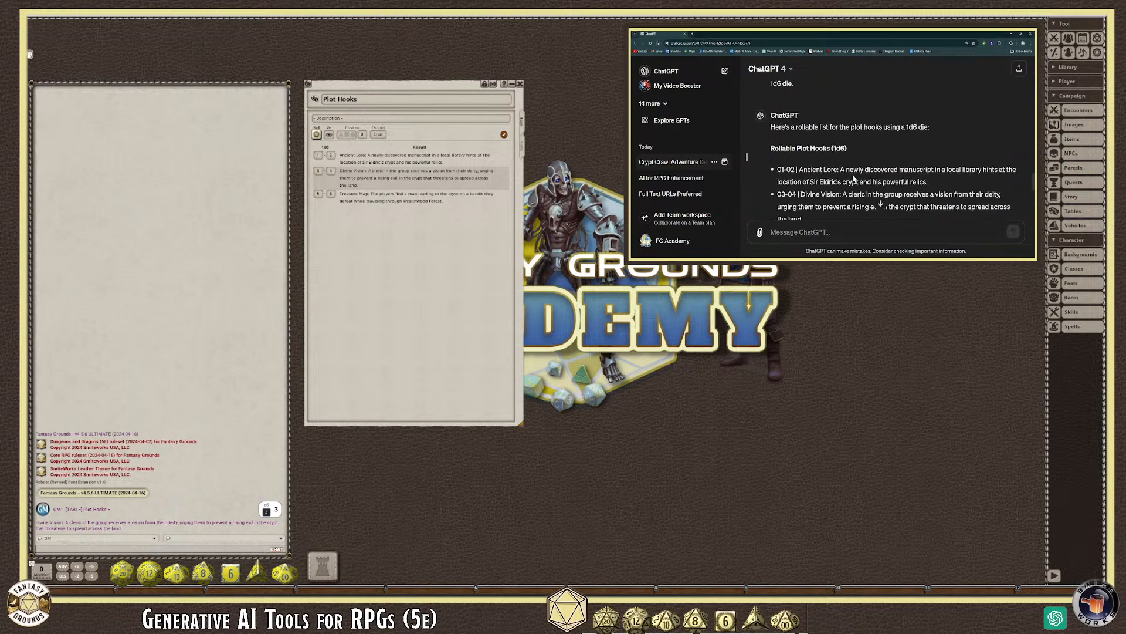
pyautogui.scroll(15, 851, 175)
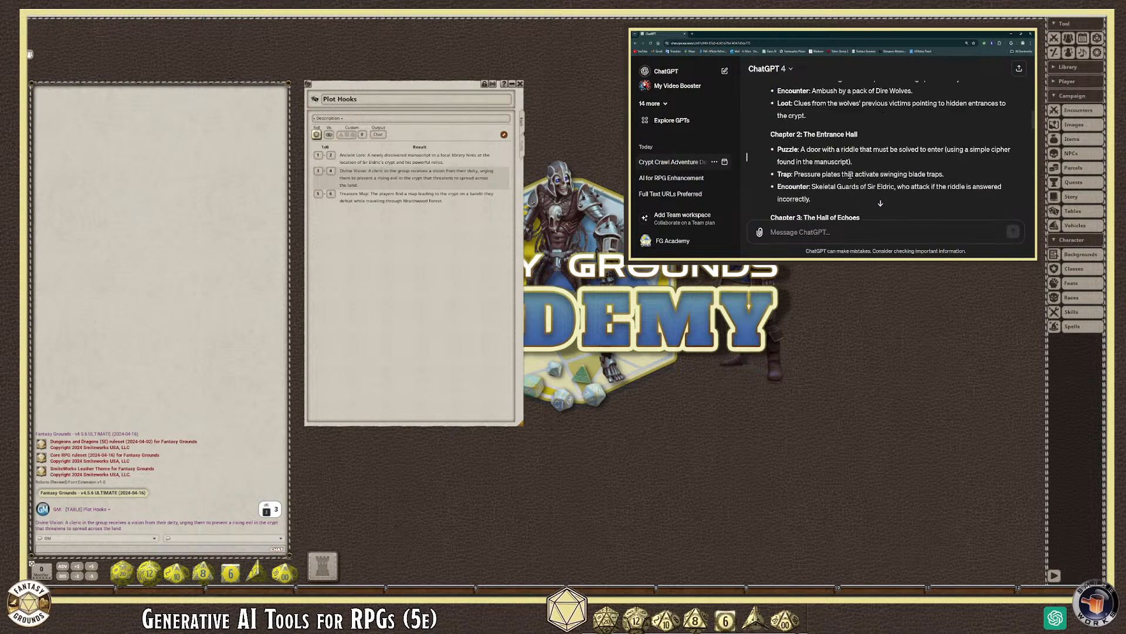
pyautogui.scroll(5, 850, 179)
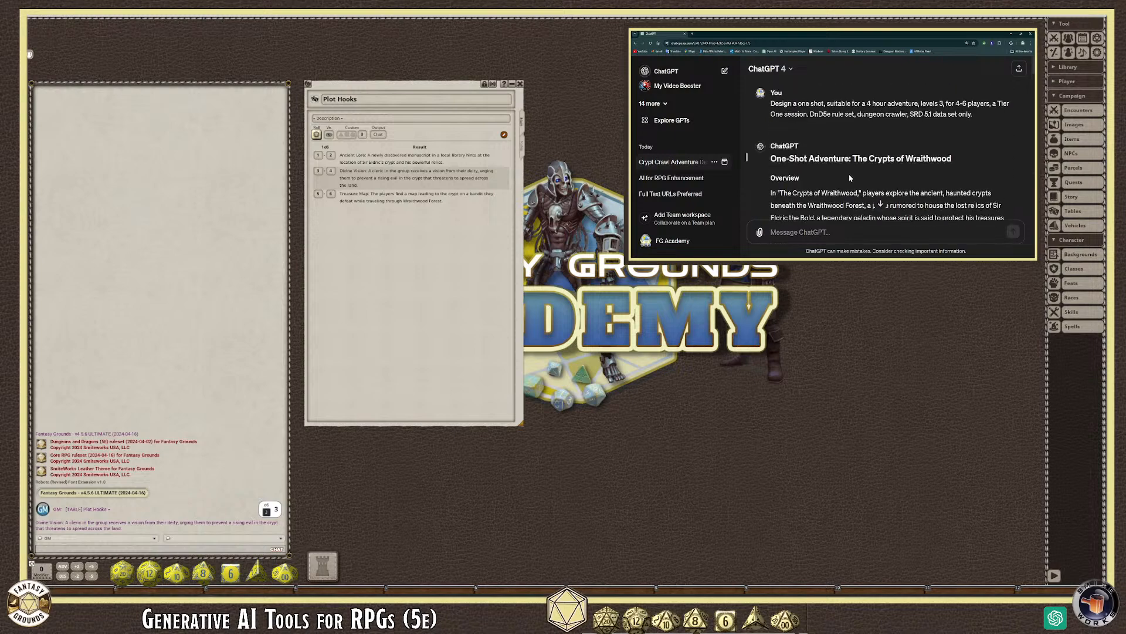
# Step: Examine the generated adventure from its background and plot hooks to the Chapter 4 and Chapter 5 encounters, plus the rollable list
pyautogui.scroll(-12, 893, 176)
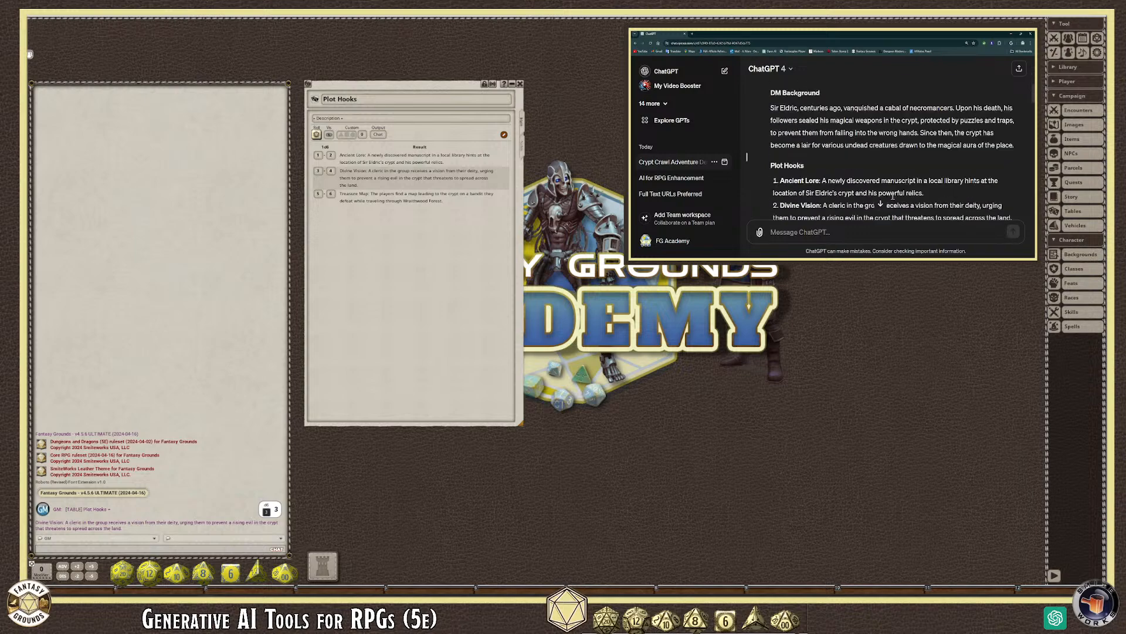
pyautogui.scroll(5, 880, 176)
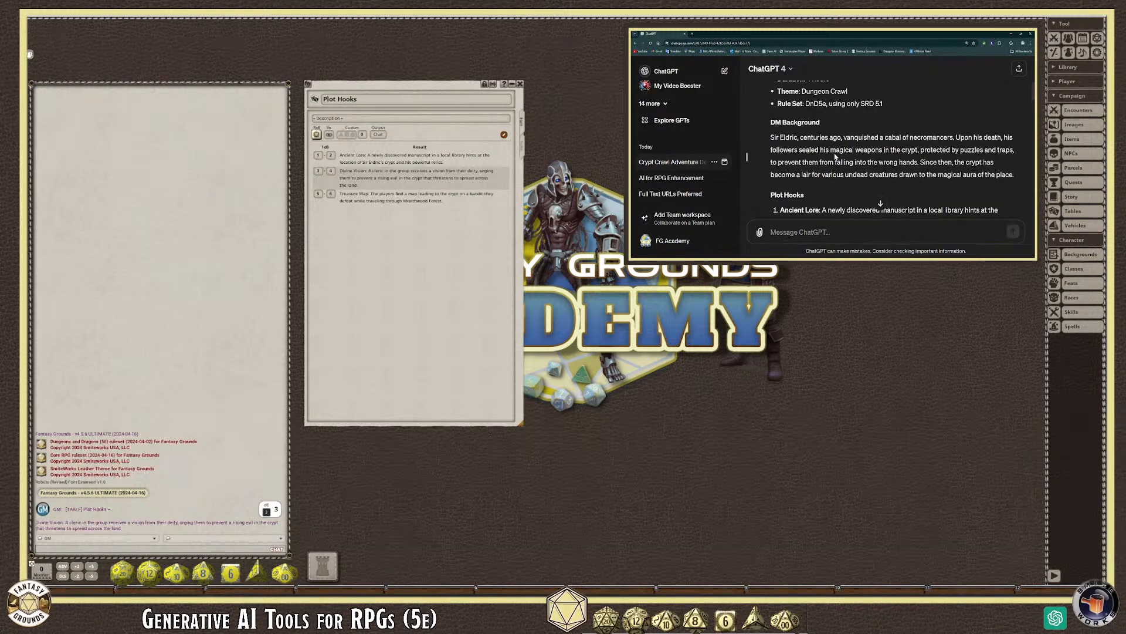
pyautogui.scroll(-3, 816, 149)
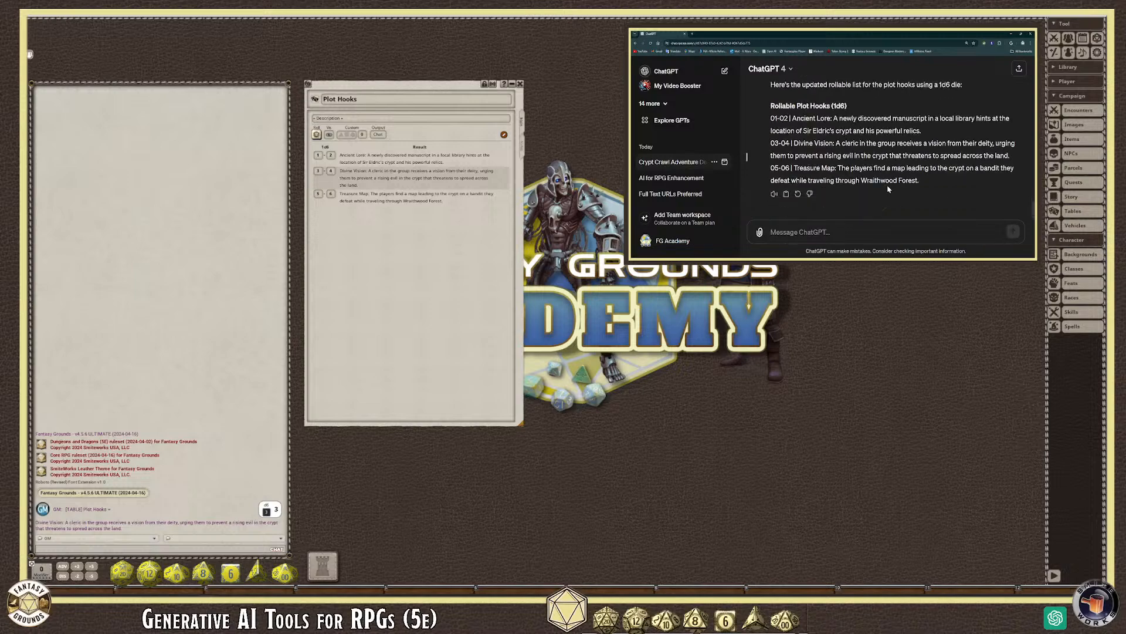
pyautogui.scroll(5, 906, 194)
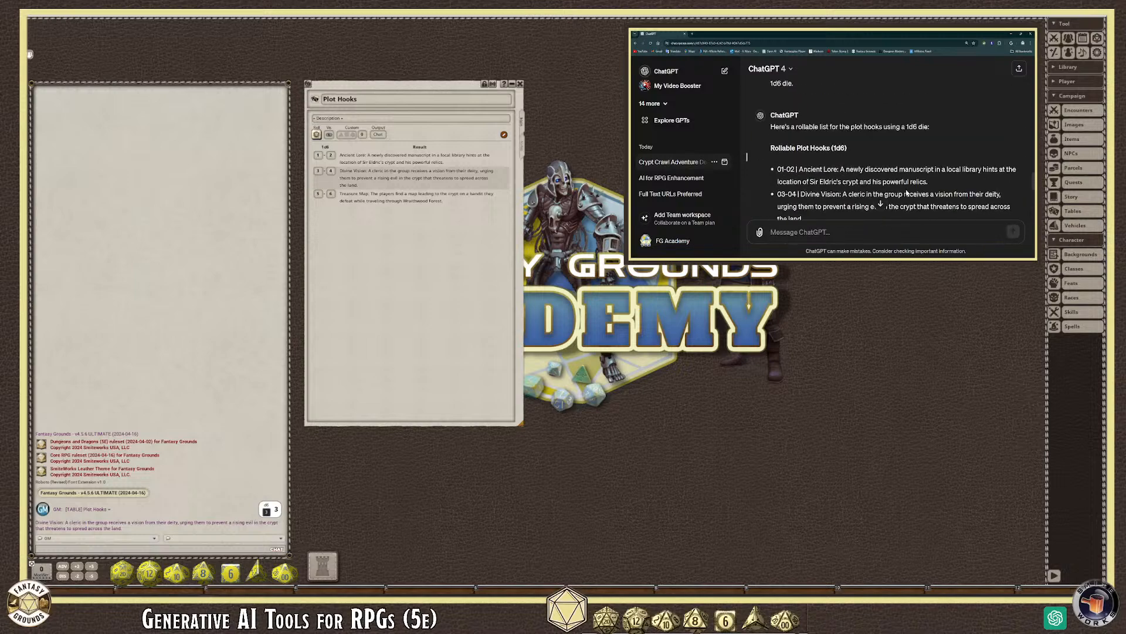
pyautogui.scroll(5, 907, 194)
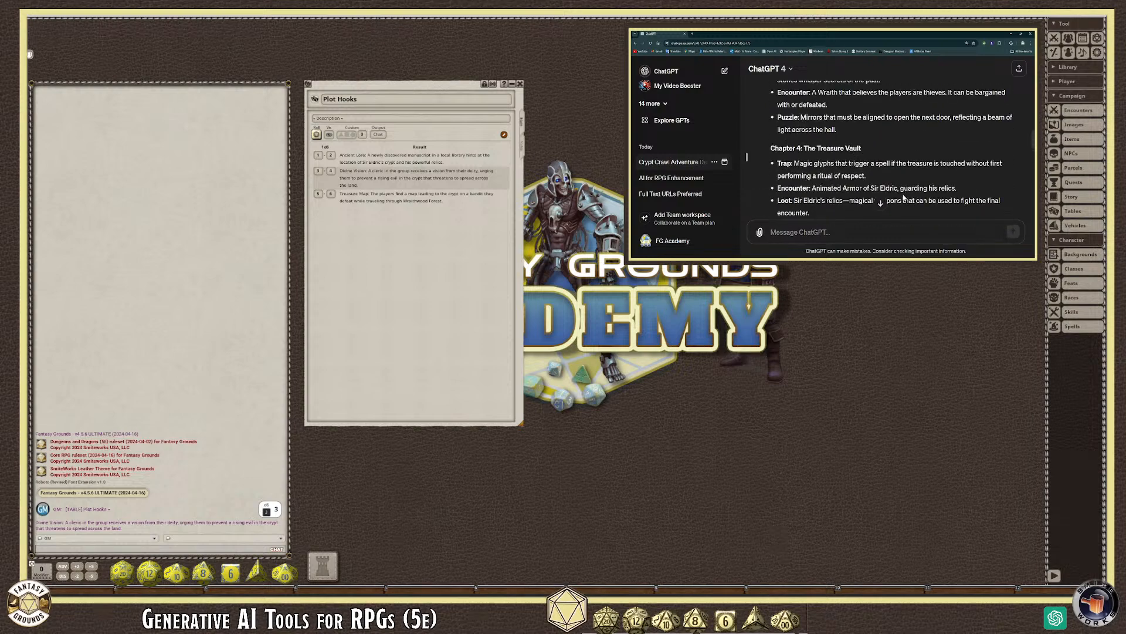
pyautogui.scroll(3, 905, 191)
pyautogui.scroll(-15, 902, 201)
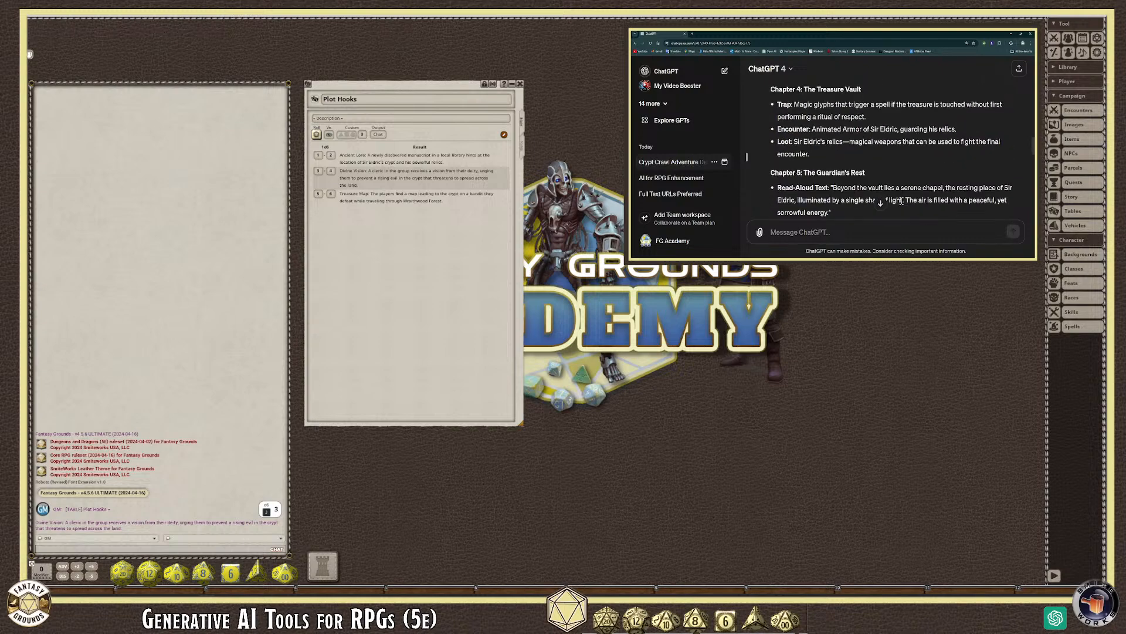
pyautogui.scroll(-5, 901, 204)
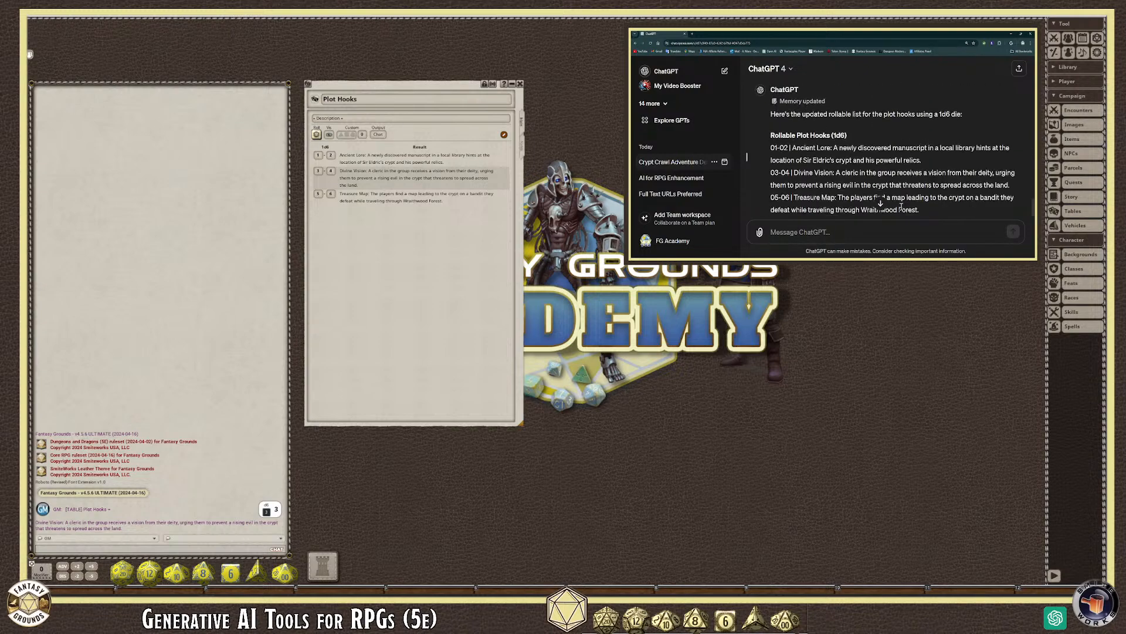
# Step: Start a ChatGPT message asking it to create a DnD5e NPC statblock for Eldric
pyautogui.click(795, 228)
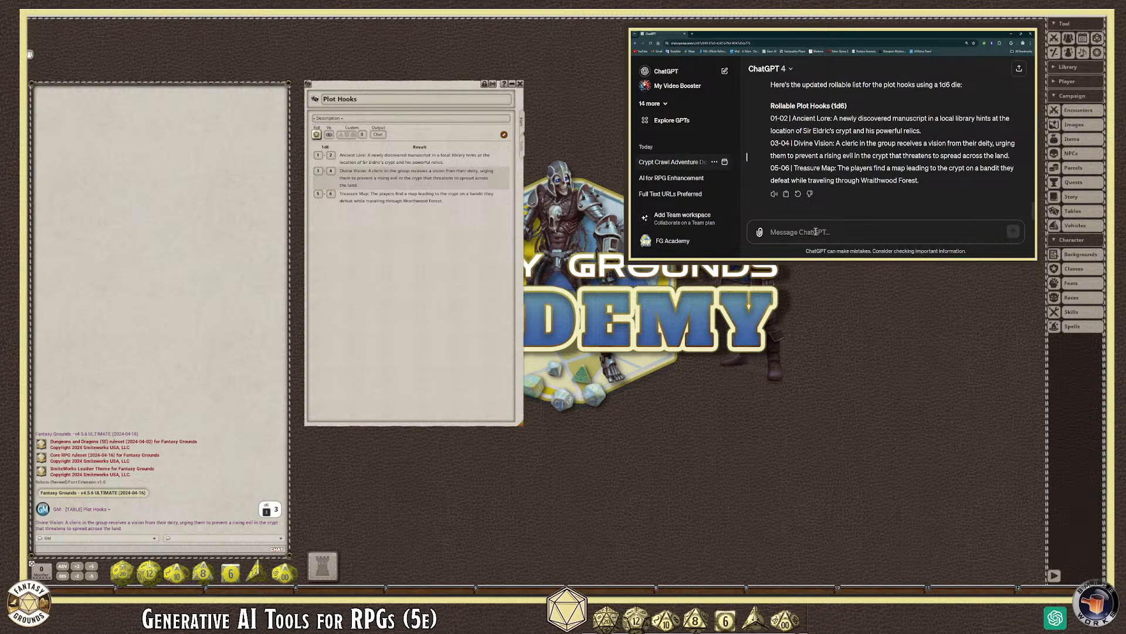
pyautogui.write('Create a DnD5')
pyautogui.write('statblock')
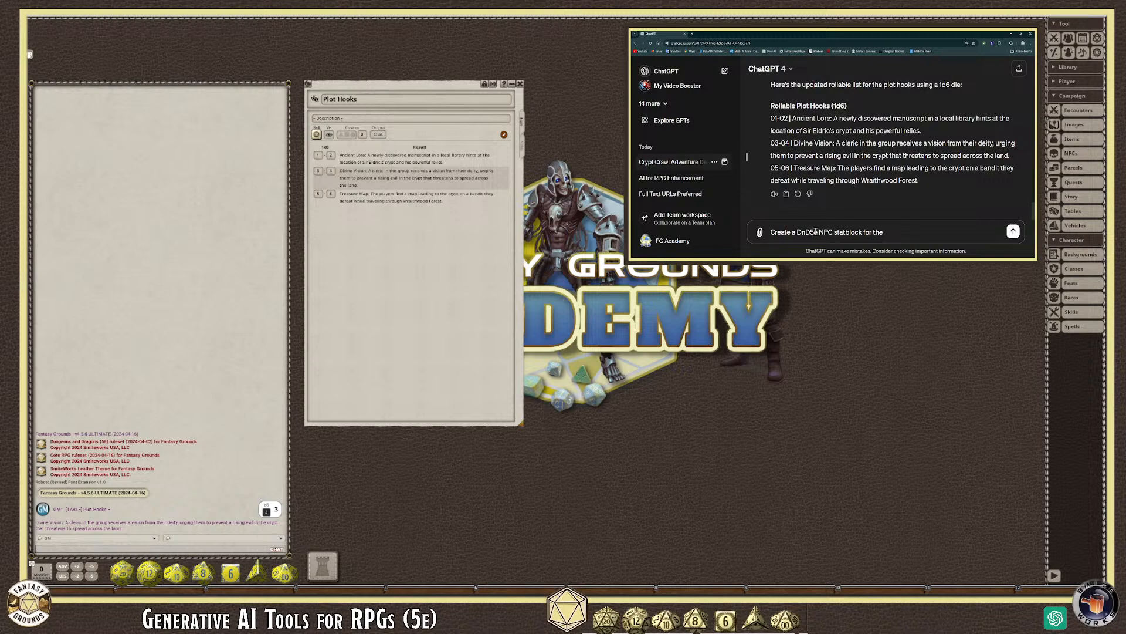
pyautogui.write(' for the')
pyautogui.press('BackSpace')
pyautogui.press('BackSpace')
pyautogui.press('BackSpace')
pyautogui.write('Eldric')
# Step: Check Eldric's role in the Chapter 4 encounter, complete the request with the guardian animated suit of armor, and submit it
pyautogui.scroll(1, 845, 193)
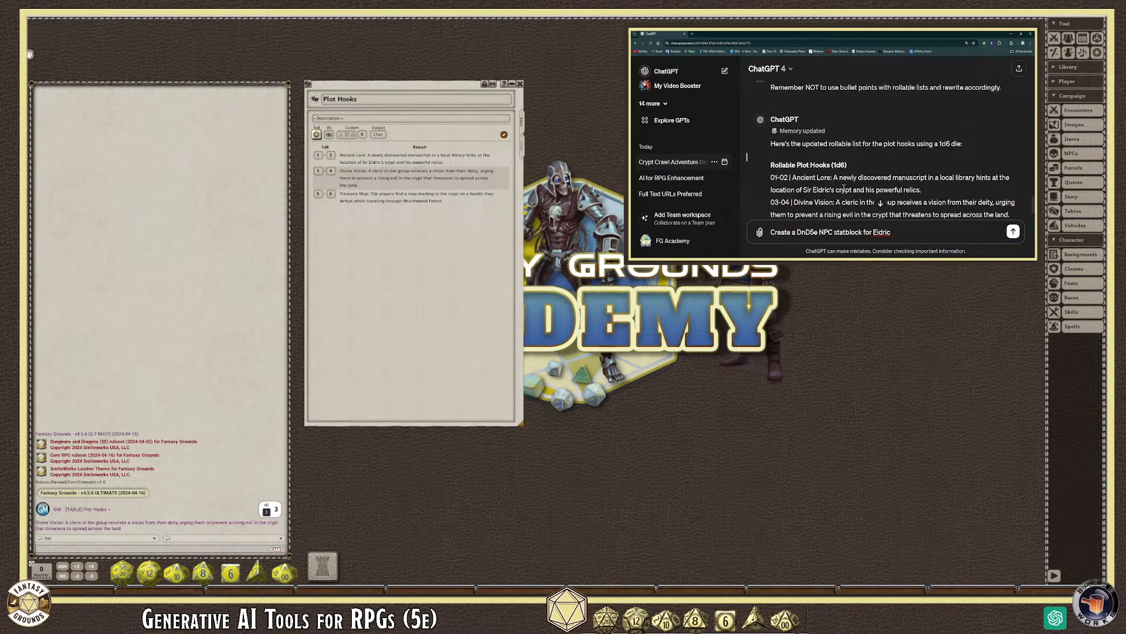
pyautogui.scroll(6, 843, 188)
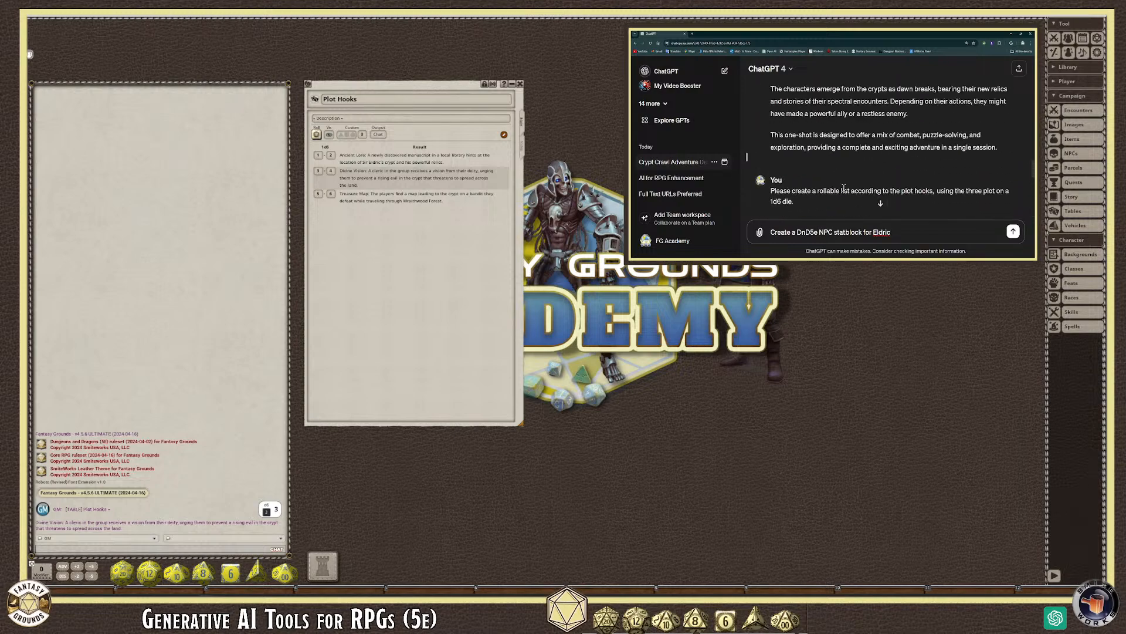
pyautogui.scroll(5, 844, 187)
pyautogui.scroll(1, 843, 188)
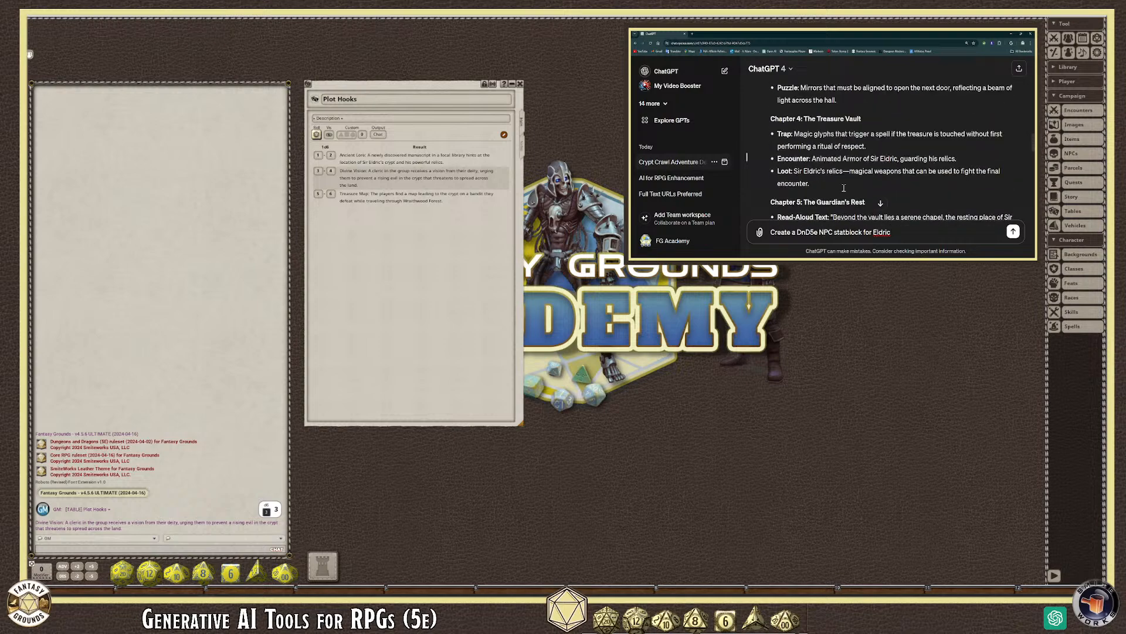
pyautogui.scroll(-1, 892, 211)
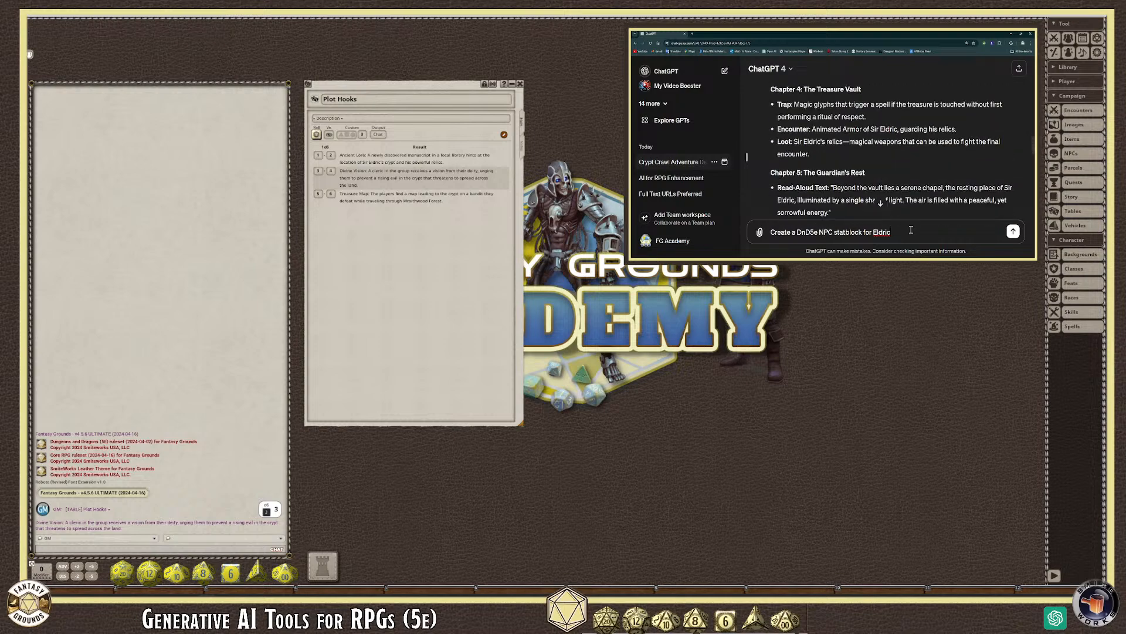
pyautogui.write('the guardia')
pyautogui.write('nimated suit of armor.')
pyautogui.click(1000, 232)
pyautogui.click(1012, 233)
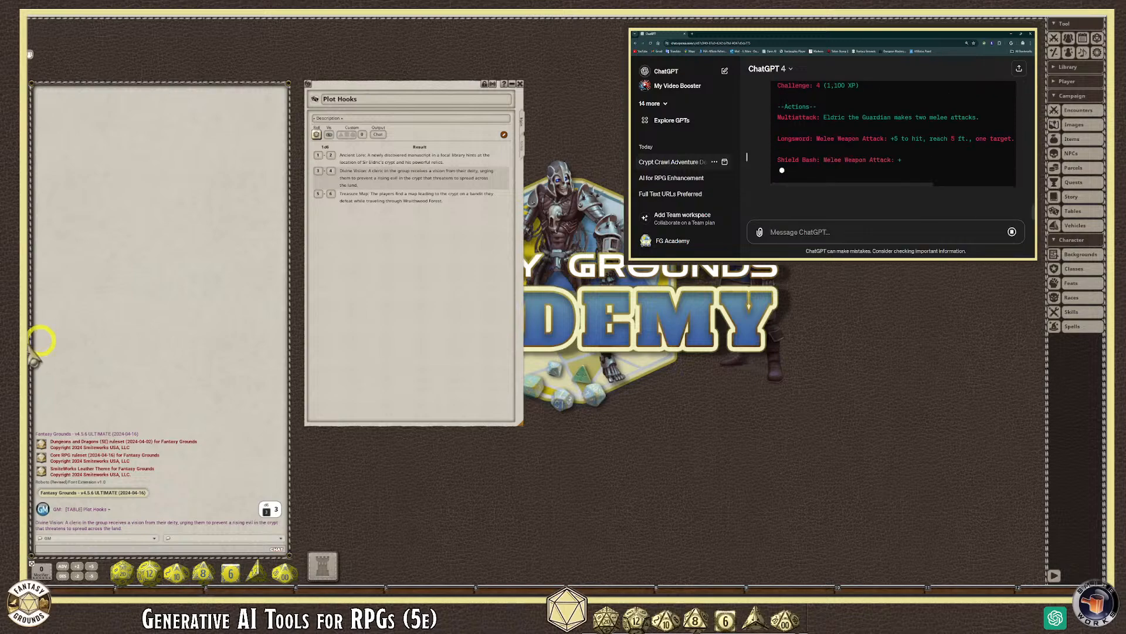
# Step: Examine the formatting of Eldric's statblock, especially the dashes around the Actions and Traits headings and the colons after action names
pyautogui.scroll(1, 817, 160)
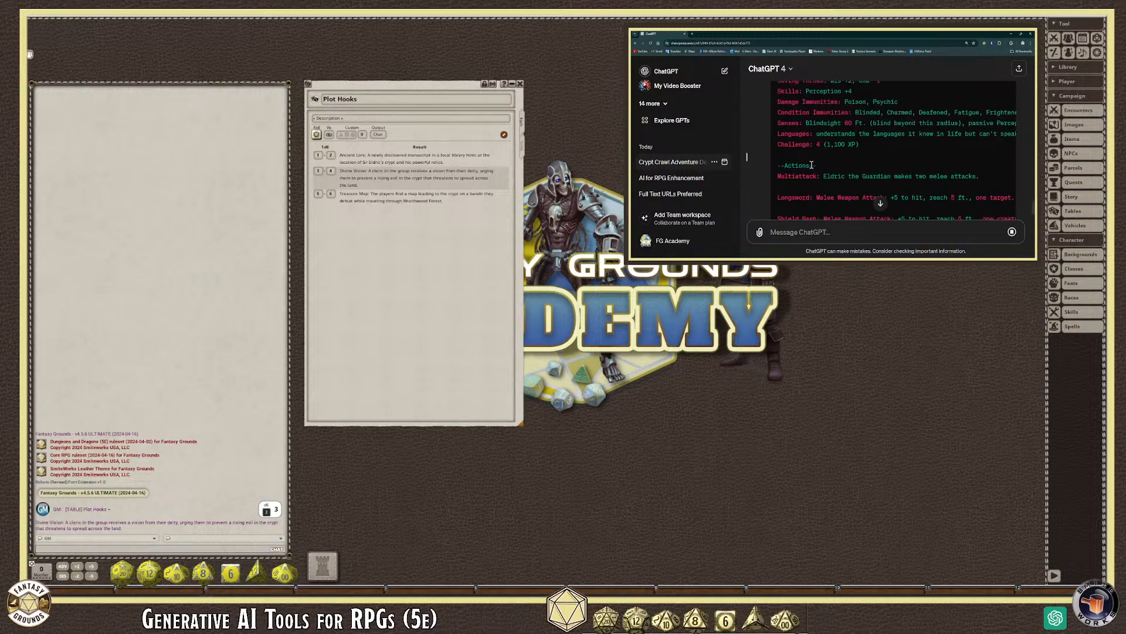
pyautogui.doubleClick(813, 165)
pyautogui.doubleClick(781, 166)
pyautogui.scroll(-1, 855, 166)
pyautogui.scroll(-2, 855, 167)
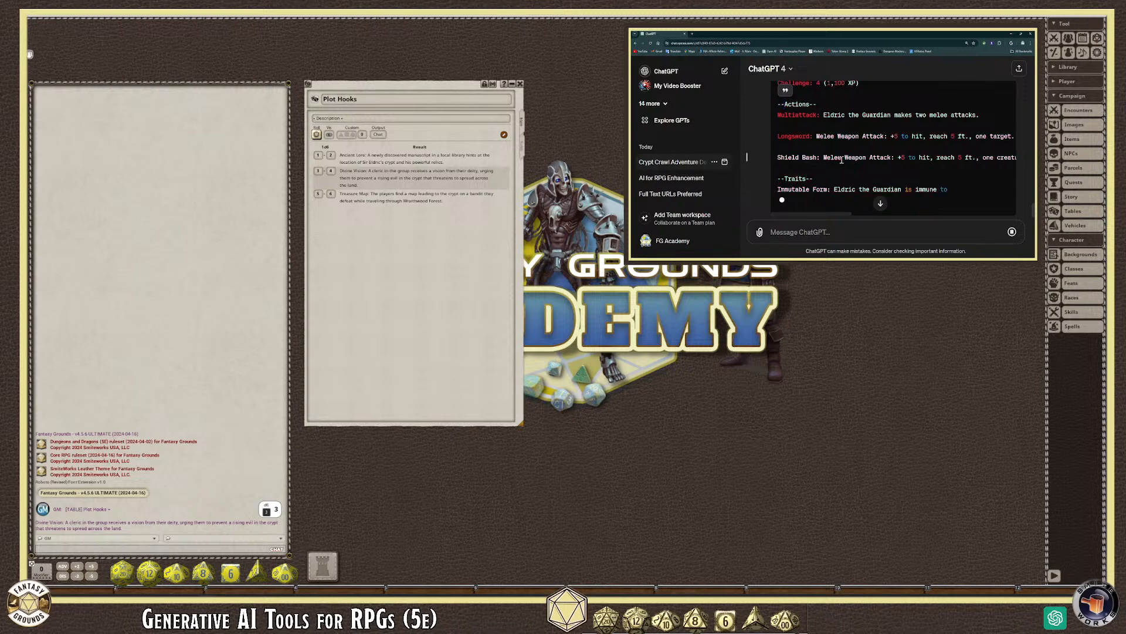
pyautogui.scroll(3, 828, 171)
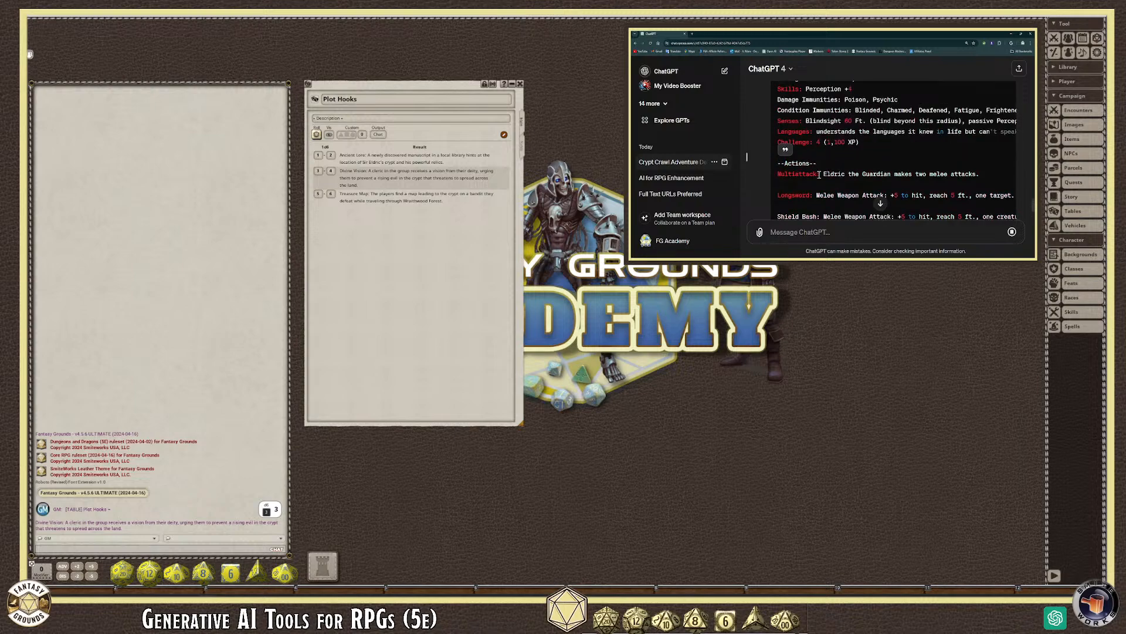
pyautogui.moveTo(821, 174)
pyautogui.mouseDown()
pyautogui.moveTo(778, 179)
pyautogui.moveTo(811, 168)
pyautogui.mouseUp()
pyautogui.click(821, 174)
pyautogui.scroll(-1, 778, 179)
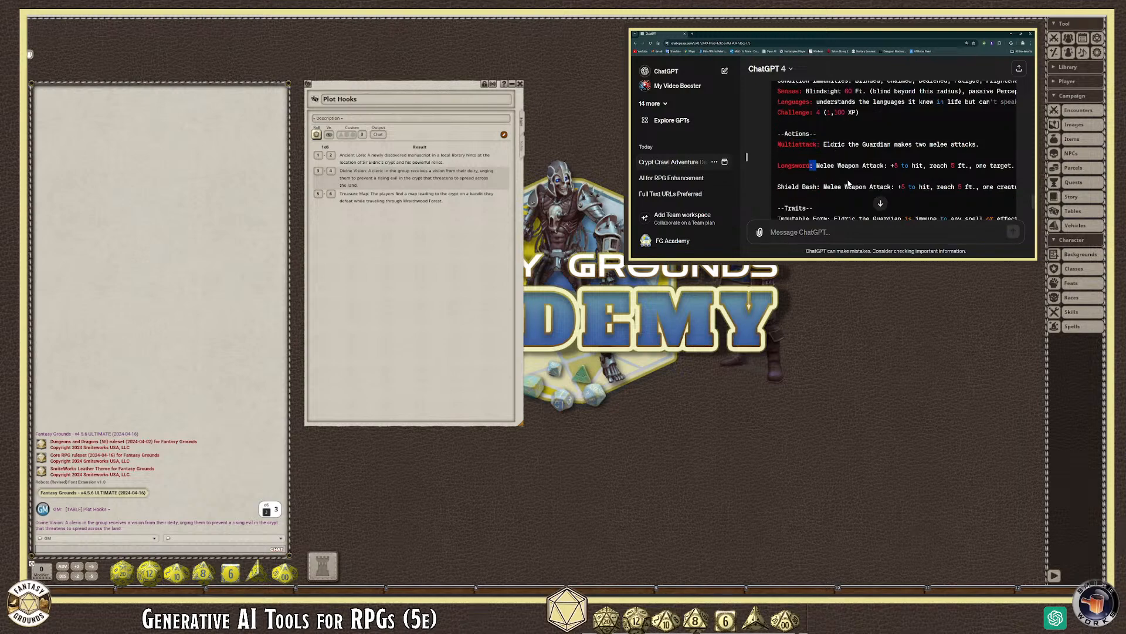
pyautogui.click(821, 146)
pyautogui.scroll(-1, 830, 155)
pyautogui.moveTo(814, 179); pyautogui.dragTo(805, 179)
pyautogui.scroll(-2, 853, 178)
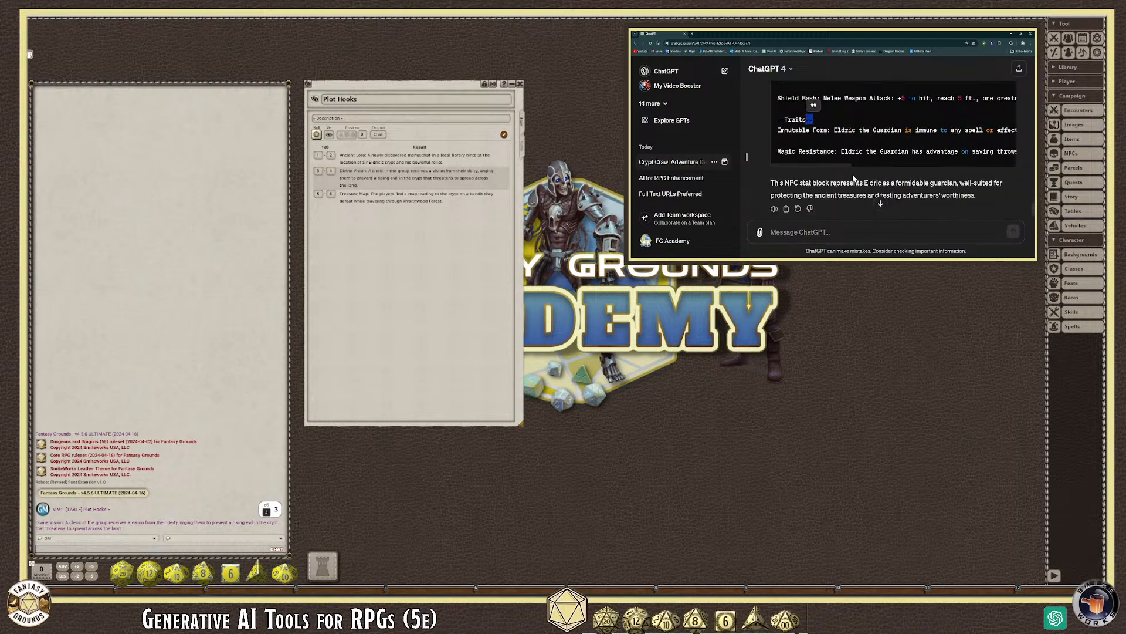
pyautogui.scroll(-1, 854, 178)
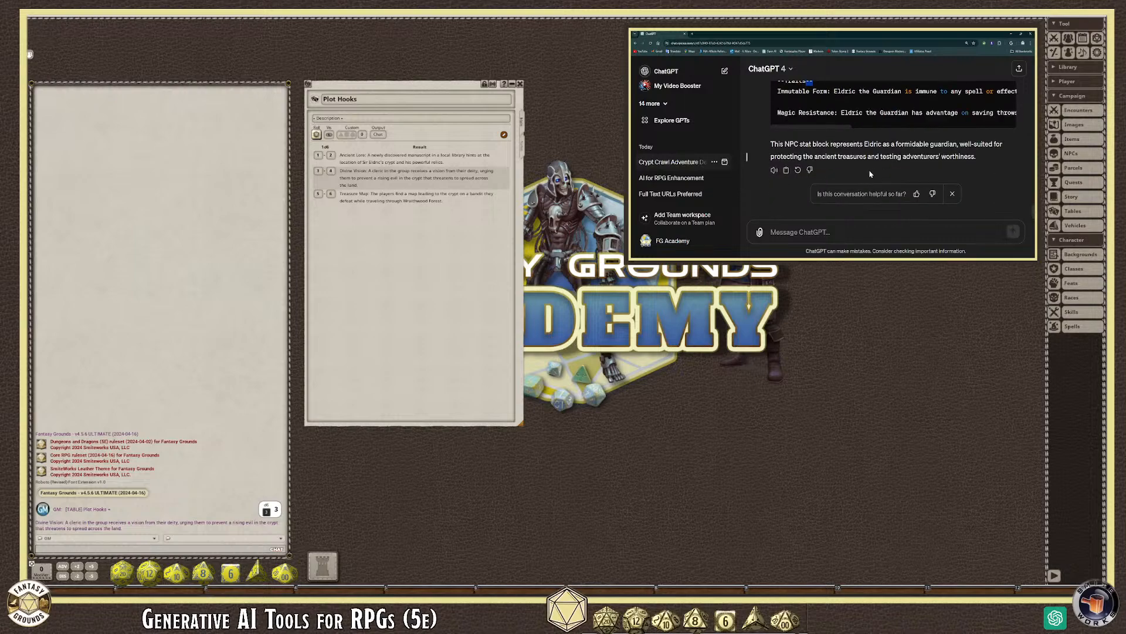
# Step: Rate the conversation as unhelpful and ask ChatGPT to fix the NPC statblock according to the instructions without using a code block
pyautogui.click(933, 194)
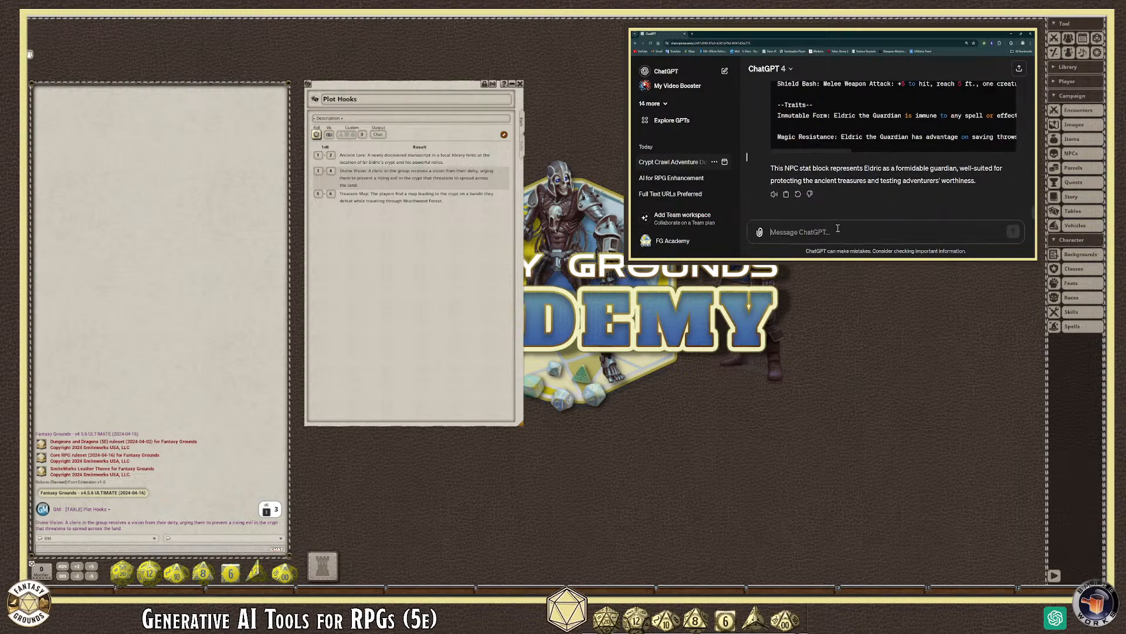
pyautogui.write('PLease fix the NPC statblock accoring to my')
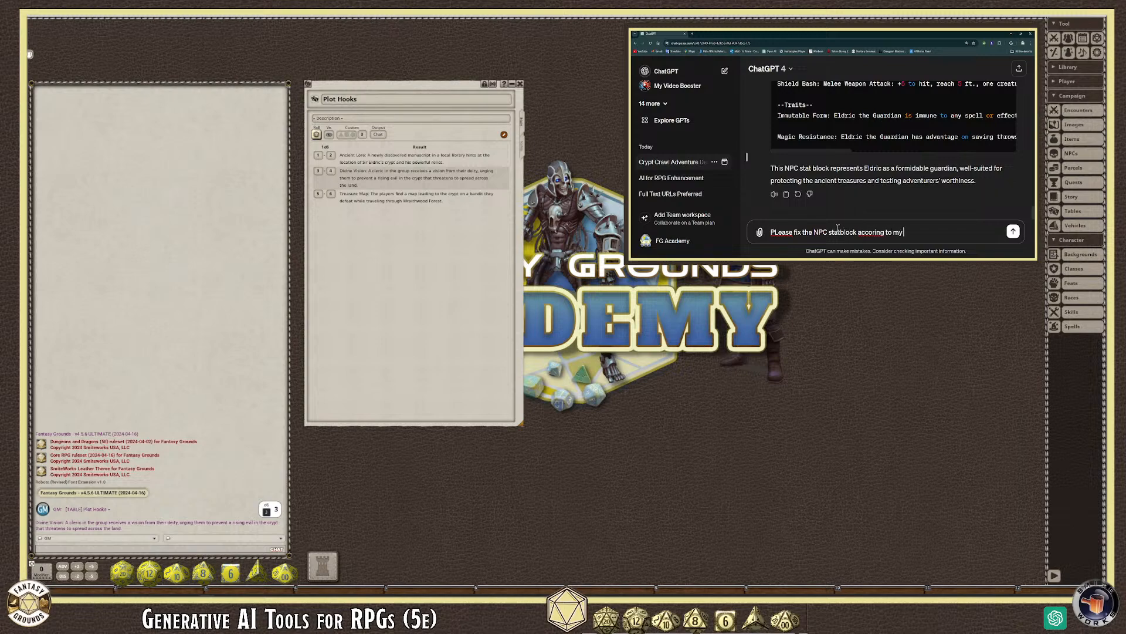
pyautogui.write(' instructions and do not use a code')
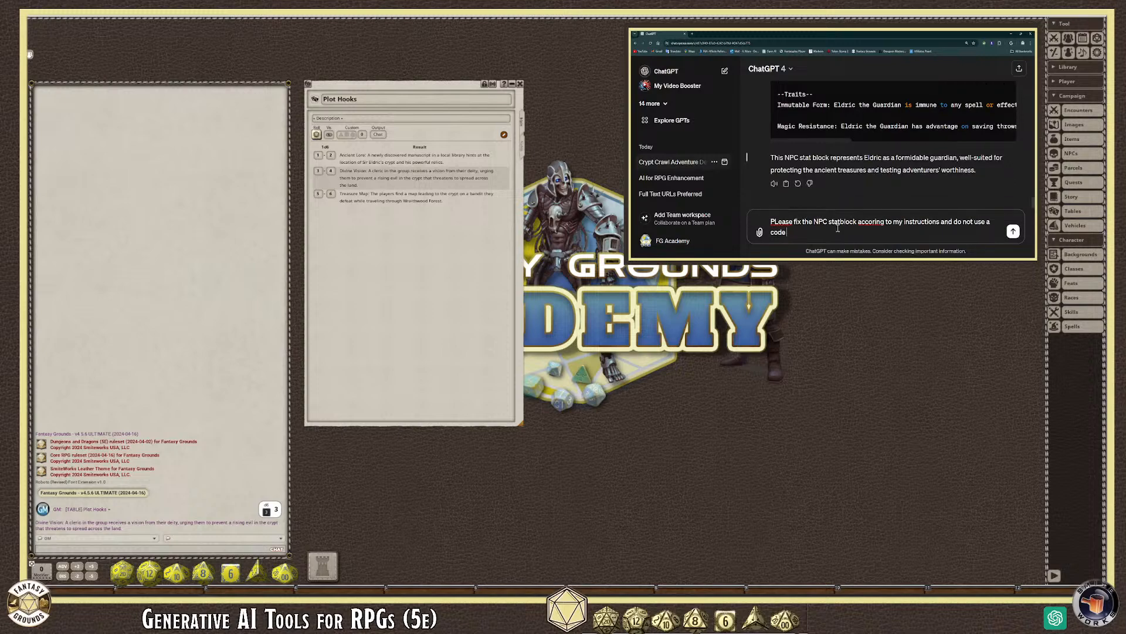
pyautogui.write(' block.')
pyautogui.click(875, 222)
pyautogui.write('d')
pyautogui.click(774, 221)
pyautogui.press('Delete')
pyautogui.write('l')
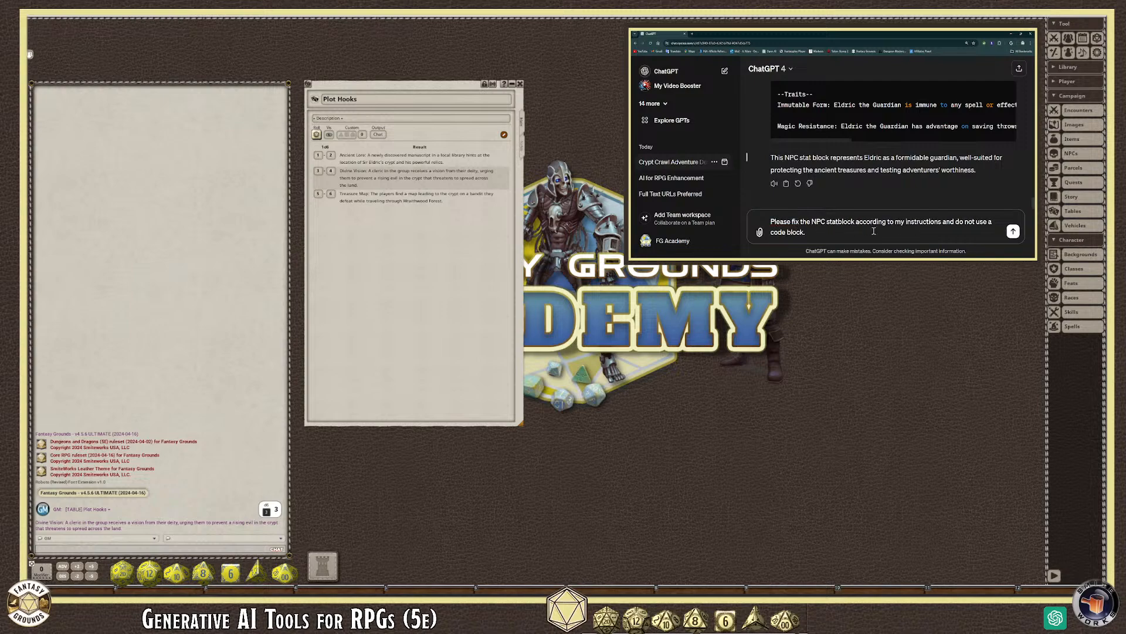
pyautogui.click(1014, 232)
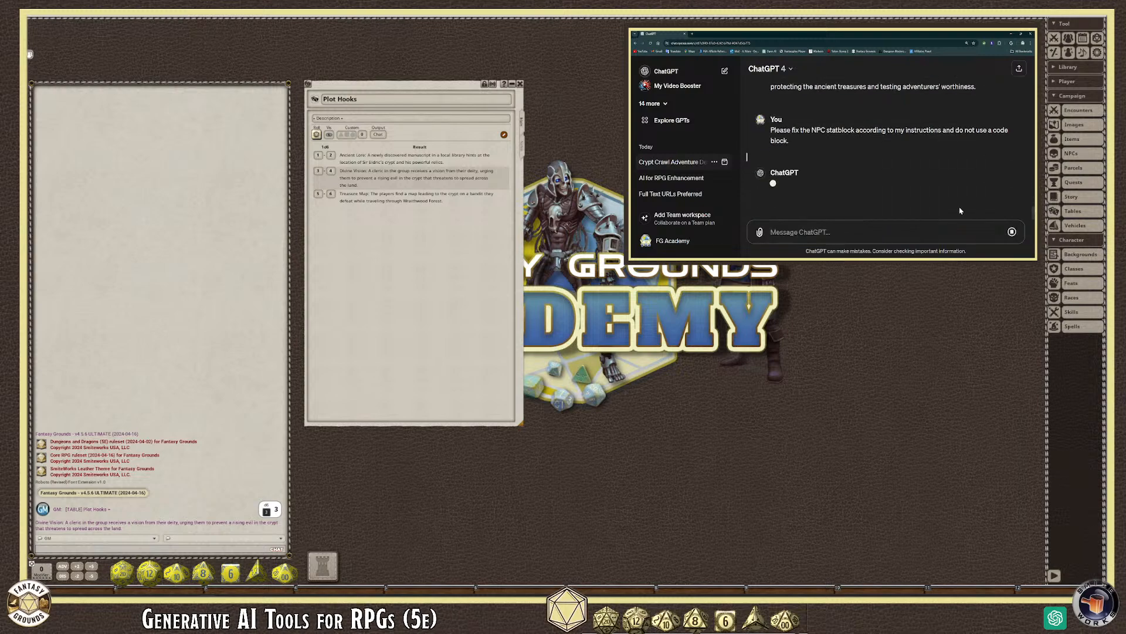
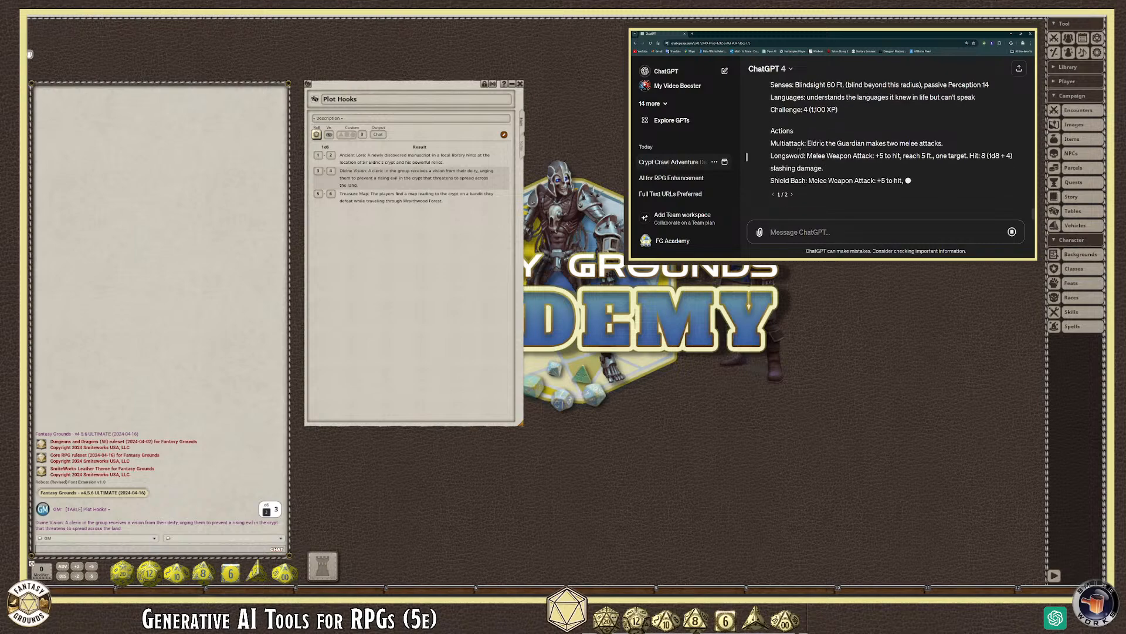
# Step: Draft an instruction that DnD5e NPC statblocks use only a period after each Trait or Action, with no semi colons, hyphens or dashes
pyautogui.moveTo(807, 143); pyautogui.dragTo(800, 143)
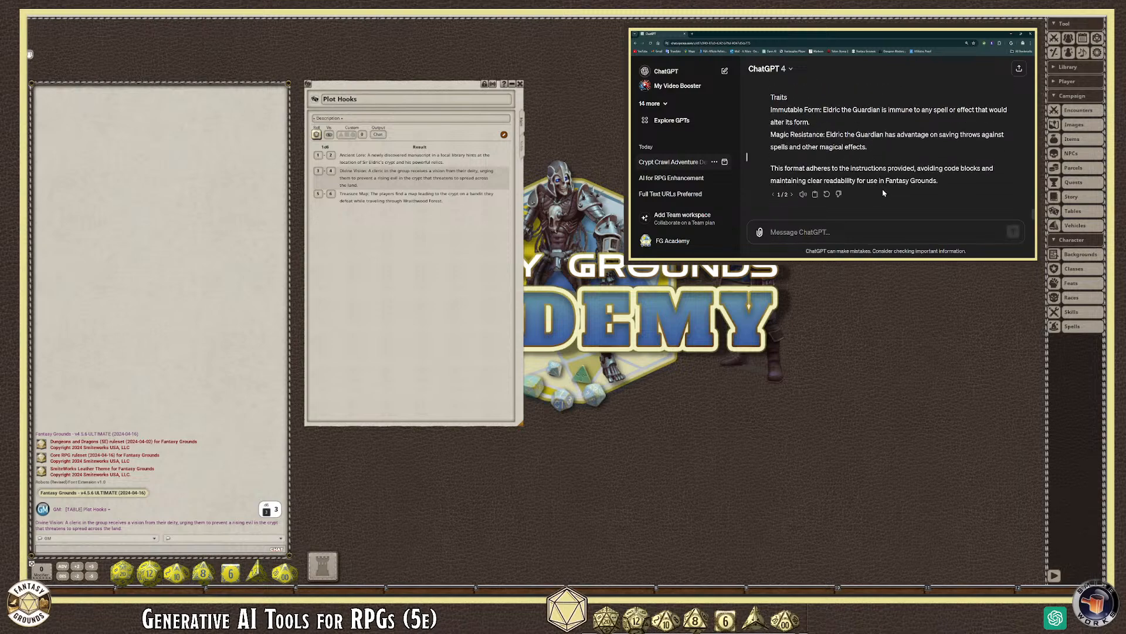
pyautogui.scroll(2, 869, 190)
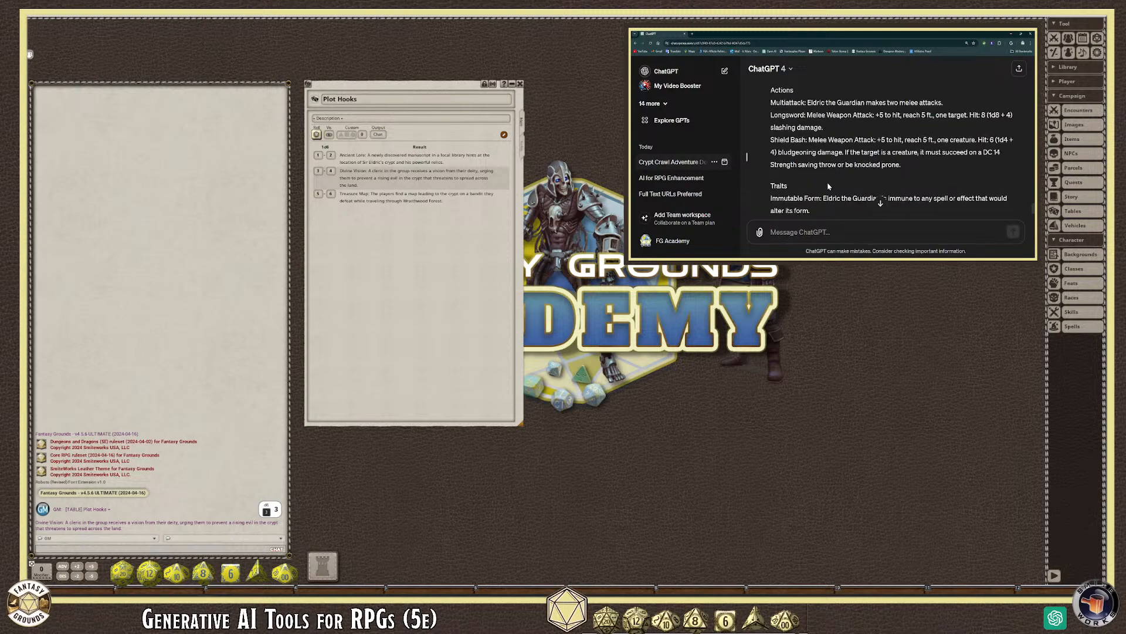
pyautogui.click(835, 233)
pyautogui.write('When creating DnD5e NPC statblo')
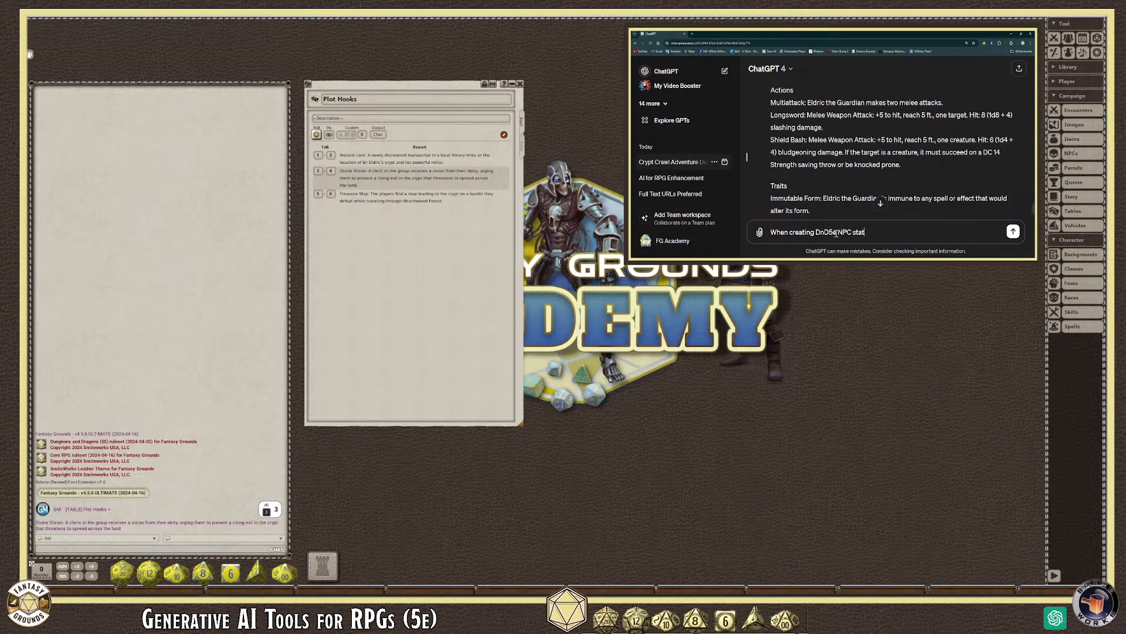
pyautogui.write('cks, do NOT use semi colons, hyphens or dashes for')
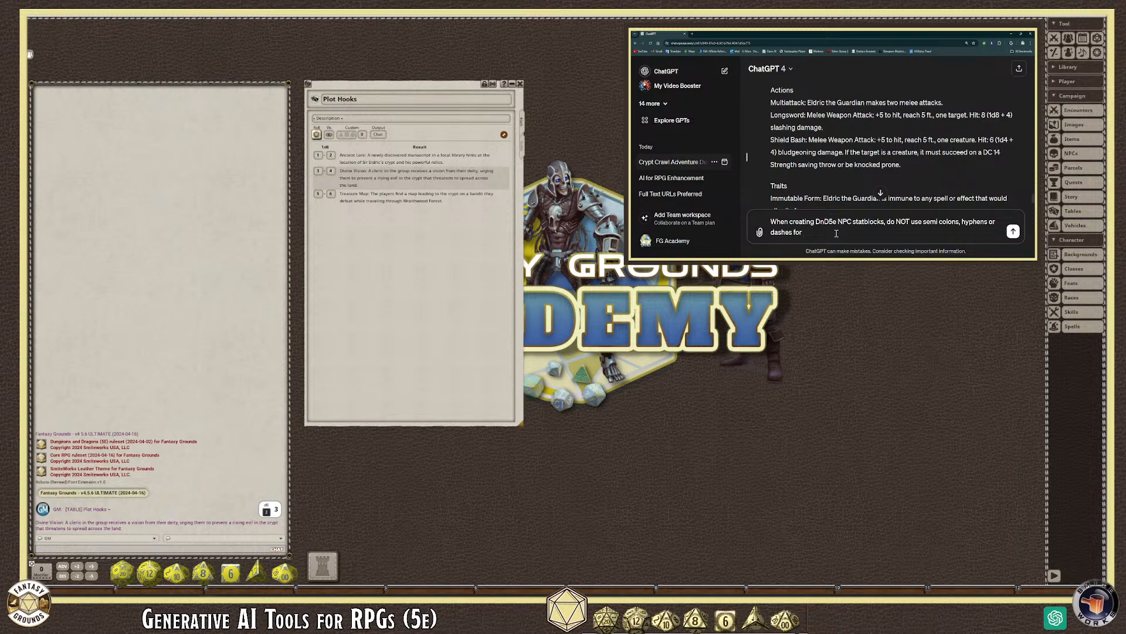
pyautogui.write(' the Traits of Axtions, please use only a perios aft')
pyautogui.write('er each, for example')
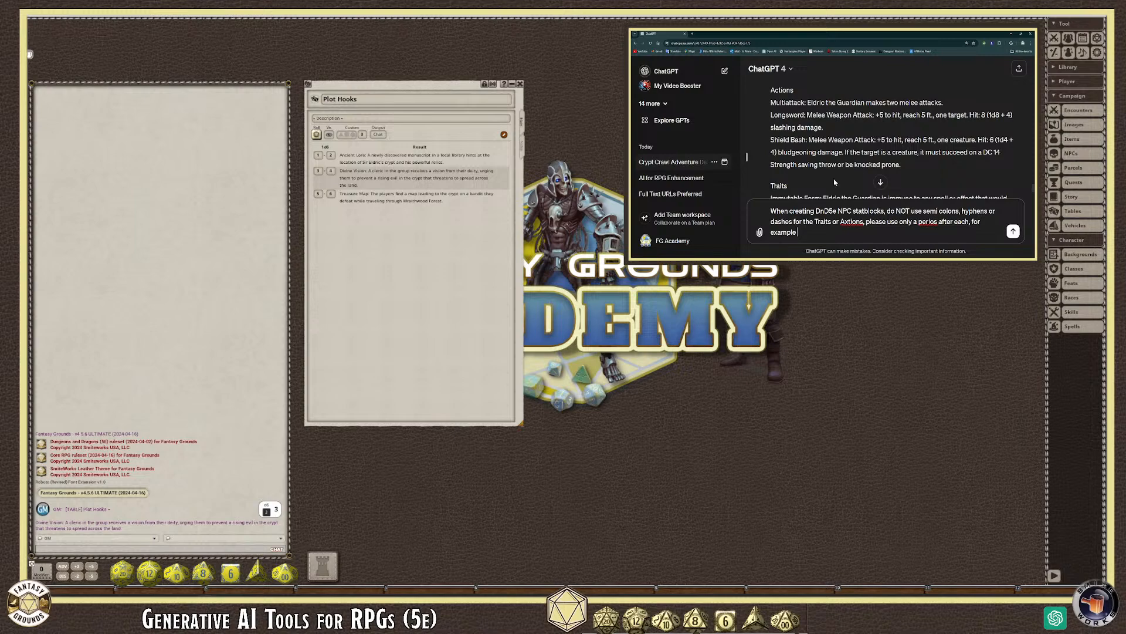
# Step: Add Eldric's Multiattack line to the prompt as the example, with a period in place of the colon after "Multiattack"
pyautogui.moveTo(771, 116); pyautogui.dragTo(828, 129)
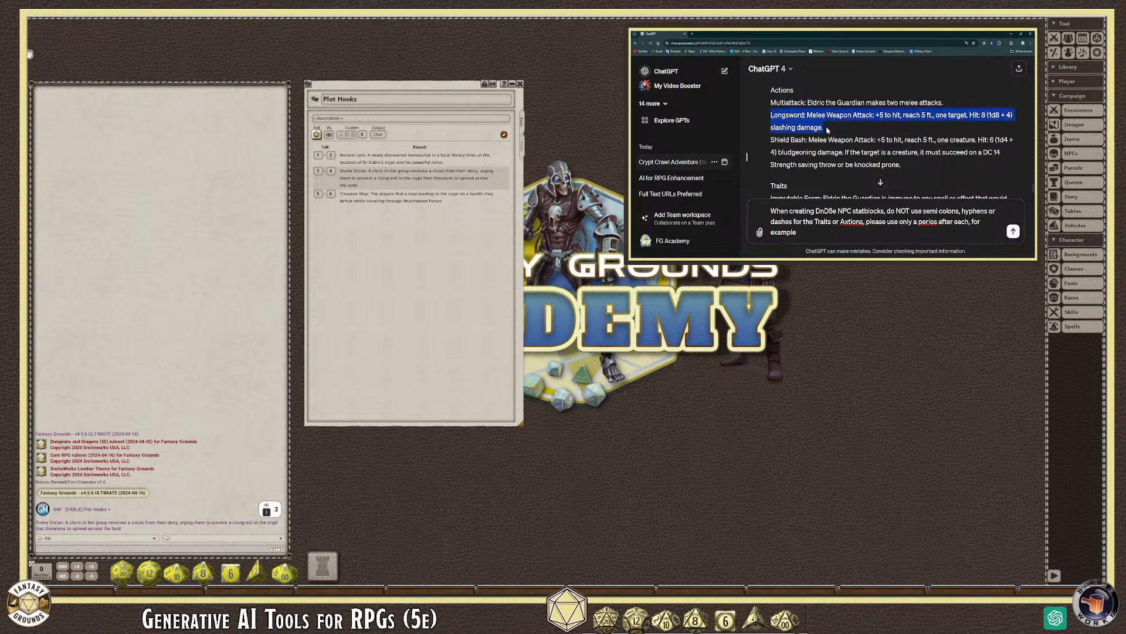
pyautogui.click(788, 126)
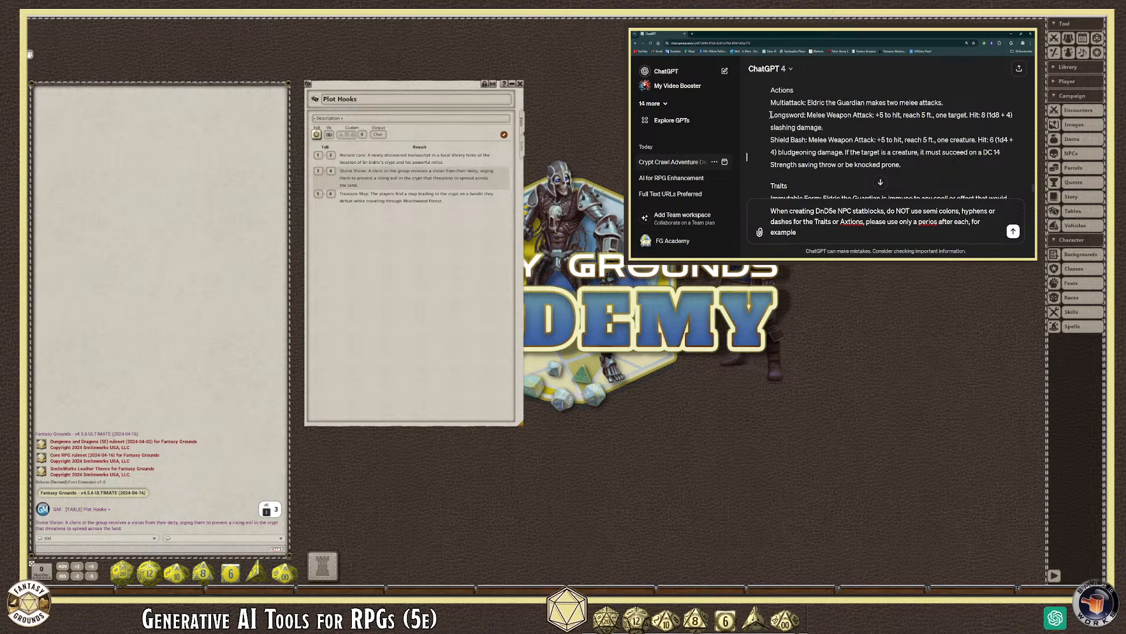
pyautogui.moveTo(771, 102); pyautogui.dragTo(970, 117)
pyautogui.hotkey('ctrl', 'c')
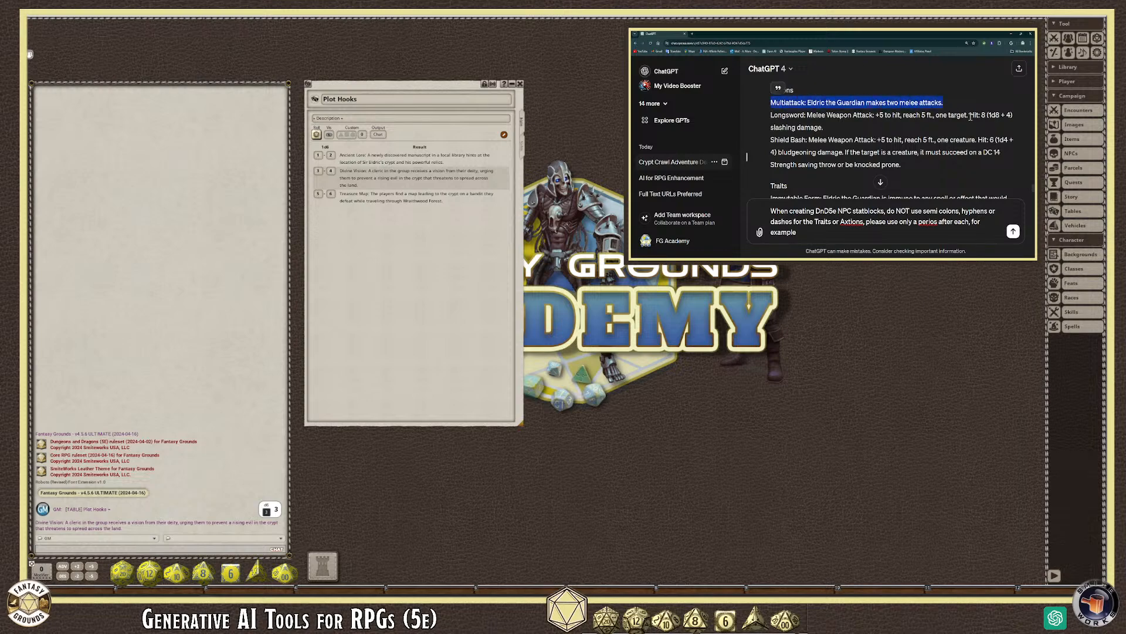
pyautogui.click(840, 234)
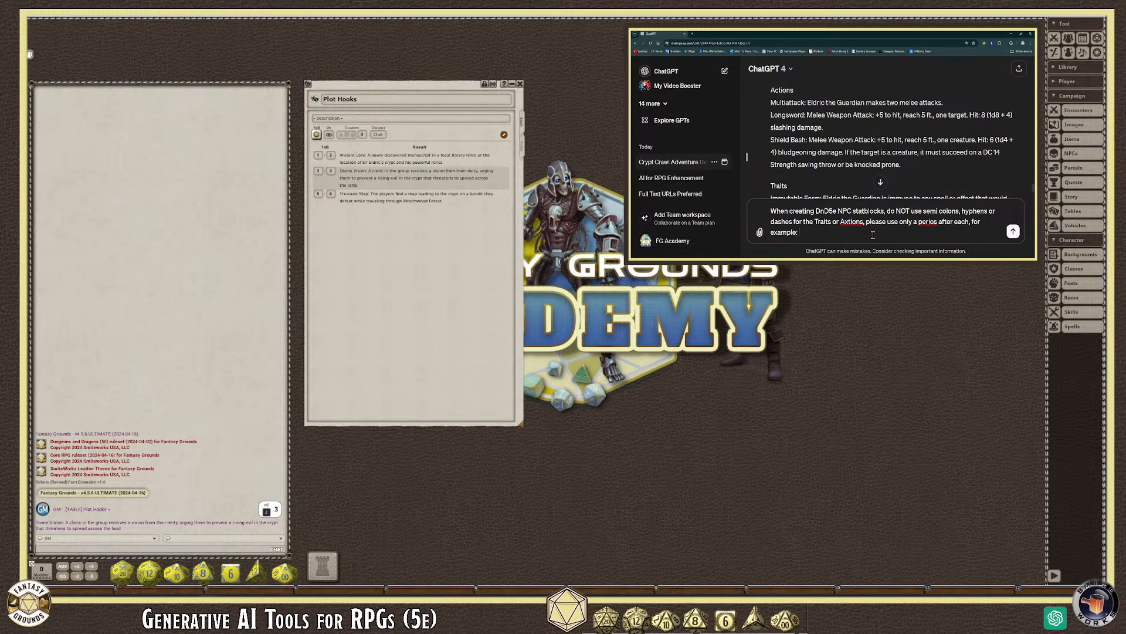
pyautogui.hotkey('ctrl', 'v')
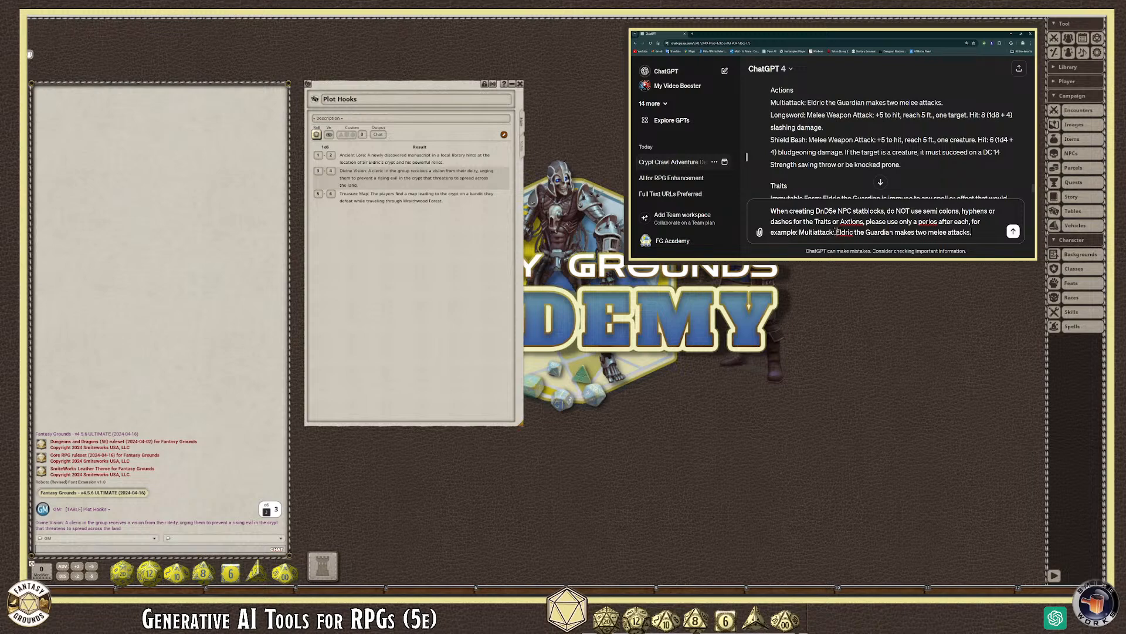
pyautogui.press('BackSpace')
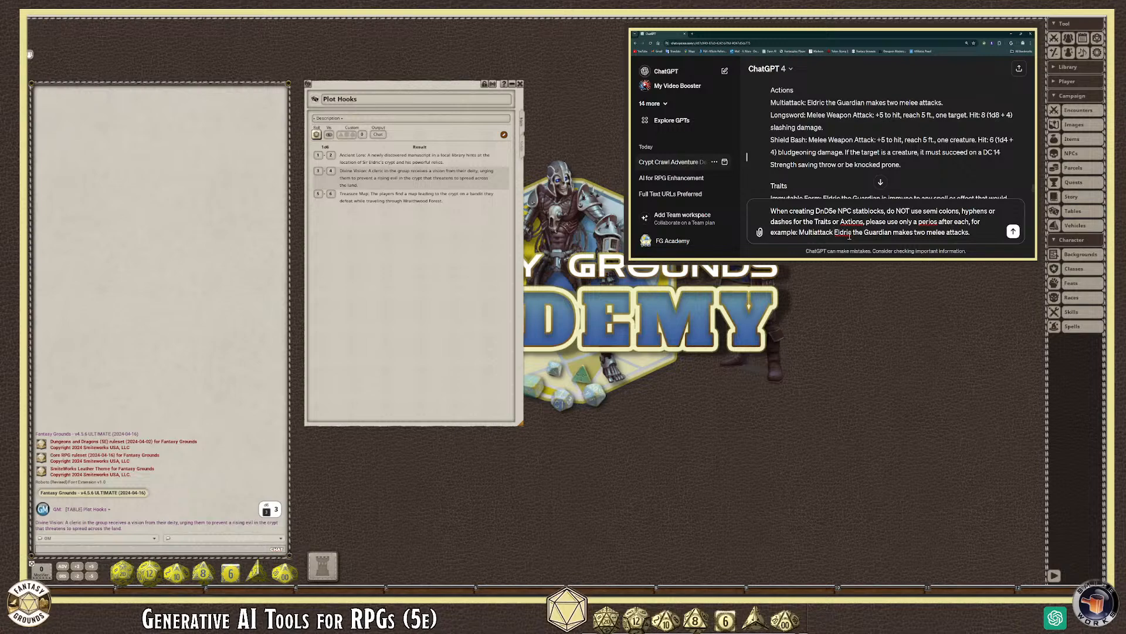
pyautogui.write('.')
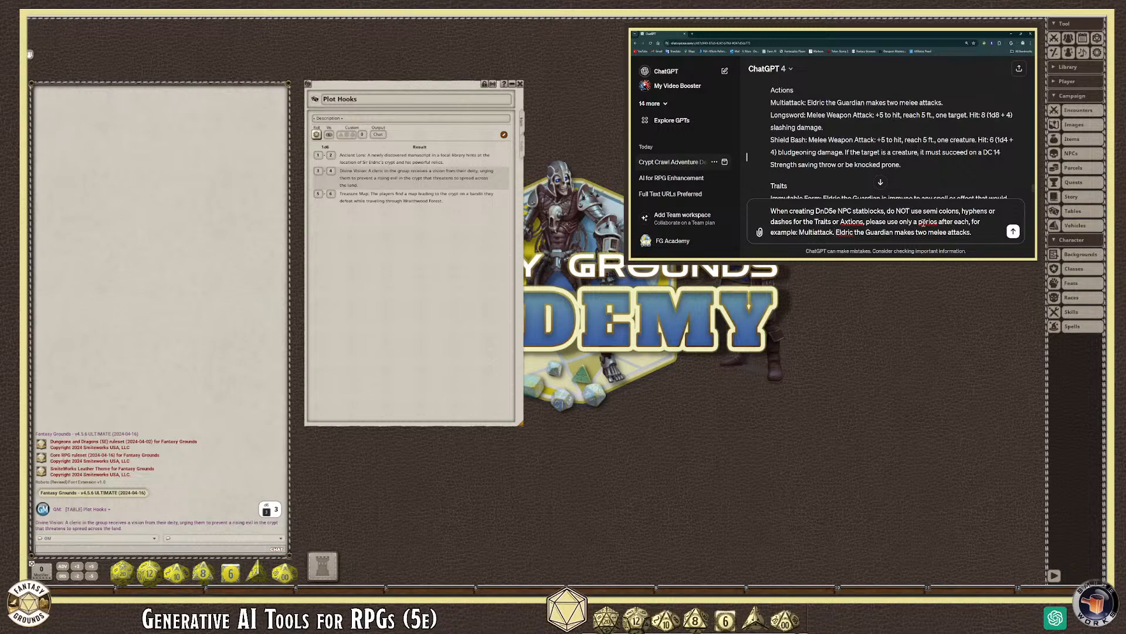
# Step: Correct the misspelled words in the drafted prompt to "period" and "Actions"
pyautogui.doubleClick(929, 221)
pyautogui.write('period')
pyautogui.press('BackSpace')
pyautogui.write('c')
# Step: Check the ability score rows in the statblock and add an instruction not to use the pipe symbol for the Ability scores
pyautogui.scroll(-3, 927, 198)
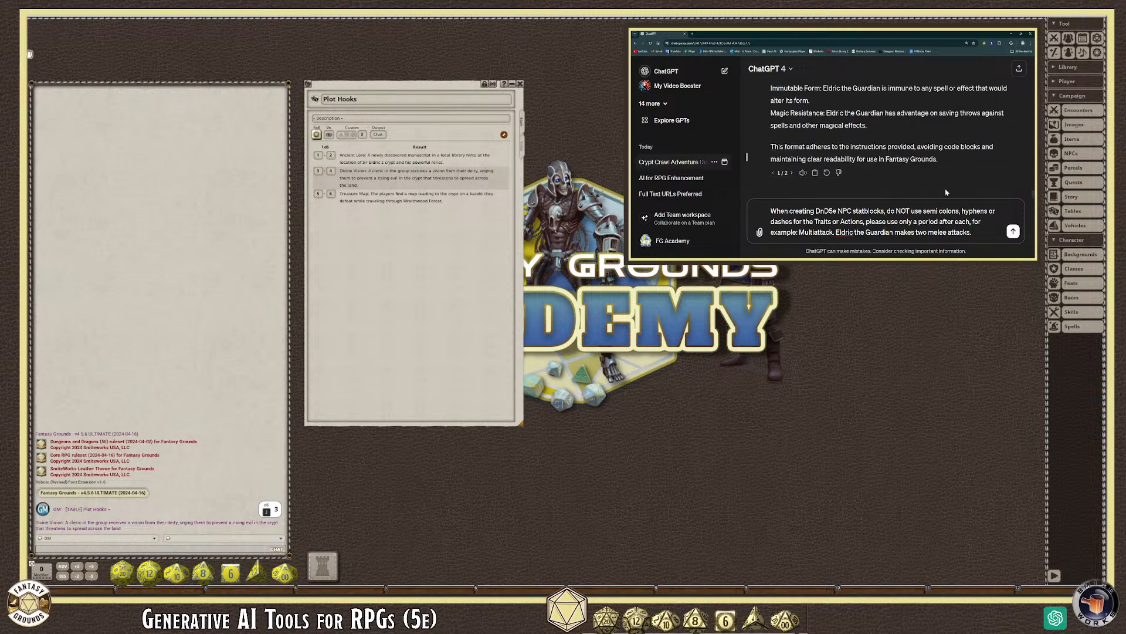
pyautogui.scroll(5, 811, 146)
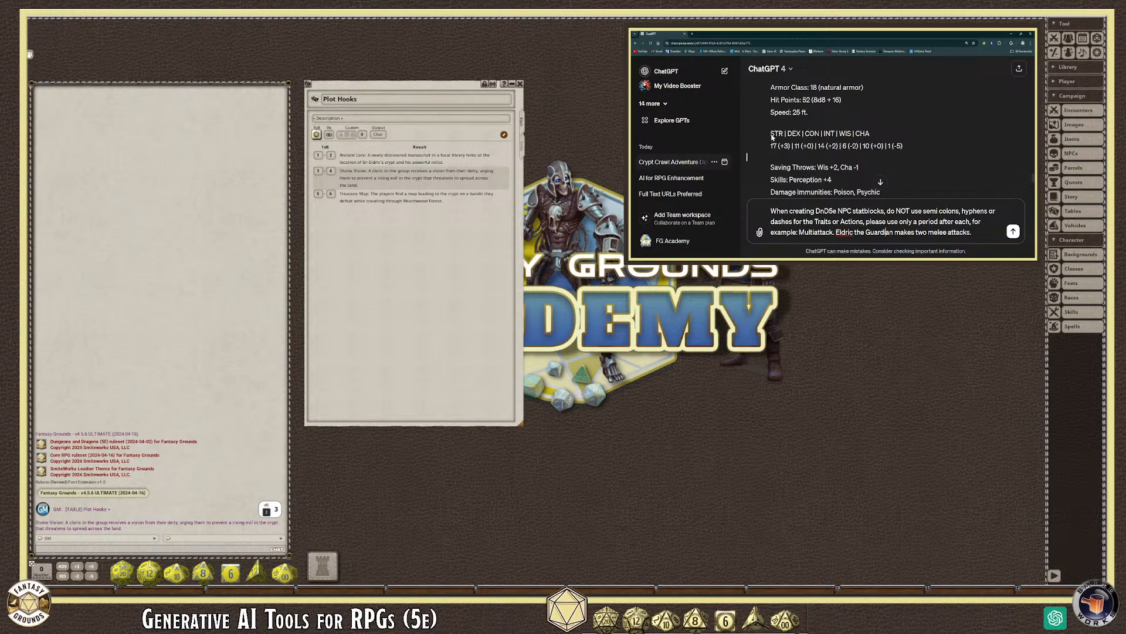
pyautogui.moveTo(771, 133); pyautogui.dragTo(906, 148)
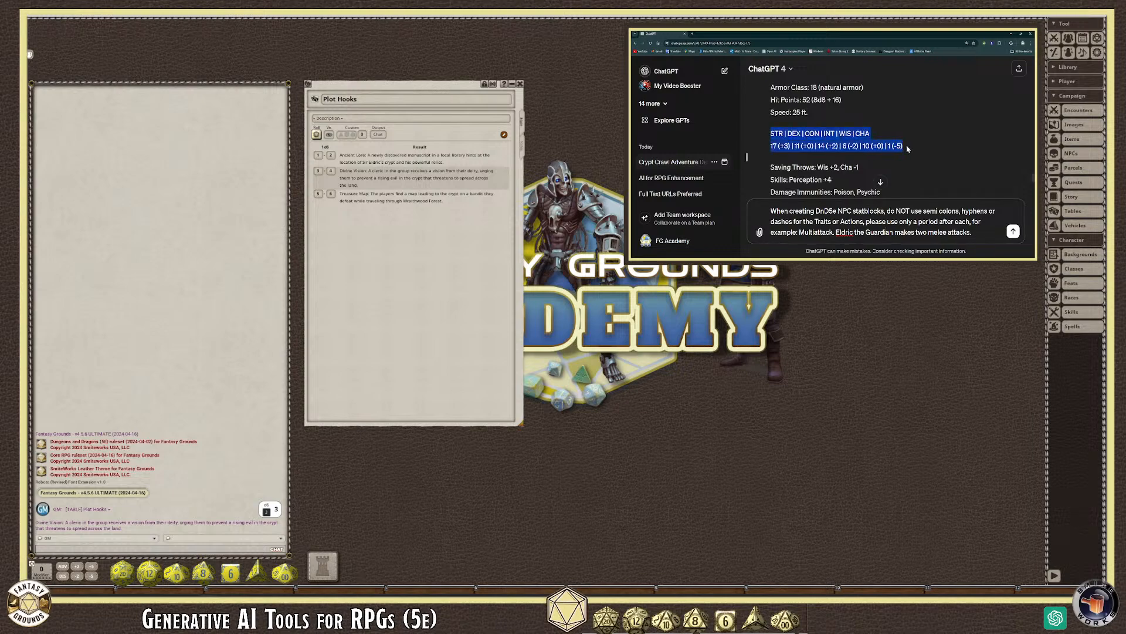
pyautogui.click(858, 136)
pyautogui.moveTo(856, 134); pyautogui.dragTo(785, 134)
pyautogui.click(787, 134)
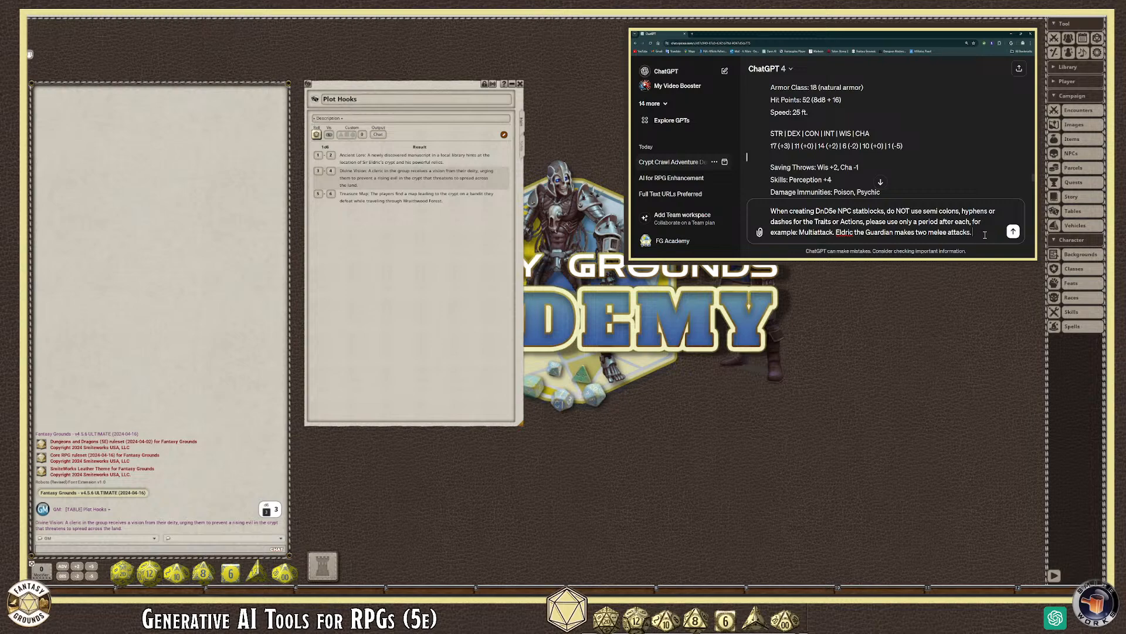
pyautogui.write('For the Abiulity')
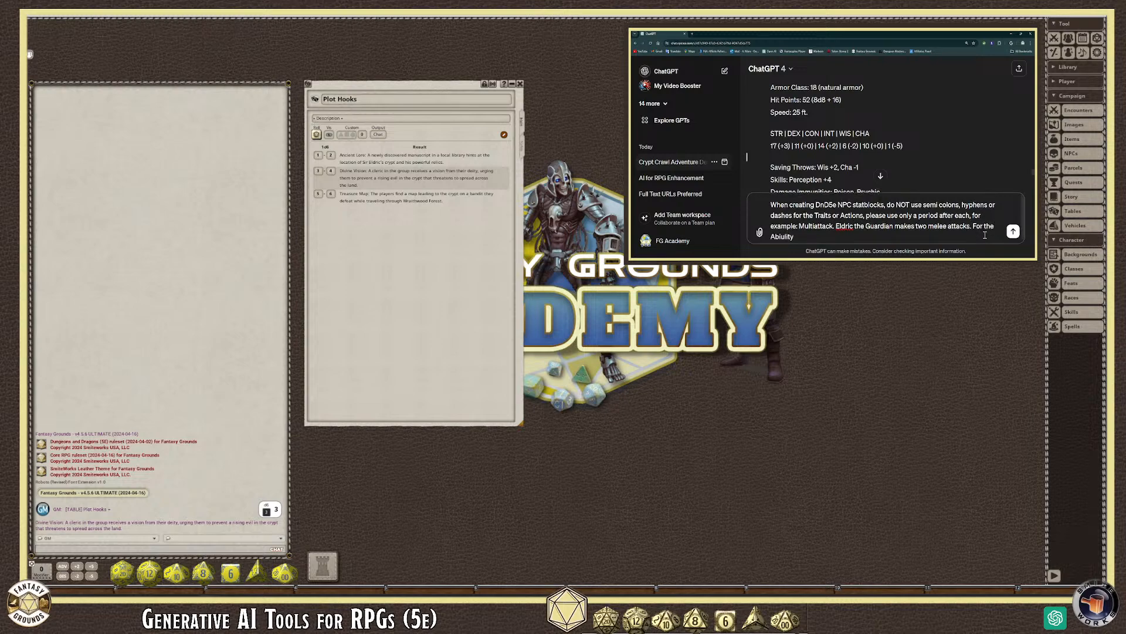
pyautogui.press('BackSpace')
pyautogui.press('BackSpace')
pyautogui.press('BackSpace')
pyautogui.press('BackSpace')
pyautogui.write('ity dsvo')
pyautogui.press('BackSpace')
pyautogui.press('BackSpace')
pyautogui.press('BackSpace')
pyautogui.press('BackSpace')
pyautogui.write('scores, do not use the pipe sumbol, just')
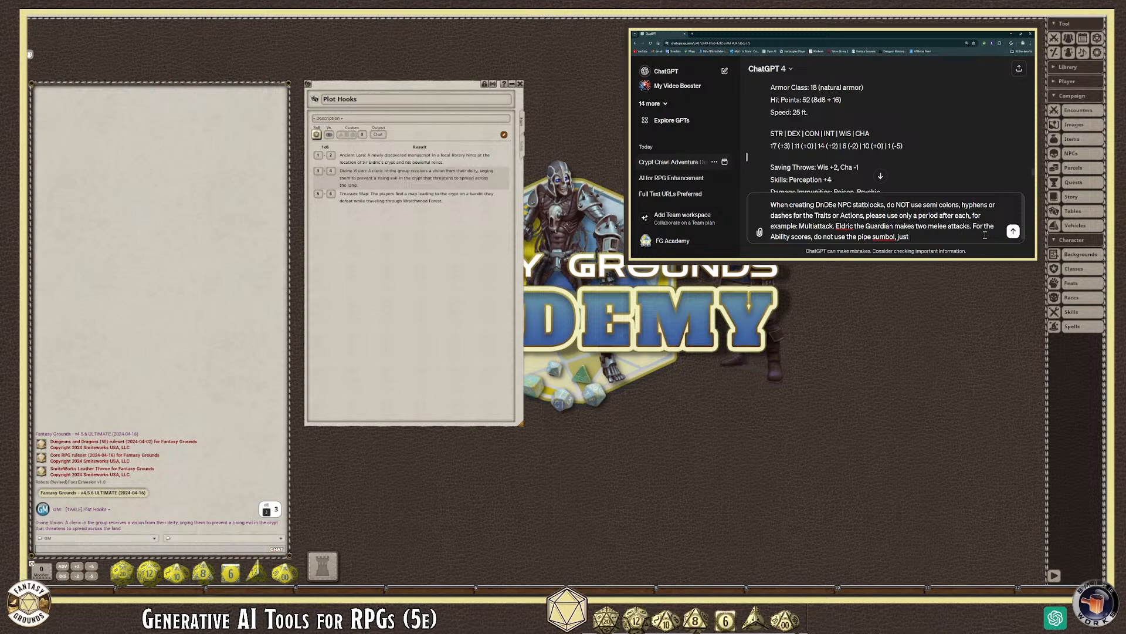
# Step: Ask for the Ability scores in two rows and six columns, and correct the spelling of "symbol"
pyautogui.write(' make it two')
pyautogui.write(' wroe')
pyautogui.press('BackSpace')
pyautogui.press('BackSpace')
pyautogui.press('BackSpace')
pyautogui.press('BackSpace')
pyautogui.press('BackSpace')
pyautogui.write('rows and six columns')
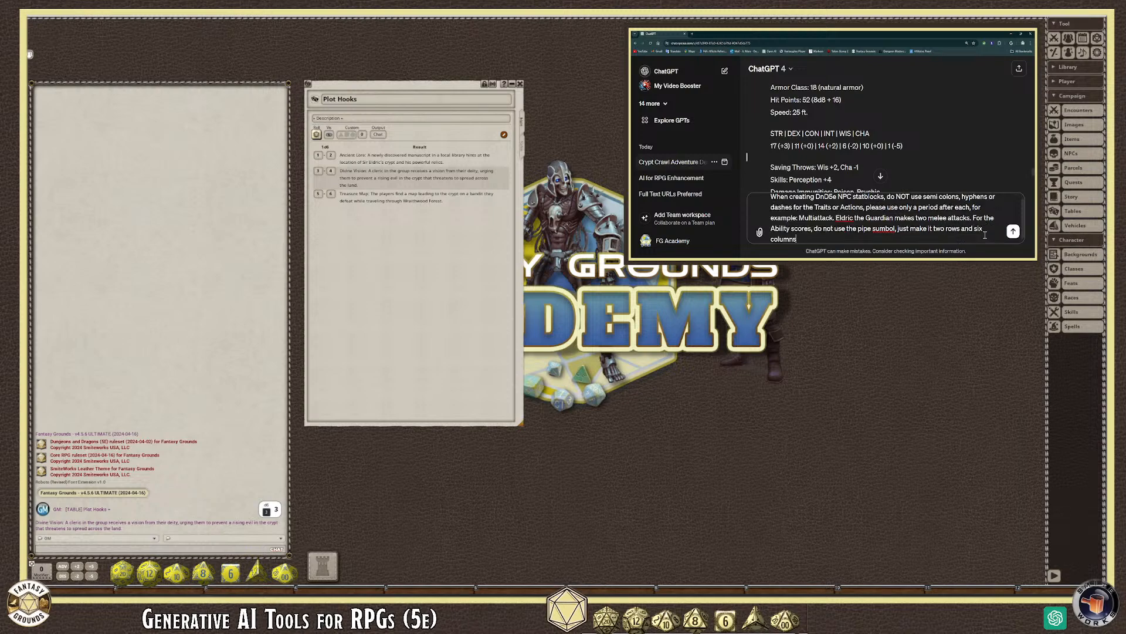
pyautogui.write(', please.')
pyautogui.click(879, 228)
pyautogui.press('BackSpace')
pyautogui.write('y')
# Step: Review the ability scores and the rest of the statblock, end the prompt with "Remember this!" and submit it
pyautogui.moveTo(771, 131); pyautogui.dragTo(908, 145)
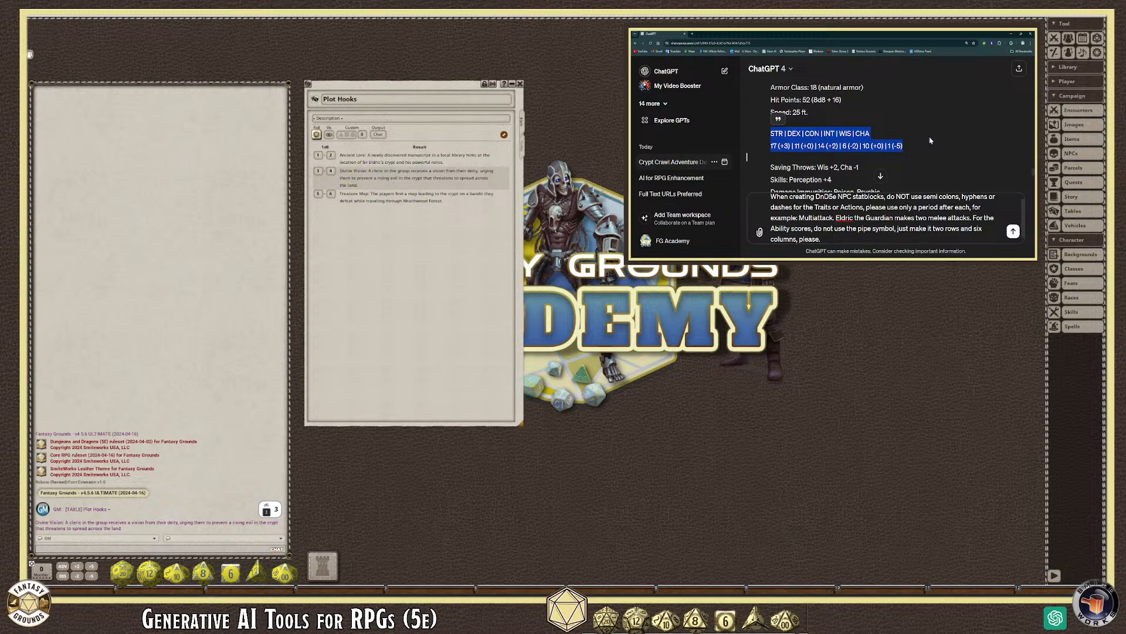
pyautogui.click(791, 128)
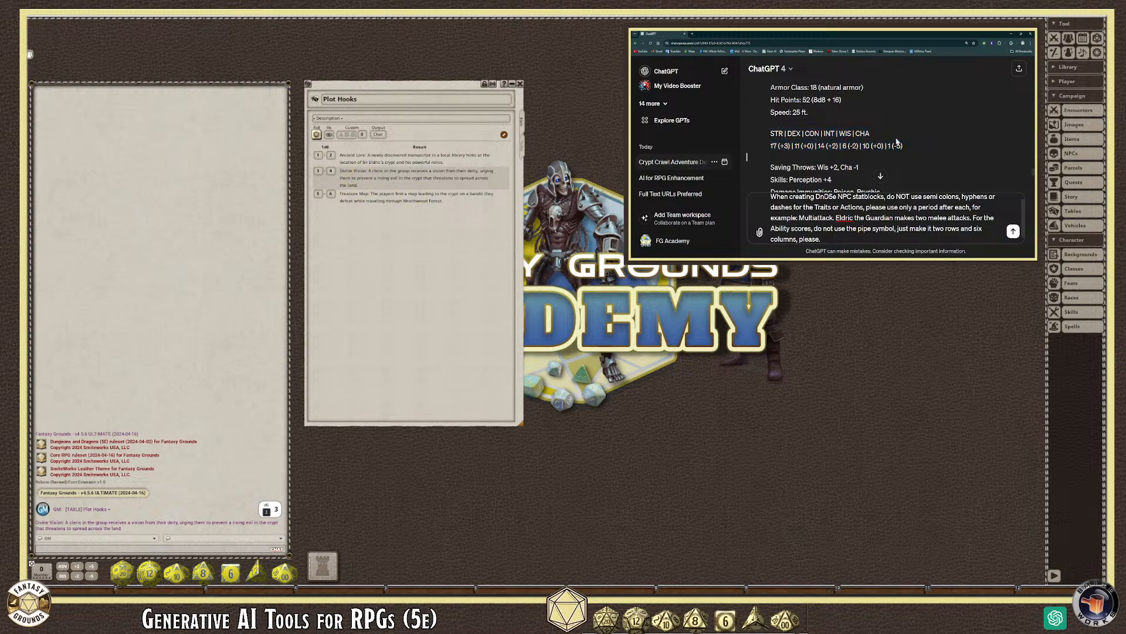
pyautogui.moveTo(836, 133); pyautogui.dragTo(821, 133)
pyautogui.click(821, 133)
pyautogui.scroll(-3, 919, 143)
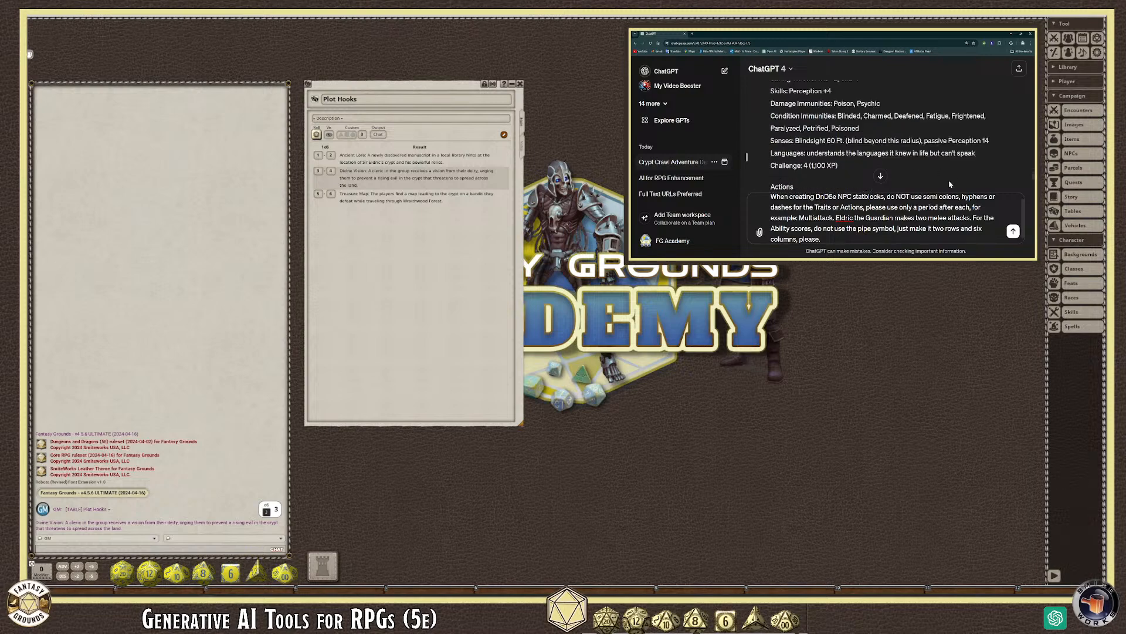
pyautogui.scroll(-1, 995, 231)
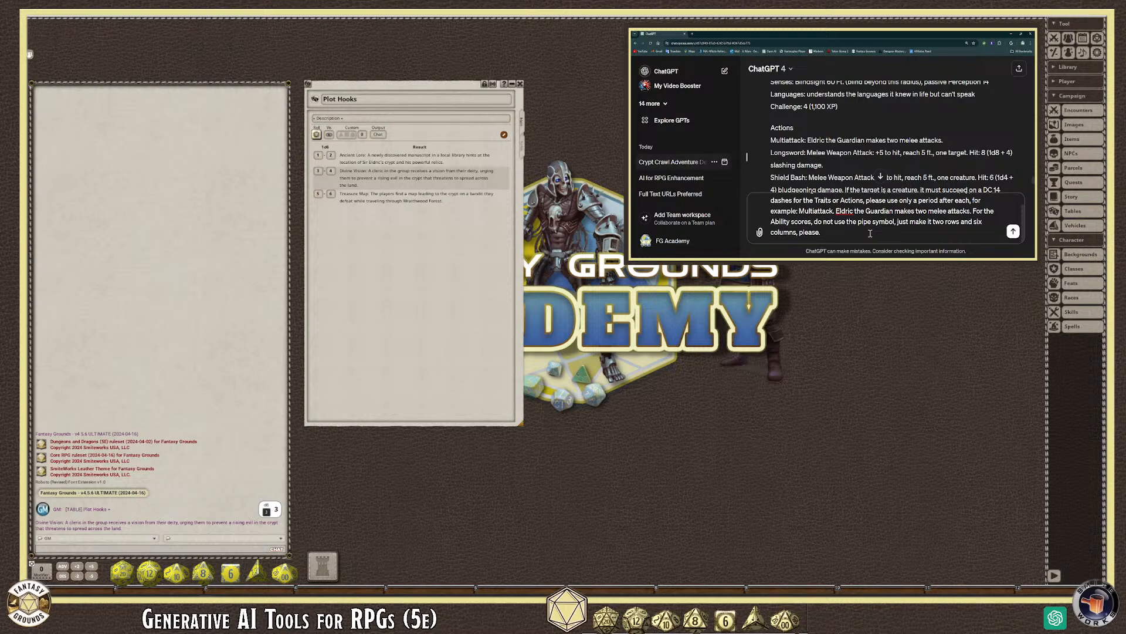
pyautogui.write('Remembve')
pyautogui.write('ber this')
pyautogui.scroll(1, 851, 214)
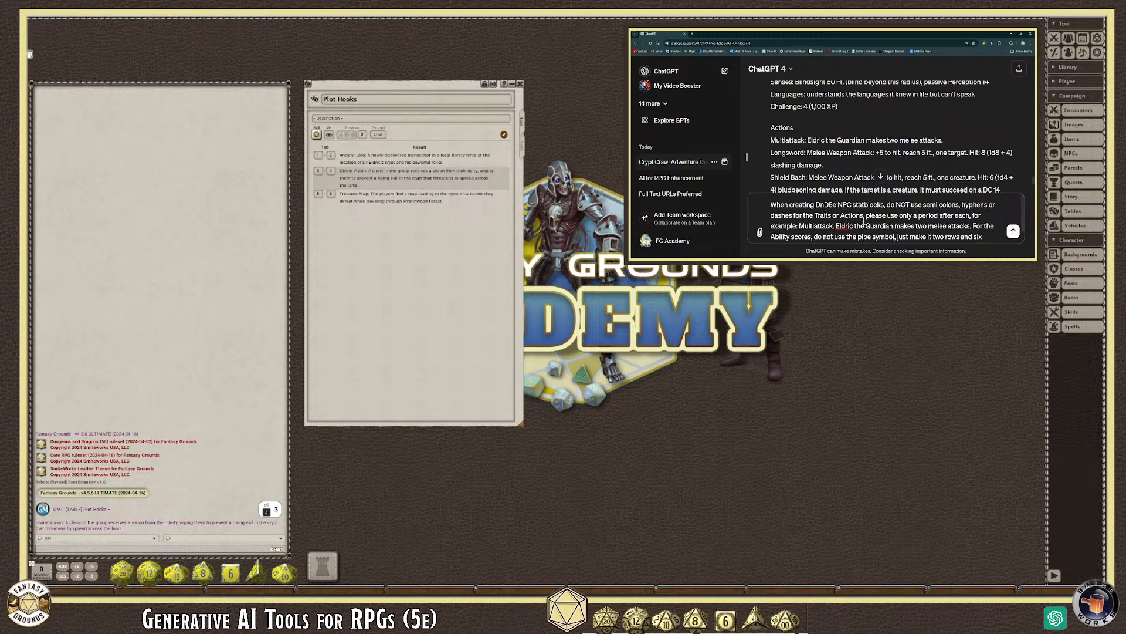
pyautogui.click(1013, 231)
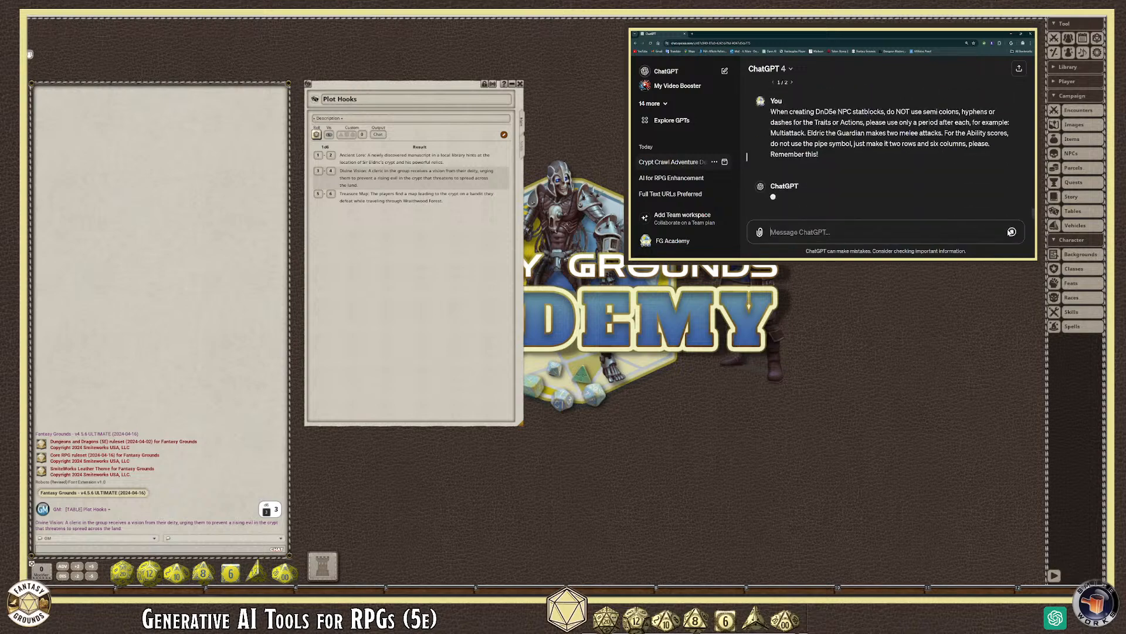
# Step: Start a new message reading "This is wrong:" followed by the two ability score lines copied from the revised statblock
pyautogui.moveTo(820, 182)
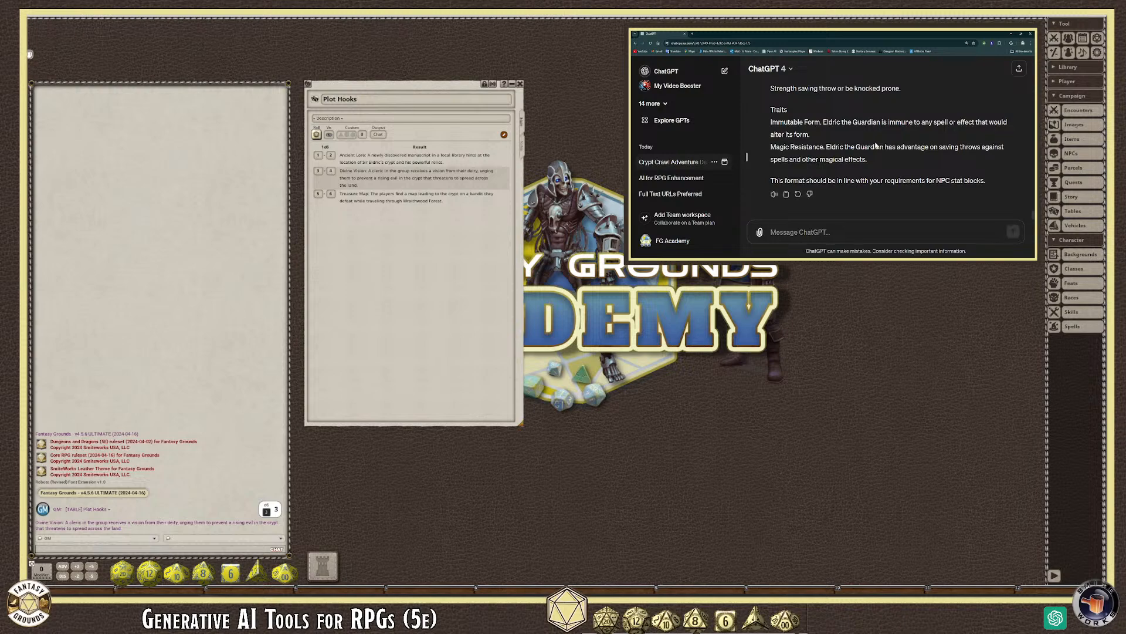
pyautogui.scroll(3, 928, 170)
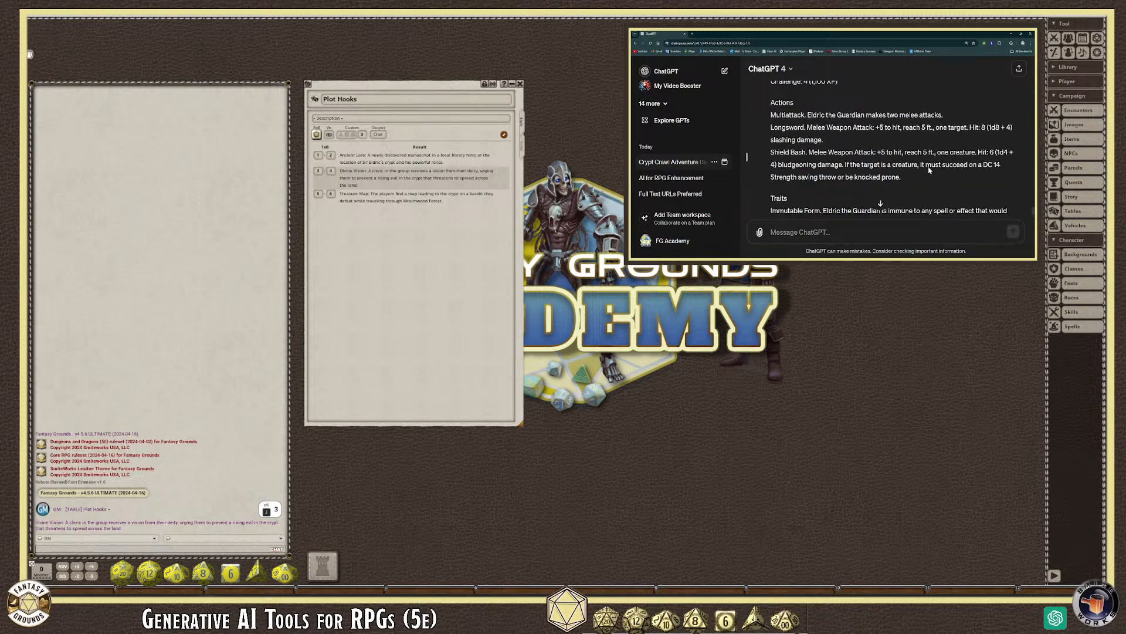
pyautogui.scroll(3, 929, 168)
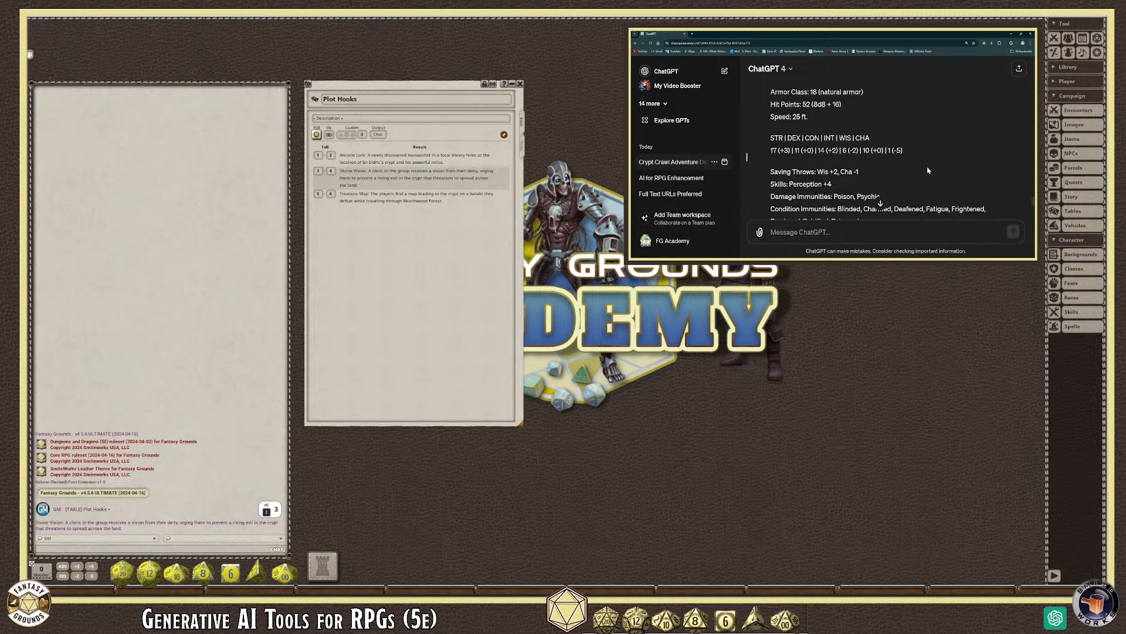
pyautogui.moveTo(908, 155); pyautogui.dragTo(770, 137)
pyautogui.hotkey('ctrl', 'c')
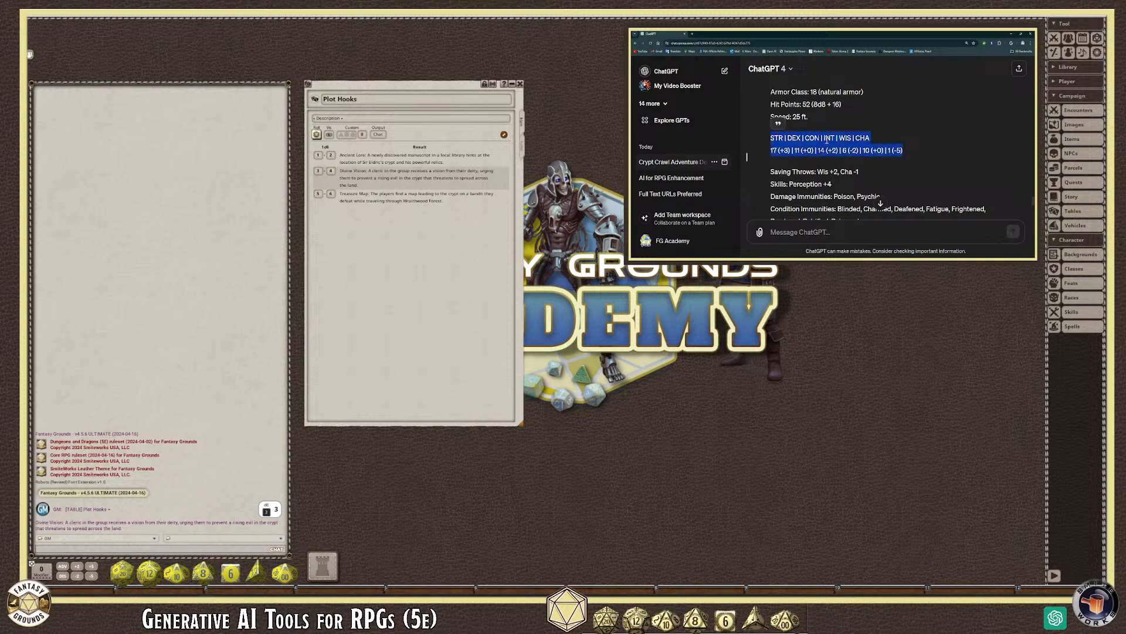
pyautogui.click(828, 230)
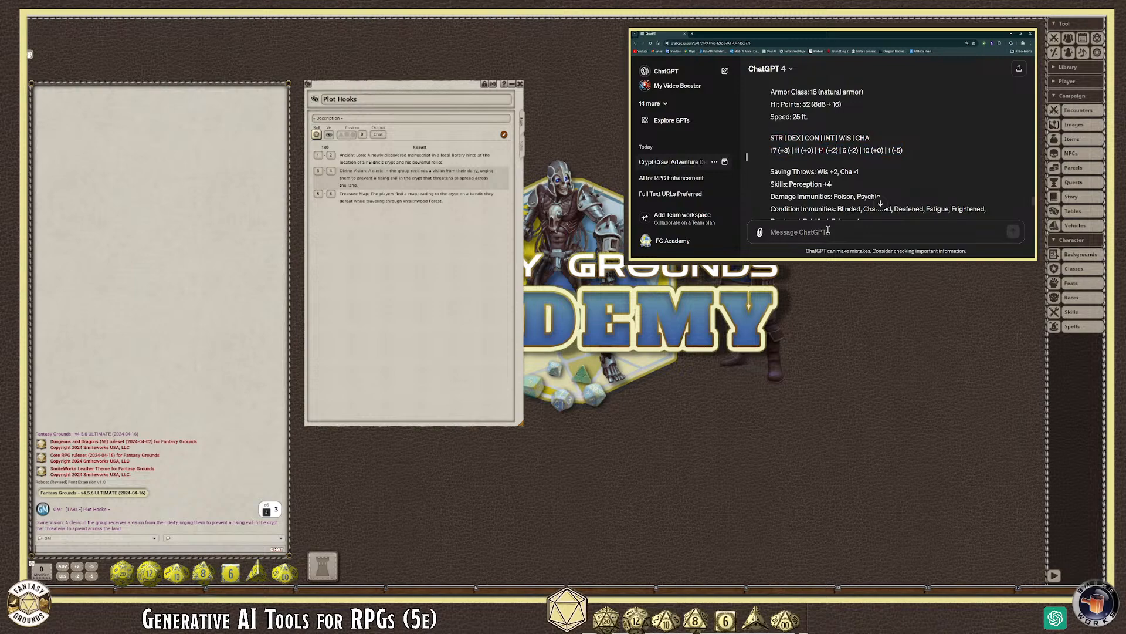
pyautogui.write('This is wrong:')
pyautogui.hotkey('shift', 'Return')
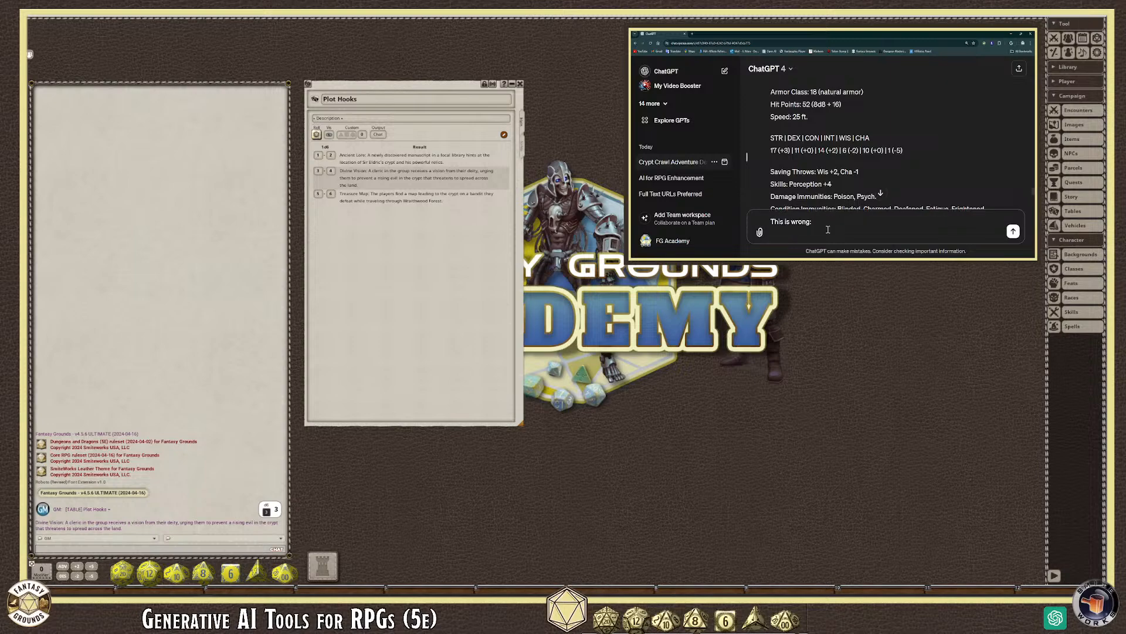
pyautogui.hotkey('ctrl', 'v')
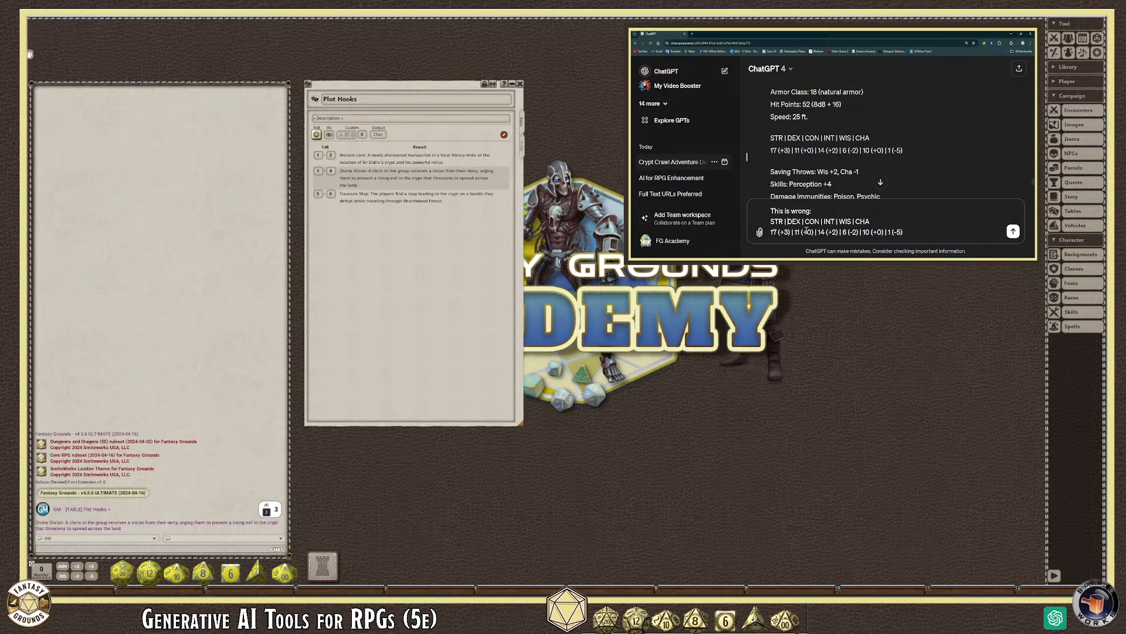
pyautogui.press('BackSpace')
pyautogui.press('BackSpace')
pyautogui.click(804, 224)
pyautogui.press('BackSpace')
pyautogui.hotkey('ctrl', 'z')
pyautogui.hotkey('ctrl', 'z')
pyautogui.hotkey('ctrl', 'z')
# Step: Add "Remove the | pipe symbol. Remember this." on a new line below the ability scores and submit the message
pyautogui.click(916, 230)
pyautogui.hotkey('shift', 'Return')
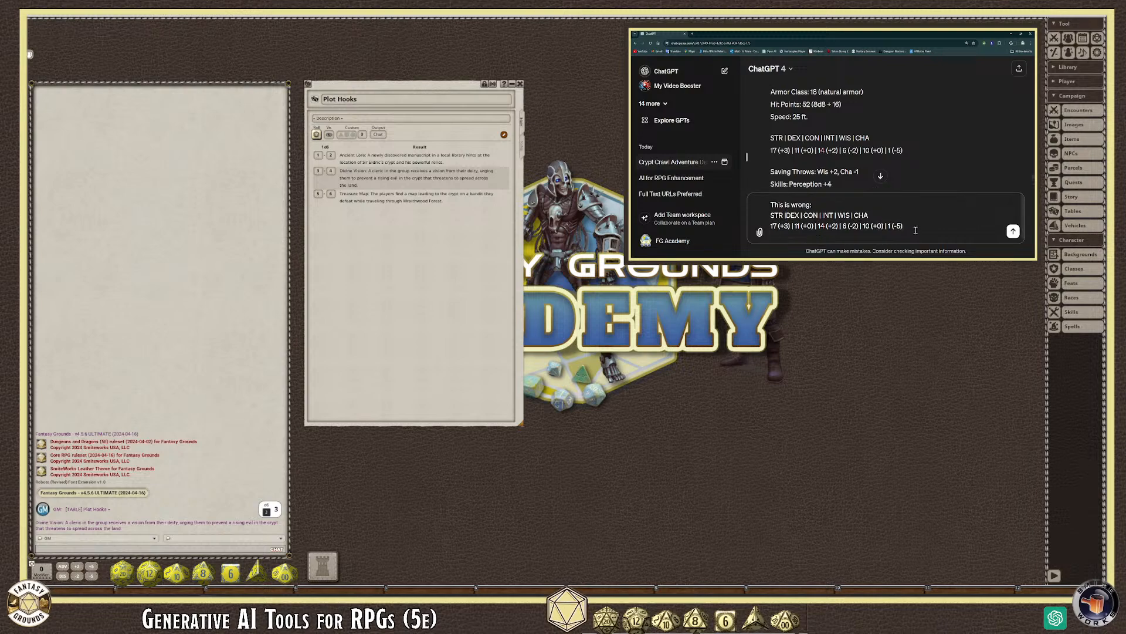
pyautogui.write('Remove the')
pyautogui.write(' | pipe symbol')
pyautogui.write(' se')
pyautogui.press('Return')
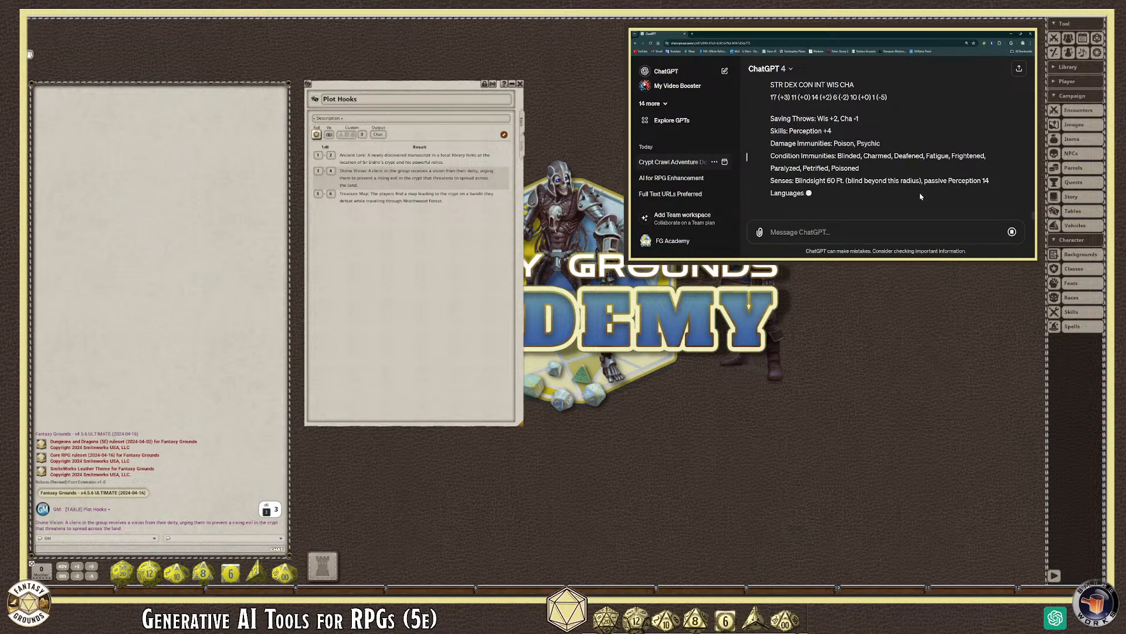
# Step: Review the regenerated Eldric the Guardian statblock and select its text up to the reply's introduction
pyautogui.scroll(5, 827, 124)
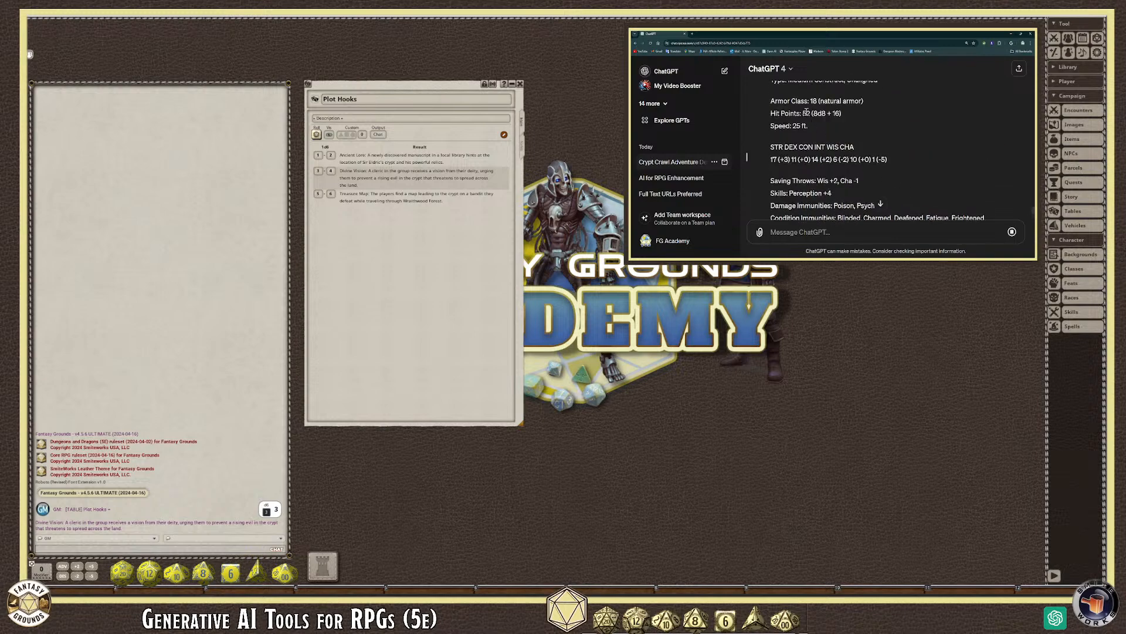
pyautogui.scroll(-8, 868, 170)
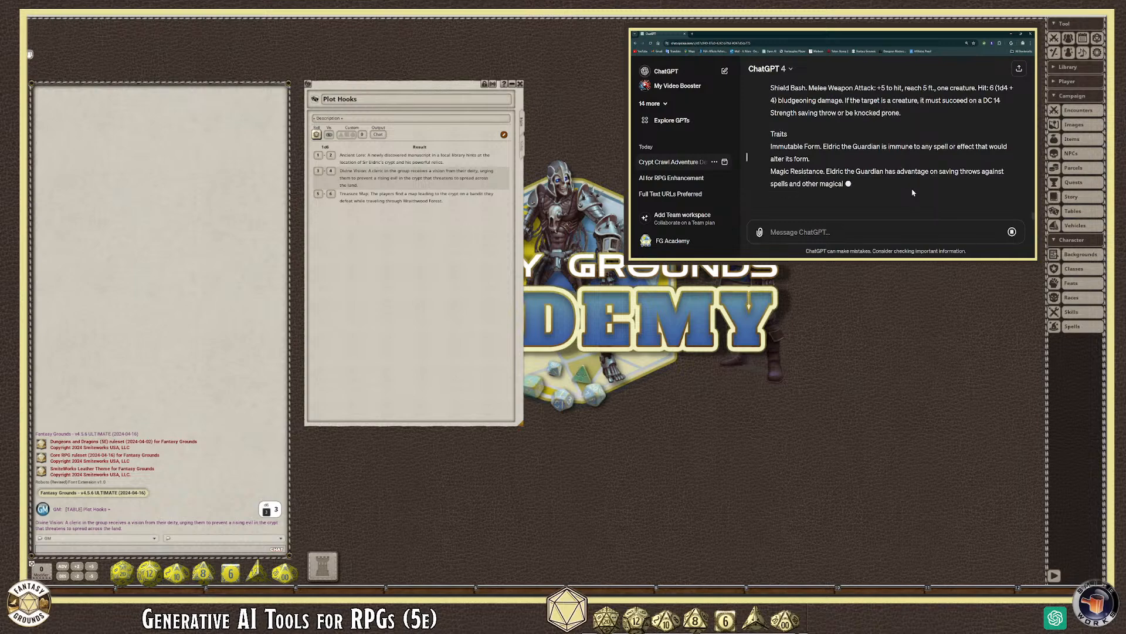
pyautogui.scroll(2, 879, 184)
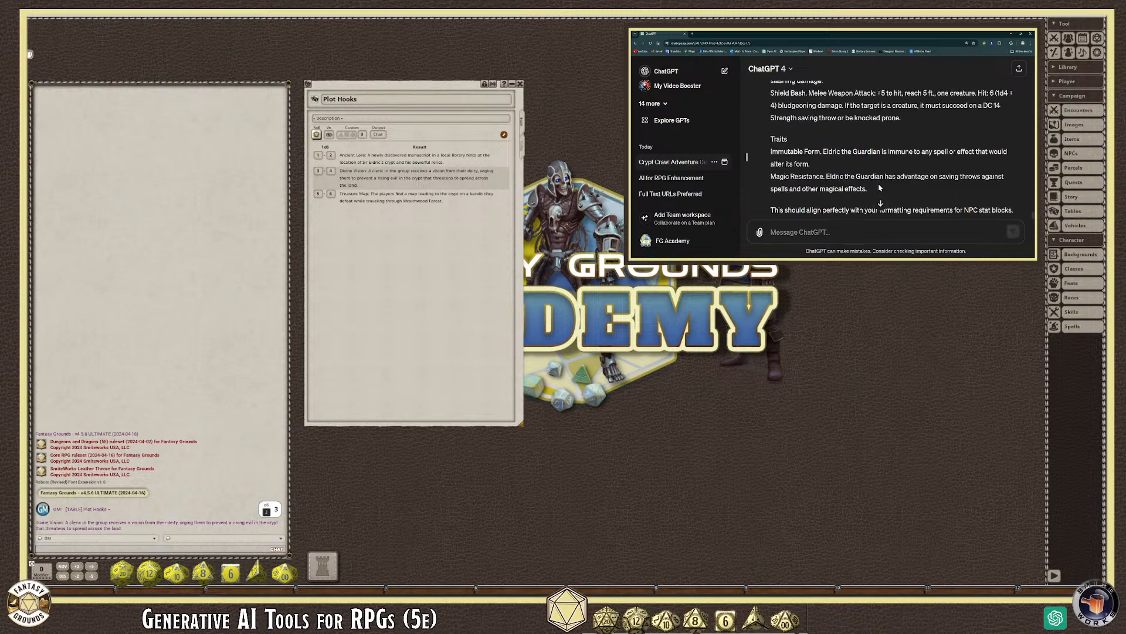
pyautogui.scroll(-2, 878, 184)
pyautogui.moveTo(871, 165); pyautogui.dragTo(794, 180)
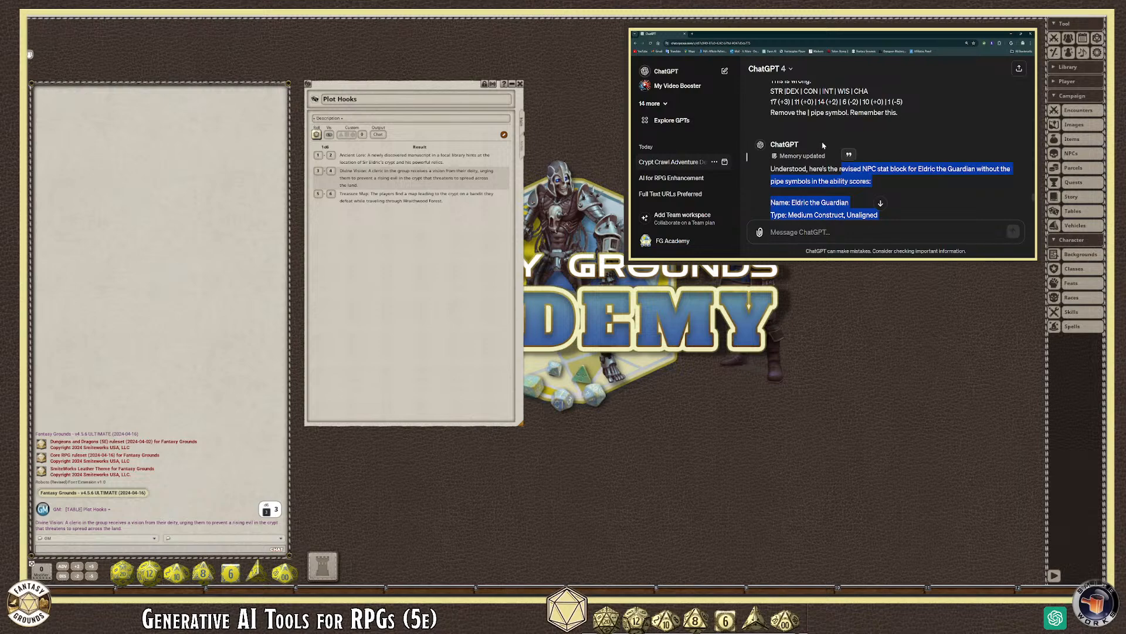
# Step: Switch to Fantasy Grounds, open the NPC list, and create and select a new group for the adventure's NPCs
pyautogui.click(59, 142)
pyautogui.click(1083, 153)
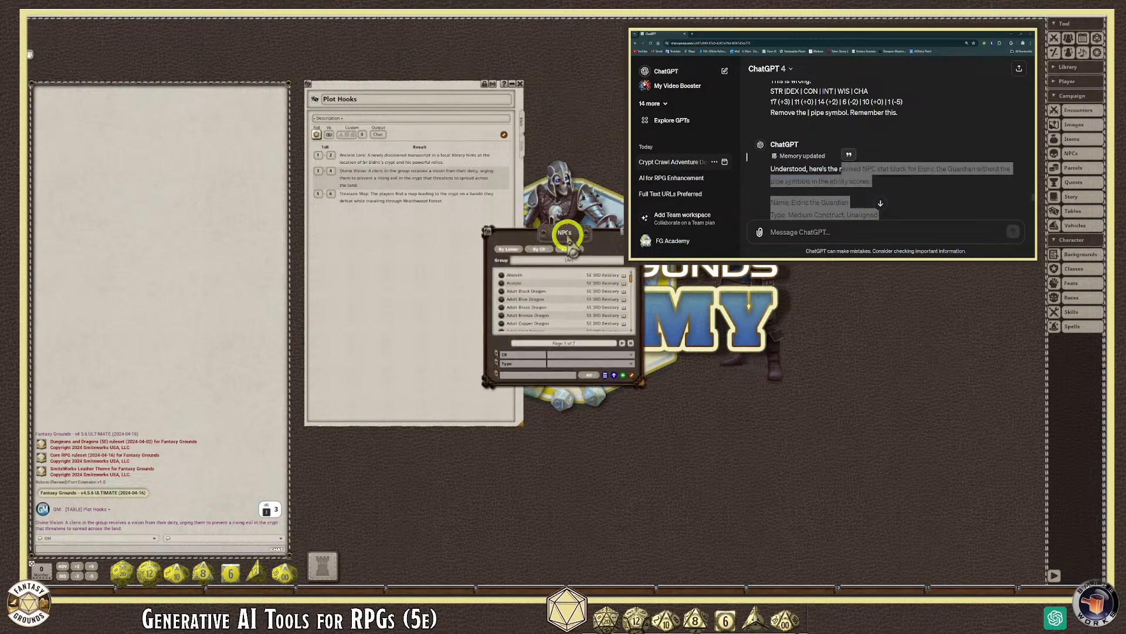
pyautogui.moveTo(567, 235); pyautogui.dragTo(423, 137)
pyautogui.click(486, 167)
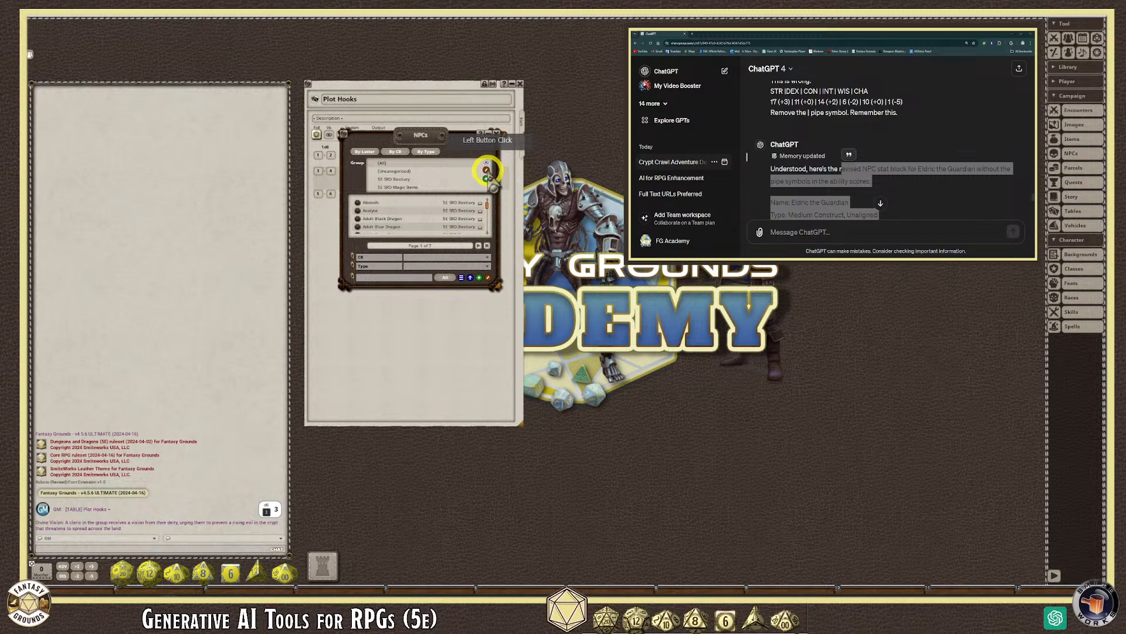
pyautogui.click(487, 178)
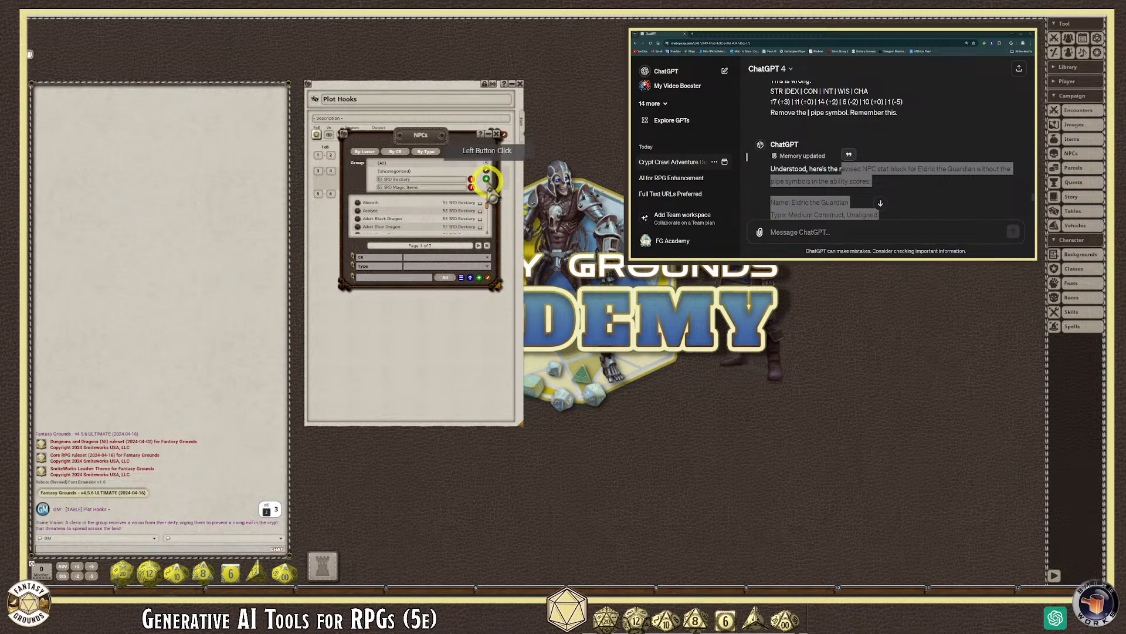
pyautogui.click(423, 170)
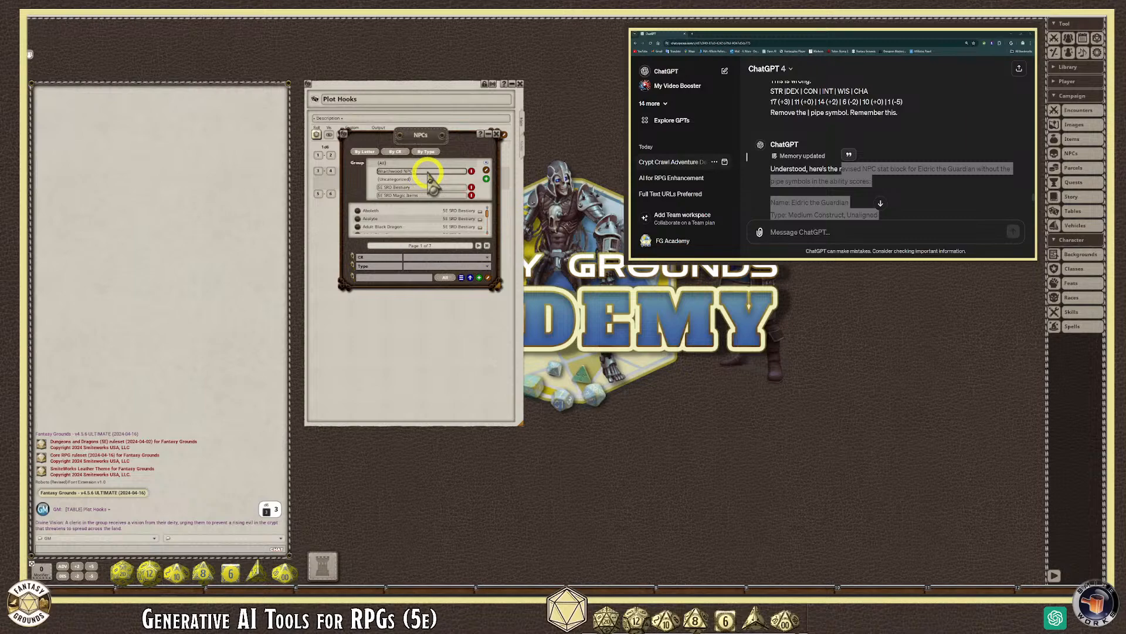
pyautogui.click(487, 171)
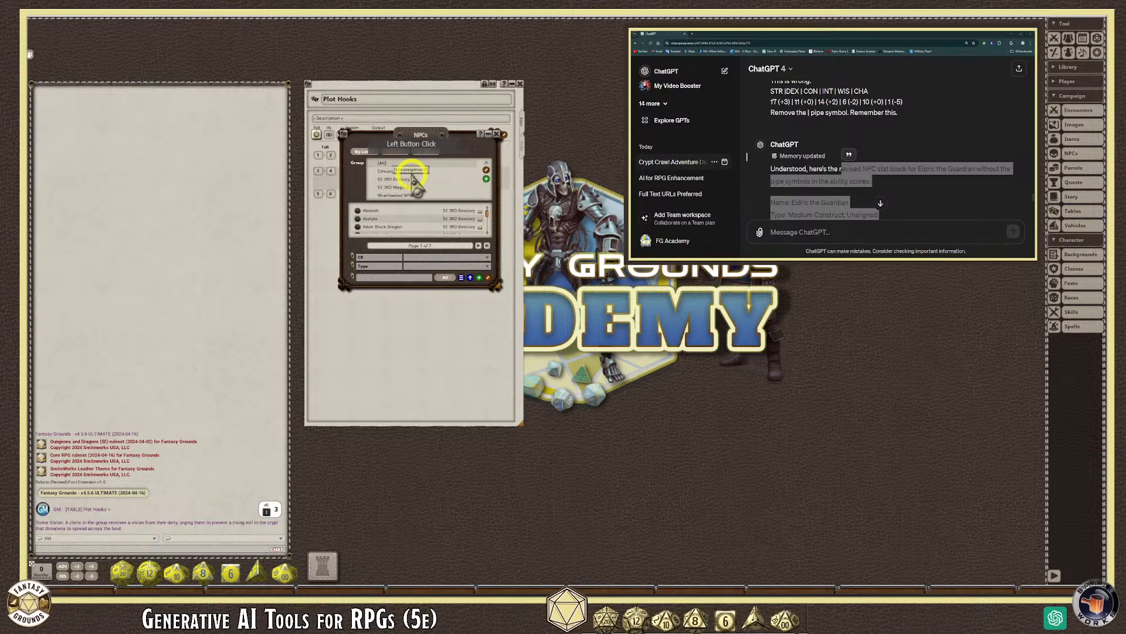
pyautogui.click(404, 196)
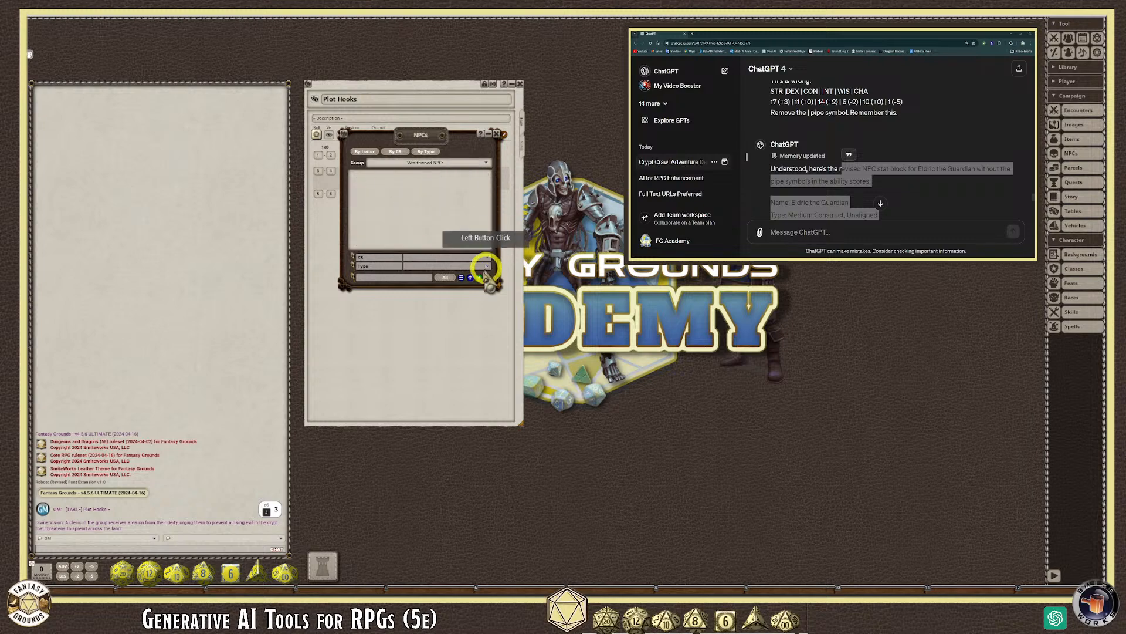
# Step: Open the NPC import window for this group and paste the copied Eldric the Guardian statblock into its statblock field
pyautogui.click(461, 277)
pyautogui.moveTo(546, 207); pyautogui.dragTo(471, 121)
pyautogui.click(409, 160)
pyautogui.click(503, 190)
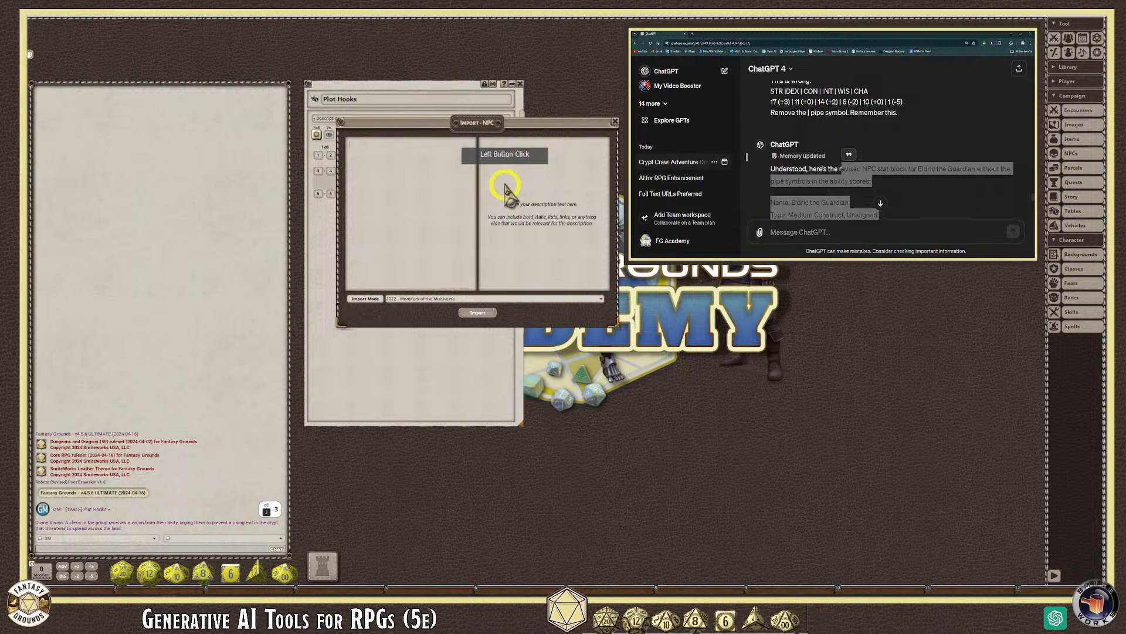
pyautogui.hotkey('ctrl', 'v')
pyautogui.scroll(10, 429, 212)
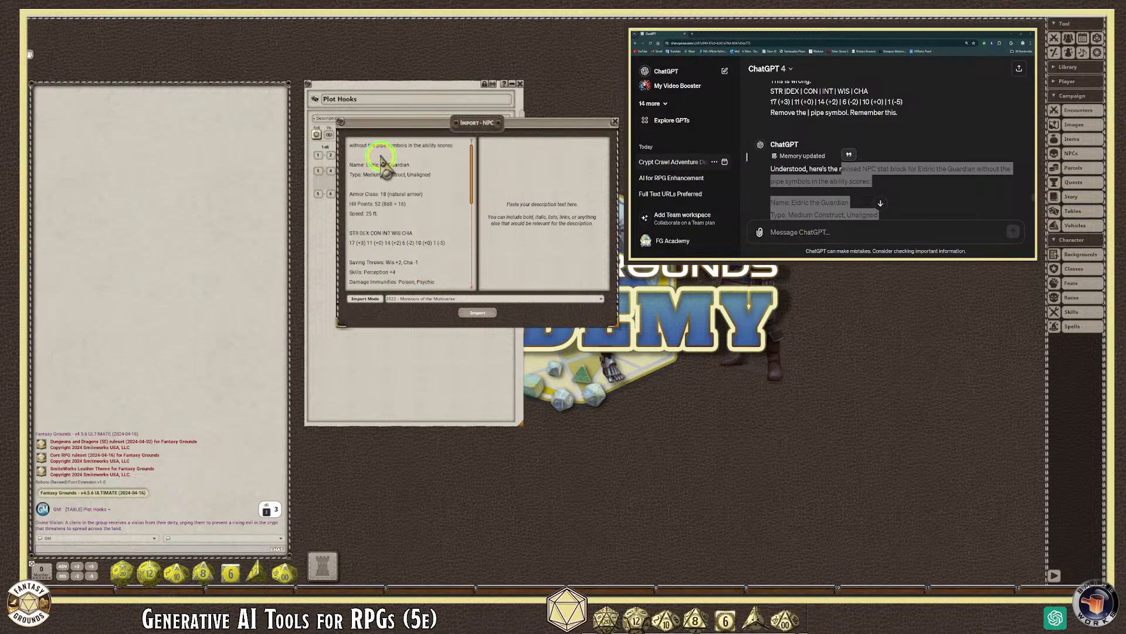
# Step: Remove the blank lines between the paragraphs of the pasted statblock
pyautogui.rightClick(381, 157)
pyautogui.click(360, 137)
pyautogui.click(360, 138)
pyautogui.click(446, 215)
pyautogui.scroll(1, 445, 214)
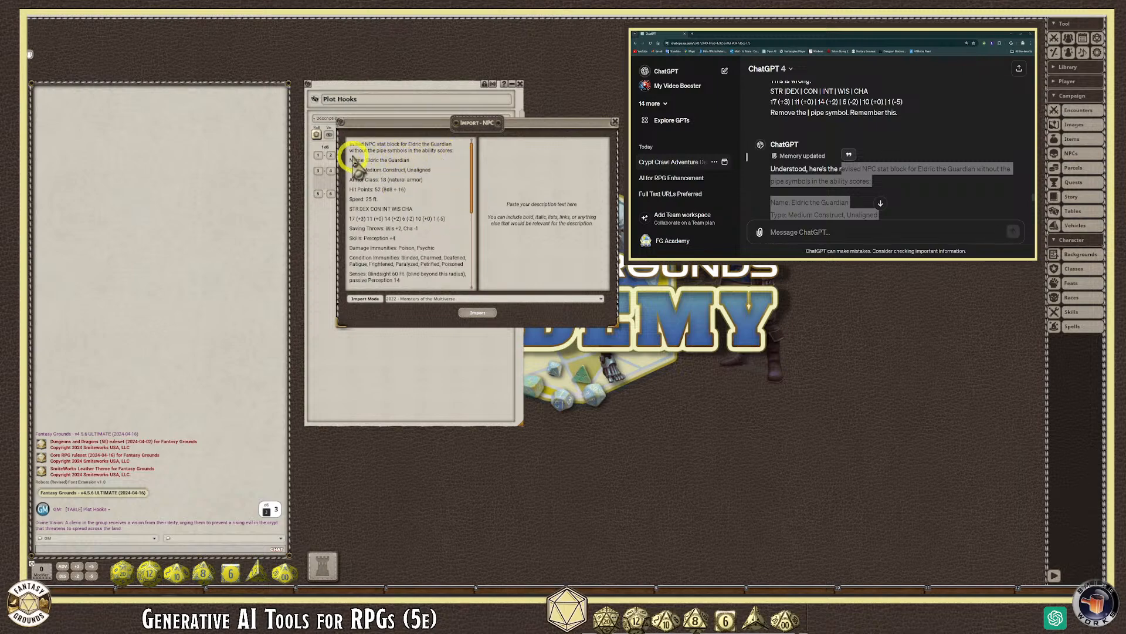
# Step: Delete ChatGPT's introductory sentence in front of the "Name: Eldric the Guardian" line
pyautogui.click(401, 167)
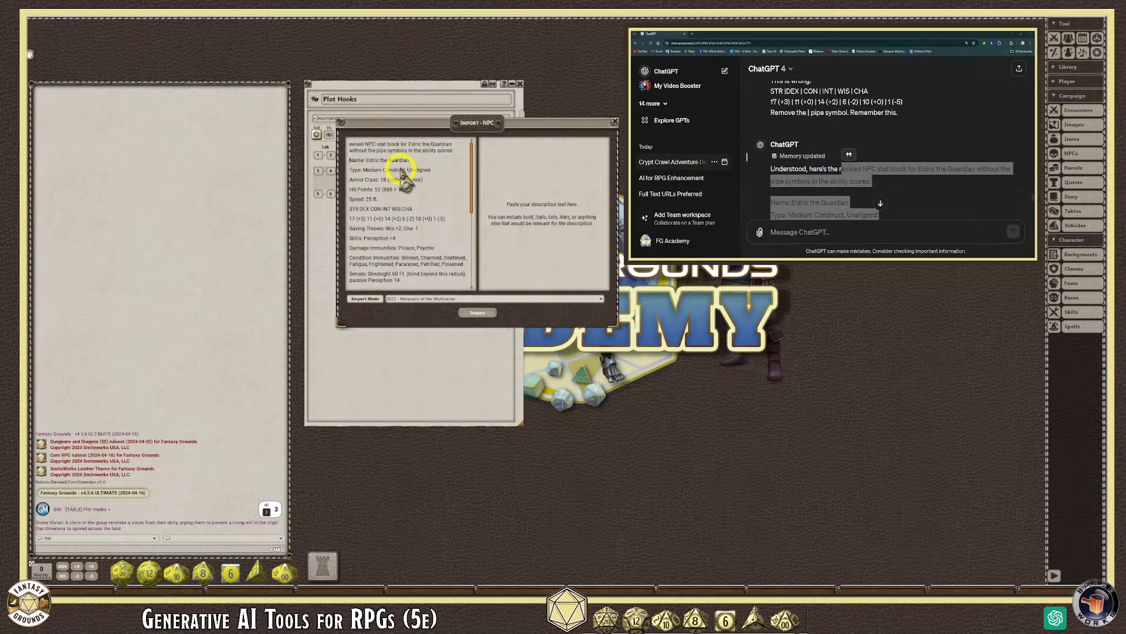
pyautogui.press('BackSpace')
pyautogui.press('BackSpace')
pyautogui.press('BackSpace')
pyautogui.press('BackSpace')
pyautogui.press('BackSpace')
pyautogui.press('BackSpace')
pyautogui.press('BackSpace')
pyautogui.press('BackSpace')
pyautogui.press('BackSpace')
pyautogui.press('BackSpace')
pyautogui.press('BackSpace')
pyautogui.press('BackSpace')
pyautogui.press('BackSpace')
pyautogui.press('BackSpace')
pyautogui.press('BackSpace')
pyautogui.press('BackSpace')
pyautogui.press('BackSpace')
pyautogui.press('BackSpace')
pyautogui.press('BackSpace')
pyautogui.press('BackSpace')
pyautogui.press('BackSpace')
pyautogui.press('BackSpace')
pyautogui.press('BackSpace')
pyautogui.press('BackSpace')
pyautogui.press('BackSpace')
pyautogui.press('BackSpace')
pyautogui.press('BackSpace')
pyautogui.press('BackSpace')
pyautogui.press('BackSpace')
pyautogui.press('BackSpace')
pyautogui.press('BackSpace')
pyautogui.press('BackSpace')
pyautogui.press('BackSpace')
pyautogui.press('BackSpace')
pyautogui.press('BackSpace')
pyautogui.press('BackSpace')
pyautogui.press('BackSpace')
pyautogui.press('BackSpace')
pyautogui.press('BackSpace')
pyautogui.press('BackSpace')
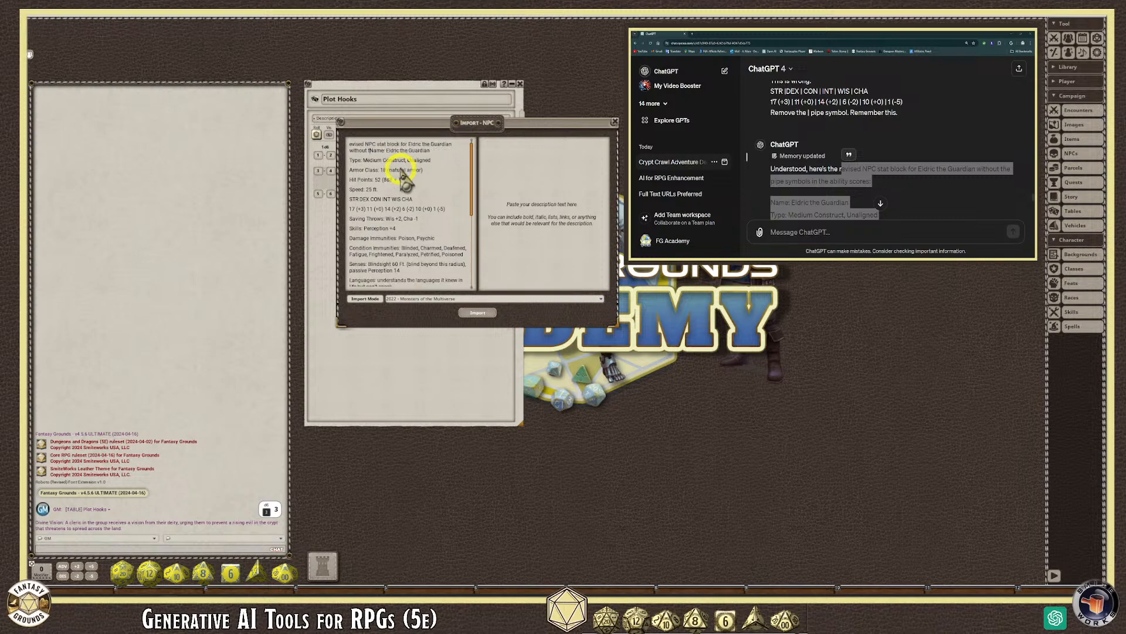
pyautogui.press('BackSpace')
pyautogui.press('BackSpace')
pyautogui.press('BackSpace')
pyautogui.press('BackSpace')
pyautogui.press('BackSpace')
pyautogui.press('BackSpace')
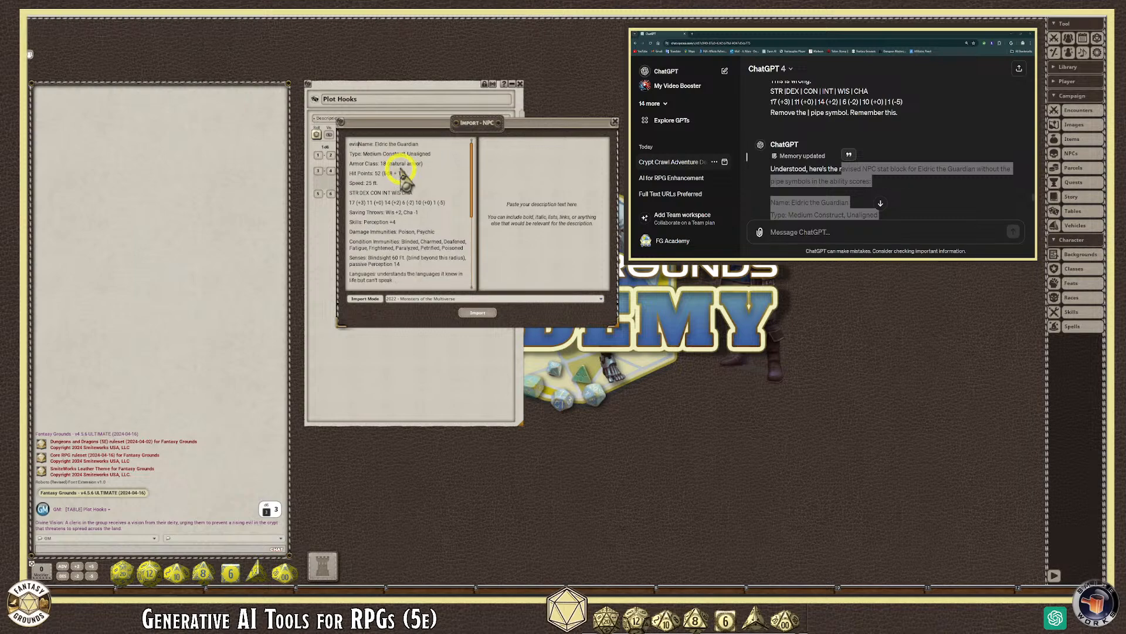
# Step: Check the statblock text through to its traits and import it as an NPC
pyautogui.scroll(-5, 435, 247)
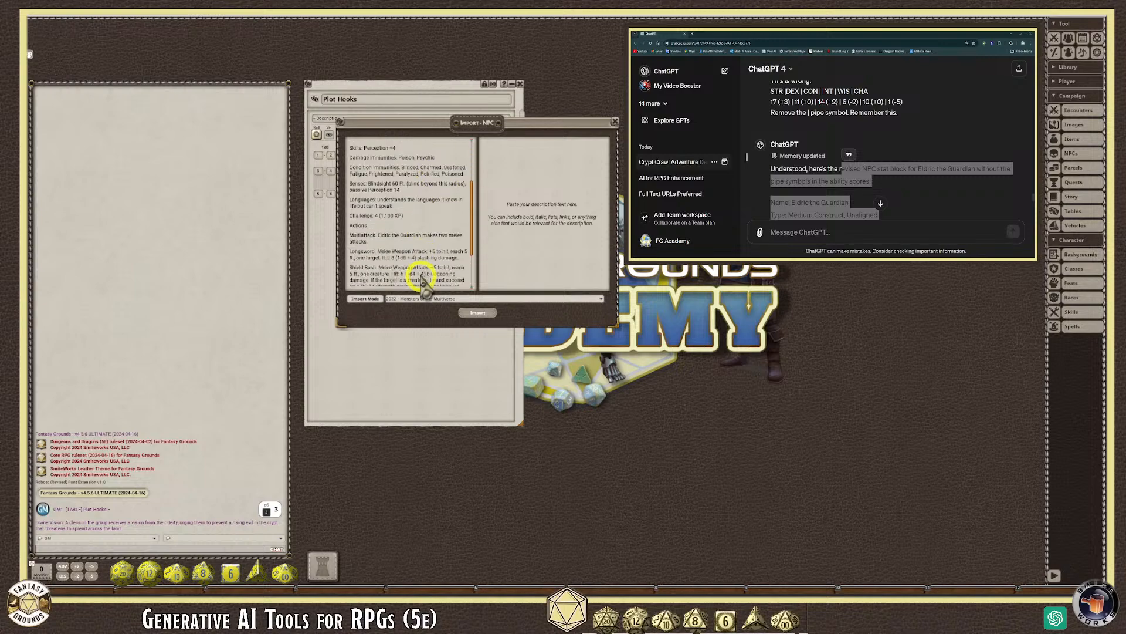
pyautogui.scroll(-1, 427, 283)
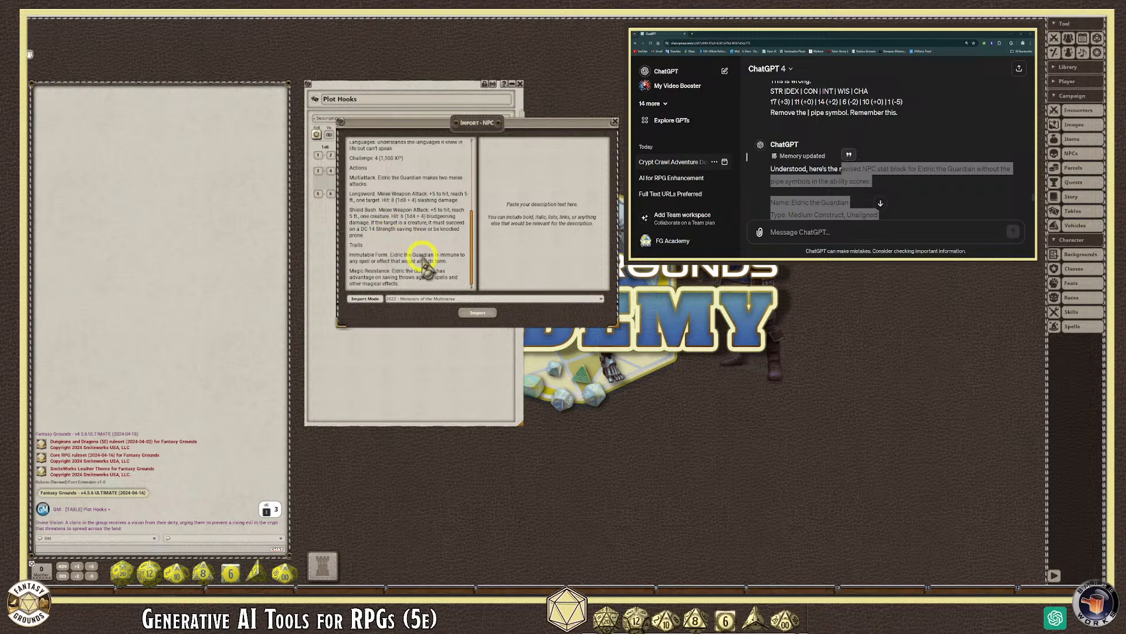
pyautogui.click(478, 313)
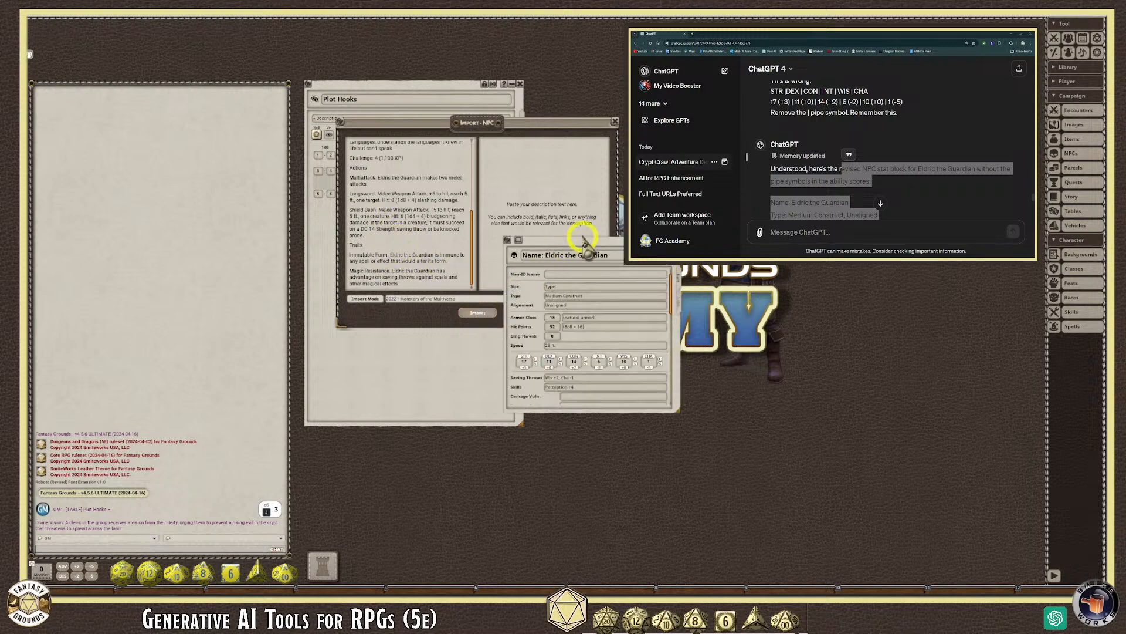
# Step: Move and enlarge the imported Eldric record to examine its stats, traits and actions, and view its description text
pyautogui.moveTo(583, 244); pyautogui.dragTo(498, 94)
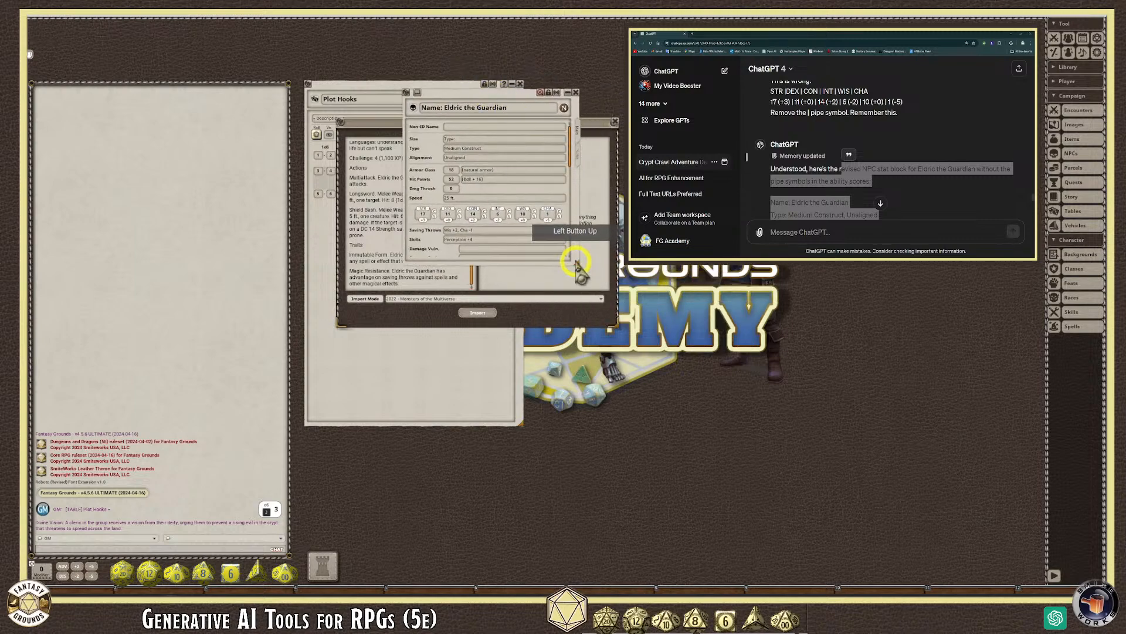
pyautogui.moveTo(578, 266); pyautogui.dragTo(736, 527)
pyautogui.moveTo(538, 397); pyautogui.dragTo(566, 399)
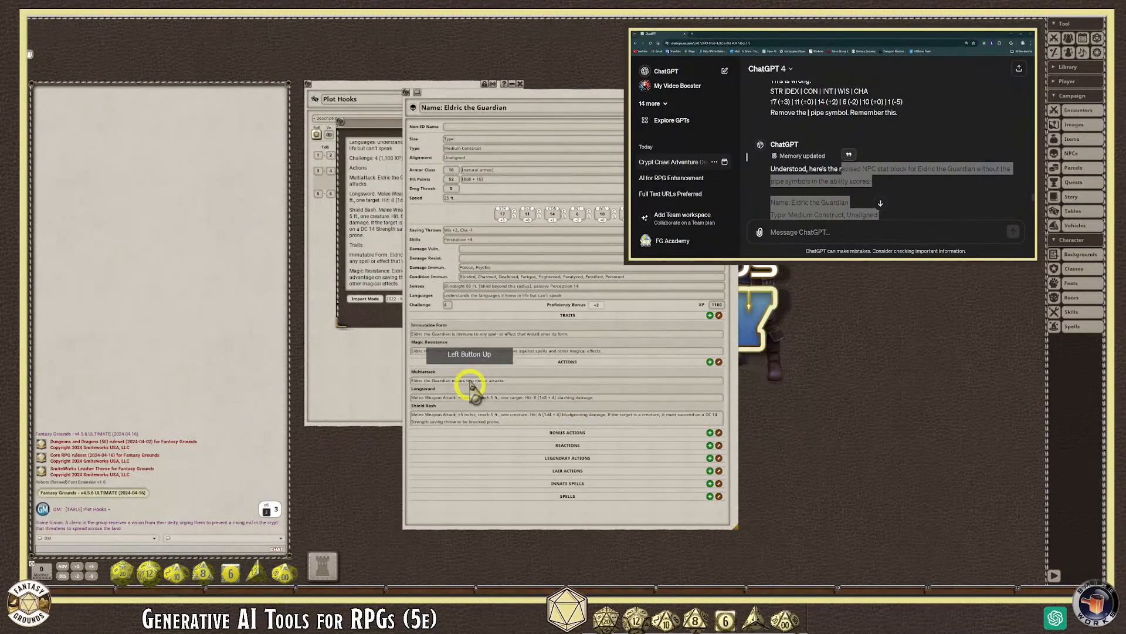
pyautogui.click(734, 181)
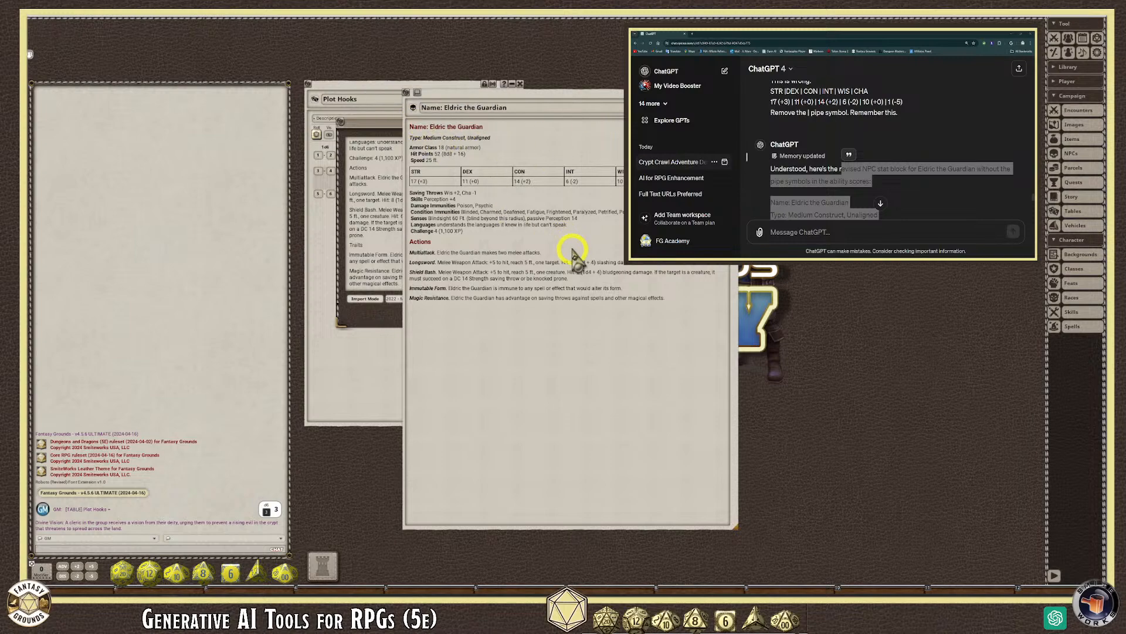
# Step: Compare the imported record with the statblock in ChatGPT and close the Eldric record
pyautogui.click(956, 183)
pyautogui.scroll(-7, 951, 194)
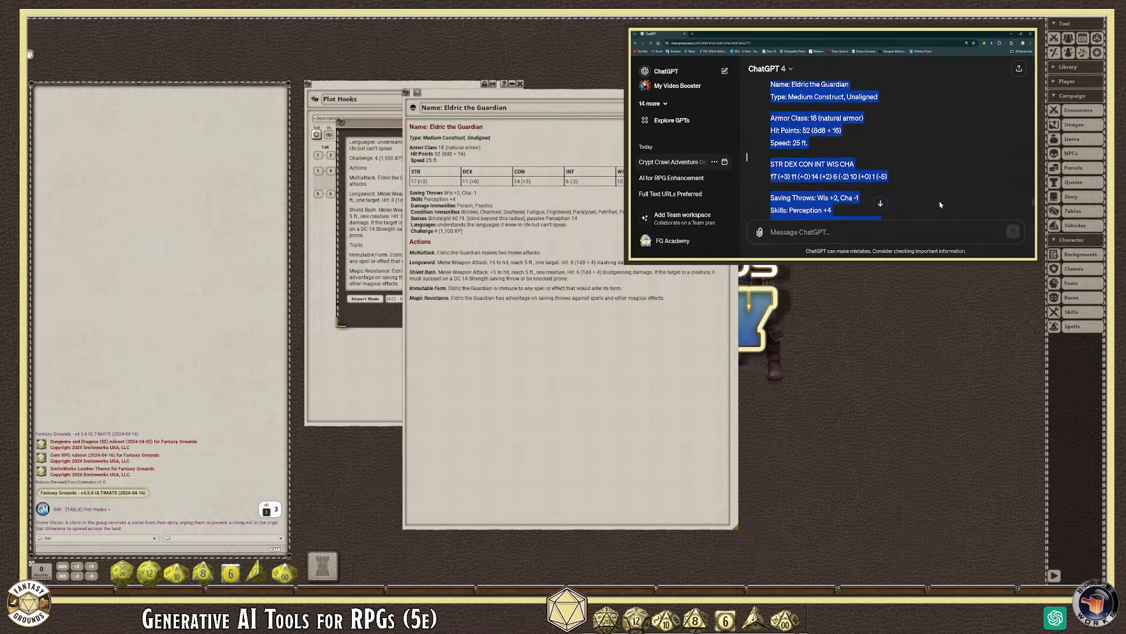
pyautogui.scroll(2, 945, 191)
pyautogui.moveTo(526, 97); pyautogui.dragTo(723, 114)
pyautogui.click(928, 110)
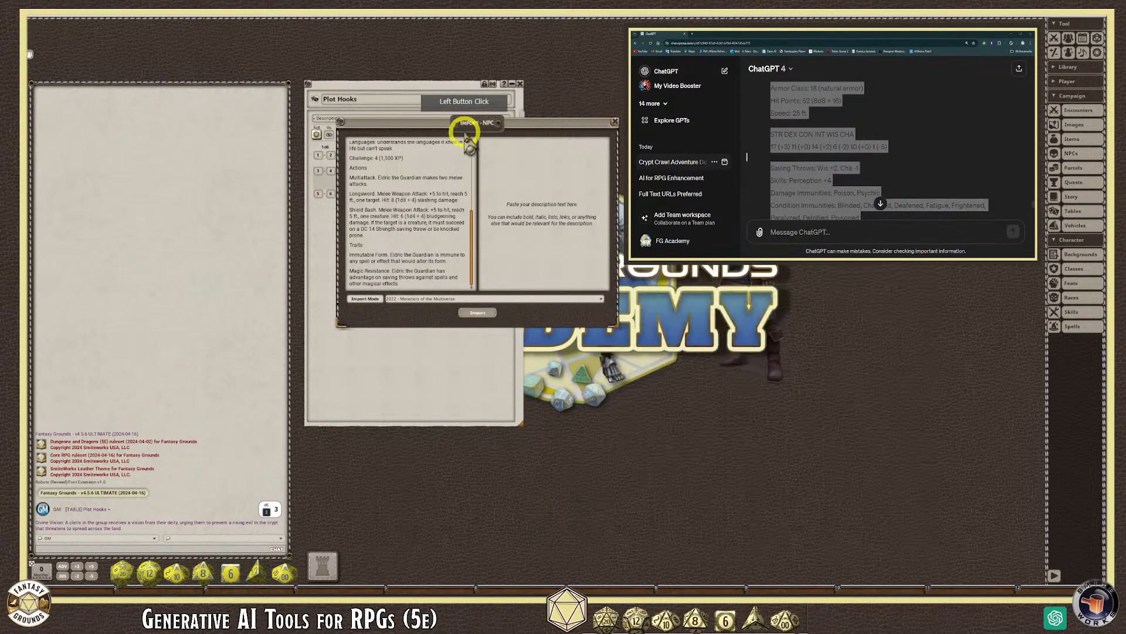
# Step: Copy the name "Eldric the Guardian" from the statblock text into the description field of the import window
pyautogui.moveTo(473, 126); pyautogui.dragTo(492, 107)
pyautogui.click(530, 150)
pyautogui.scroll(6, 433, 171)
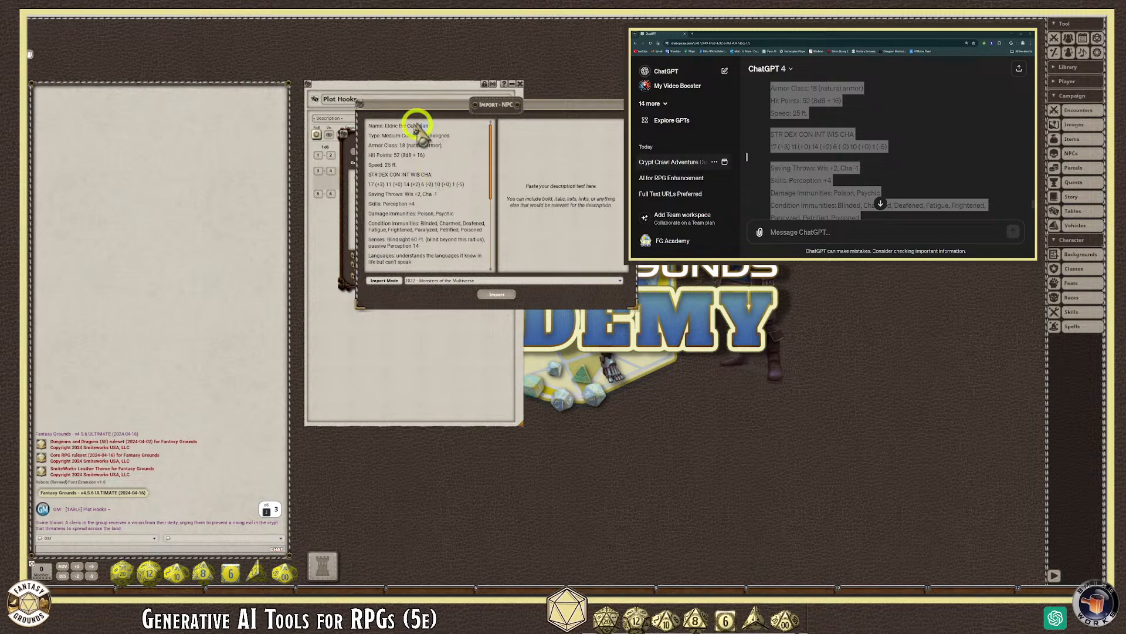
pyautogui.moveTo(429, 126); pyautogui.dragTo(388, 126)
pyautogui.hotkey('ctrl', 'c')
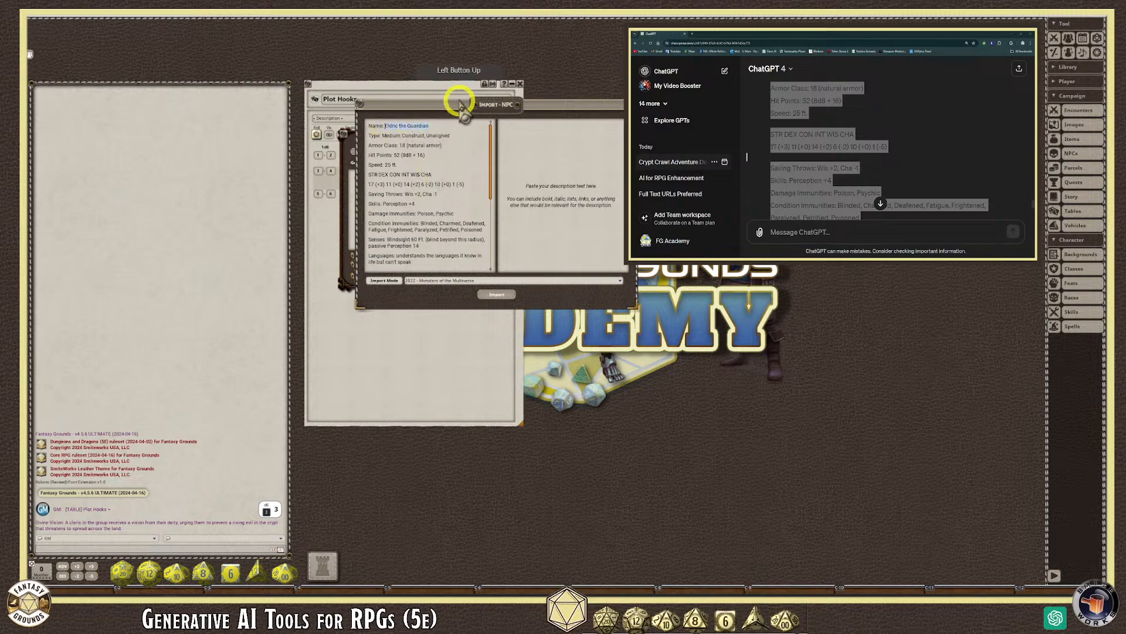
pyautogui.click(524, 131)
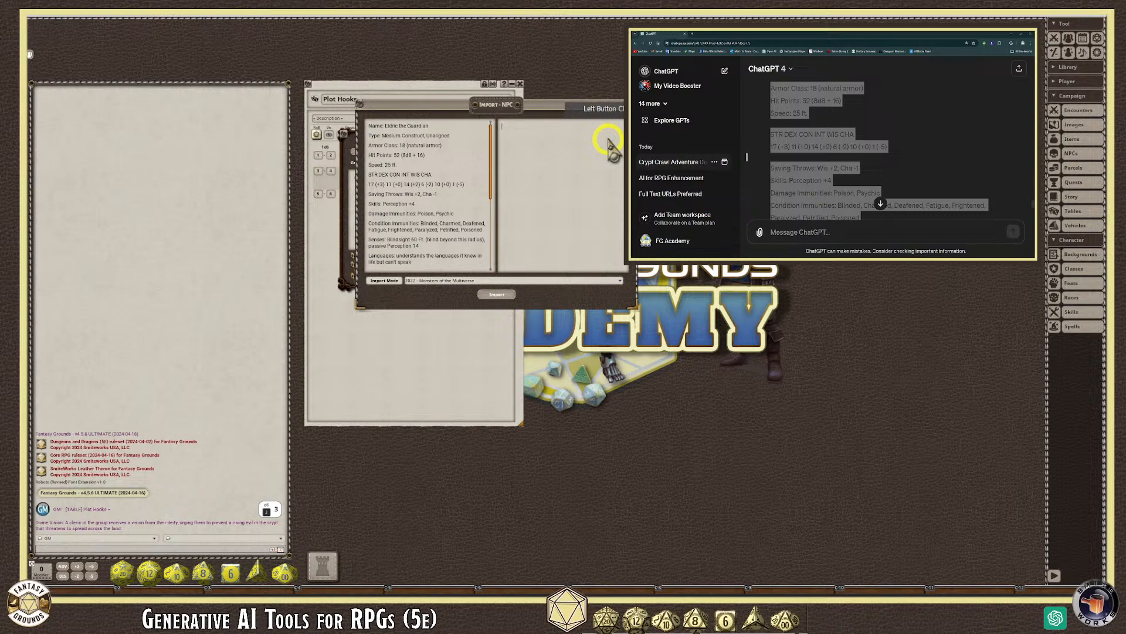
pyautogui.hotkey('ctrl', 'v')
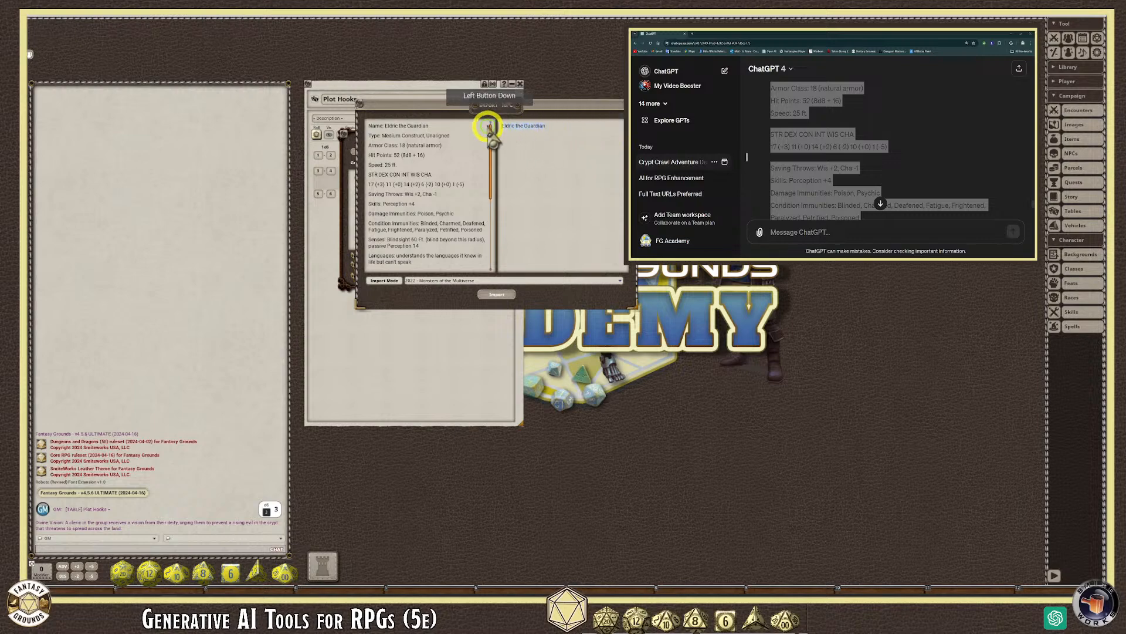
# Step: Format the name in the description as a heading and start a new line below it
pyautogui.moveTo(487, 126); pyautogui.dragTo(486, 126)
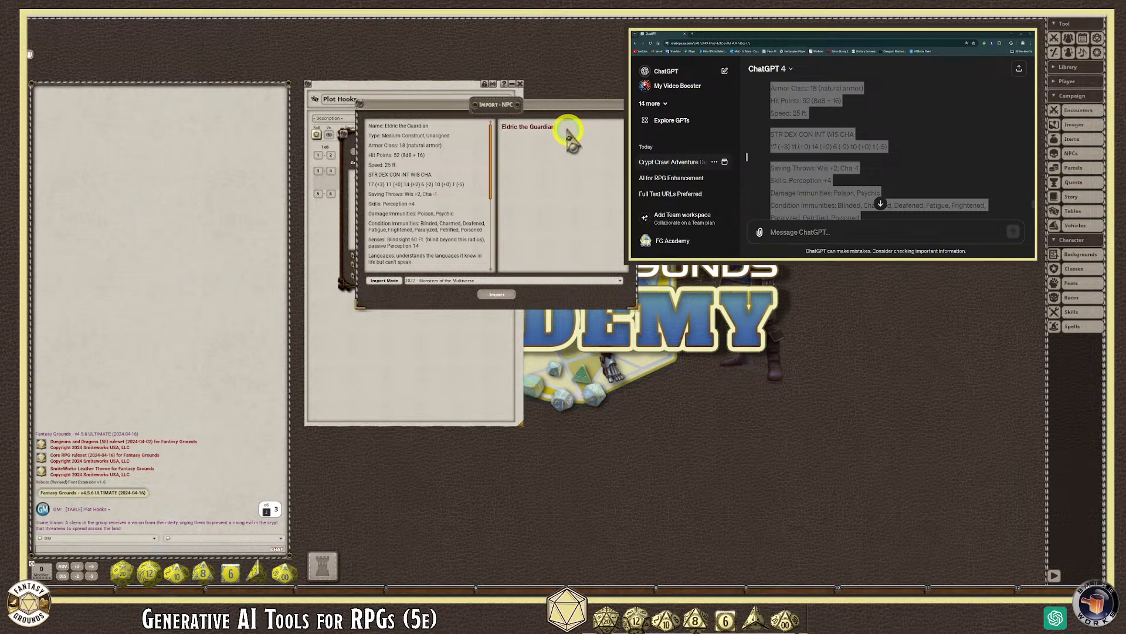
pyautogui.click(590, 140)
pyautogui.press('Return')
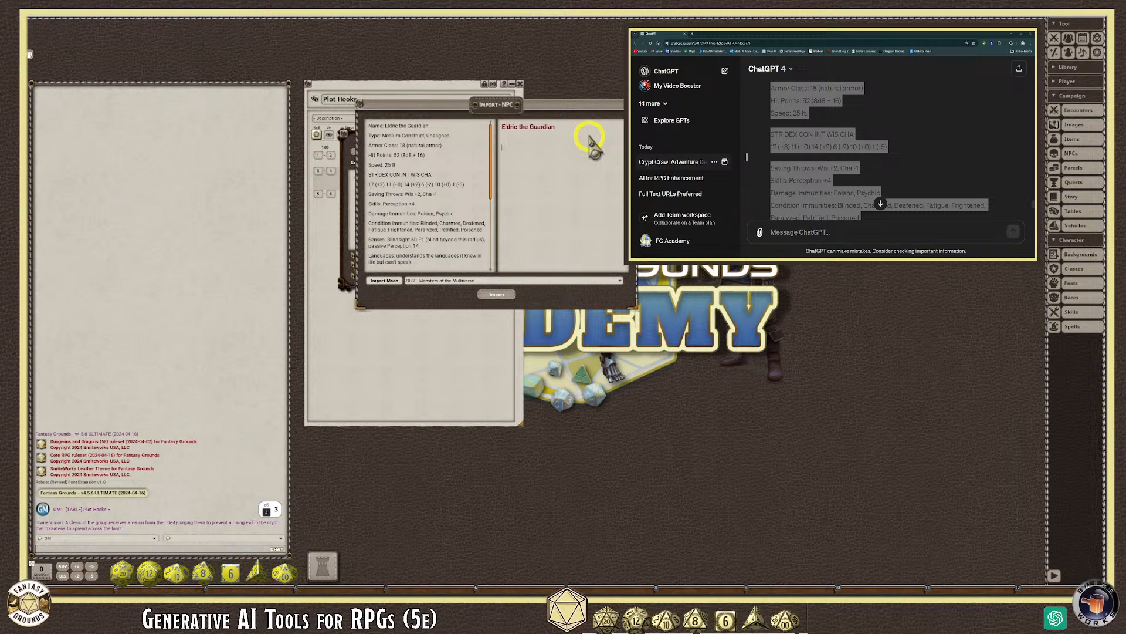
# Step: Submit to ChatGPT: "Please include the other data for Eldric, like his history, combat tactics, and a detailed description."
pyautogui.click(798, 232)
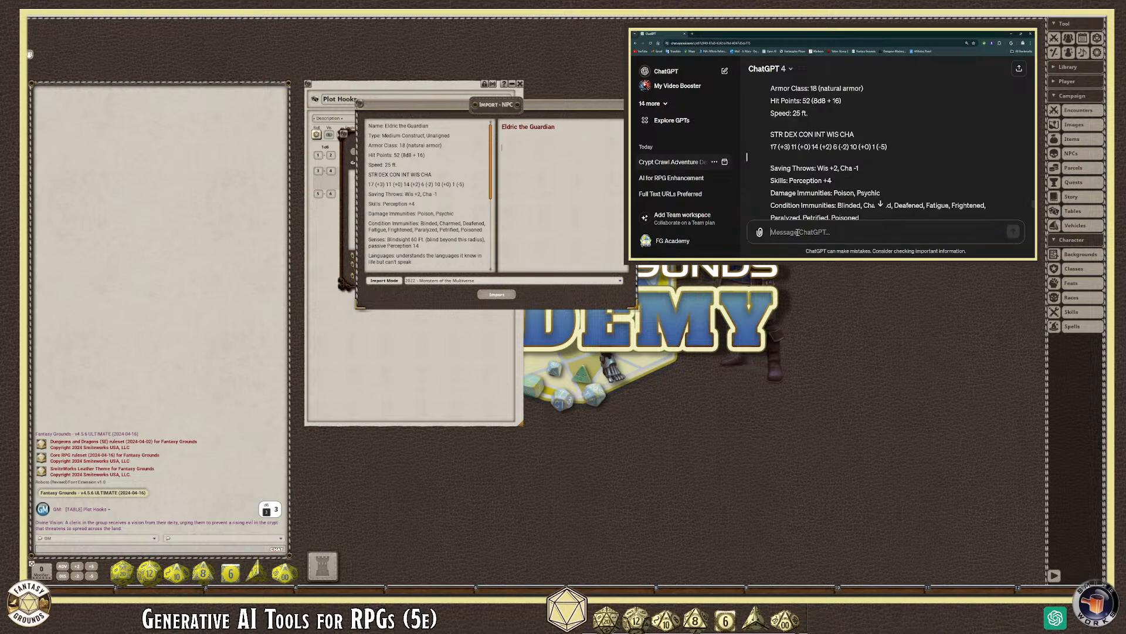
pyautogui.write('Pl')
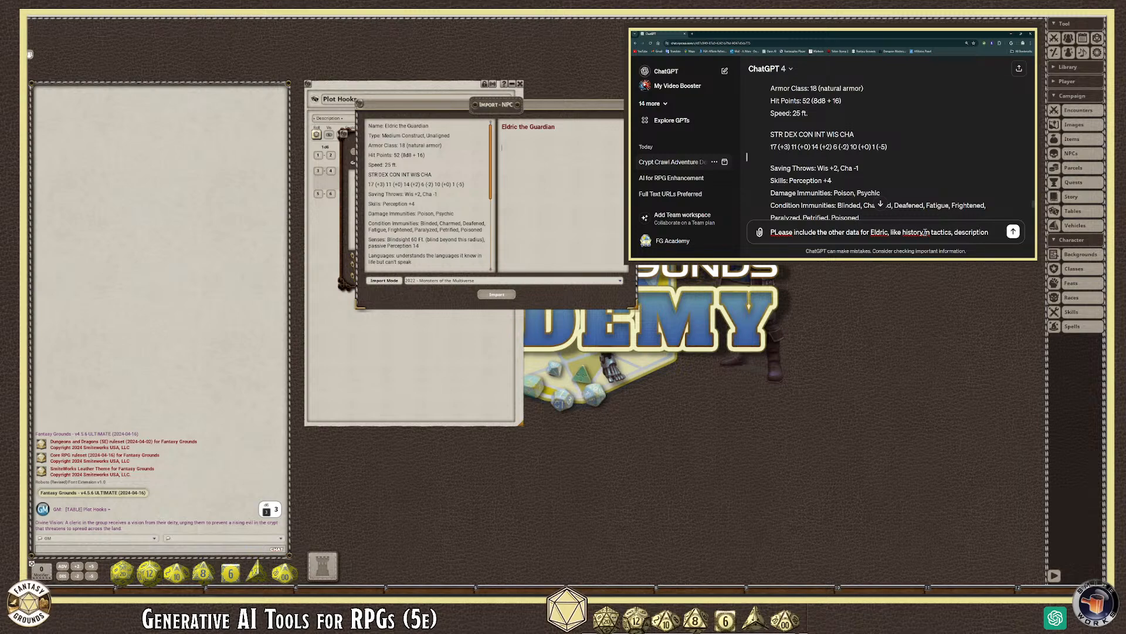
pyautogui.press('BackSpace')
pyautogui.press('BackSpace')
pyautogui.press('BackSpace')
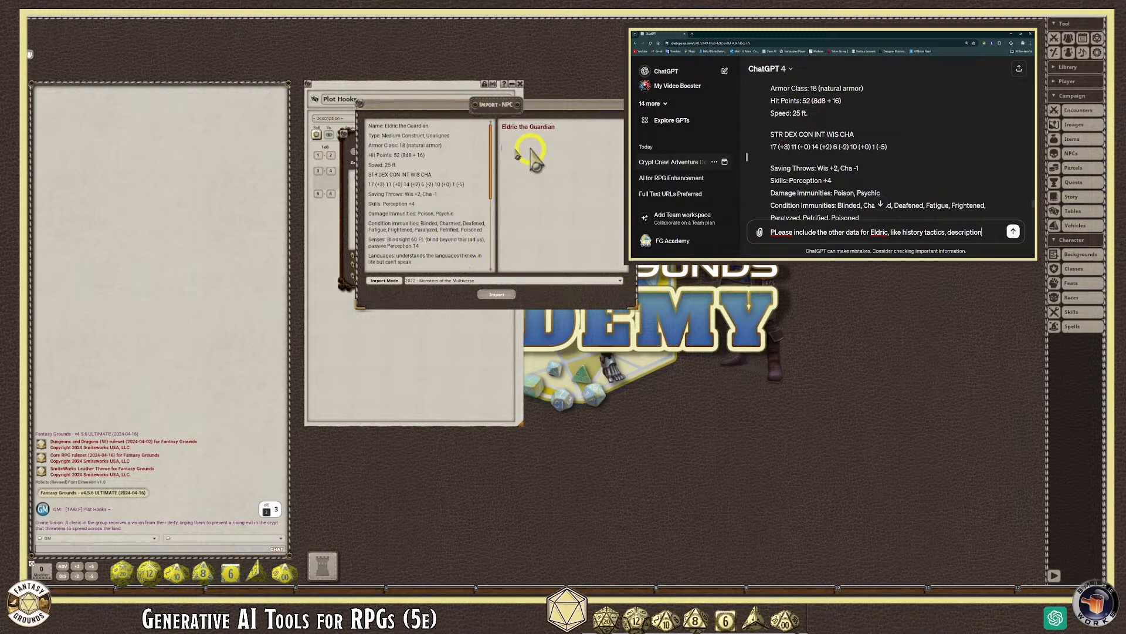
pyautogui.click(447, 143)
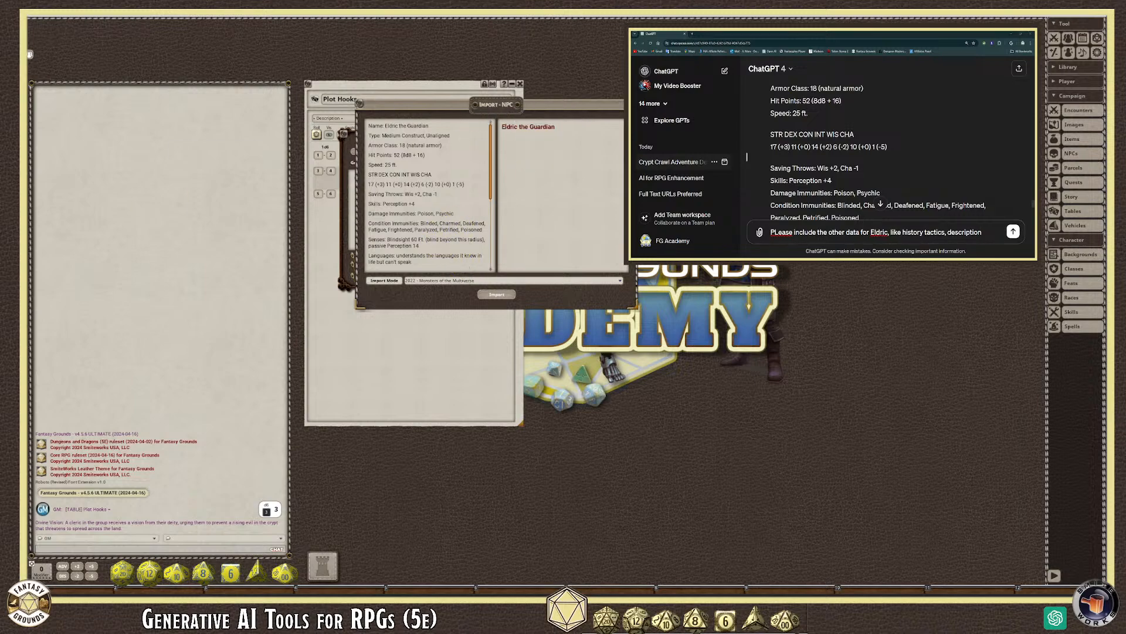
pyautogui.click(775, 232)
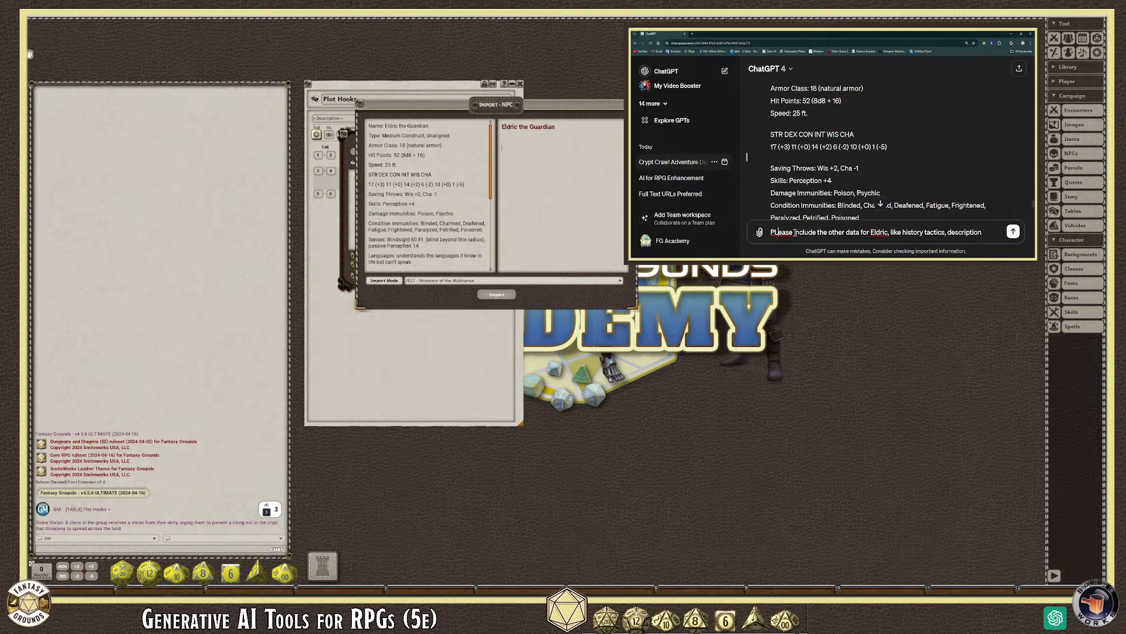
pyautogui.press('BackSpace')
pyautogui.write('like ')
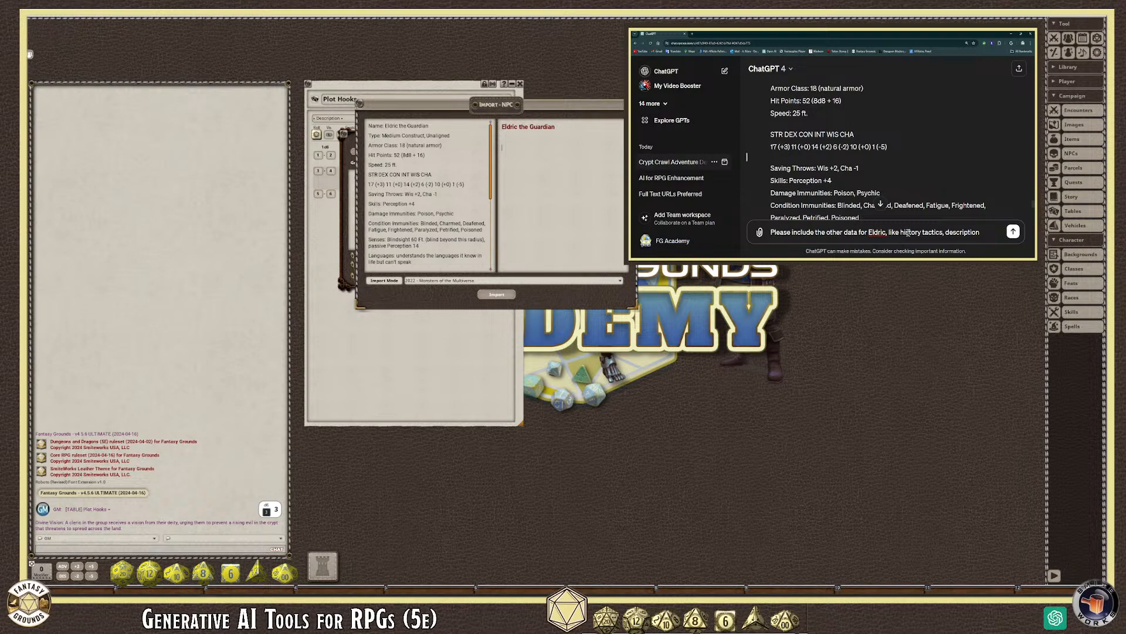
pyautogui.write('his history, combat')
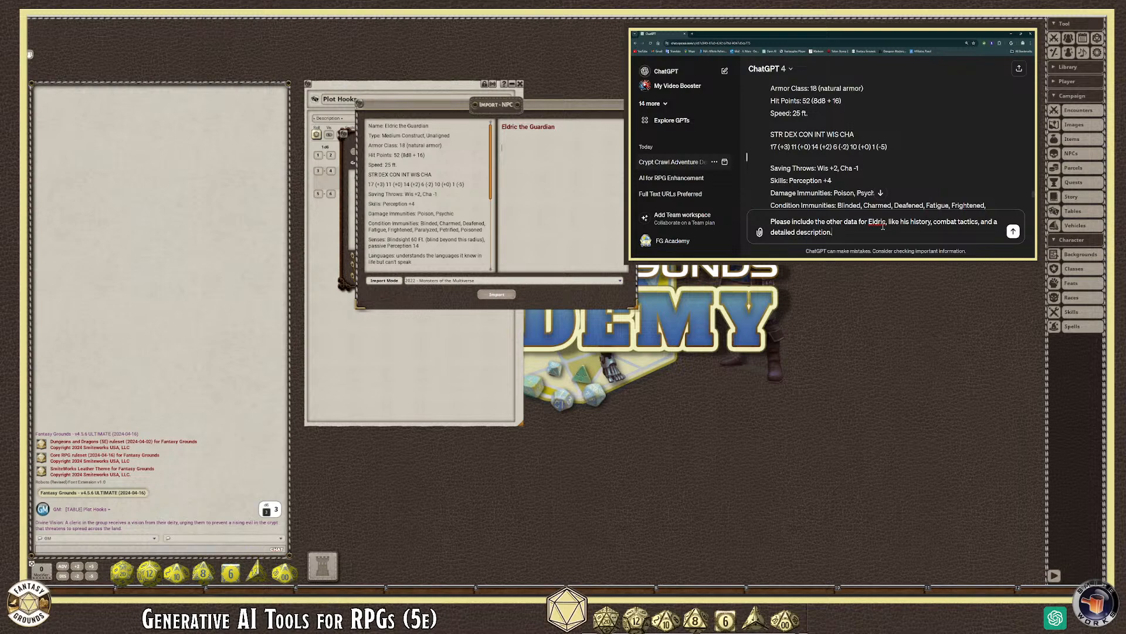
pyautogui.click(1012, 231)
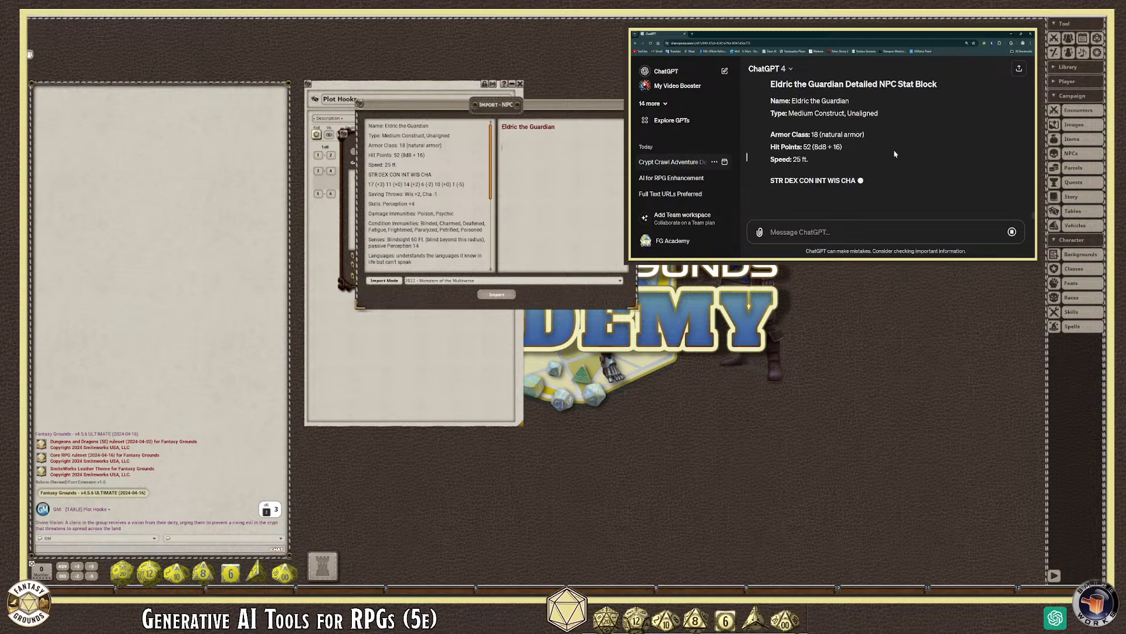
# Step: Review ChatGPT's detailed Eldric the Guardian reply, including the stat block, background, description and combat tactics
pyautogui.scroll(5, 896, 169)
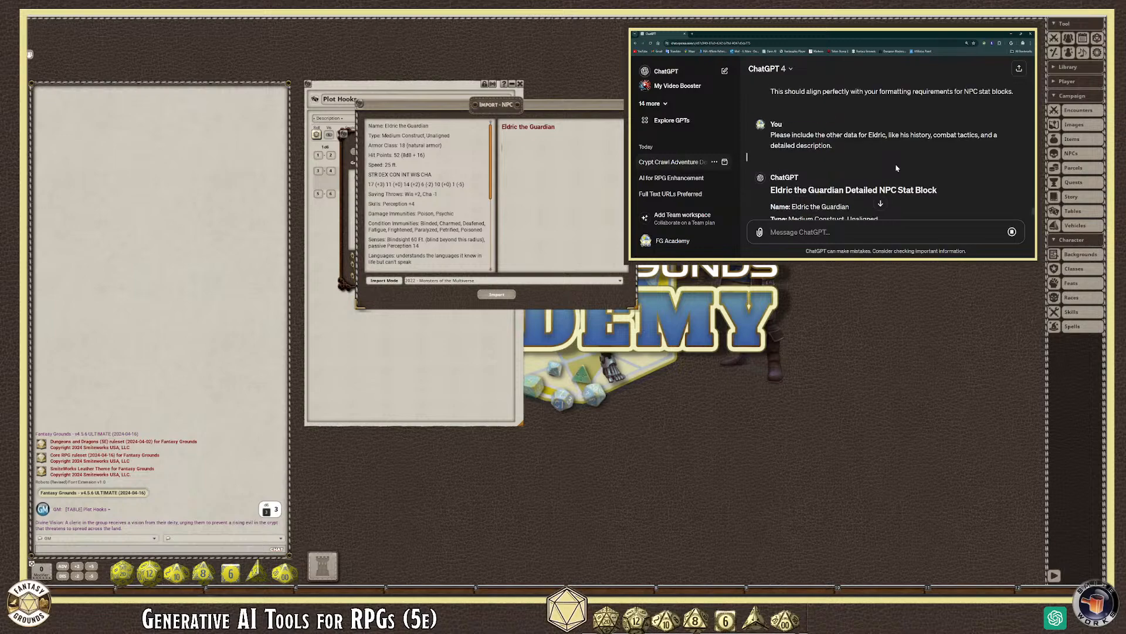
pyautogui.scroll(-3, 896, 169)
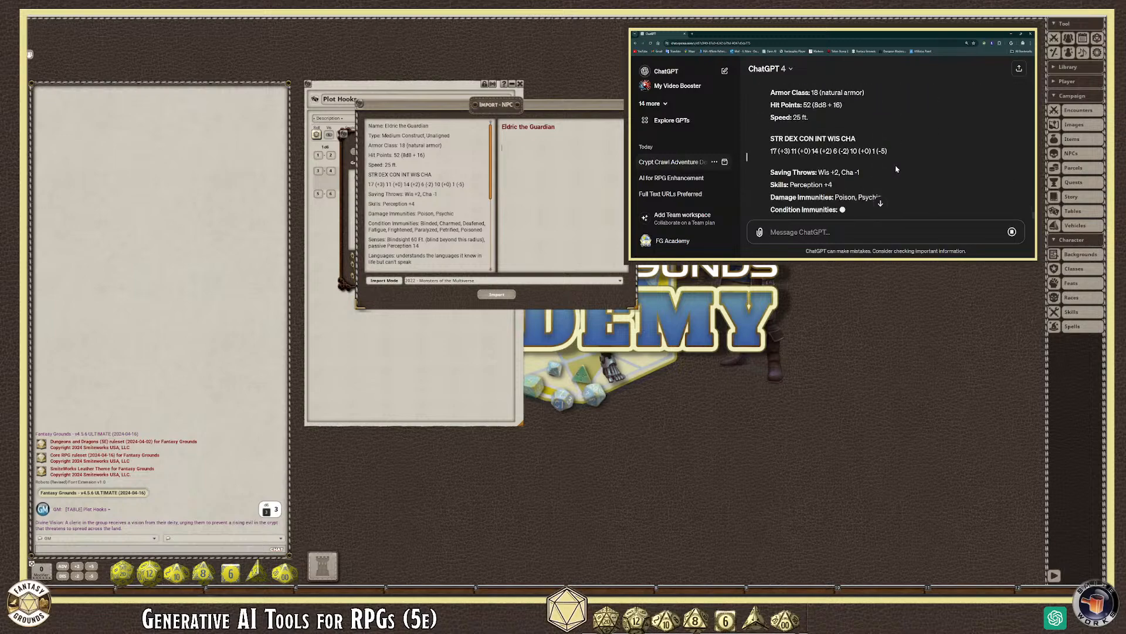
pyautogui.scroll(-2, 892, 172)
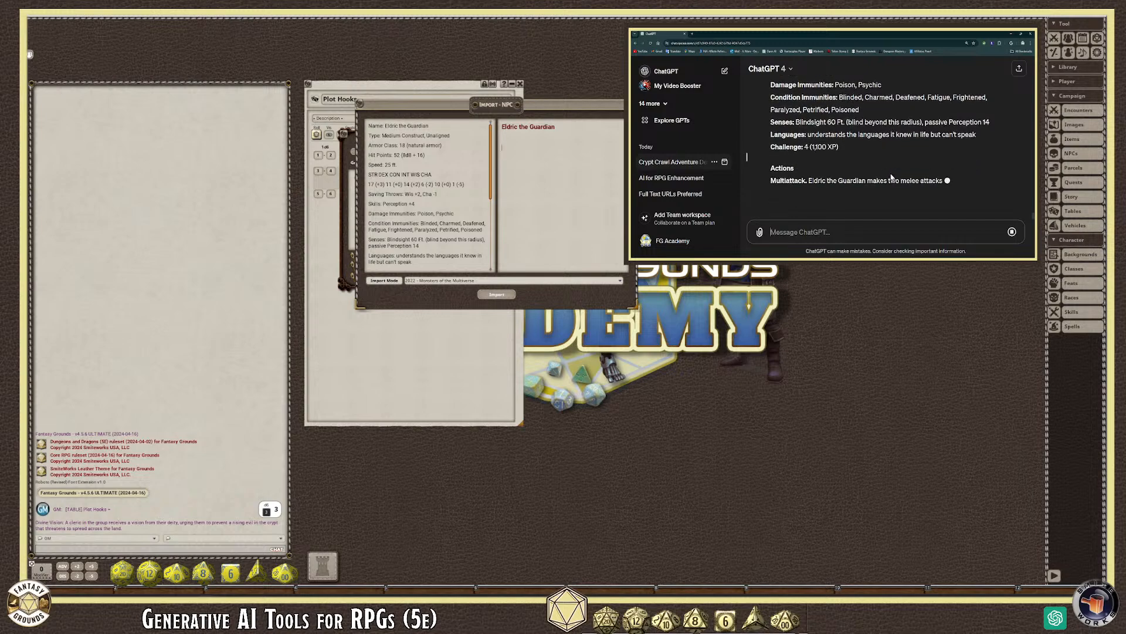
pyautogui.scroll(3, 842, 151)
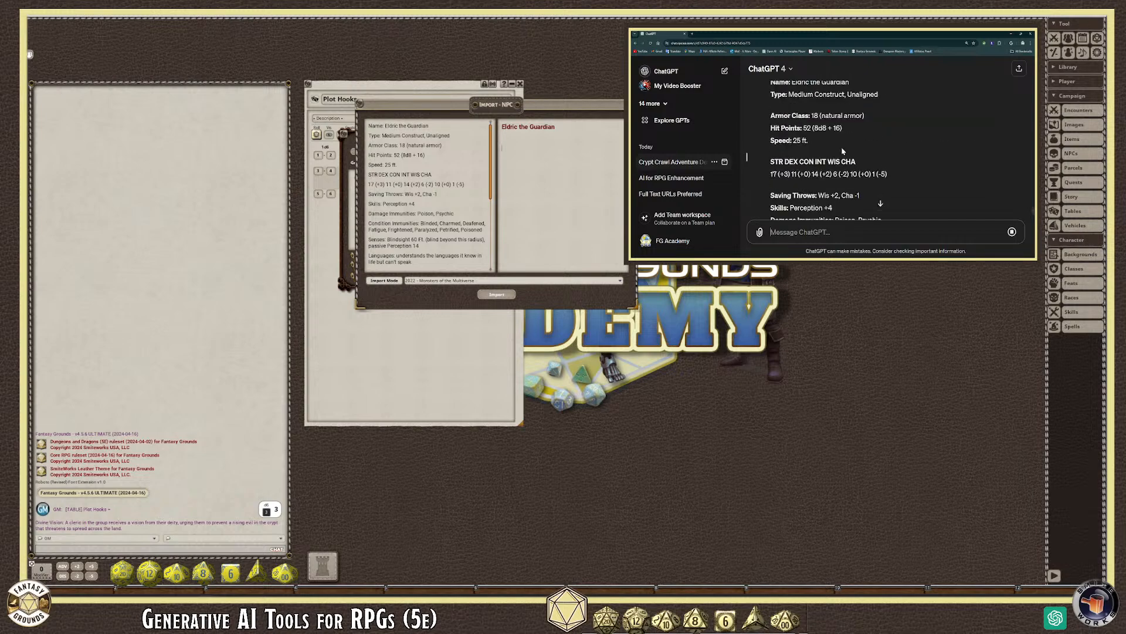
pyautogui.scroll(-1, 878, 173)
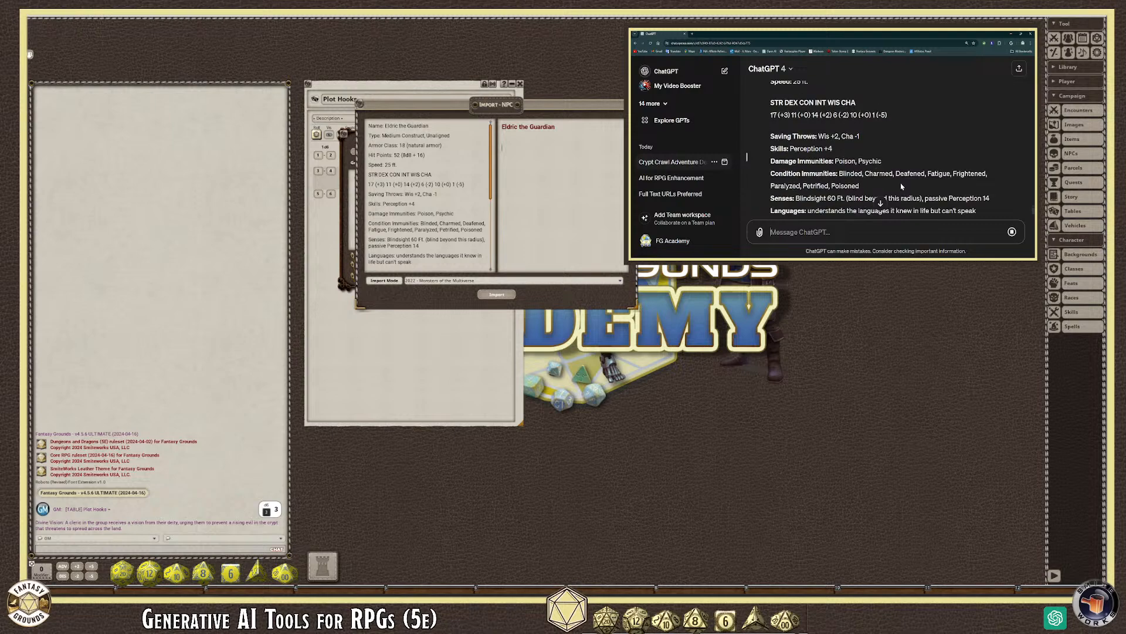
pyautogui.scroll(-5, 903, 186)
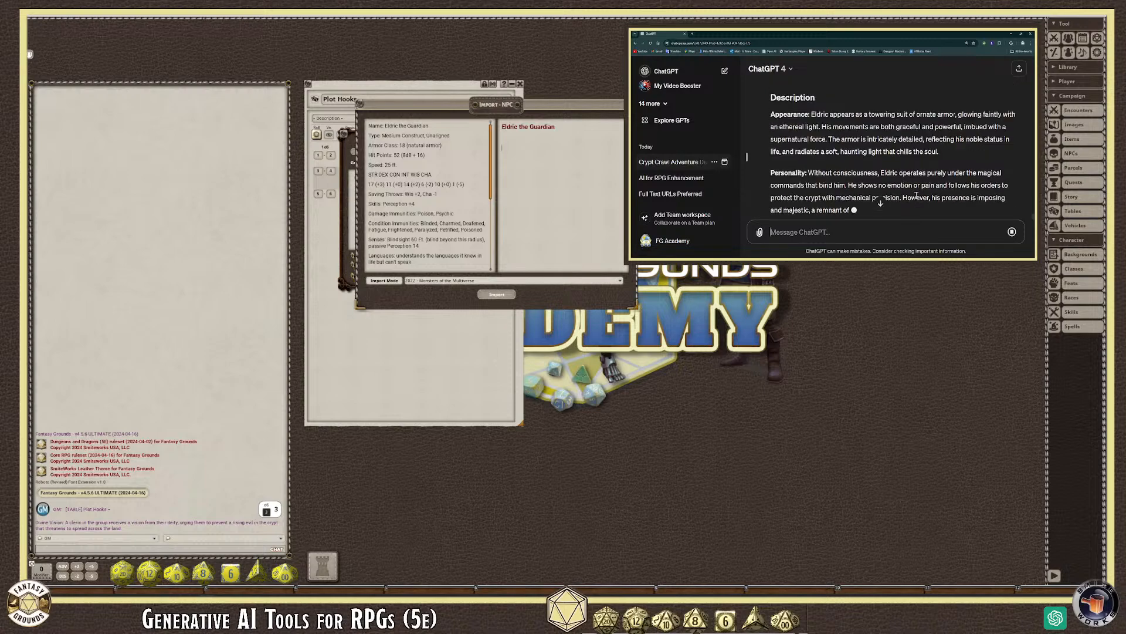
pyautogui.scroll(1, 917, 197)
pyautogui.scroll(-2, 896, 189)
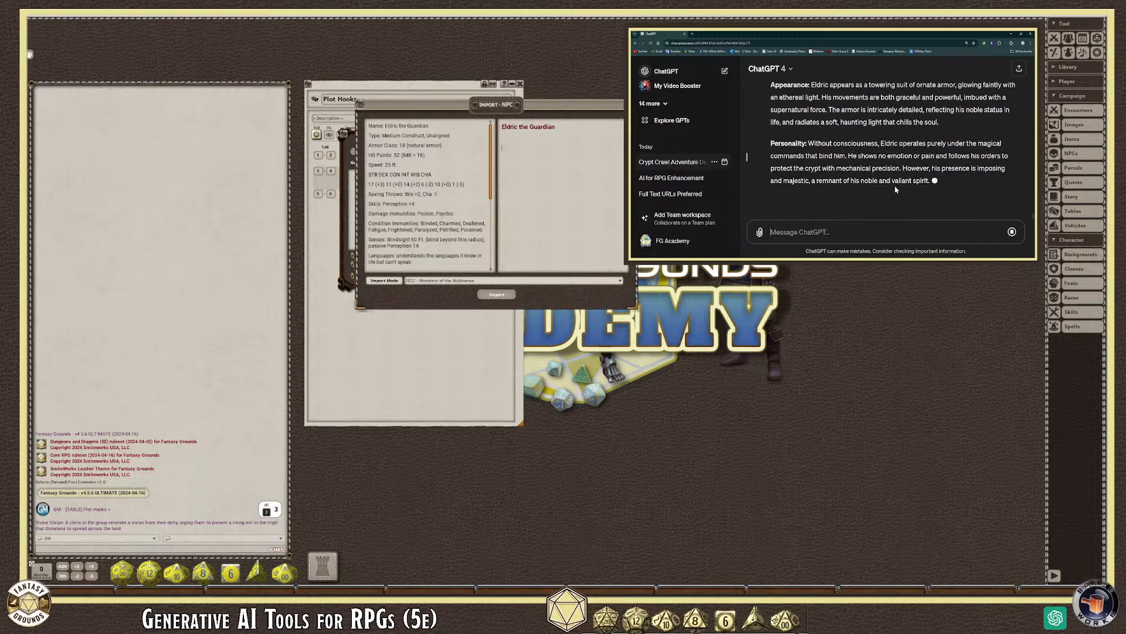
pyautogui.scroll(4, 939, 188)
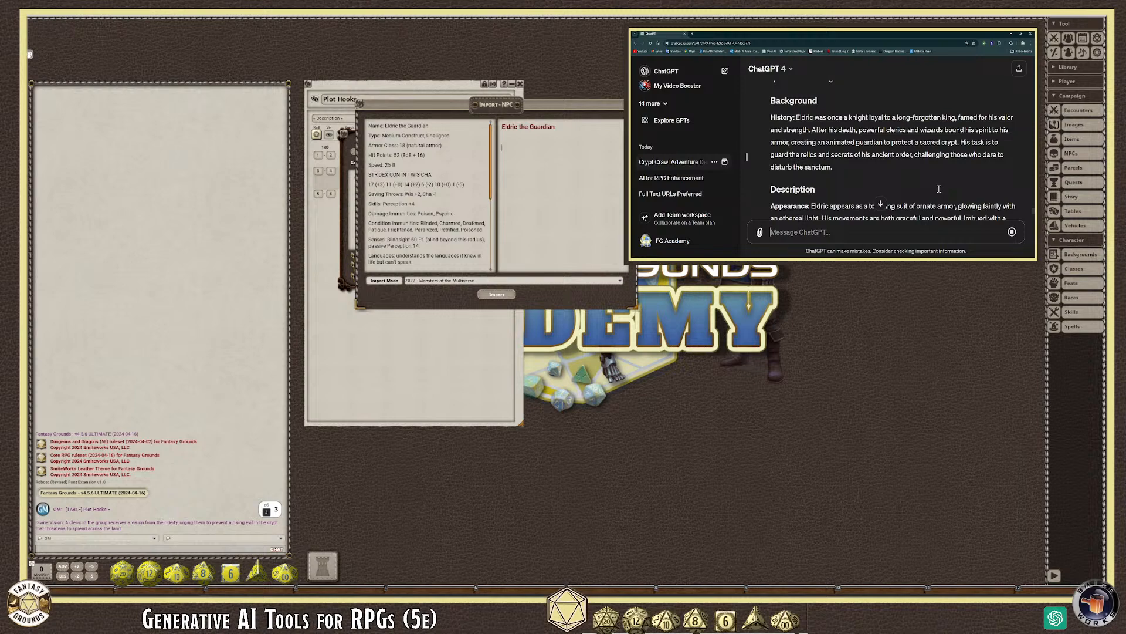
pyautogui.scroll(-5, 939, 189)
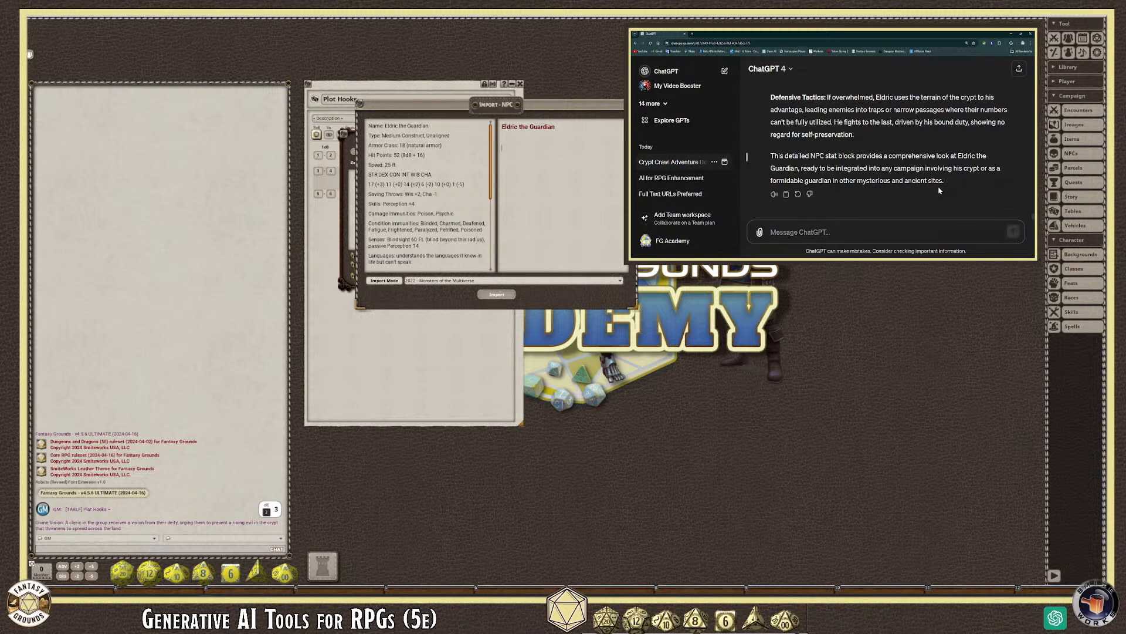
pyautogui.scroll(3, 943, 197)
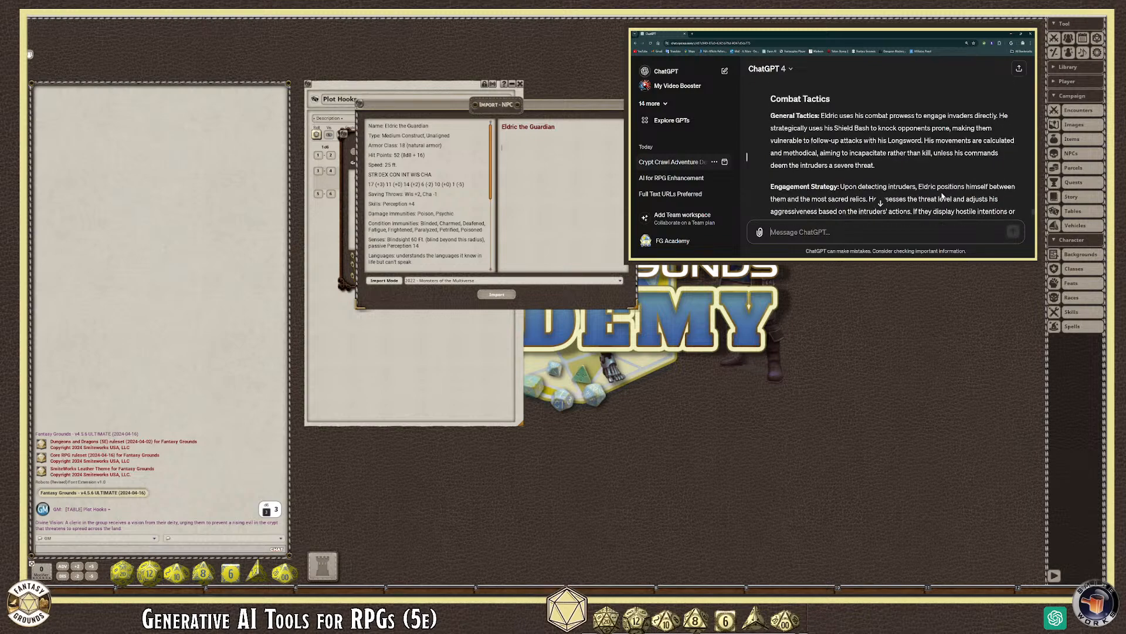
pyautogui.scroll(-3, 943, 197)
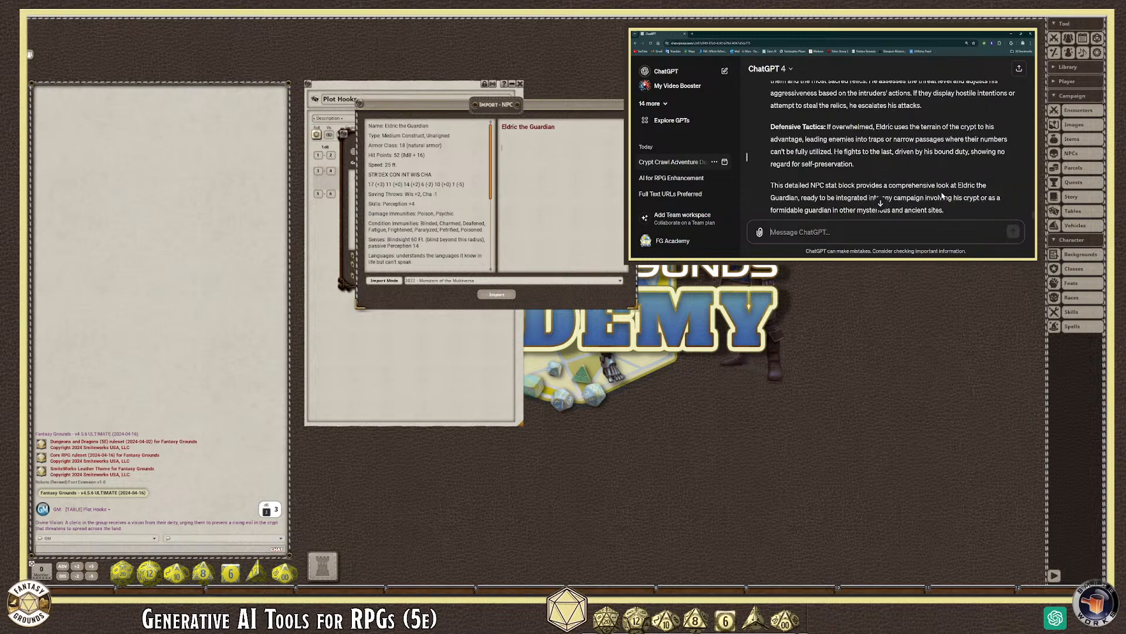
pyautogui.scroll(1, 943, 196)
pyautogui.scroll(-1, 942, 196)
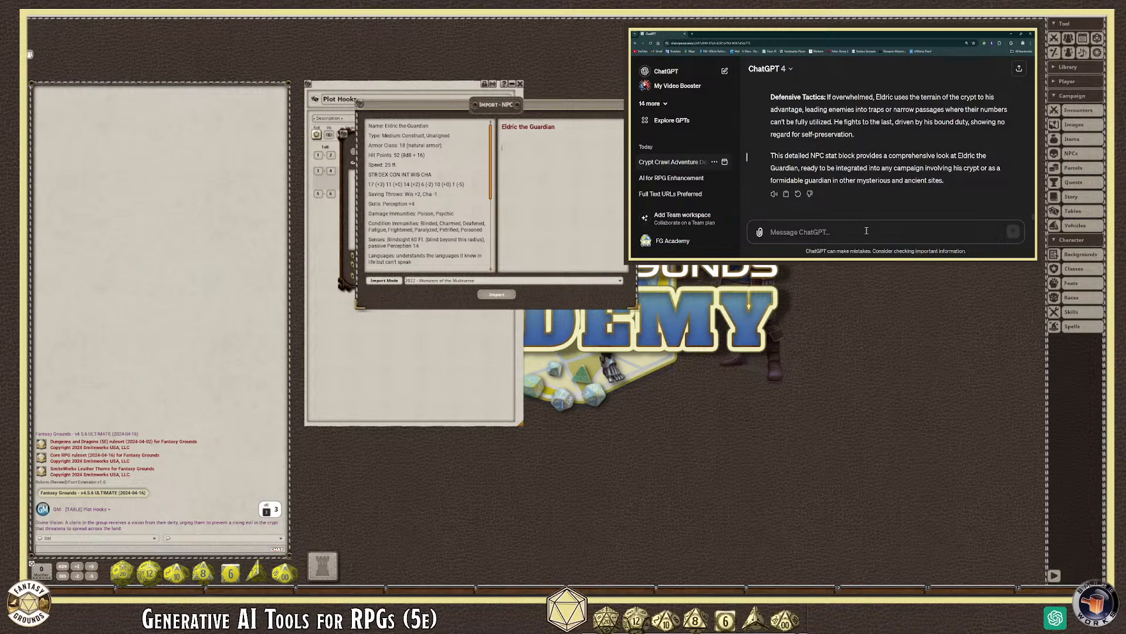
# Step: Ask ChatGPT "What happened to the physical description in his new form?"
pyautogui.write('Wha')
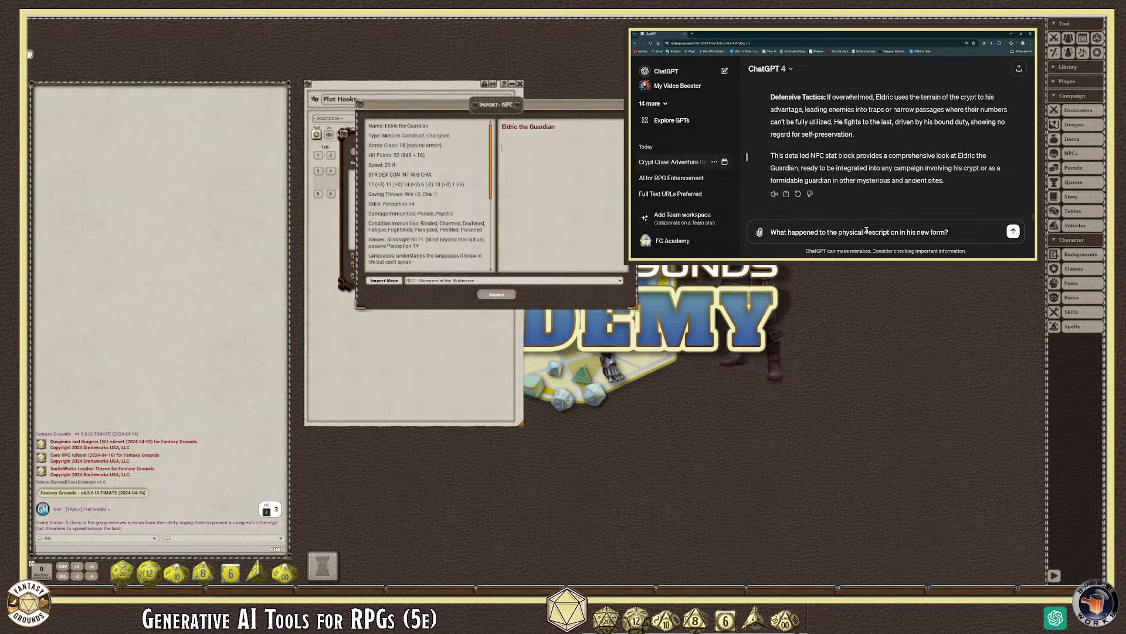
pyautogui.click(1013, 233)
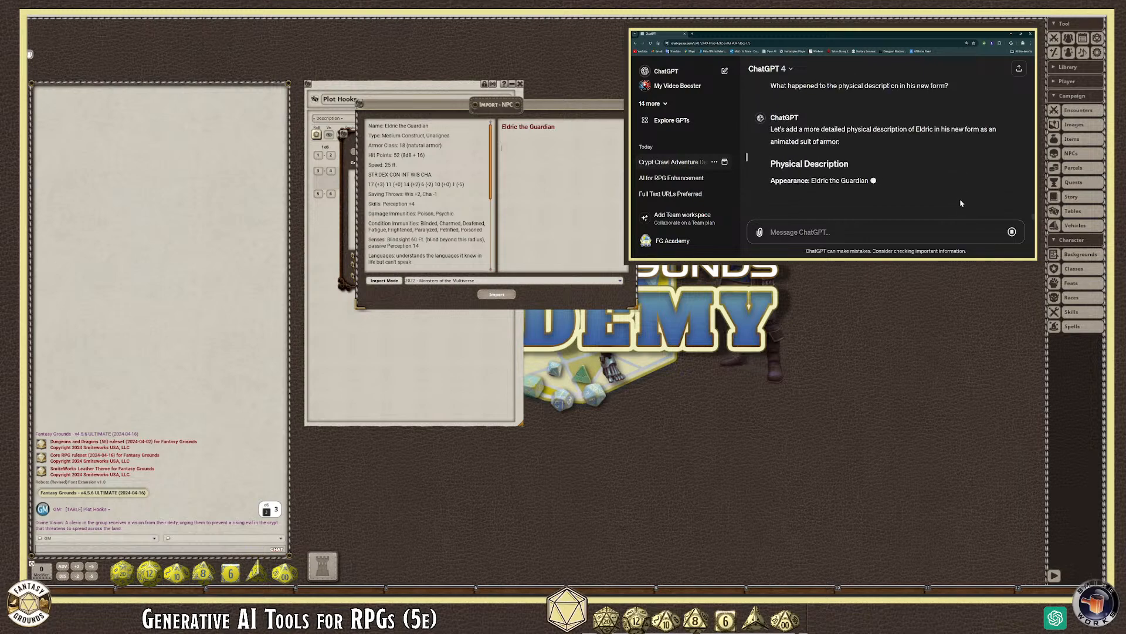
# Step: Copy the Background through Defensive Tactics text from ChatGPT's detailed reply and paste it below Eldric's name in the Fantasy Grounds NPC import description
pyautogui.scroll(5, 943, 196)
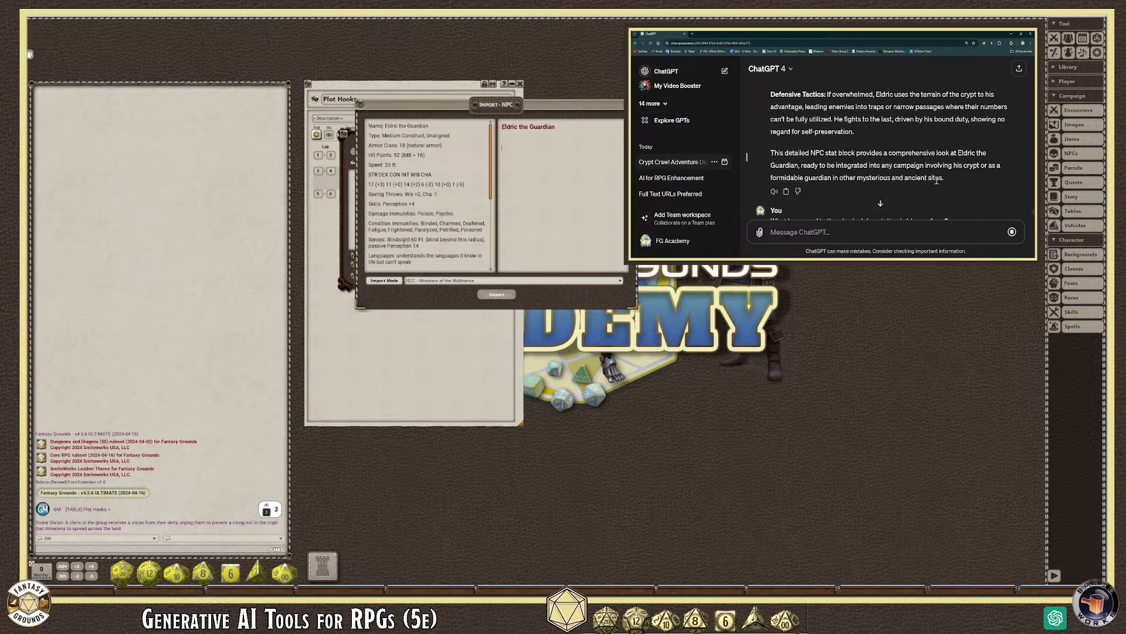
pyautogui.scroll(-1, 937, 180)
pyautogui.moveTo(859, 138); pyautogui.dragTo(771, 119)
pyautogui.hotkey('ctrl', 'c')
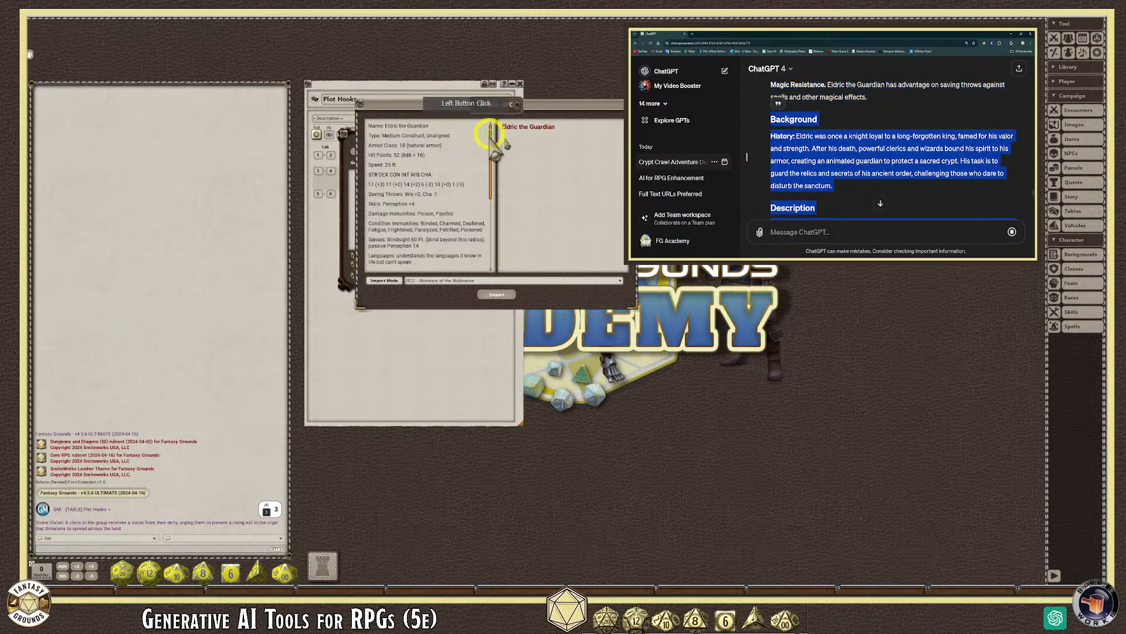
pyautogui.click(534, 151)
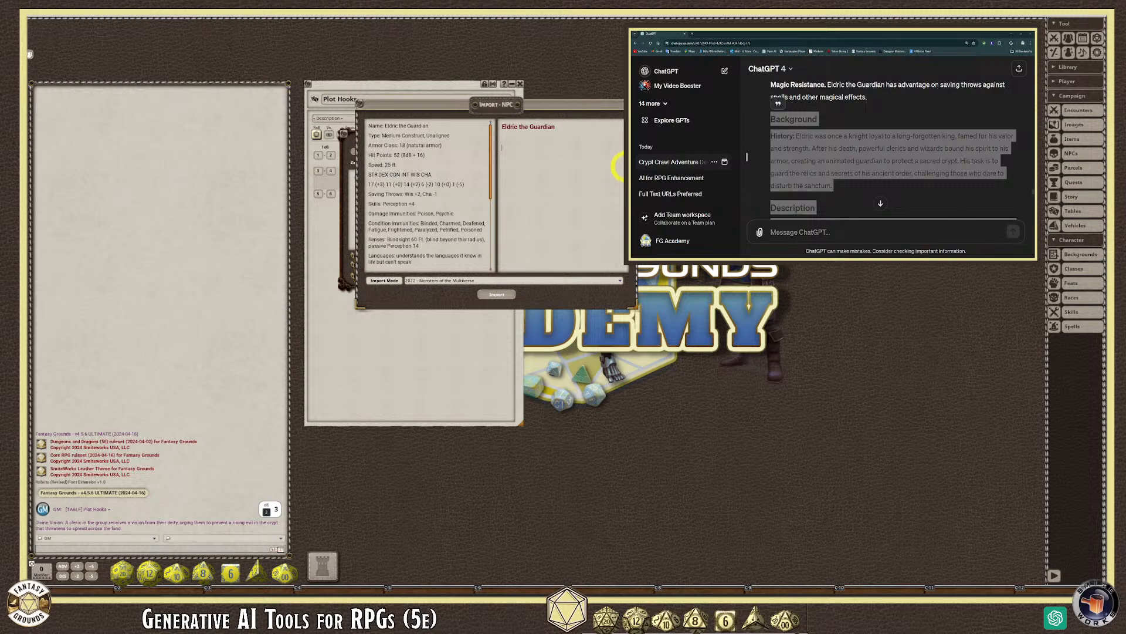
pyautogui.hotkey('ctrl', 'v')
# Step: Clean up the pasted description text to remove its extra blank lines
pyautogui.scroll(1, 563, 186)
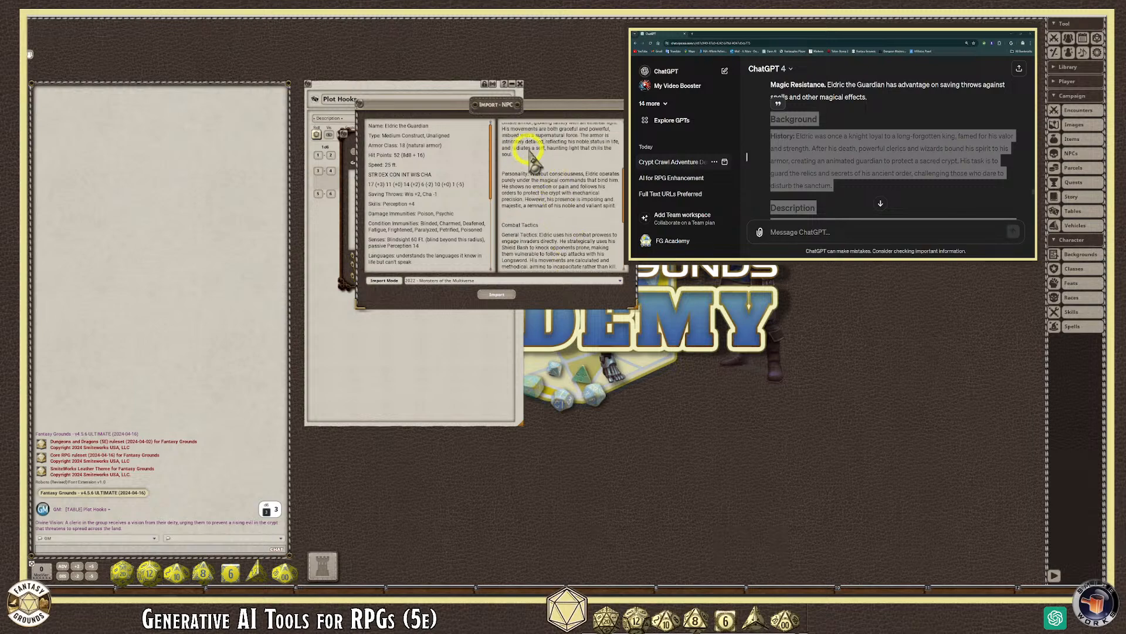
pyautogui.rightClick(527, 156)
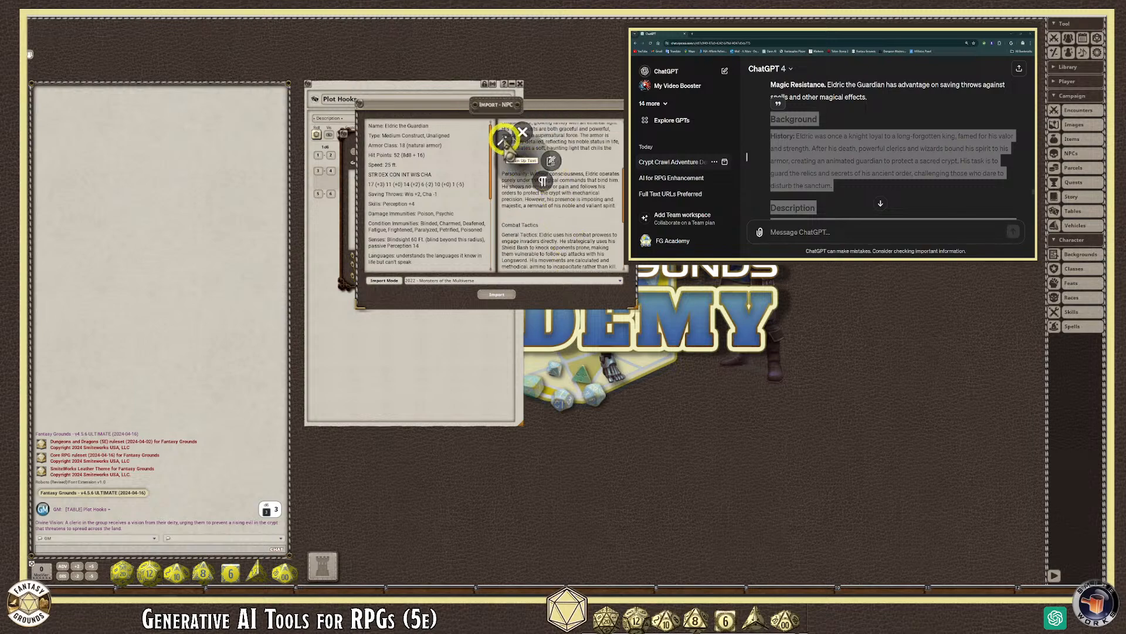
pyautogui.click(506, 141)
pyautogui.scroll(5, 587, 199)
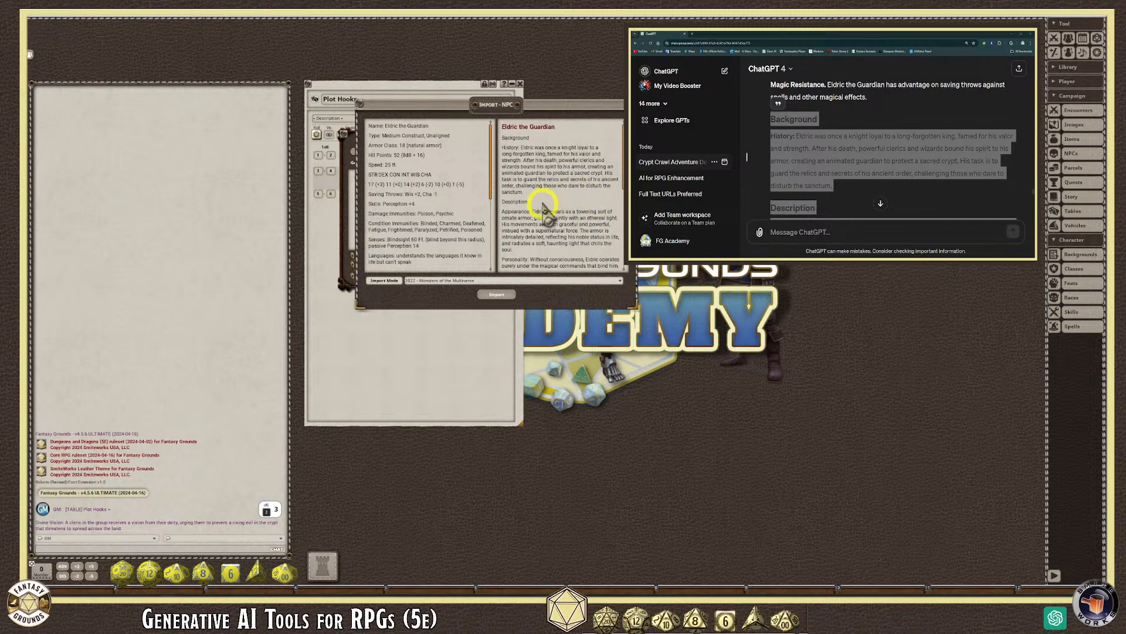
# Step: Make the Description and Background headings bold in the NPC import text
pyautogui.moveTo(528, 201); pyautogui.dragTo(503, 202)
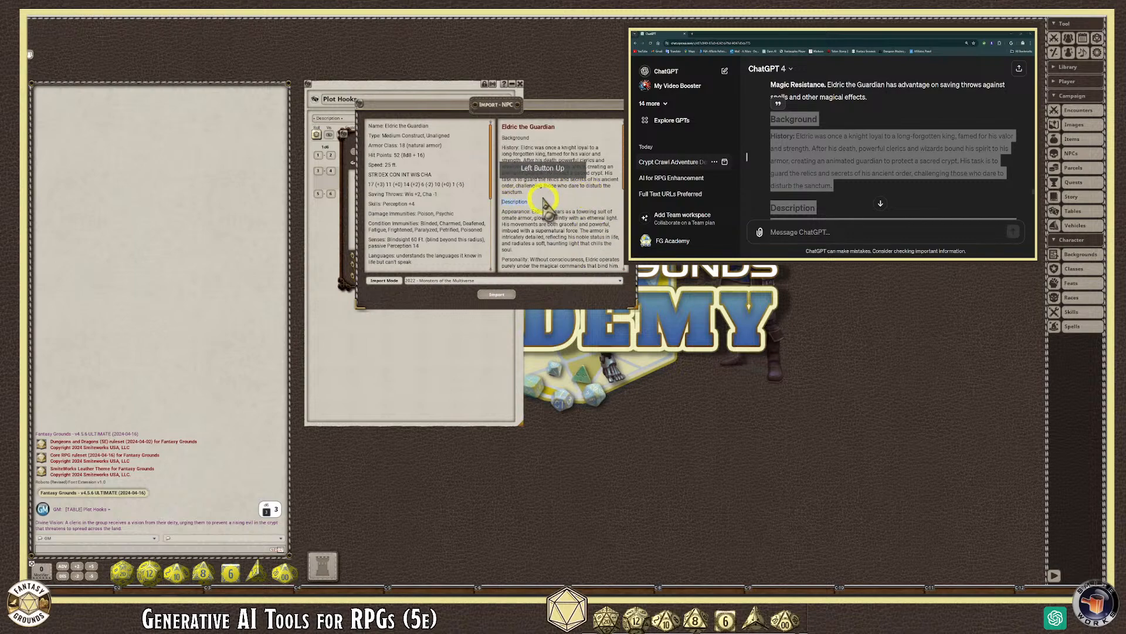
pyautogui.hotkey('ctrl', 'b')
pyautogui.moveTo(530, 138); pyautogui.dragTo(502, 140)
pyautogui.hotkey('ctrl', 'b')
# Step: Make the Personality label and the Combat Tactics heading bold
pyautogui.scroll(-1, 590, 192)
pyautogui.scroll(-1, 594, 199)
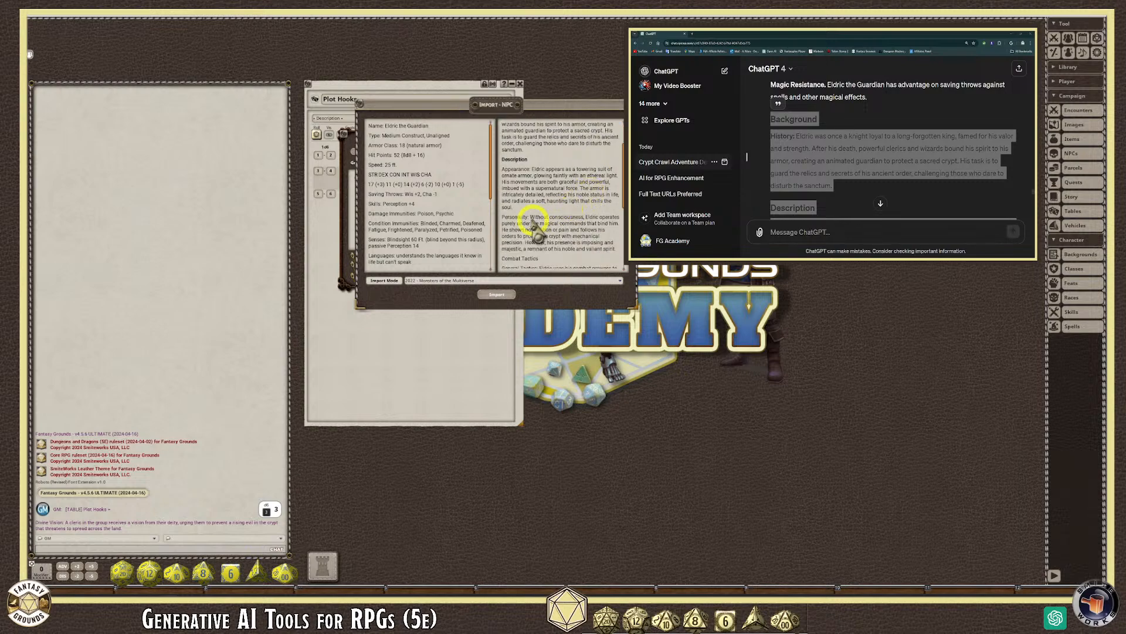
pyautogui.moveTo(530, 218); pyautogui.dragTo(497, 218)
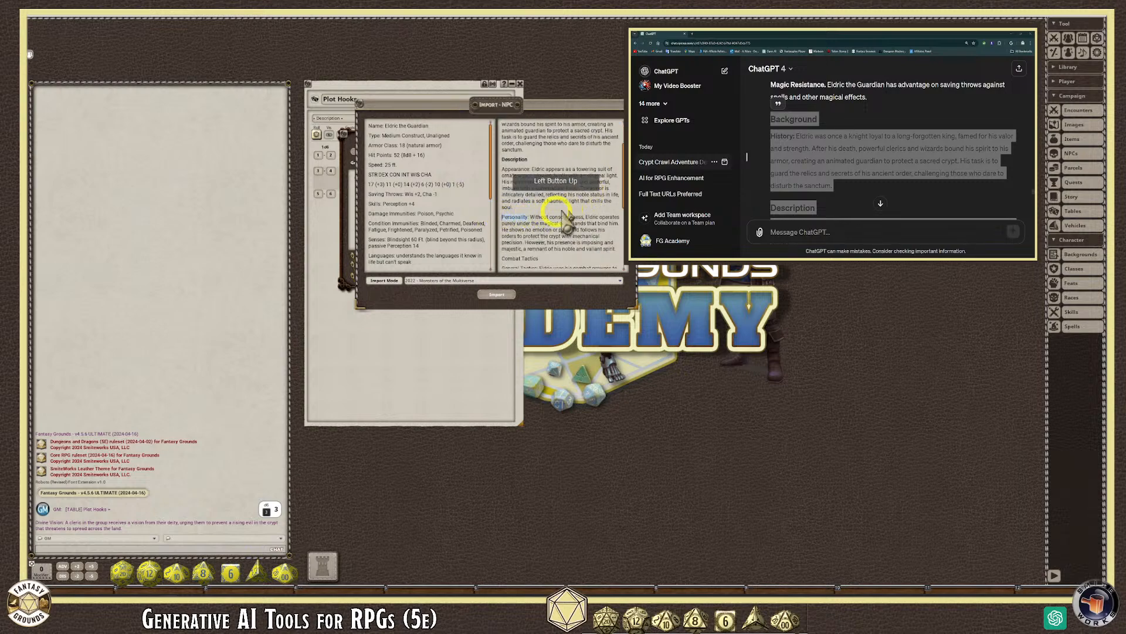
pyautogui.hotkey('ctrl', 'b')
pyautogui.scroll(-1, 552, 232)
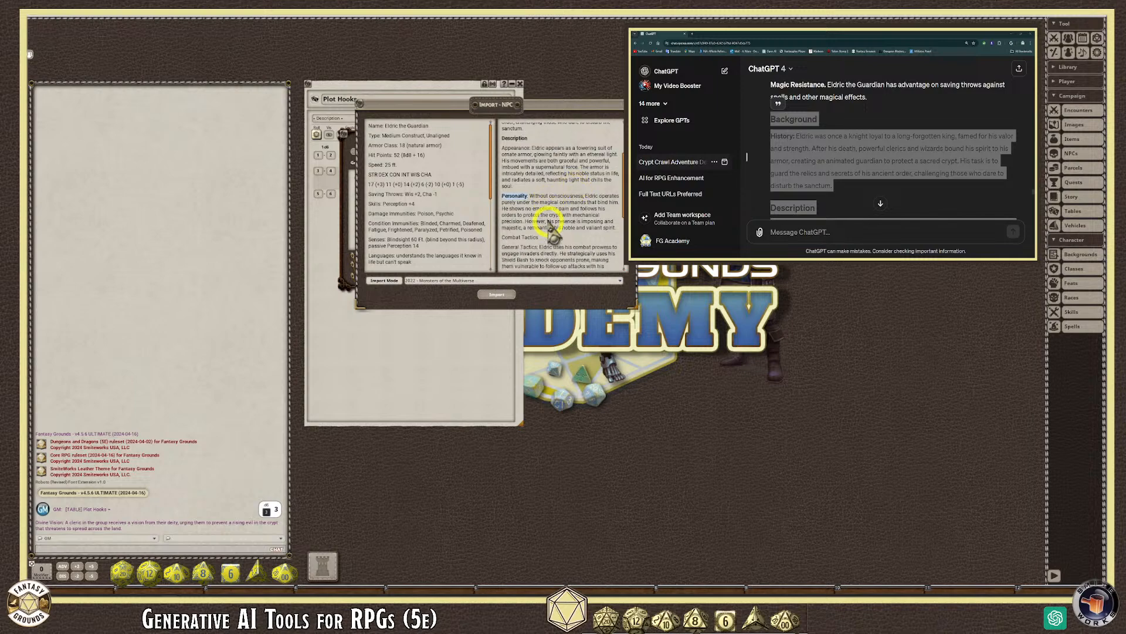
pyautogui.scroll(-1, 552, 232)
pyautogui.moveTo(540, 226); pyautogui.dragTo(499, 228)
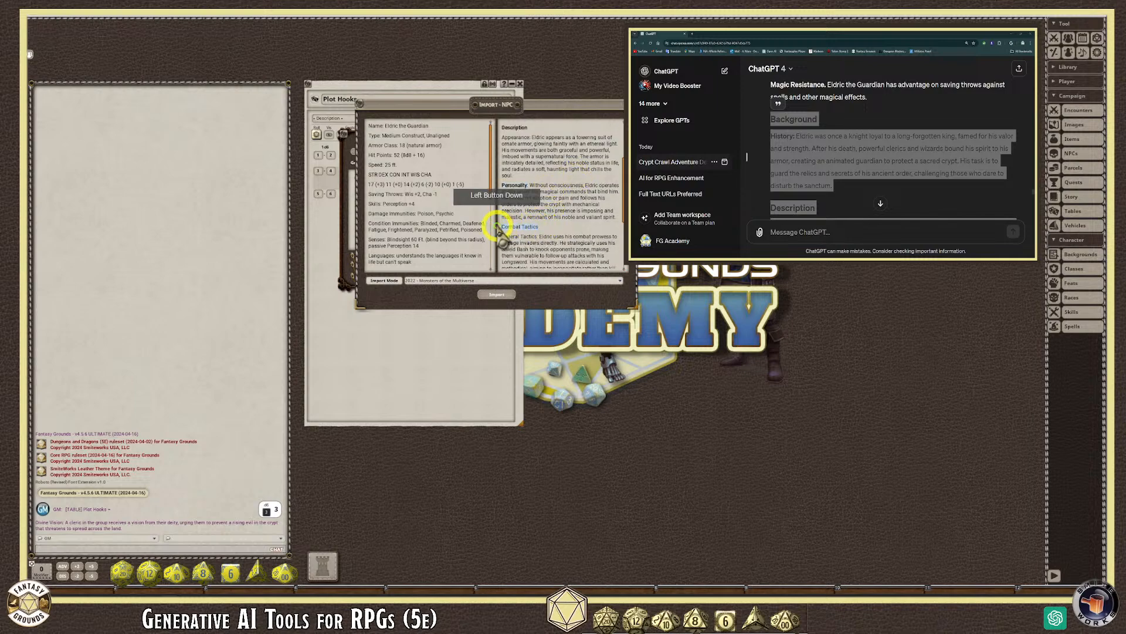
pyautogui.hotkey('ctrl', 'b')
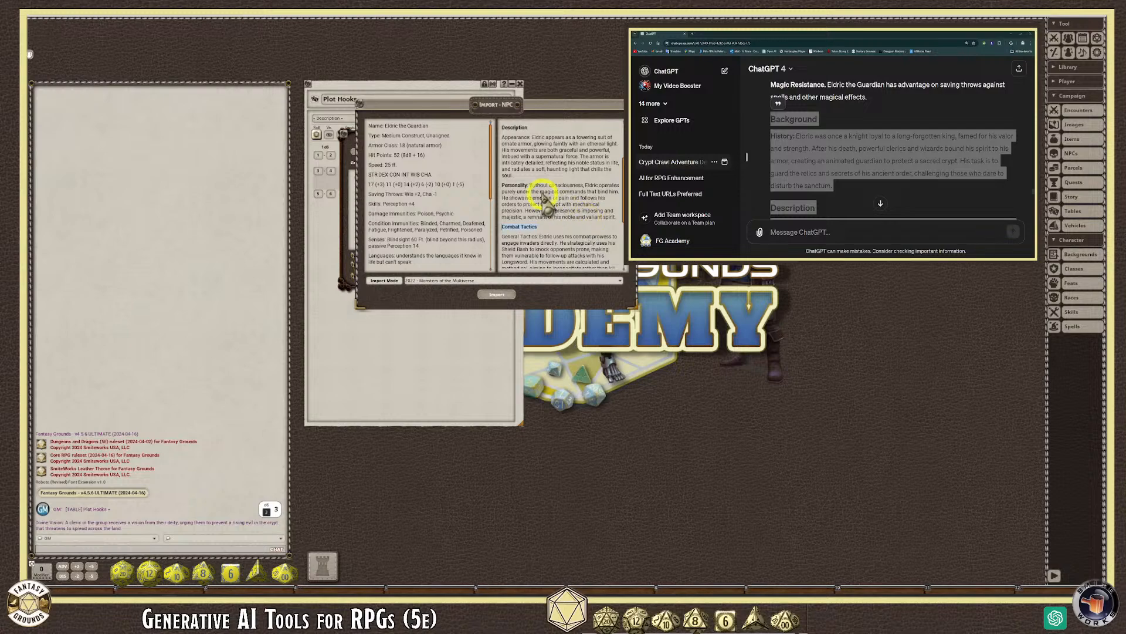
# Step: Split the Personality label onto its own line above its paragraph
pyautogui.click(564, 200)
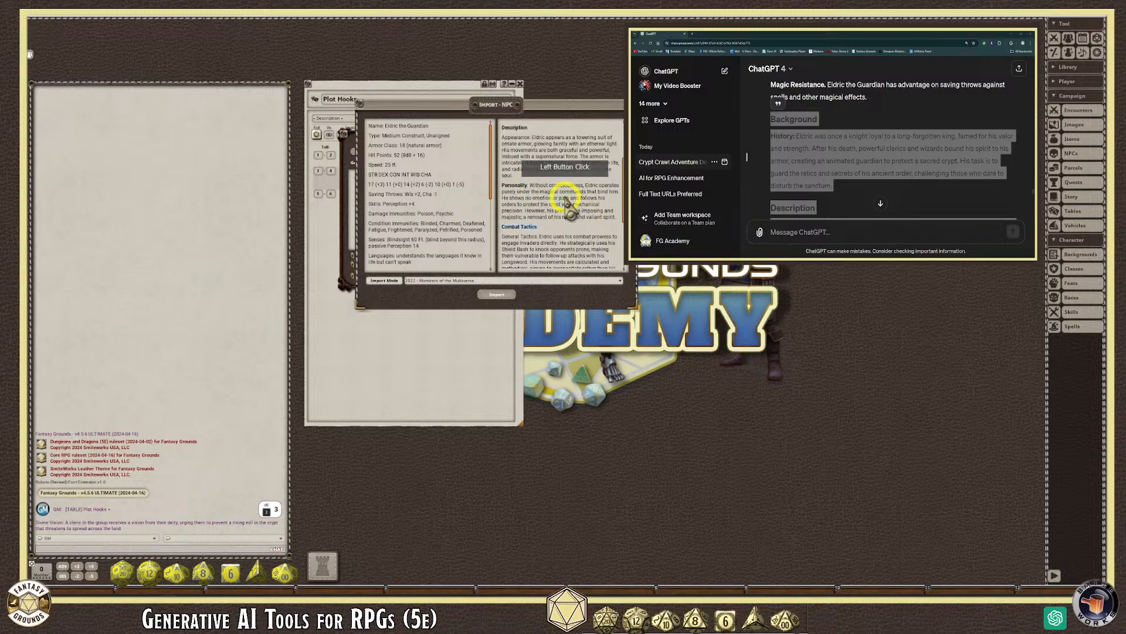
pyautogui.press('Return')
pyautogui.scroll(-5, 563, 205)
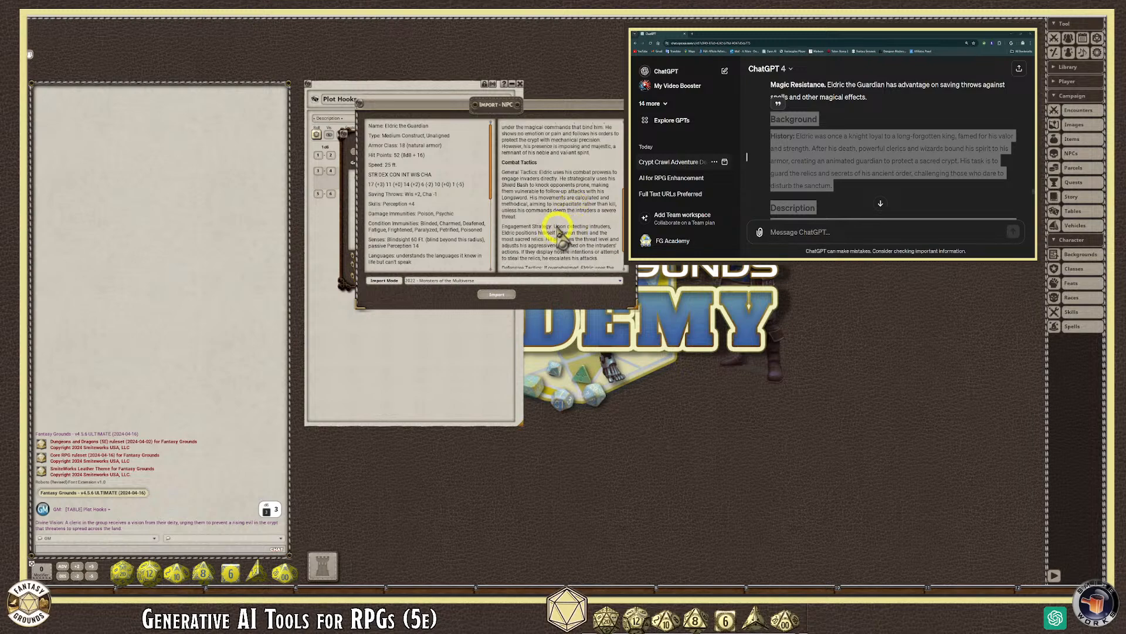
# Step: Move the Engagement Strategy label onto its own line above its paragraph and make it bold
pyautogui.click(567, 230)
pyautogui.press('Return')
pyautogui.press('Return')
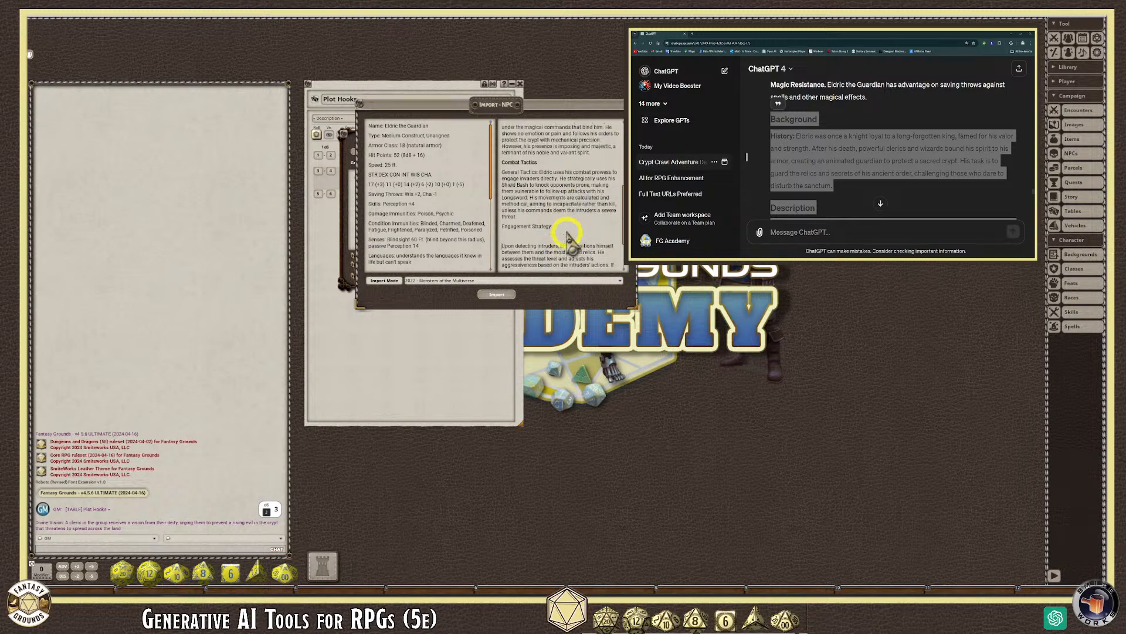
pyautogui.press('BackSpace')
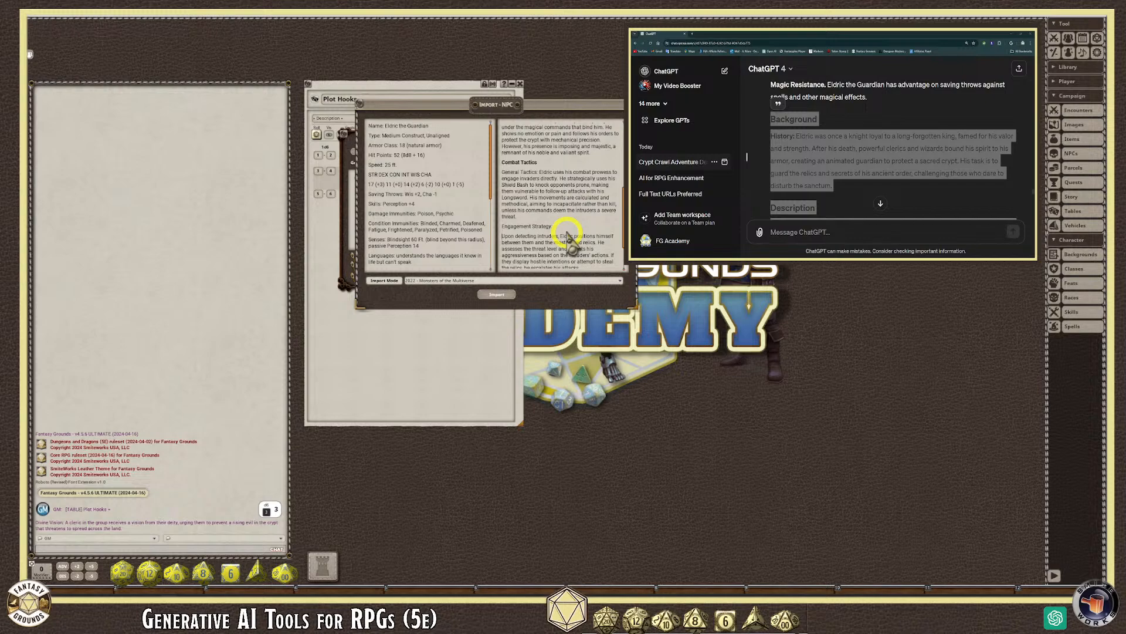
pyautogui.moveTo(516, 230); pyautogui.dragTo(493, 226)
pyautogui.hotkey('ctrl', 'b')
pyautogui.click(563, 224)
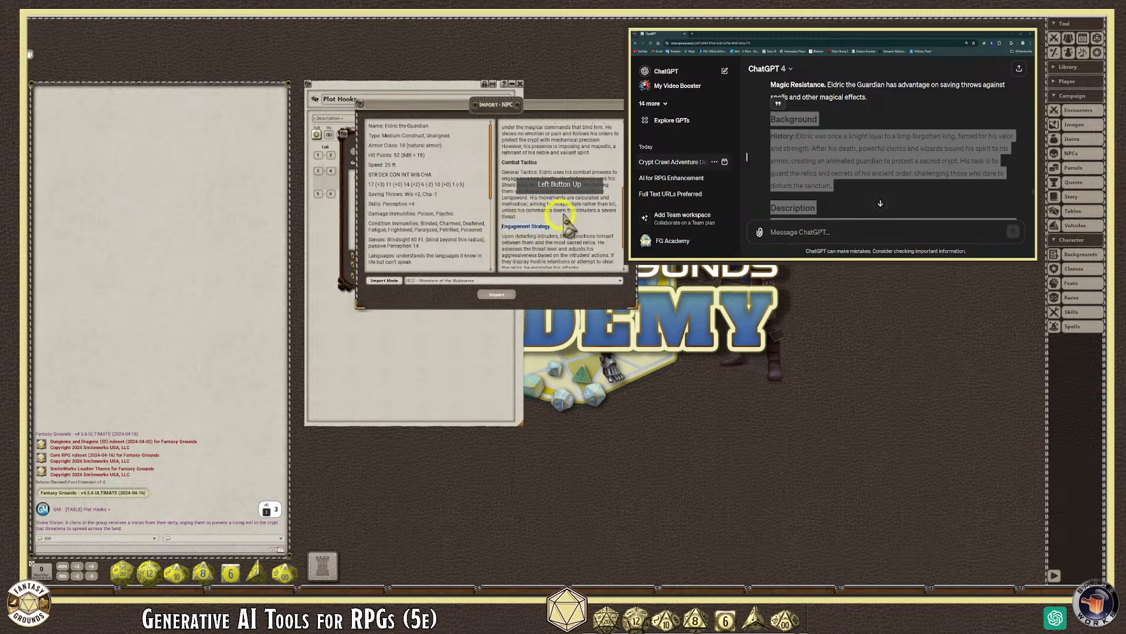
# Step: Remove the trailing colons from the Personality and Engagement Strategy headings
pyautogui.scroll(3, 570, 220)
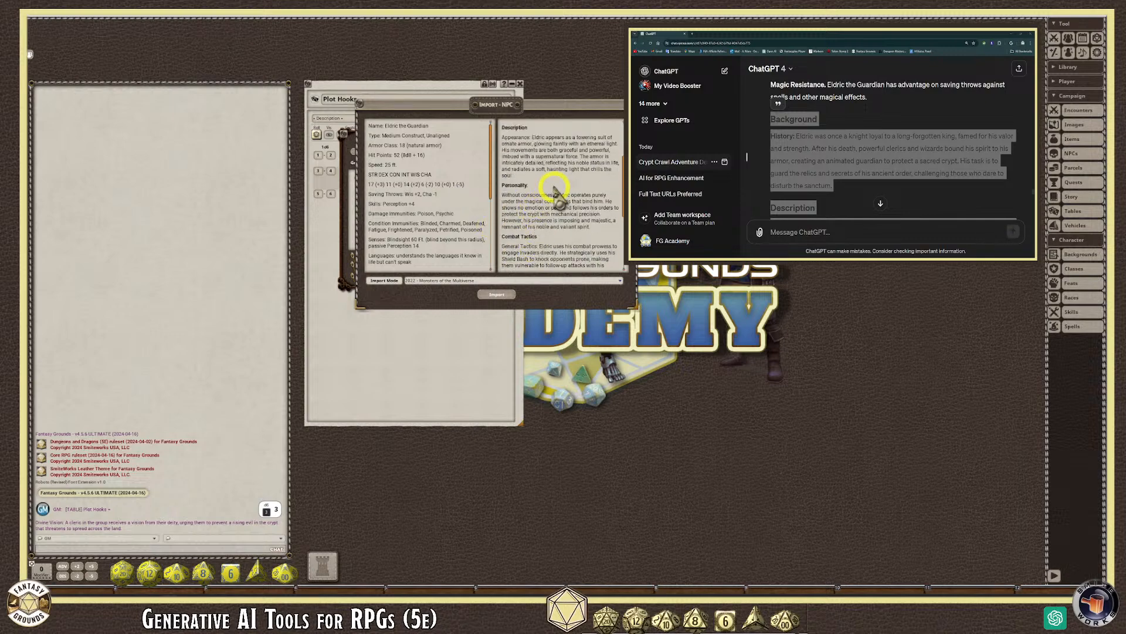
pyautogui.click(540, 187)
pyautogui.scroll(-2, 531, 217)
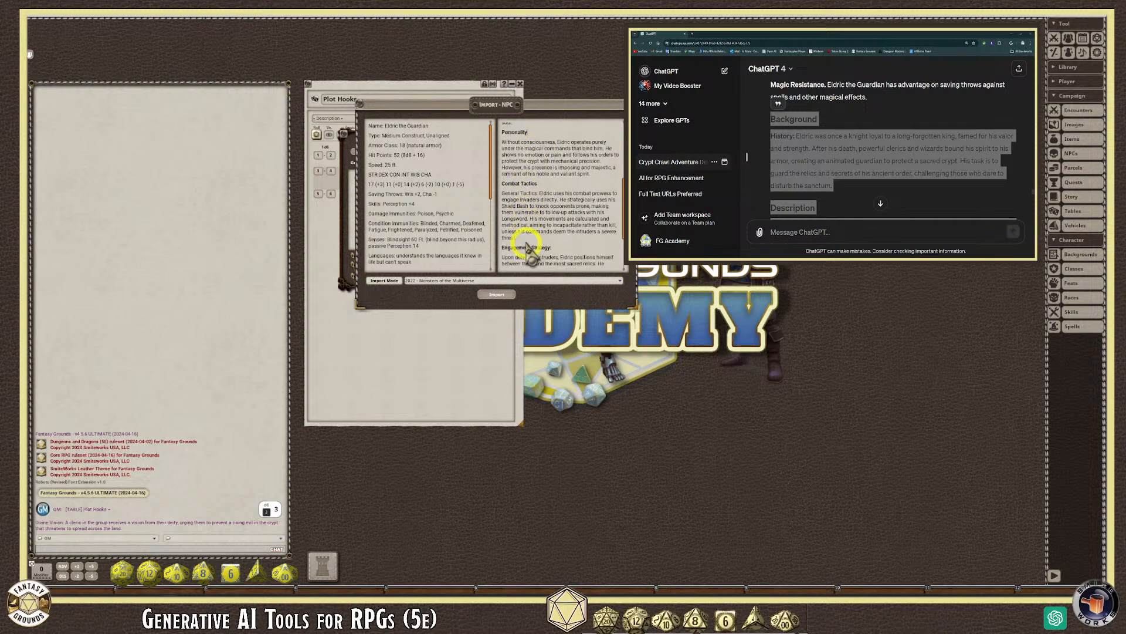
pyautogui.click(554, 248)
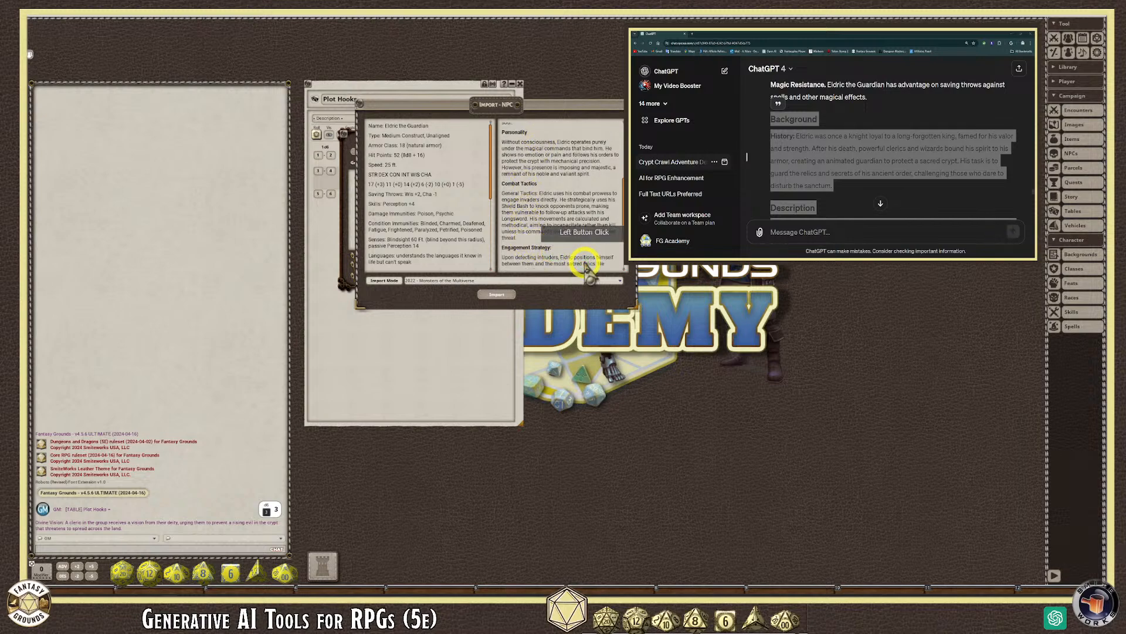
pyautogui.scroll(-2, 585, 164)
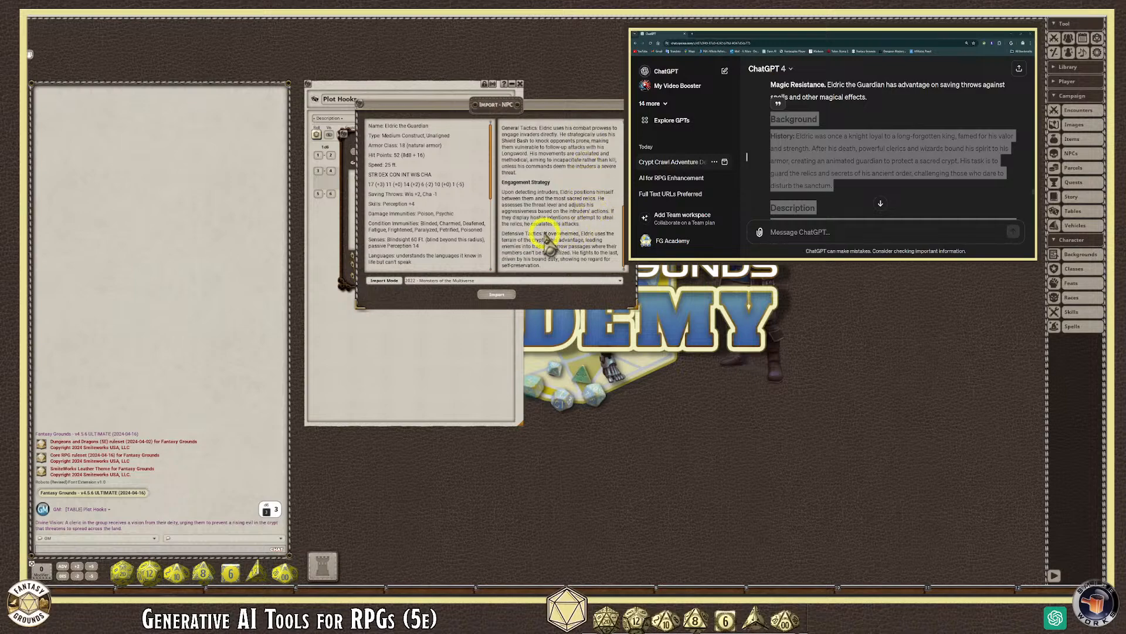
# Step: Move the Defensive Tactics label onto its own line above its paragraph, drop its colon and make it bold
pyautogui.click(545, 234)
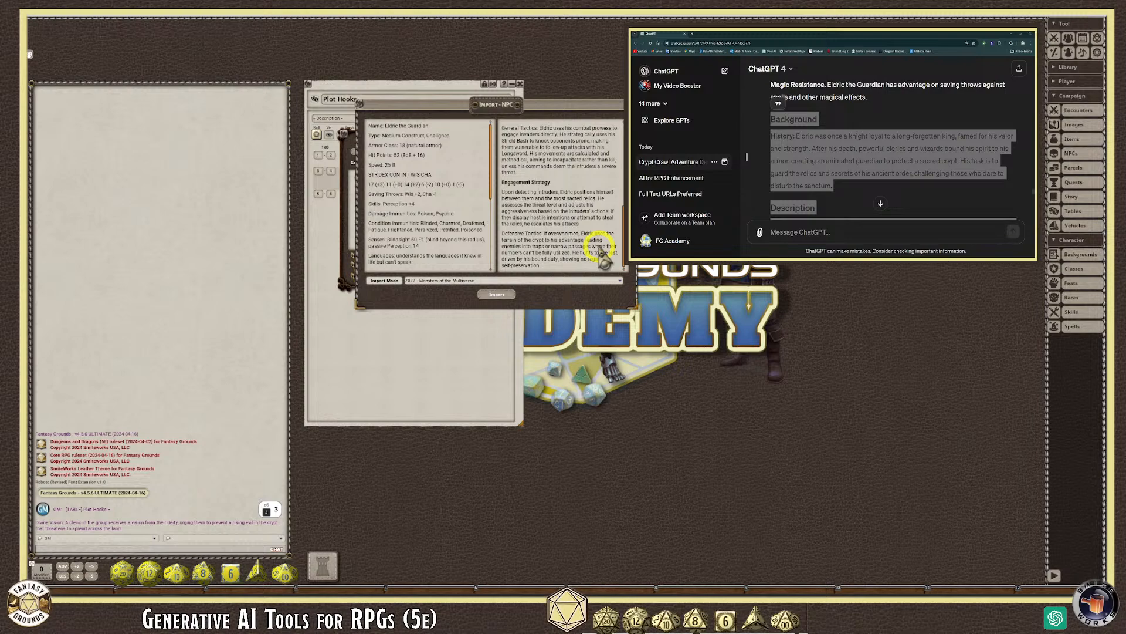
pyautogui.press('Return')
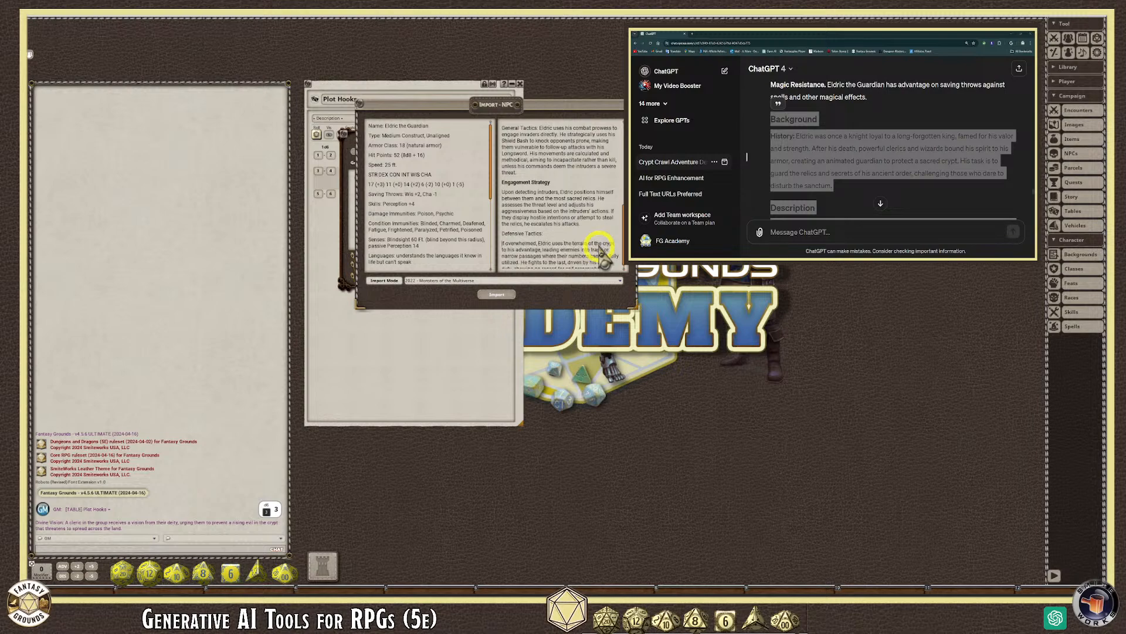
pyautogui.click(551, 240)
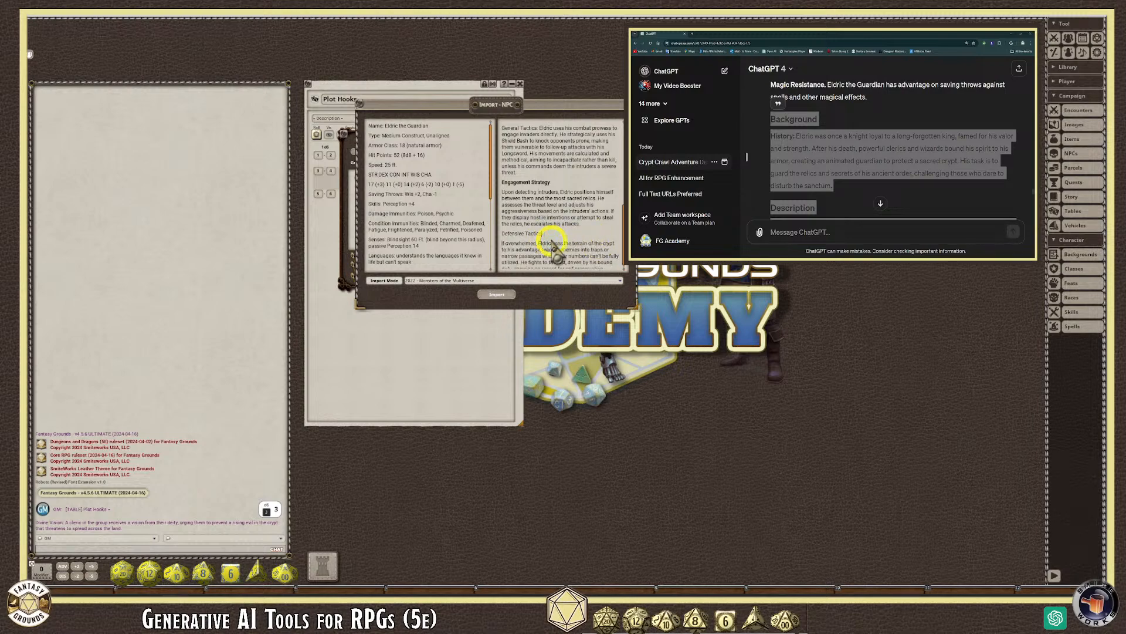
pyautogui.moveTo(500, 233); pyautogui.dragTo(584, 234)
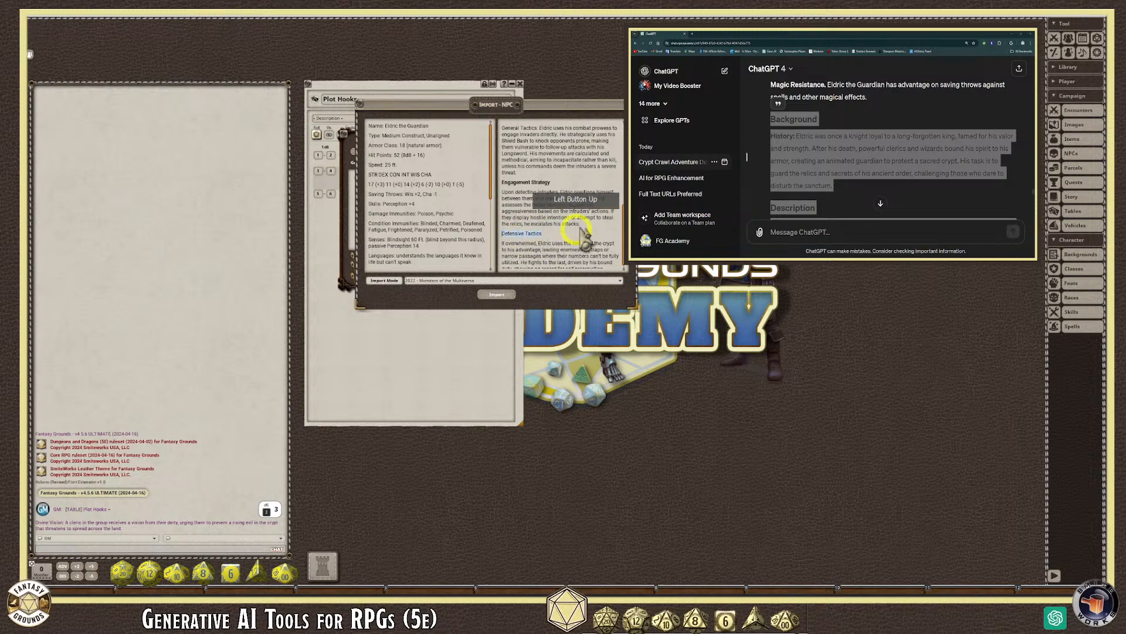
pyautogui.rightClick(553, 175)
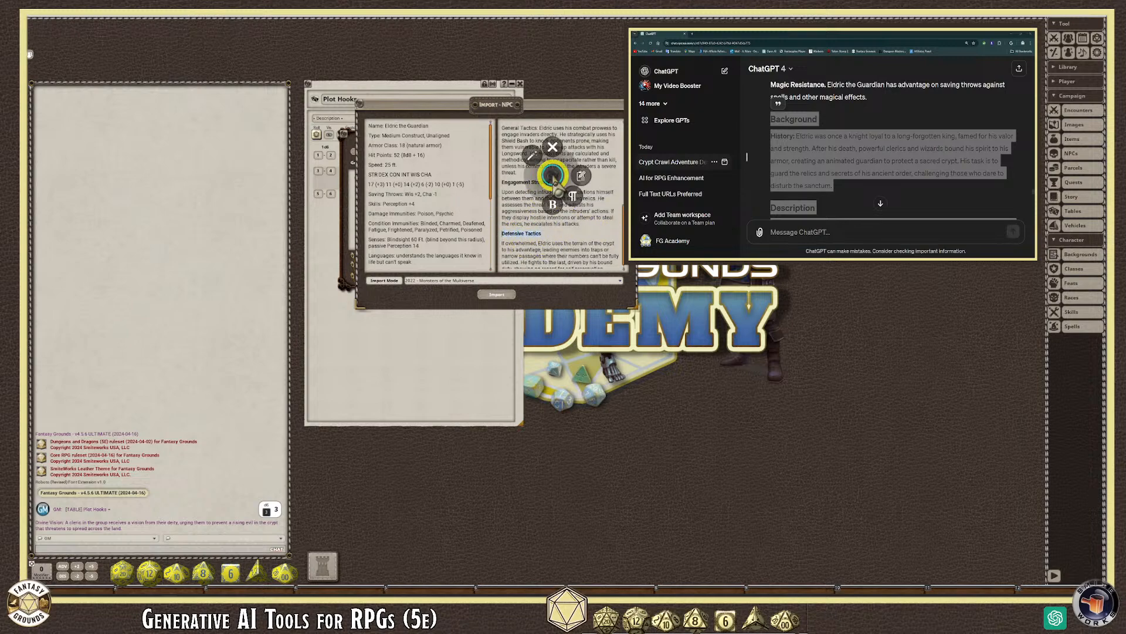
pyautogui.click(594, 199)
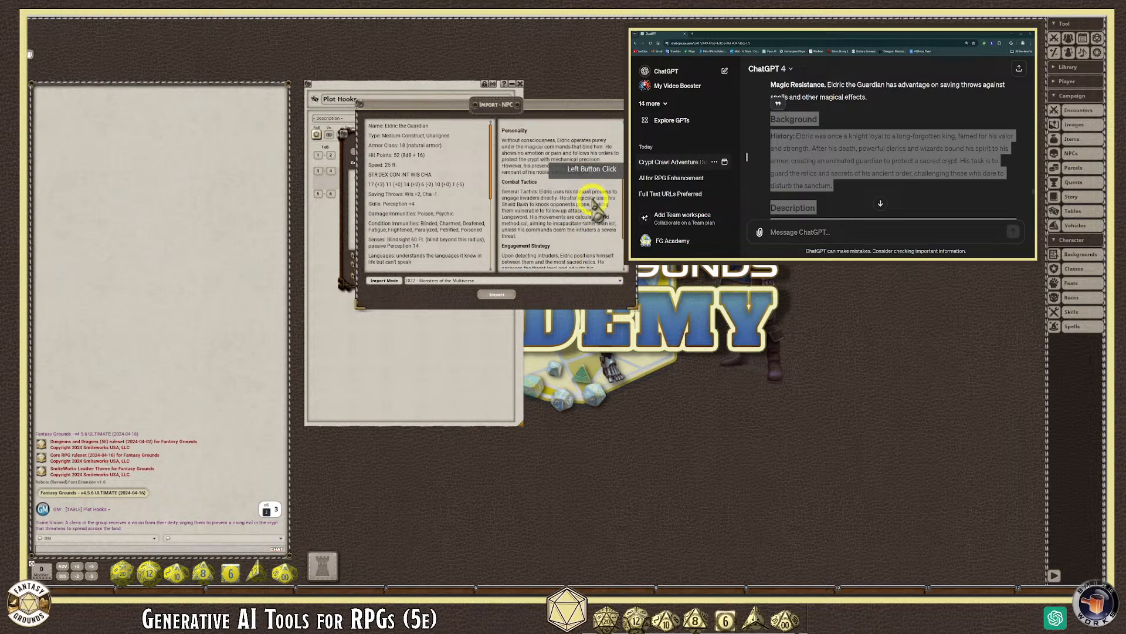
# Step: Copy the Description section with Appearance and Personality from the ChatGPT reply and paste it below the Defensive Tactics paragraph
pyautogui.scroll(-1, 462, 250)
pyautogui.scroll(-3, 560, 237)
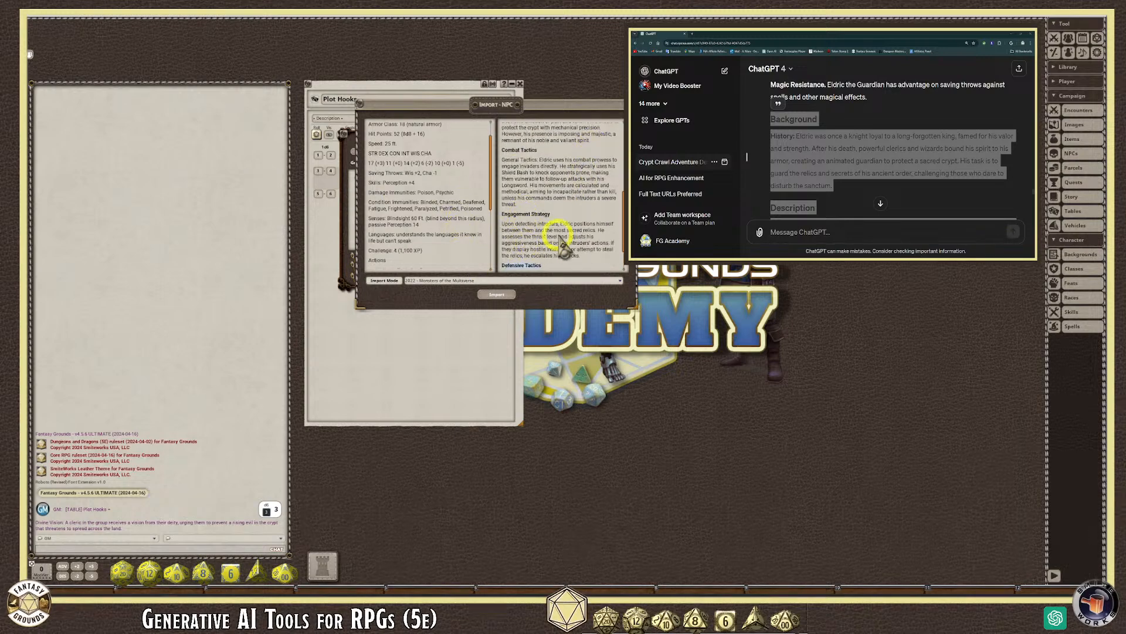
pyautogui.click(613, 270)
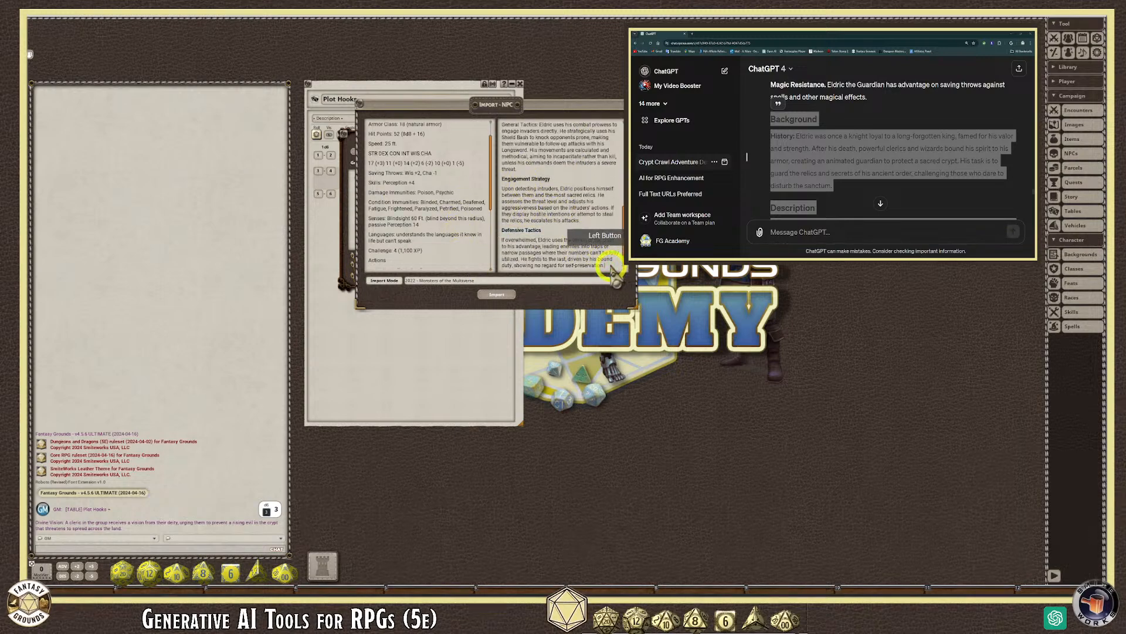
pyautogui.scroll(-2, 619, 267)
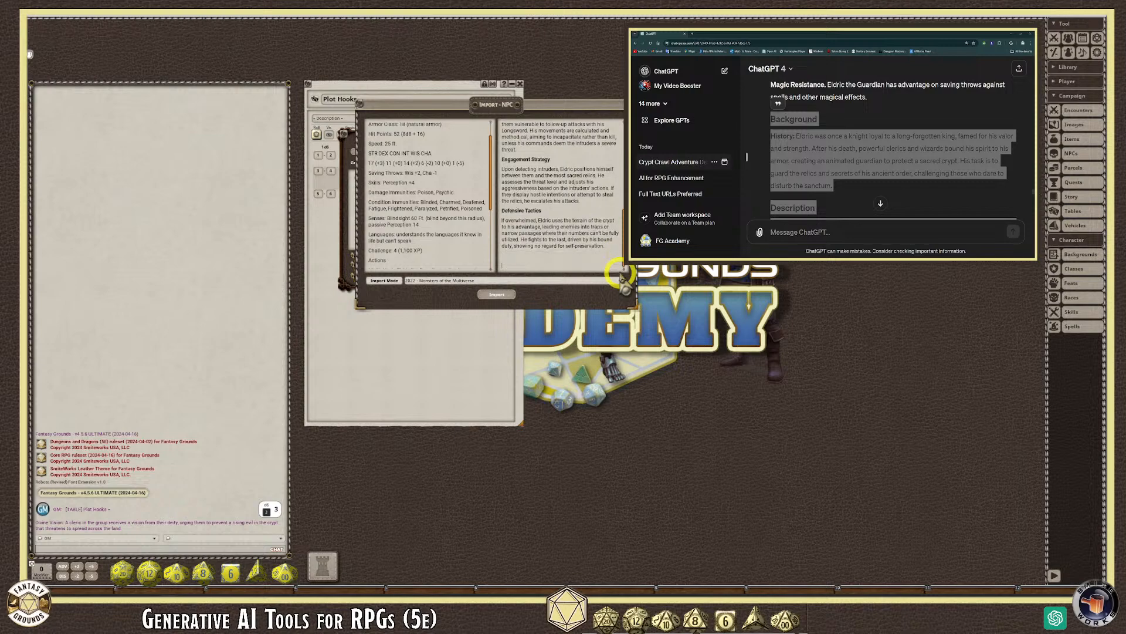
pyautogui.click(946, 174)
pyautogui.scroll(-5, 932, 190)
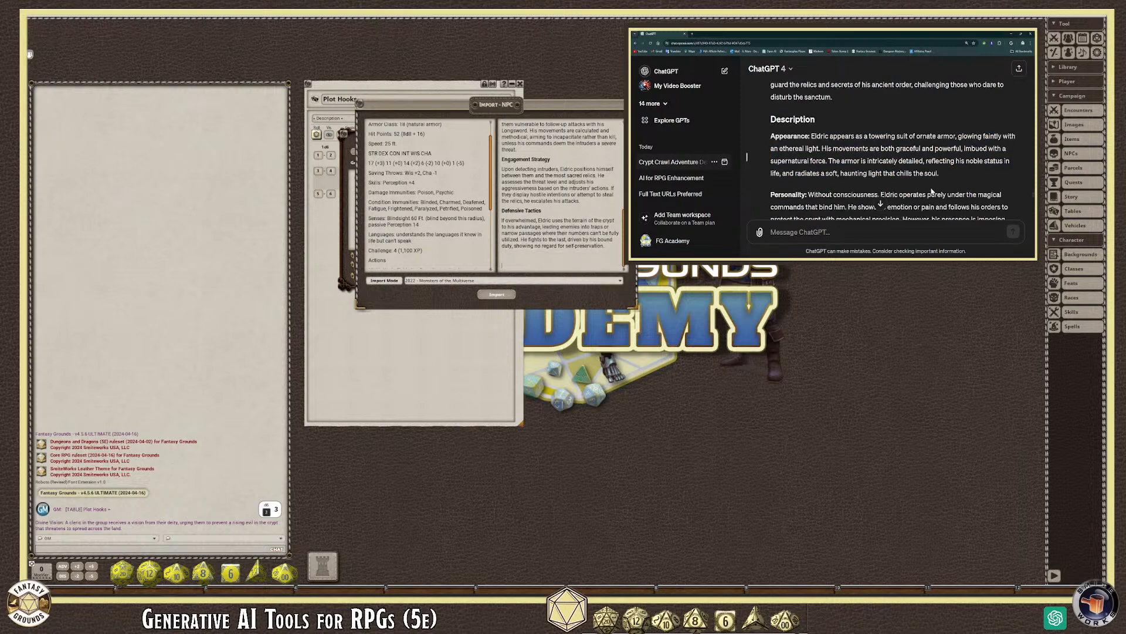
pyautogui.scroll(2, 932, 191)
pyautogui.scroll(-3, 932, 191)
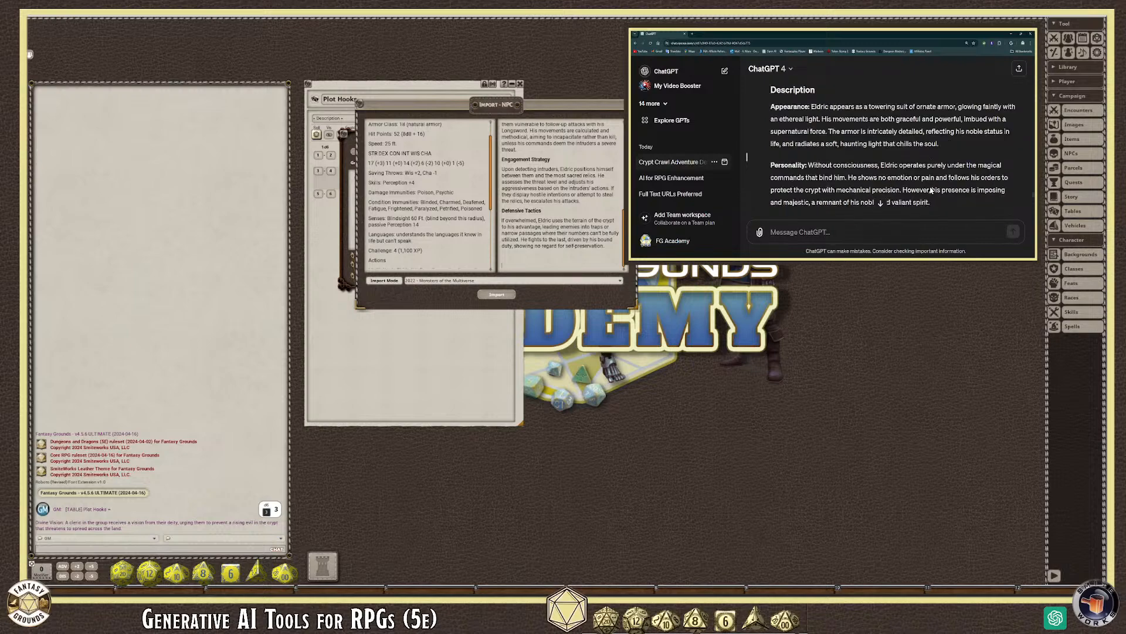
pyautogui.scroll(3, 931, 191)
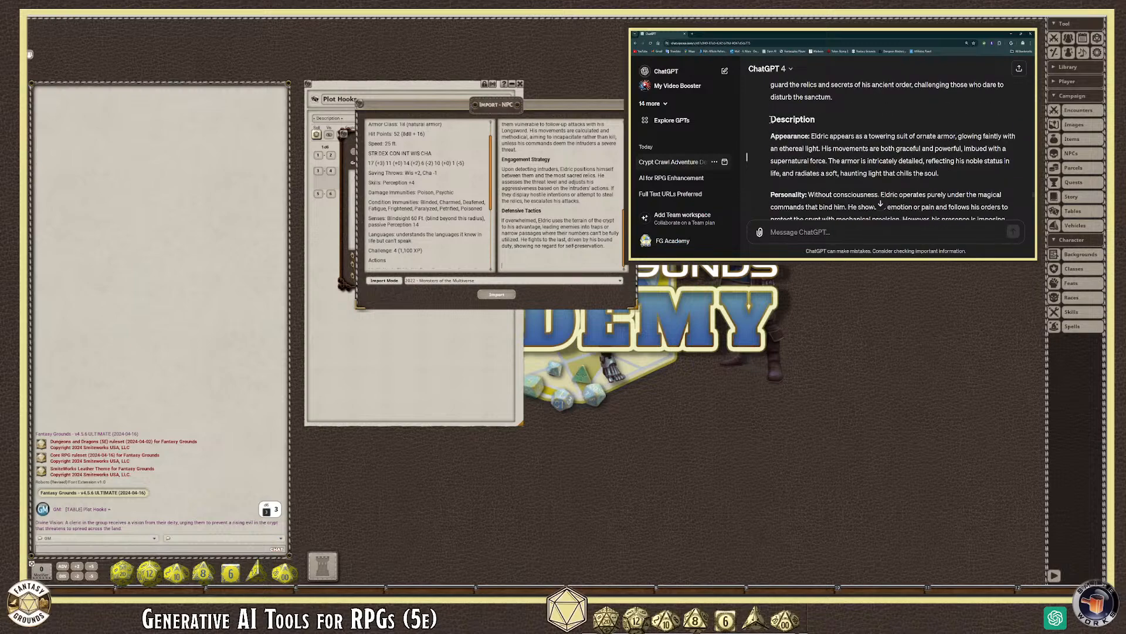
pyautogui.moveTo(778, 119); pyautogui.dragTo(951, 149)
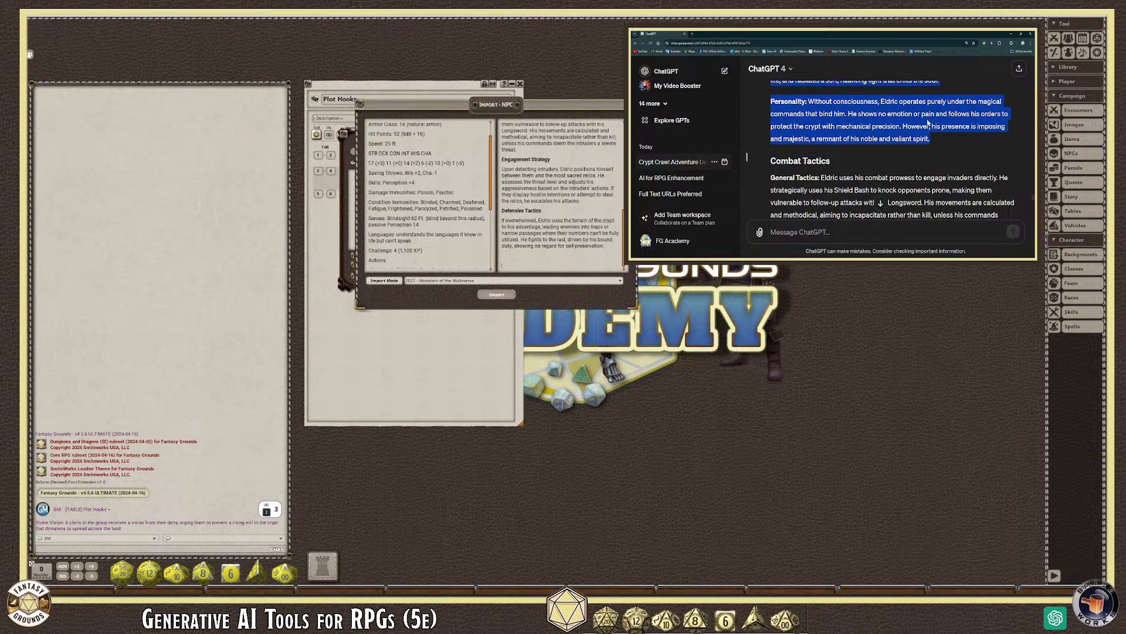
pyautogui.click(543, 258)
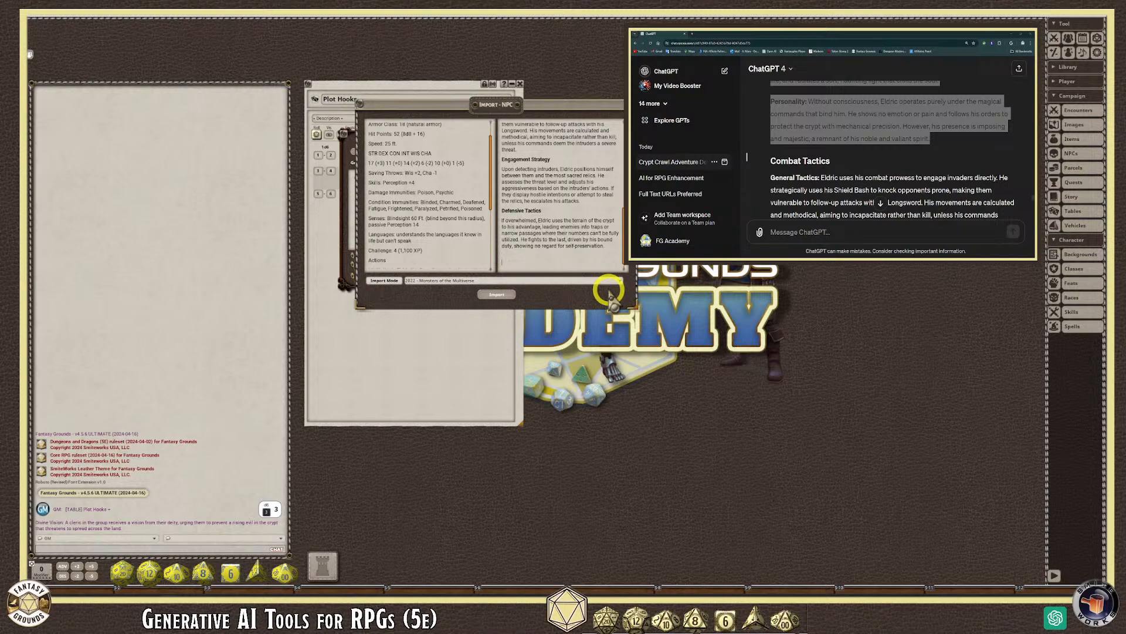
pyautogui.write('Description Appearance: Eldric appears as a towering suit of ornate armor, glowing faintly with an ethereal light. His movements are both graceful and powerful, imbued with a supernatural force. The armor is intricately detailed, reflecting his noble status in life, and radiates a soft, haunting light that chills the soul.  Personality: Without consciousness, Eldric operates purely under the magical commands that bind him. He shows no emotion or pain and follows his orders to protect the crypt with mechanical precision. However, his presence is imposing and majestic, a remnant of his noble and valiant spirit.')
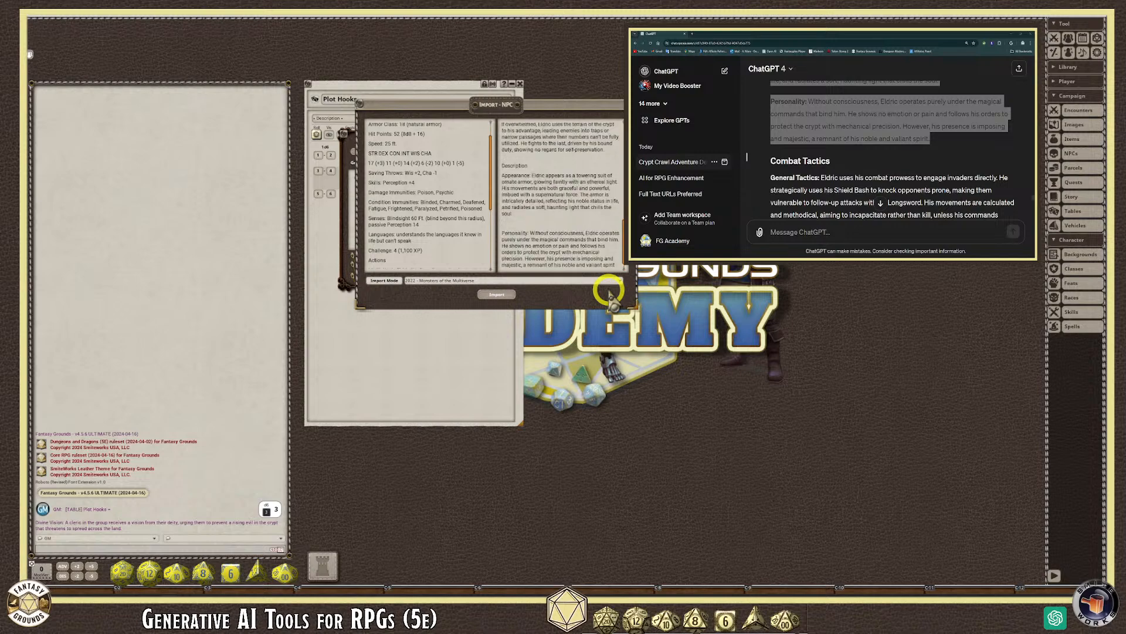
# Step: Split the pasted Appearance and Personality labels onto their own lines above their paragraphs
pyautogui.click(532, 175)
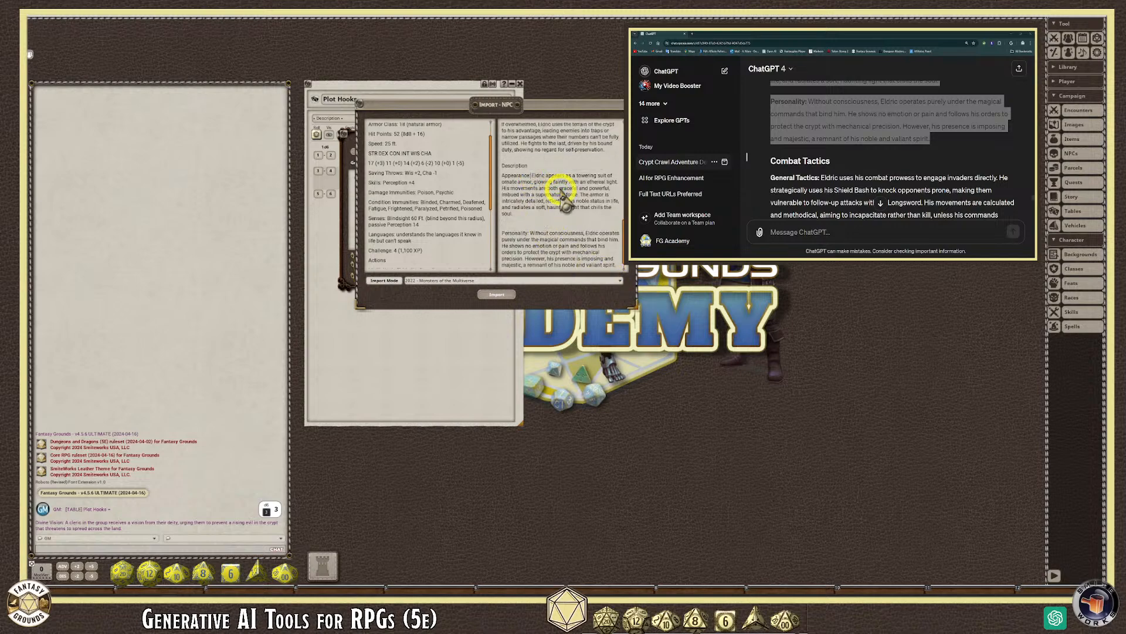
pyautogui.press('Return')
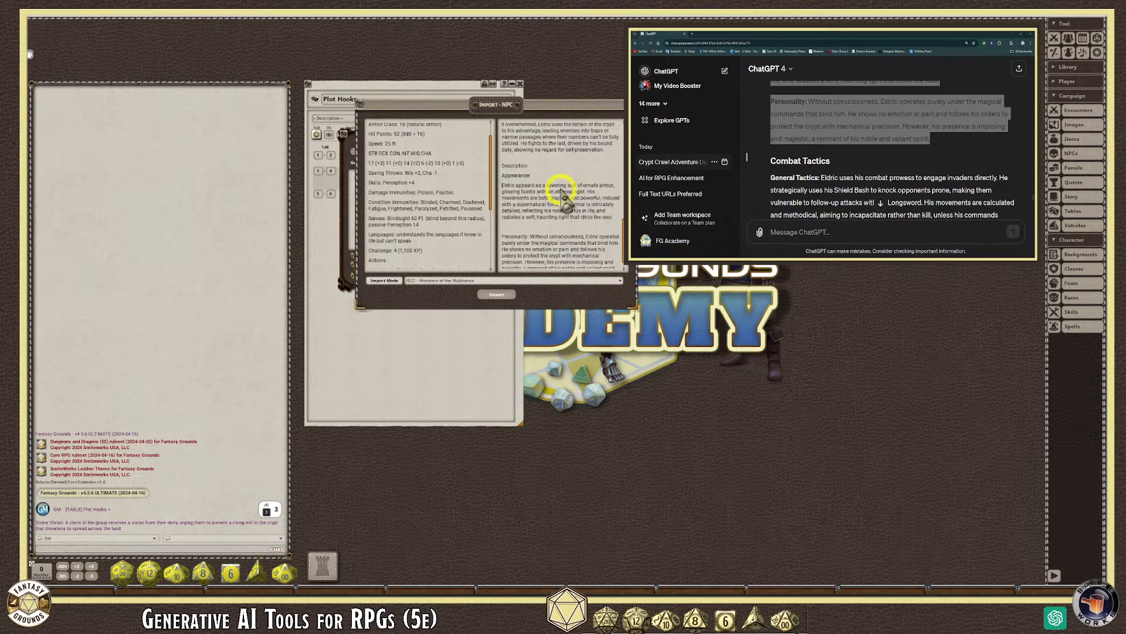
pyautogui.click(536, 242)
pyautogui.press('Return')
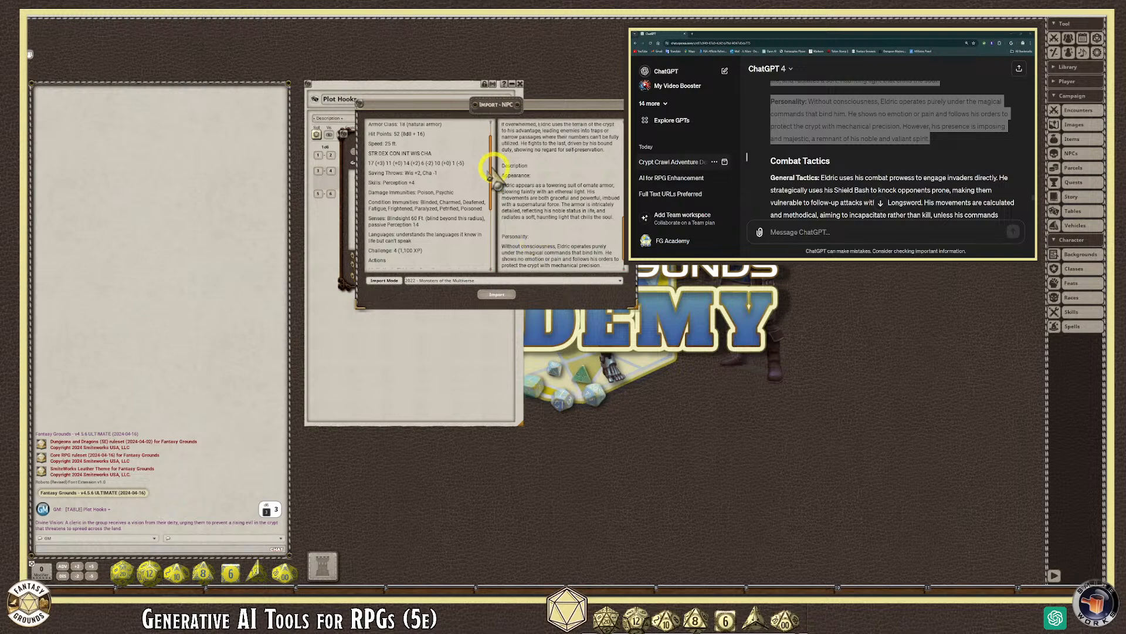
# Step: Format the pasted Description title as a heading and its two labels in bold, closing the blank line above Personality
pyautogui.click(513, 166)
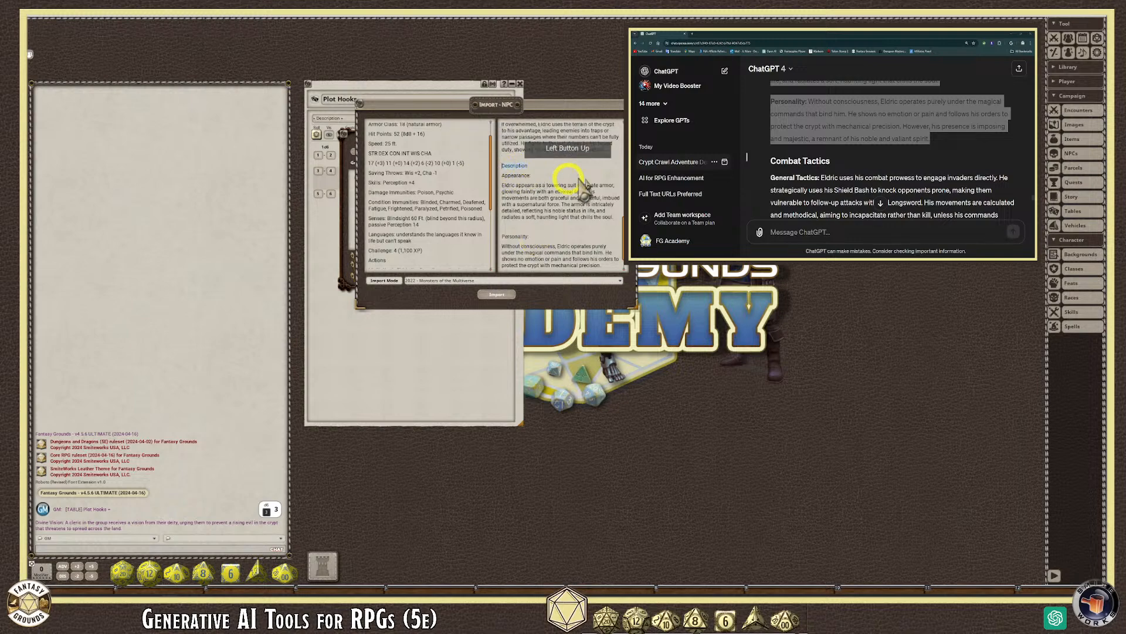
pyautogui.hotkey('ctrl', 'h')
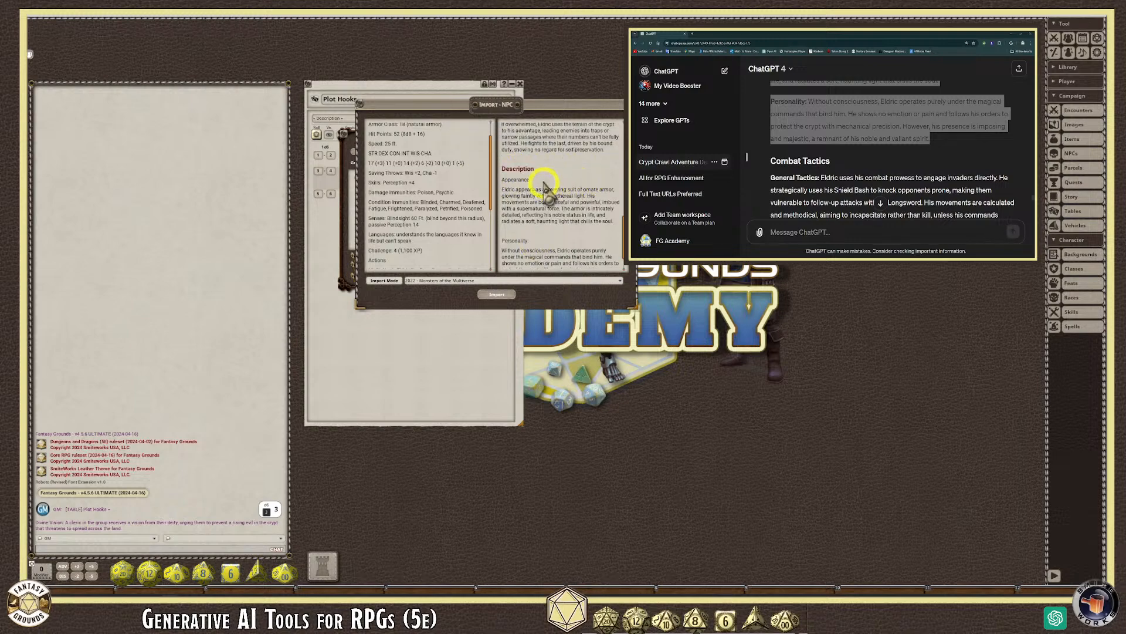
pyautogui.moveTo(500, 179); pyautogui.dragTo(549, 189)
pyautogui.hotkey('ctrl', 'b')
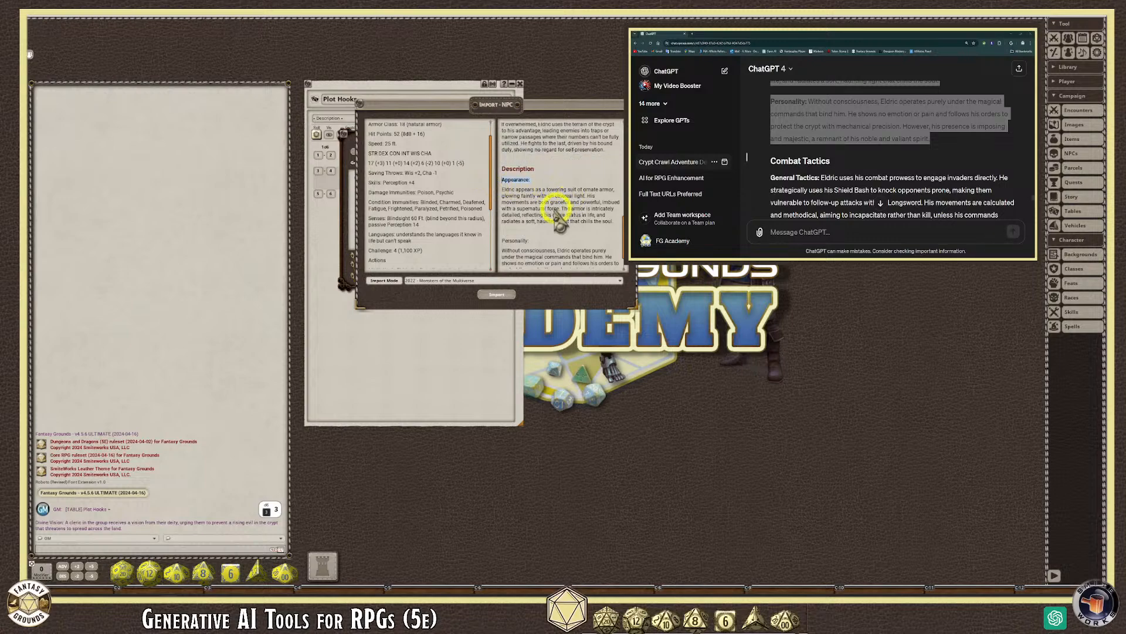
pyautogui.moveTo(534, 240); pyautogui.dragTo(495, 240)
pyautogui.hotkey('ctrl', 'b')
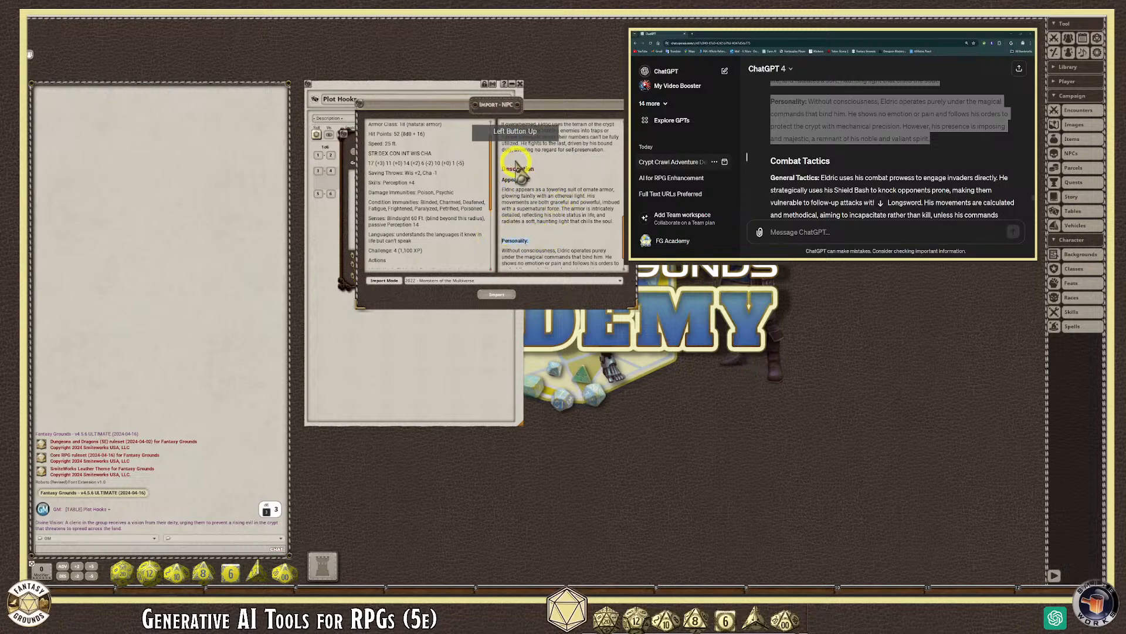
pyautogui.rightClick(512, 145)
pyautogui.click(562, 166)
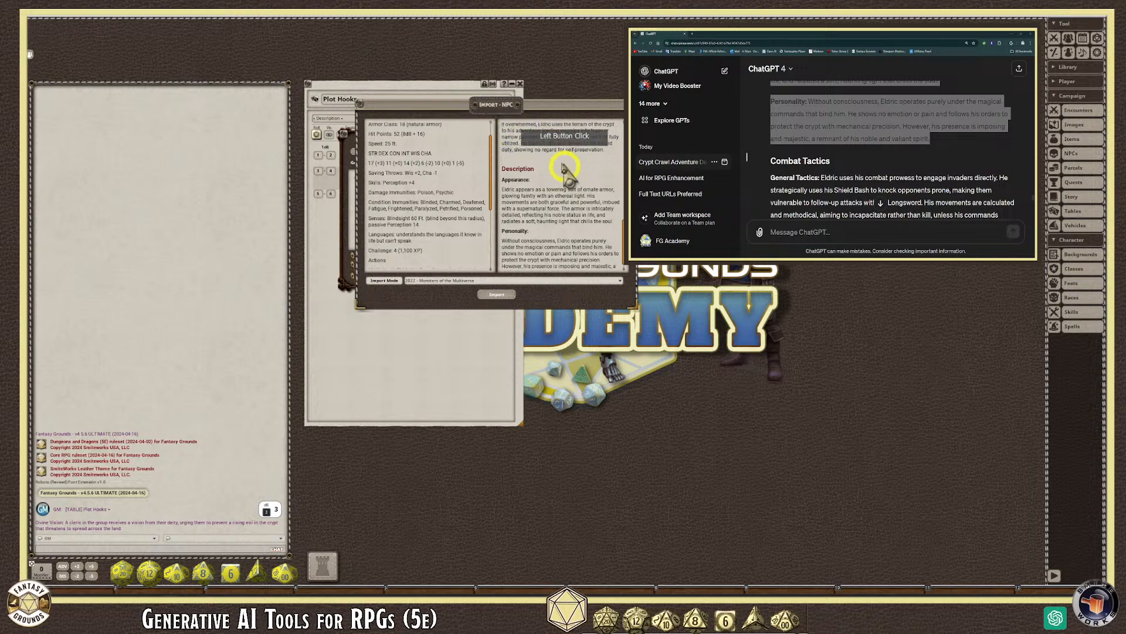
# Step: Try to remove the blank line above the pasted Description heading, and undo the change
pyautogui.scroll(1, 572, 240)
pyautogui.rightClick(540, 161)
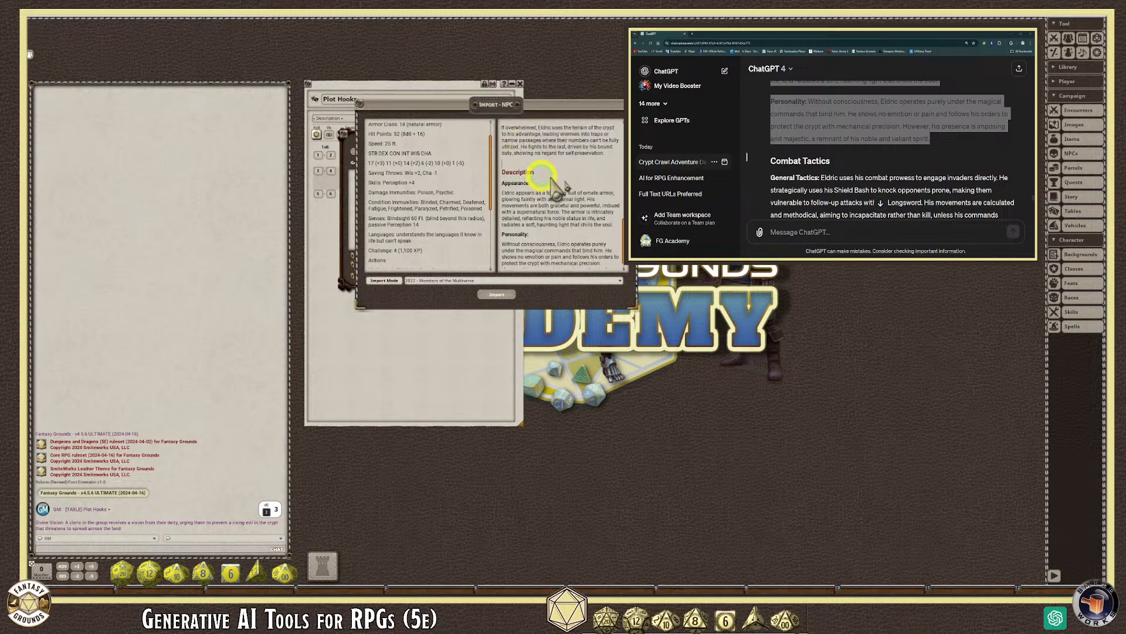
pyautogui.click(596, 184)
pyautogui.press('BackSpace')
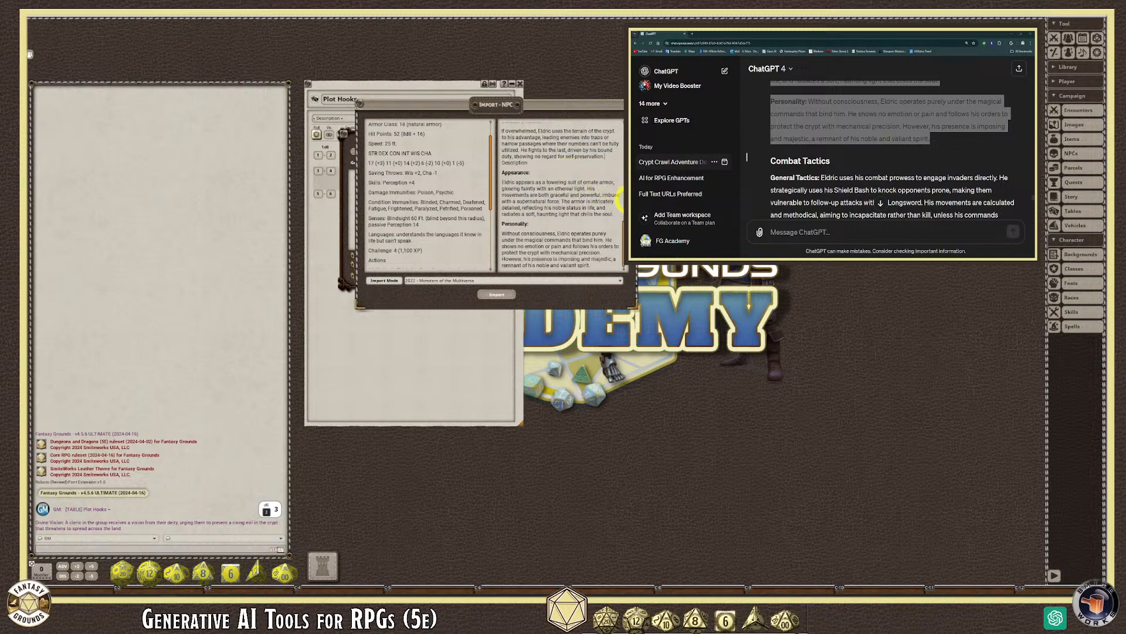
pyautogui.hotkey('ctrl', 'z')
# Step: Check the formatted description text and import the Eldric the Guardian NPC
pyautogui.scroll(5, 578, 182)
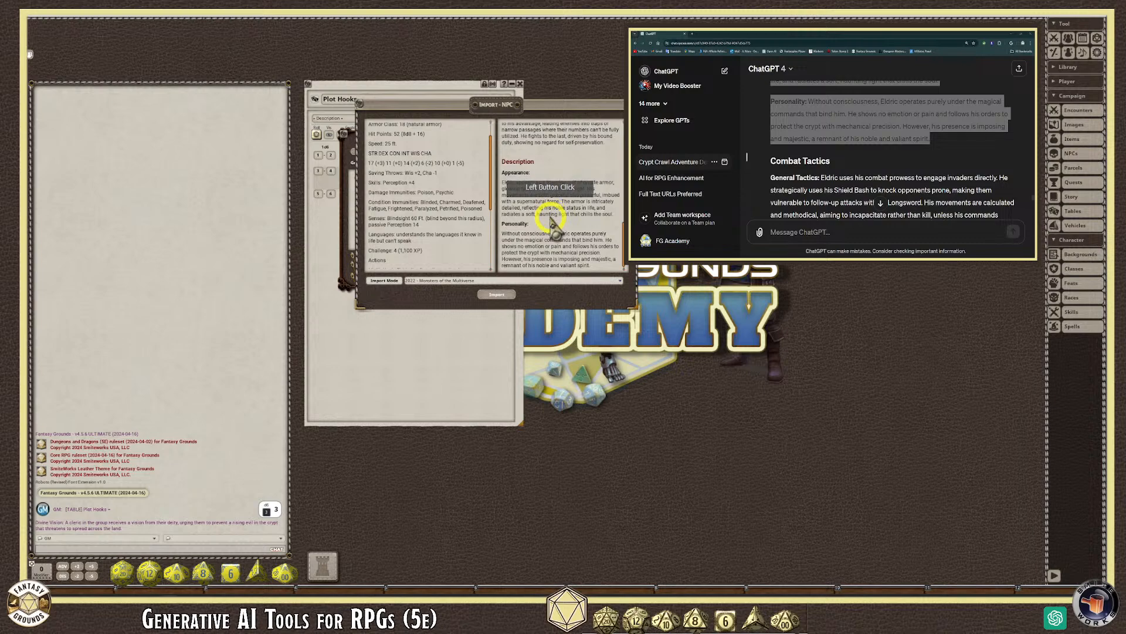
pyautogui.scroll(-6, 552, 195)
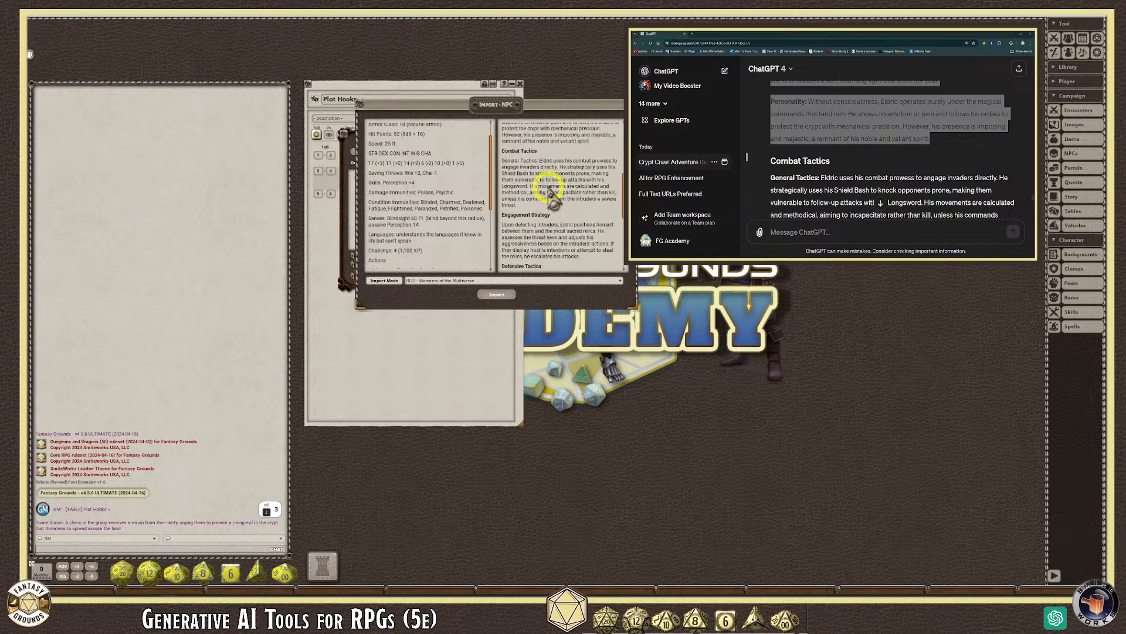
pyautogui.scroll(2, 548, 189)
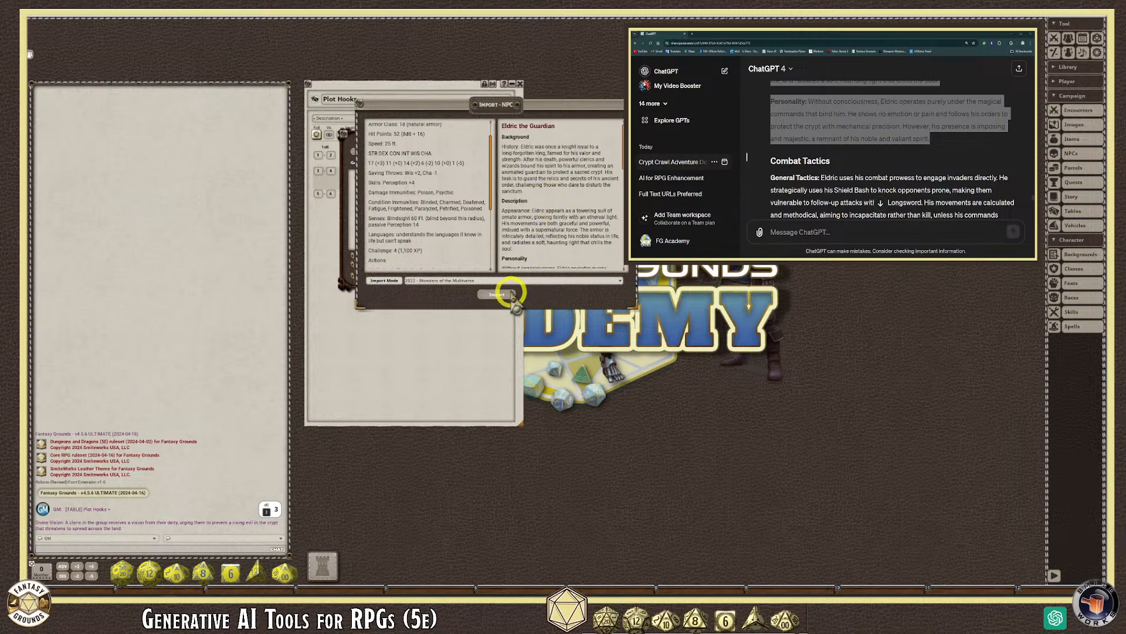
pyautogui.click(510, 296)
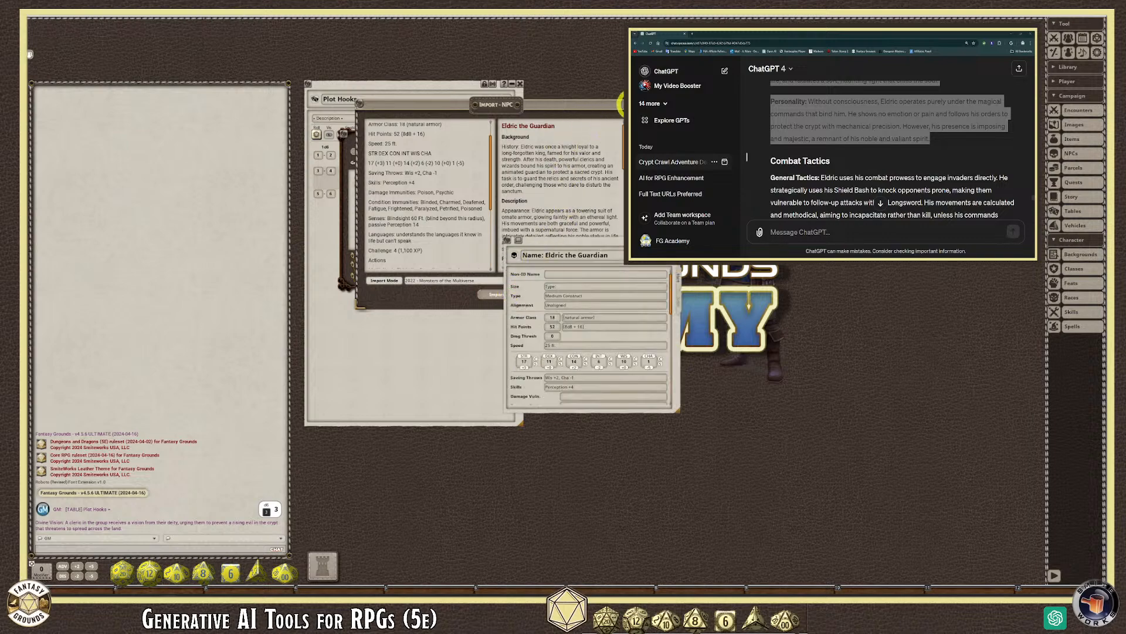
# Step: Close the NPC import window, and reposition and enlarge the Eldric the Guardian sheet to show the full stat block
pyautogui.click(604, 119)
pyautogui.click(496, 134)
pyautogui.moveTo(581, 253); pyautogui.dragTo(429, 62)
pyautogui.moveTo(523, 215); pyautogui.dragTo(598, 537)
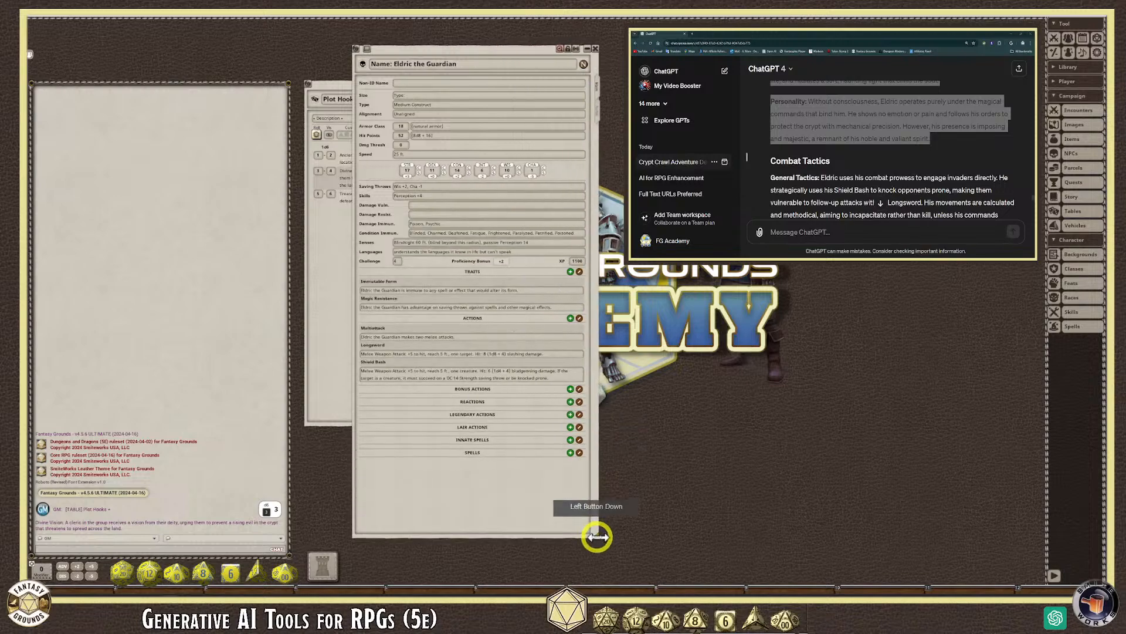
# Step: Open the notes page of the Eldric the Guardian sheet and review its description and stat block text
pyautogui.click(596, 114)
pyautogui.scroll(-3, 490, 293)
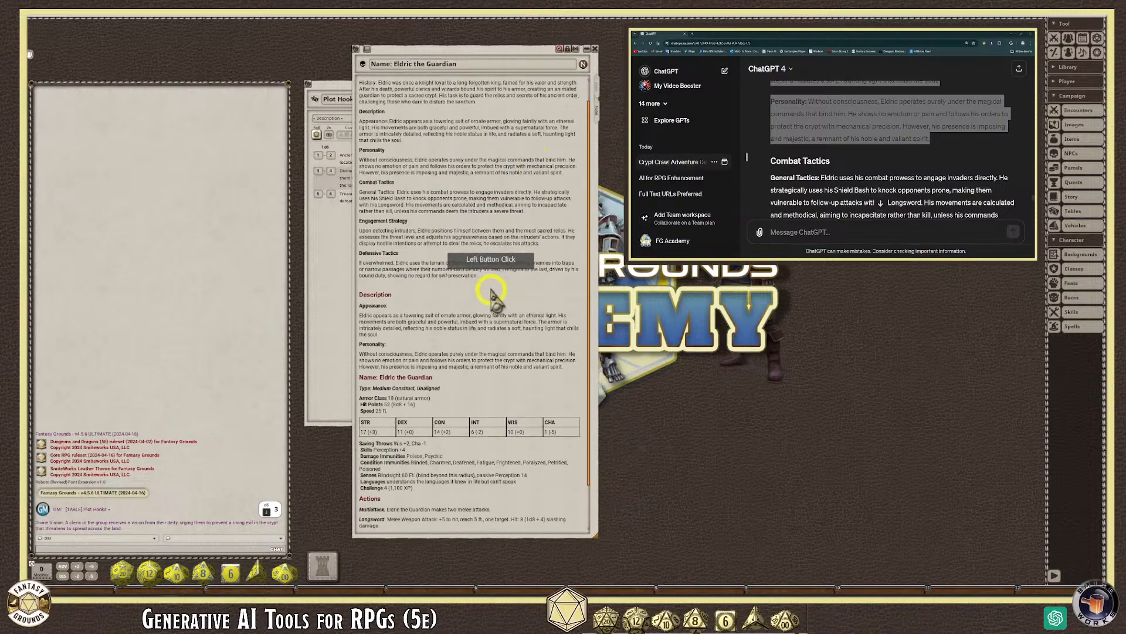
pyautogui.scroll(-1, 491, 309)
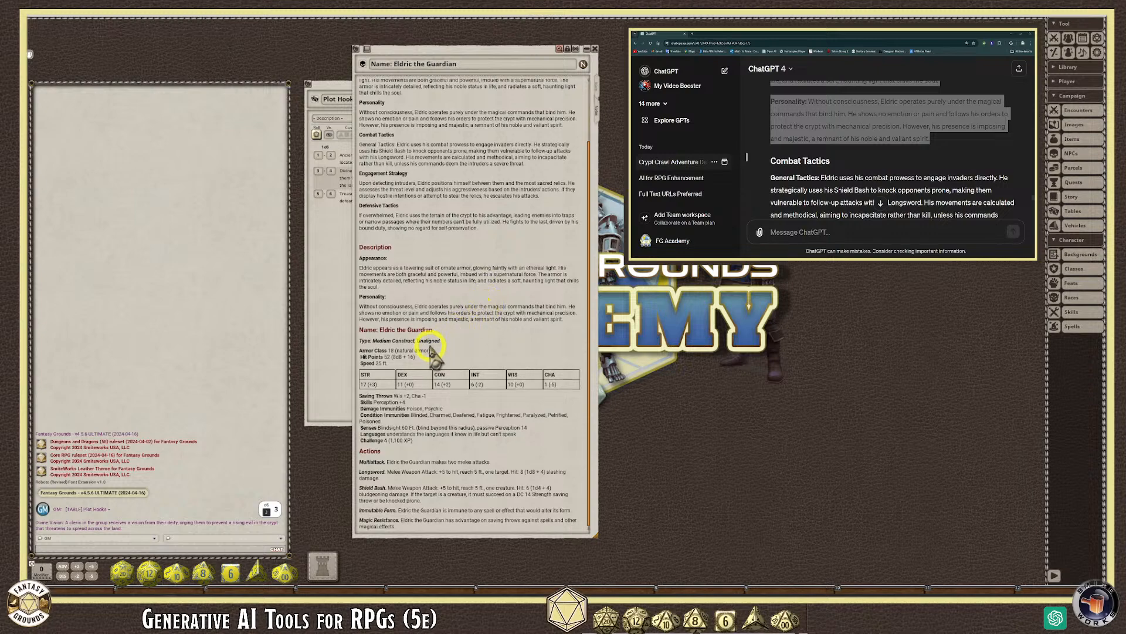
# Step: Move the History label in the NPC's notes onto its own line, remove its colon and make it bold
pyautogui.scroll(3, 441, 469)
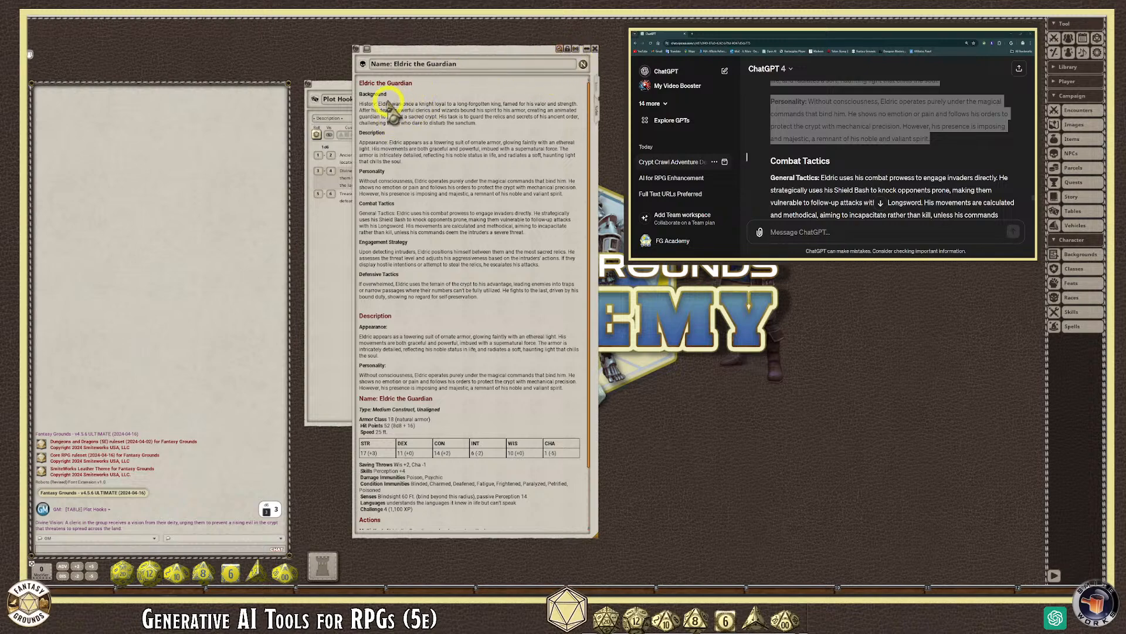
pyautogui.click(418, 114)
pyautogui.press('Return')
pyautogui.click(409, 126)
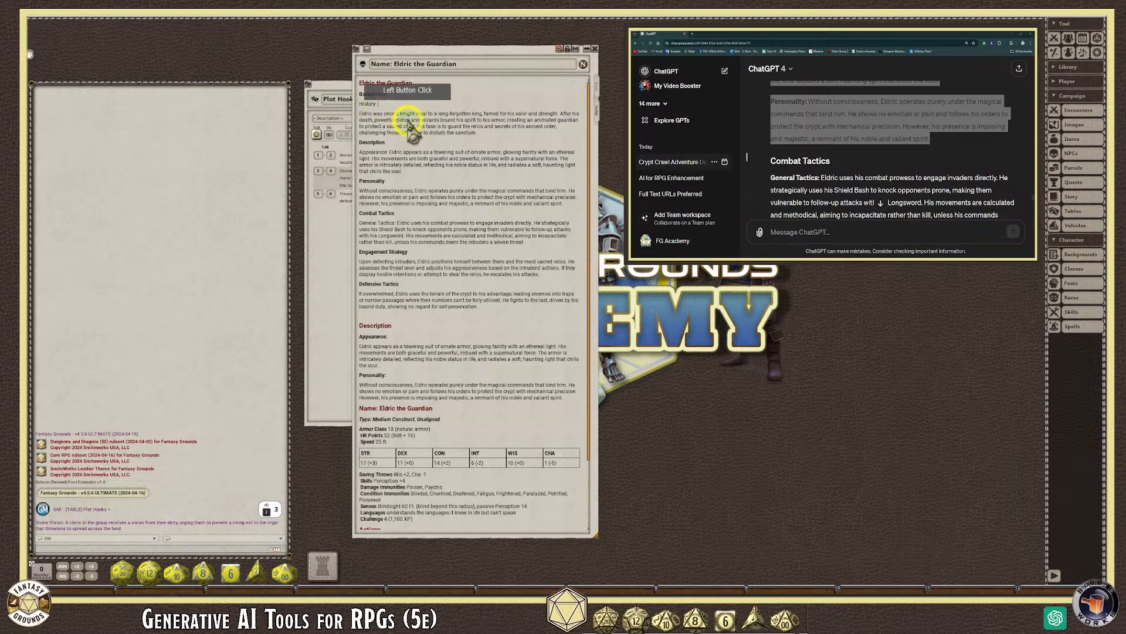
pyautogui.press('BackSpace')
pyautogui.moveTo(379, 106); pyautogui.dragTo(358, 106)
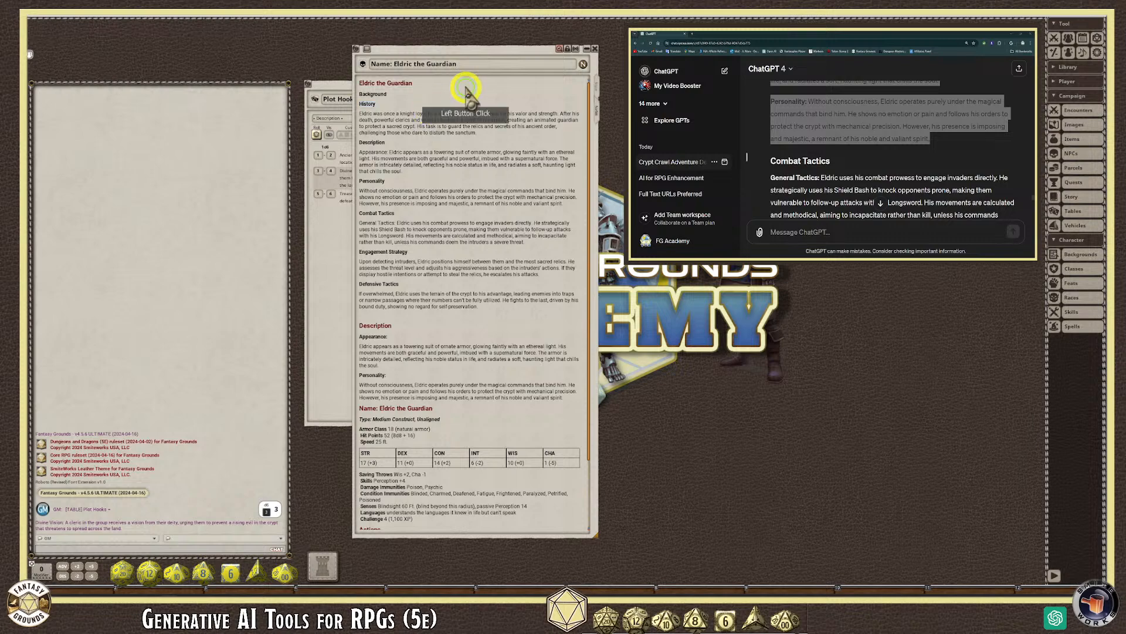
# Step: Delete the duplicate Description section, with its Appearance and Personality text, and the blank line above the stat block in the notes
pyautogui.click(456, 86)
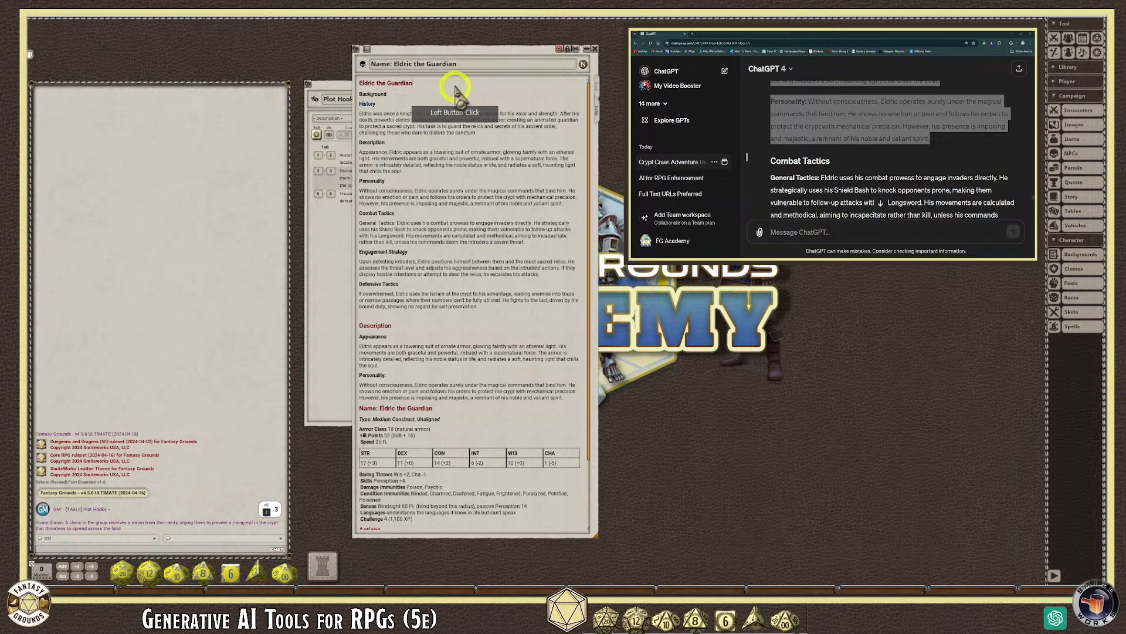
pyautogui.click(421, 142)
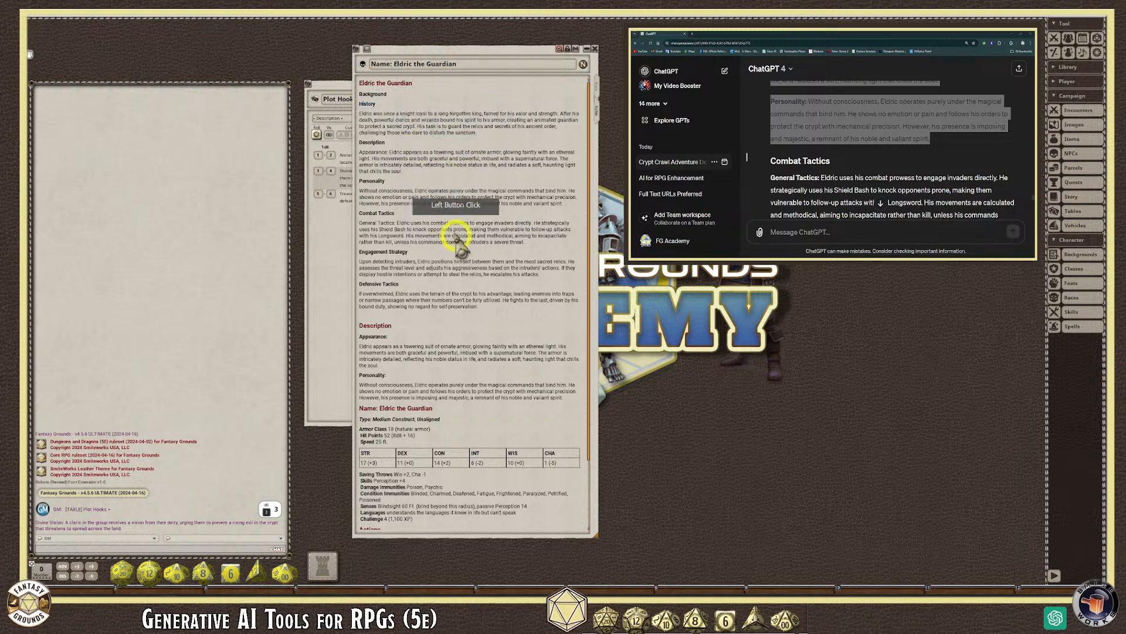
pyautogui.click(383, 104)
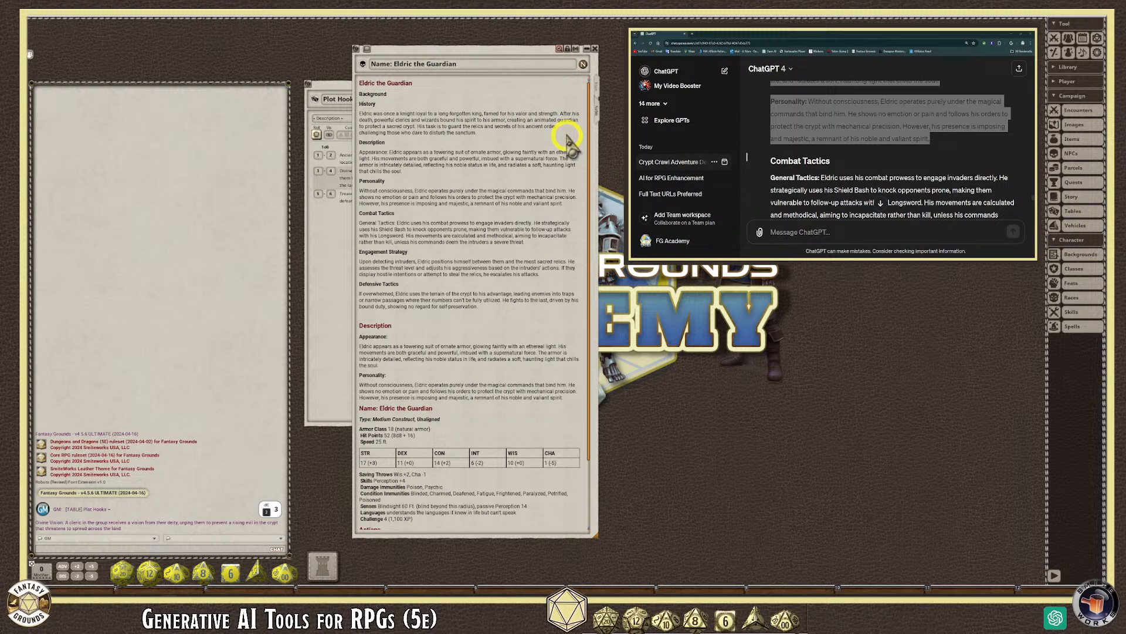
pyautogui.click(549, 136)
pyautogui.moveTo(402, 171); pyautogui.dragTo(359, 321)
pyautogui.press('BackSpace')
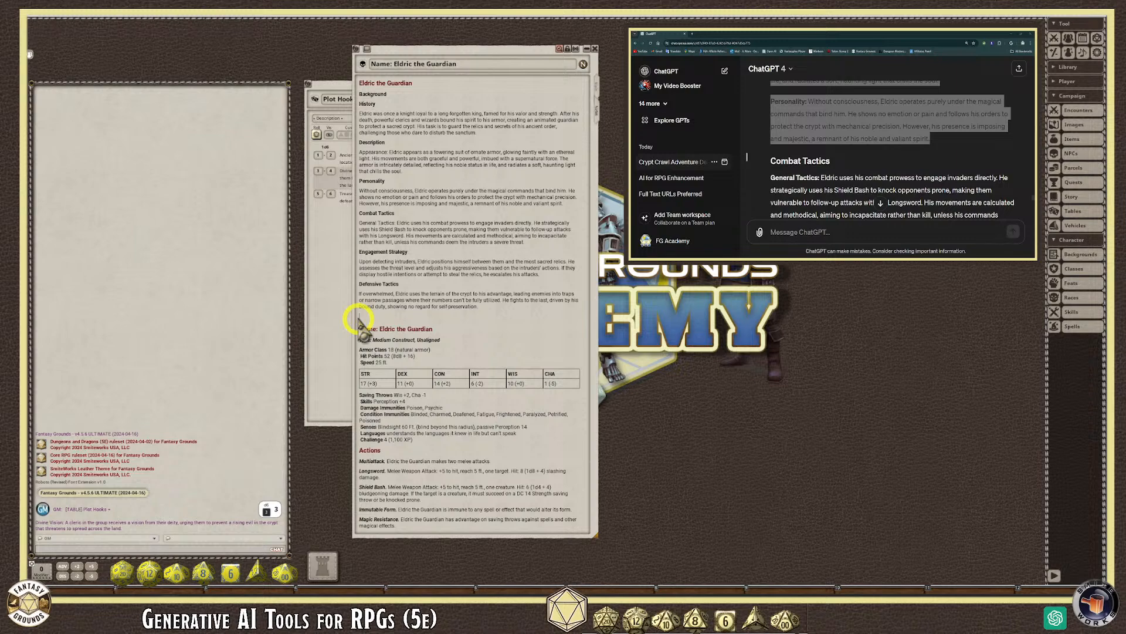
pyautogui.press('BackSpace')
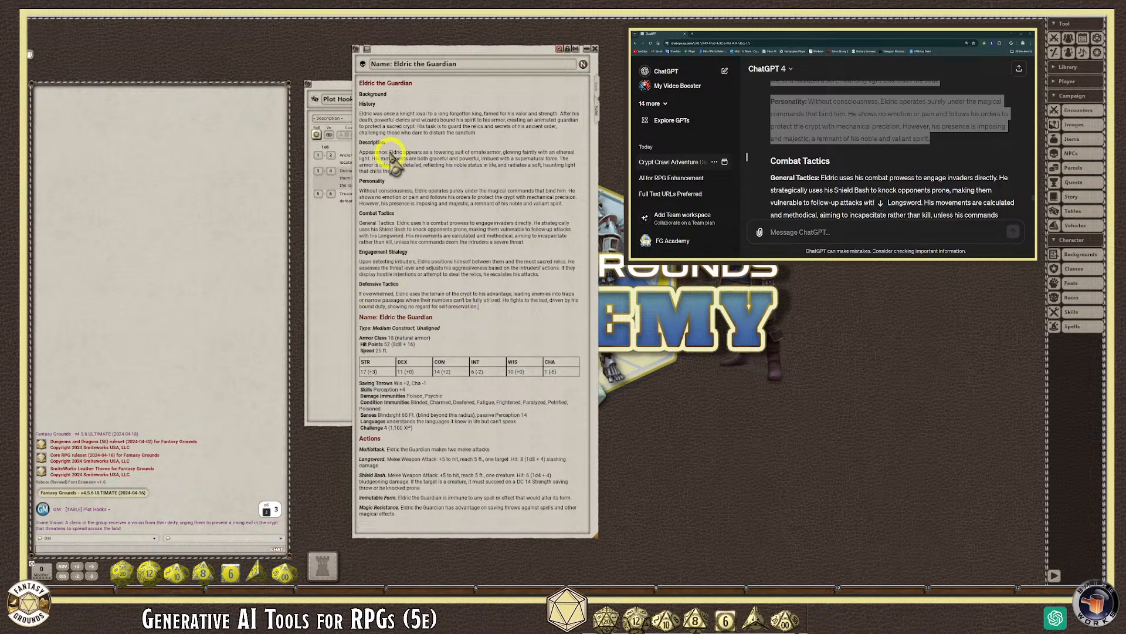
# Step: Format the Description label as a heading and put the Appearance label in bold on its own line above its paragraph
pyautogui.click(453, 179)
pyautogui.press('Return')
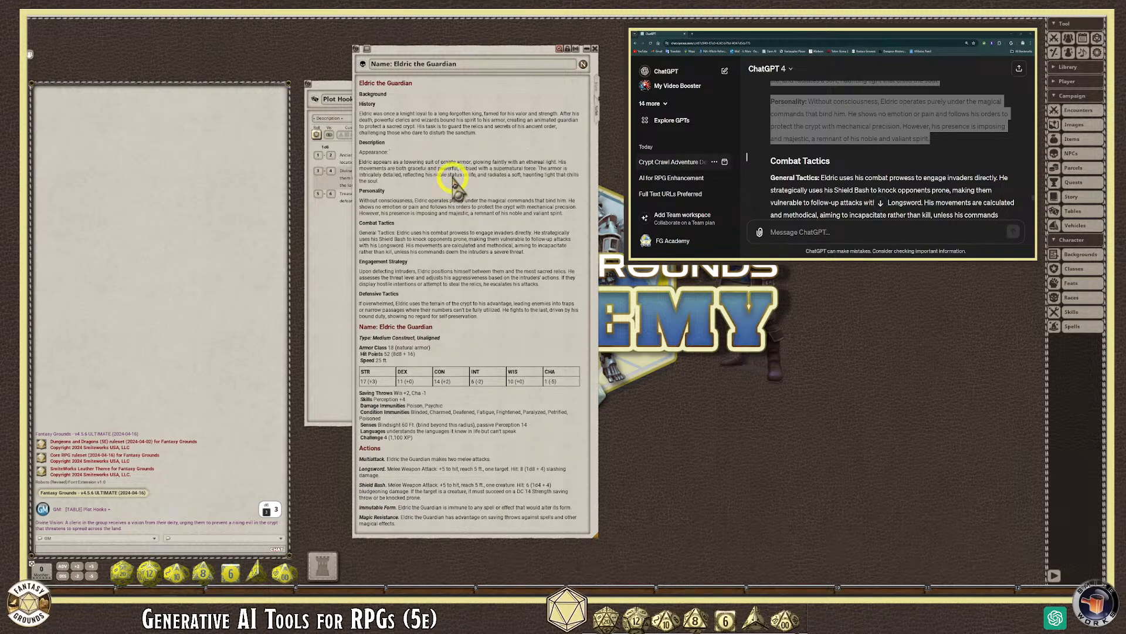
pyautogui.moveTo(388, 142); pyautogui.dragTo(345, 141)
pyautogui.hotkey('ctrl', '1')
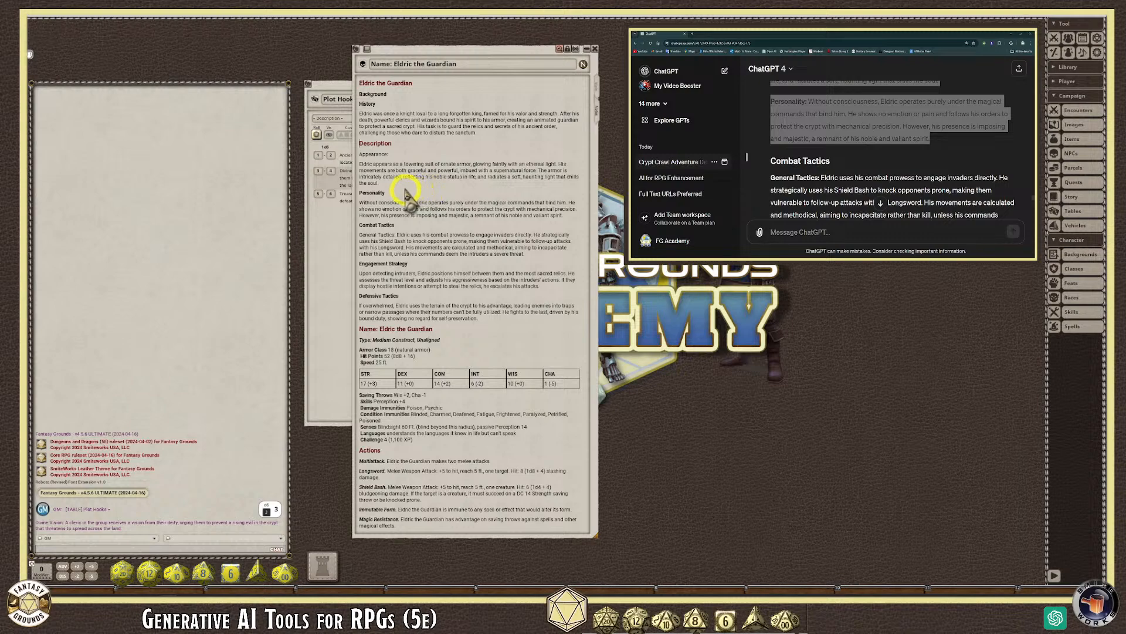
pyautogui.moveTo(354, 154); pyautogui.dragTo(446, 156)
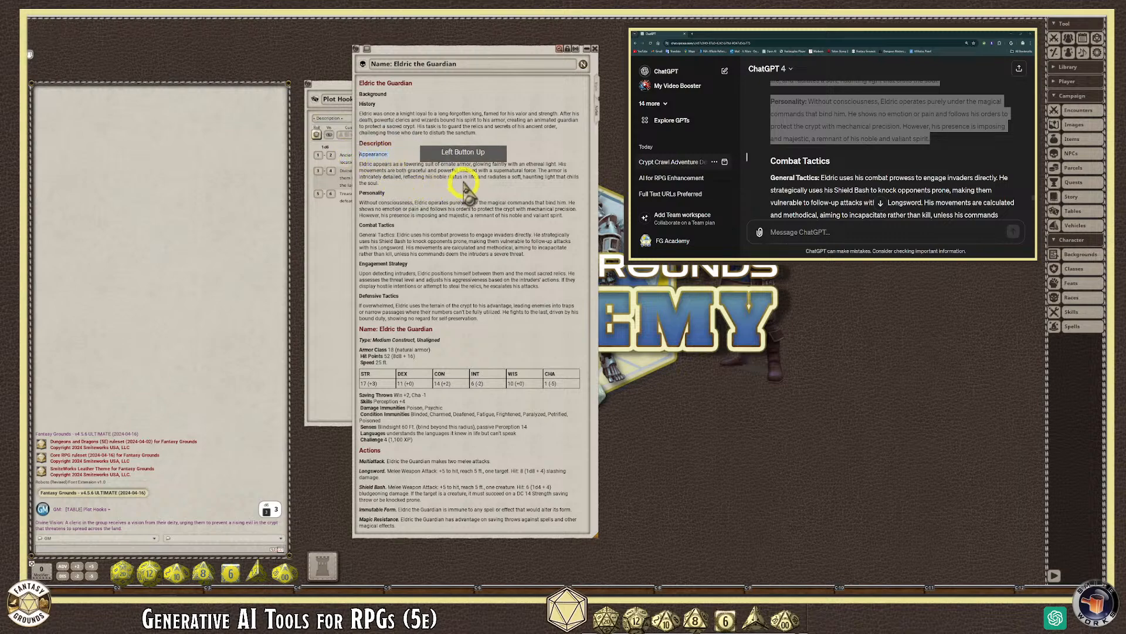
pyautogui.click(409, 178)
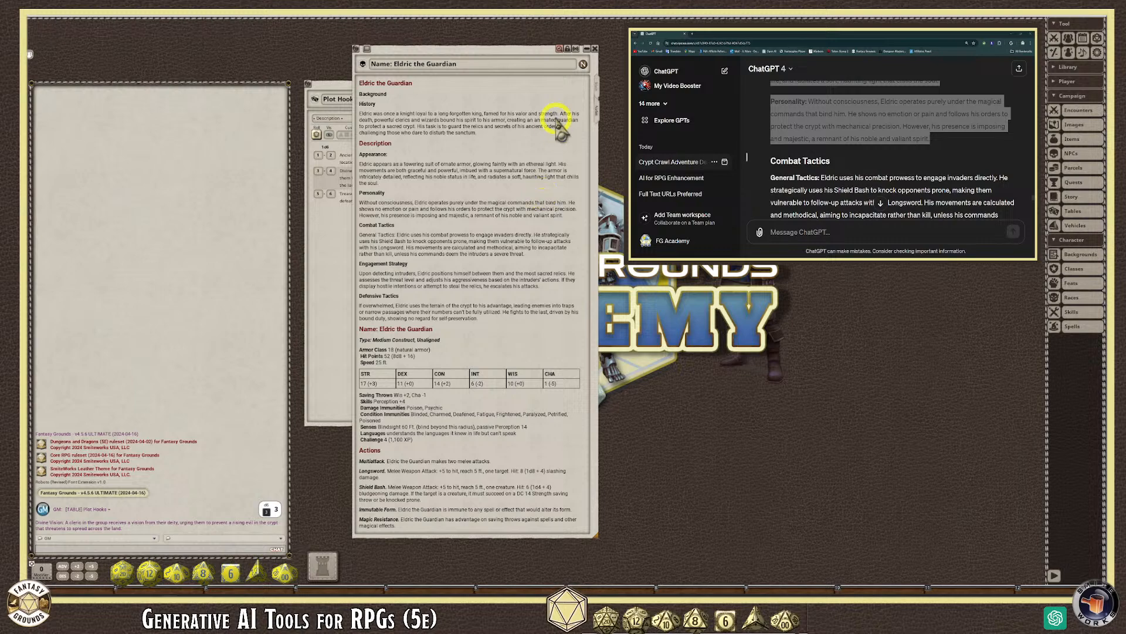
# Step: Add a "Chat Output" line below the Appearance paragraph and insert a copy of that paragraph beneath it as a chat frame
pyautogui.moveTo(385, 182); pyautogui.dragTo(426, 168)
pyautogui.hotkey('ctrl', 'c')
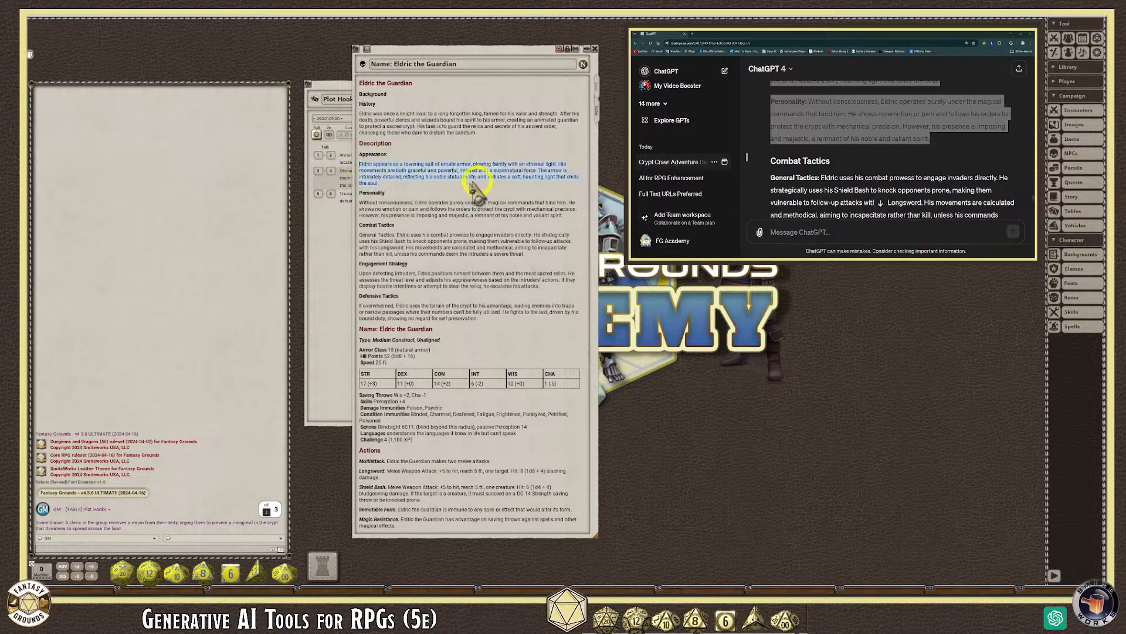
pyautogui.click(403, 184)
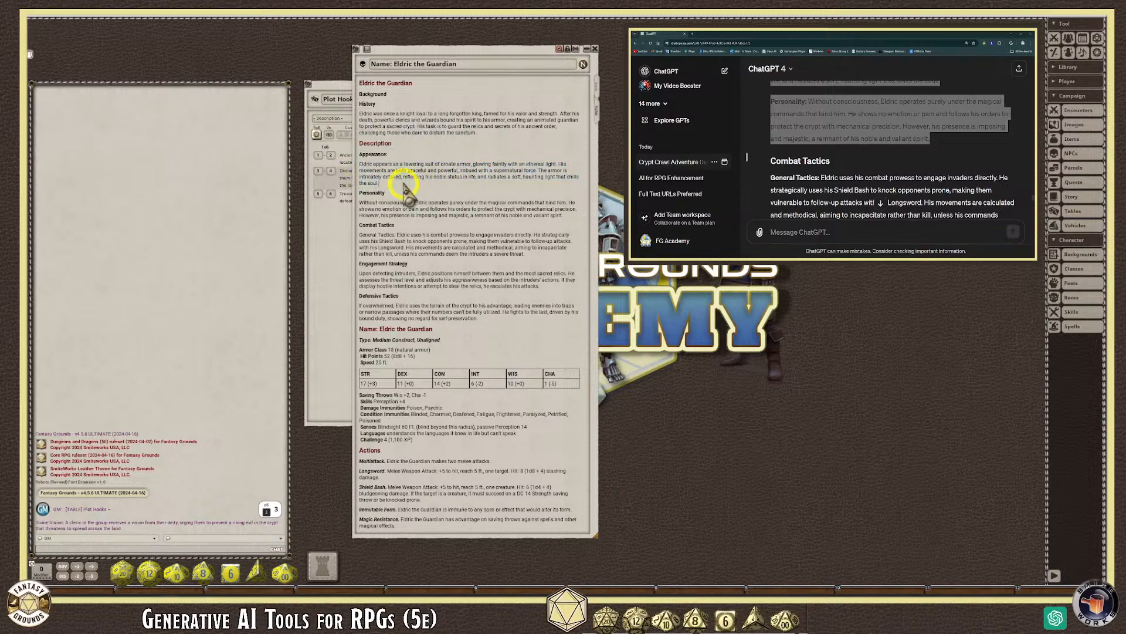
pyautogui.press('Return')
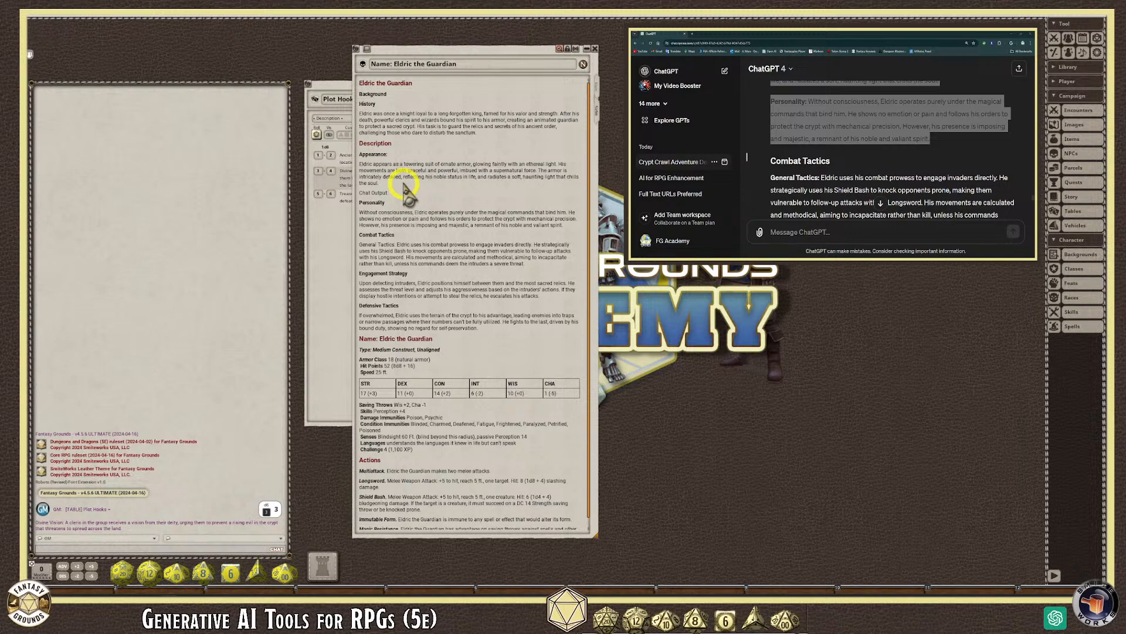
pyautogui.press('Return')
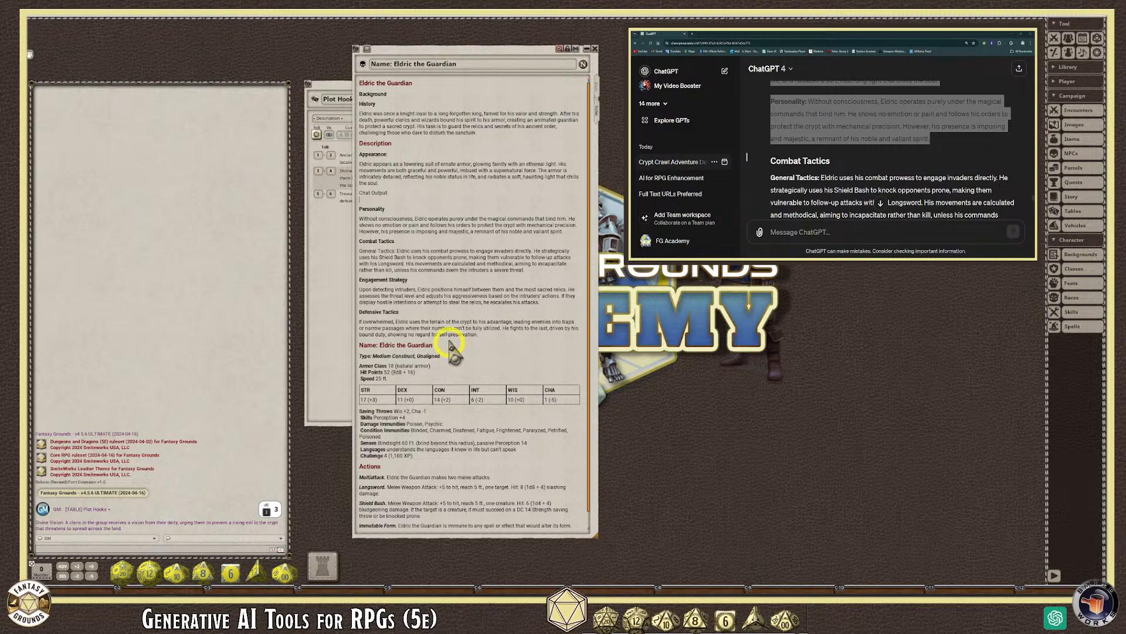
pyautogui.hotkey('ctrl', 'v')
pyautogui.moveTo(382, 229); pyautogui.dragTo(358, 209)
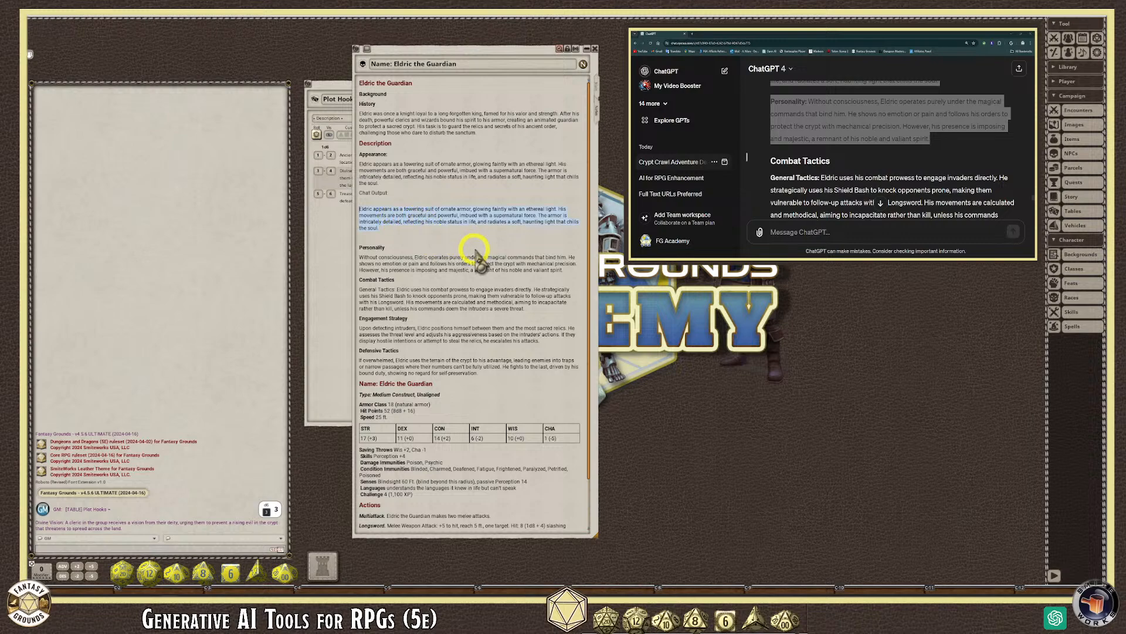
pyautogui.hotkey('ctrl', '2')
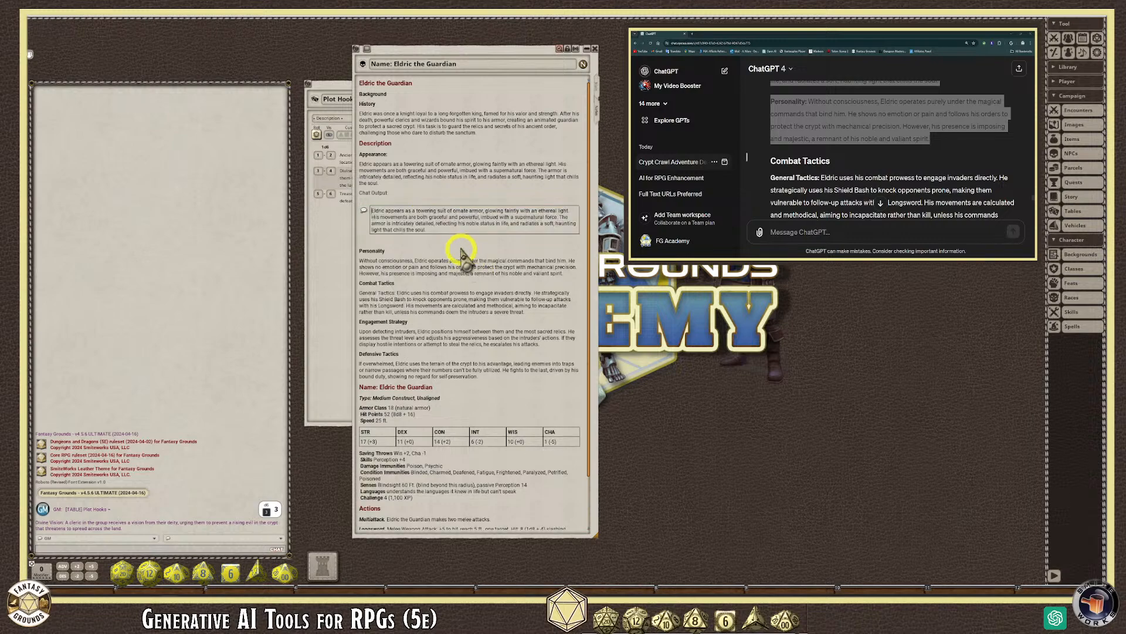
pyautogui.click(438, 230)
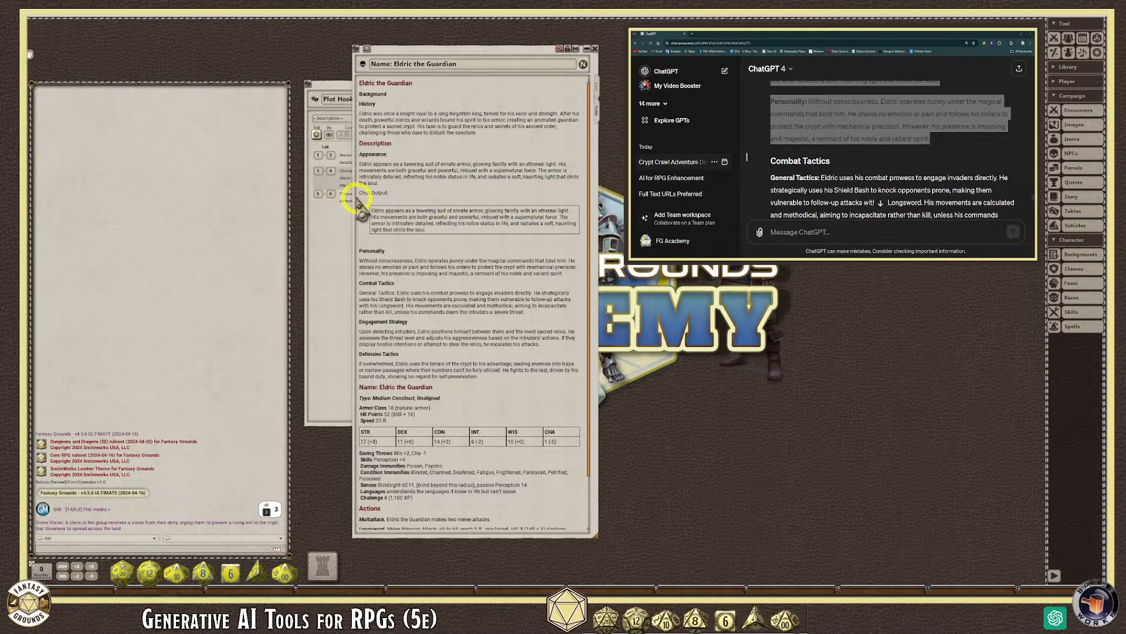
# Step: Make the Chat Output label bold and end it with a colon
pyautogui.moveTo(356, 194); pyautogui.dragTo(431, 208)
pyautogui.click(433, 231)
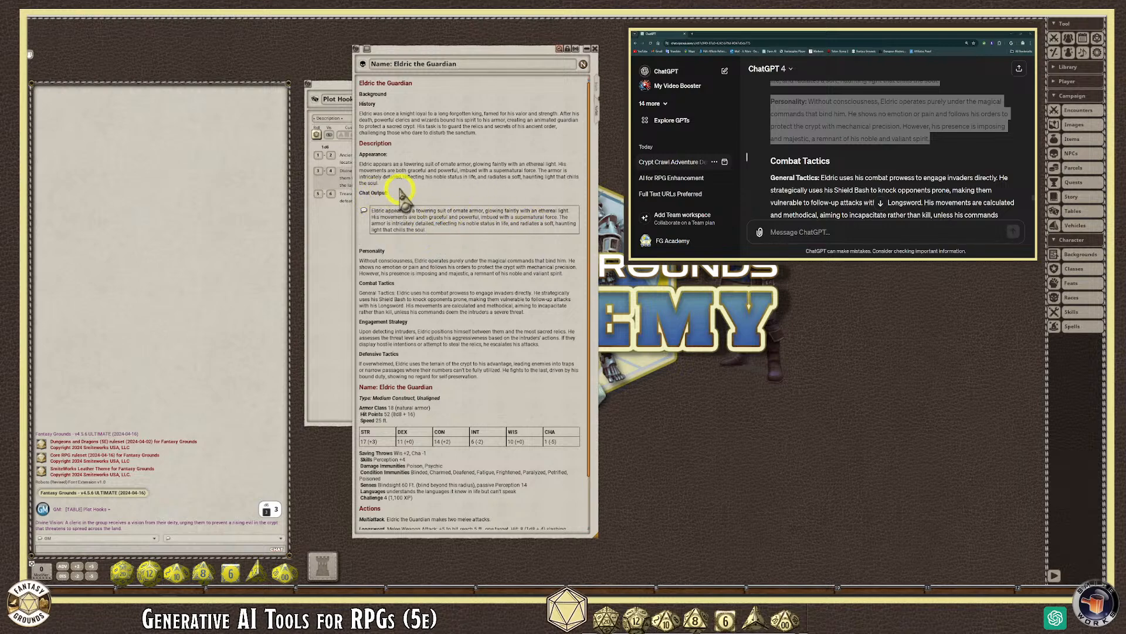
pyautogui.moveTo(359, 194); pyautogui.dragTo(432, 196)
# Step: Send the framed appearance text to the chat window and check the posted message
pyautogui.click(363, 210)
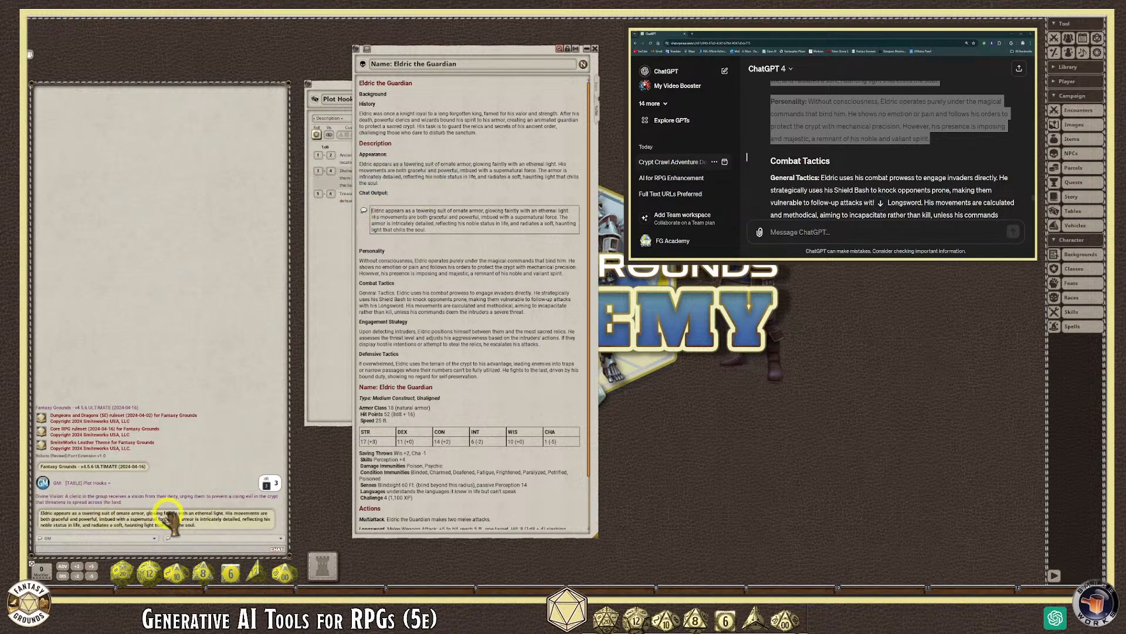
pyautogui.click(421, 217)
pyautogui.hotkey('alt', 'Tab')
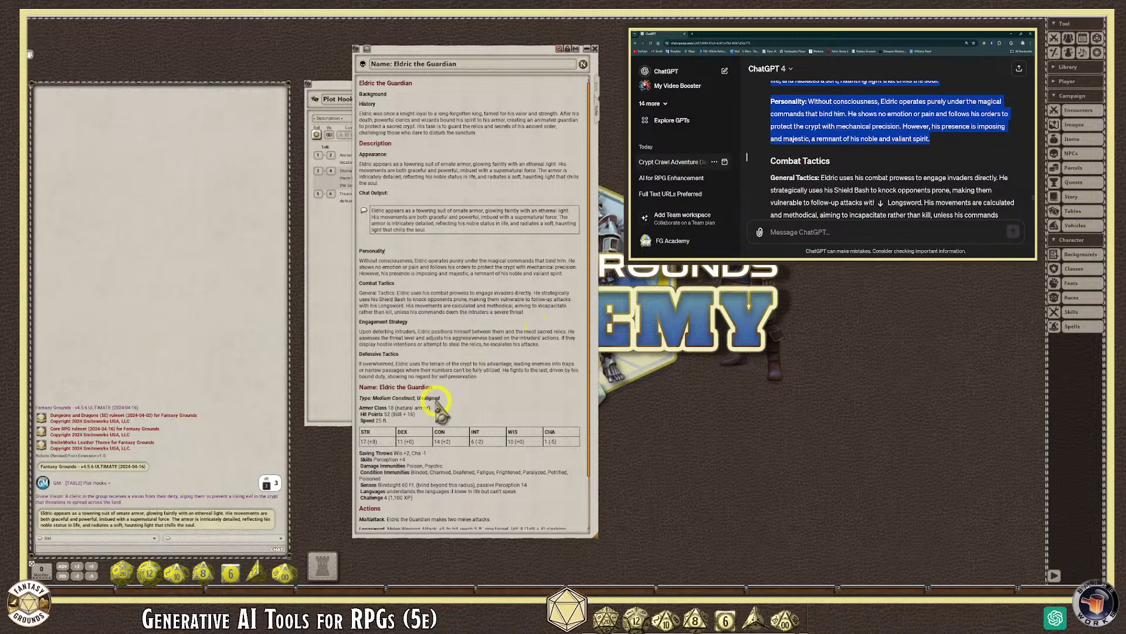
pyautogui.click(210, 528)
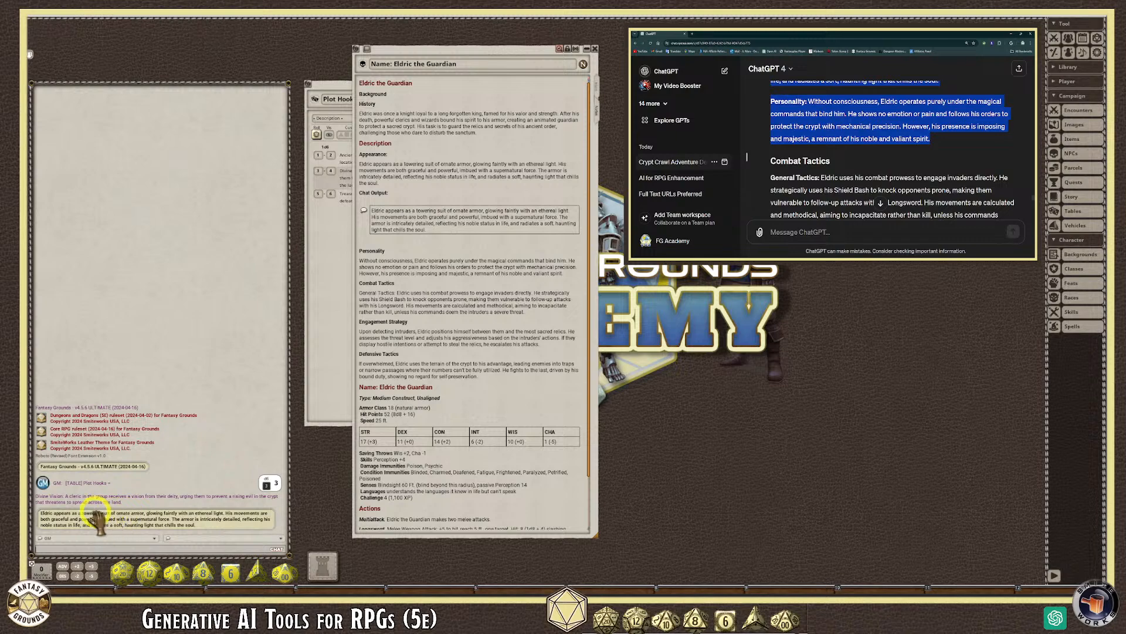
pyautogui.click(216, 529)
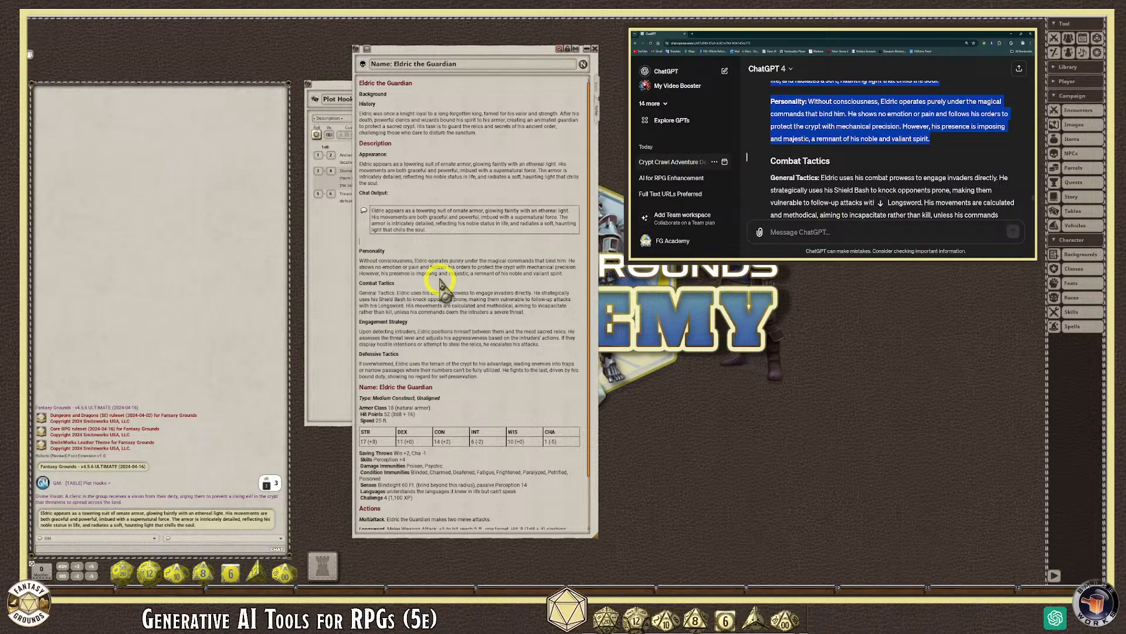
# Step: Remove the blank lines around the chat frame and add a blank line above the stat block's name heading
pyautogui.press('BackSpace')
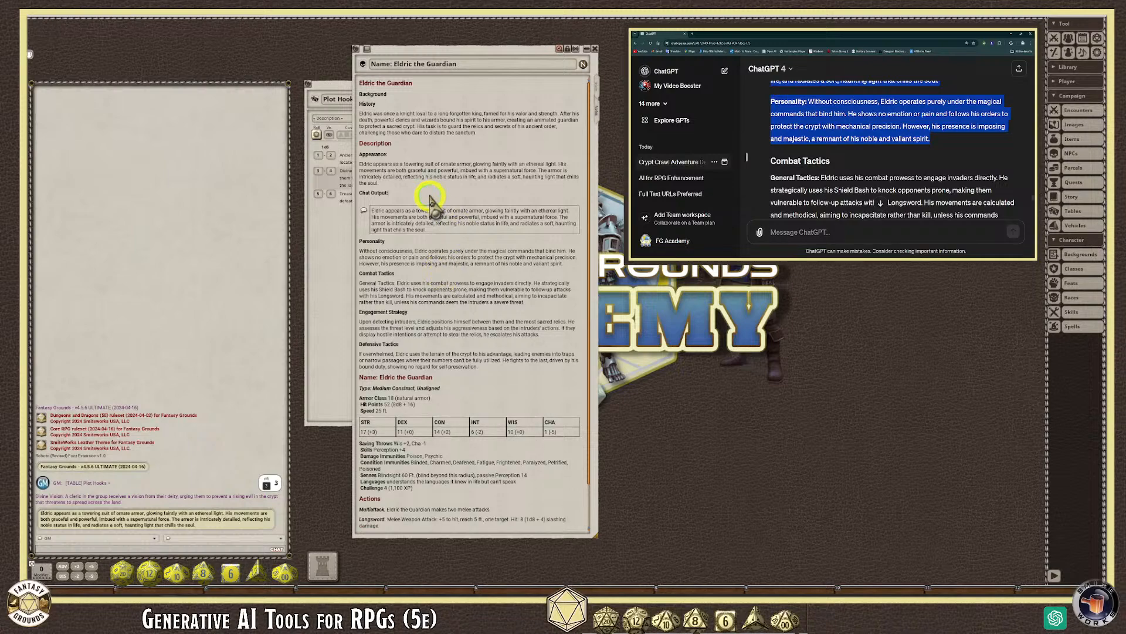
pyautogui.click(434, 205)
pyautogui.click(475, 213)
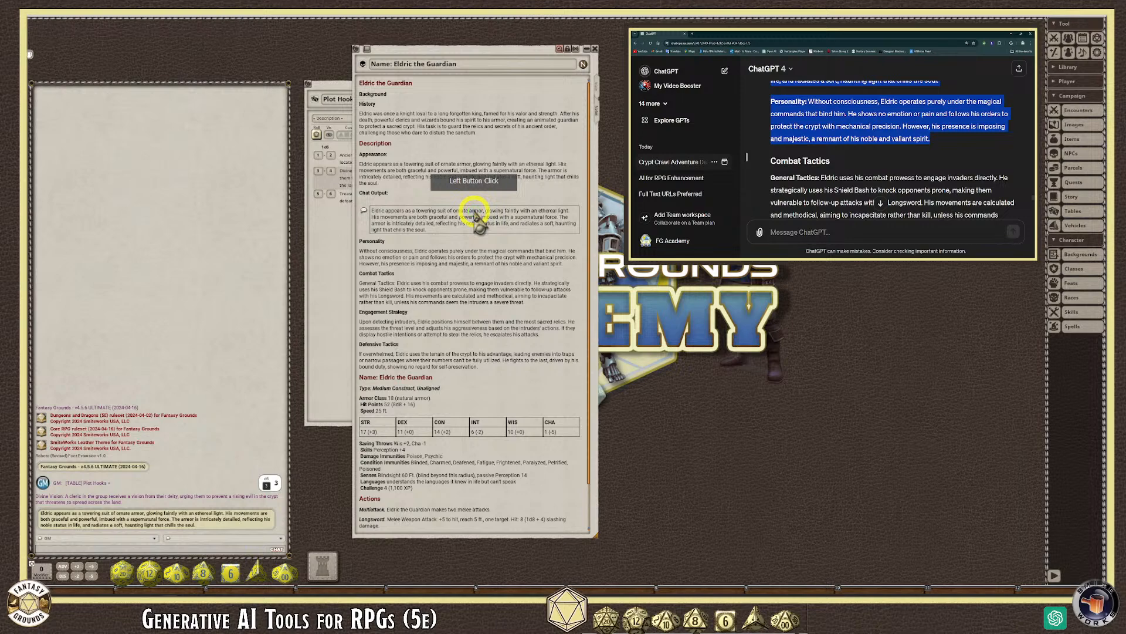
pyautogui.press('BackSpace')
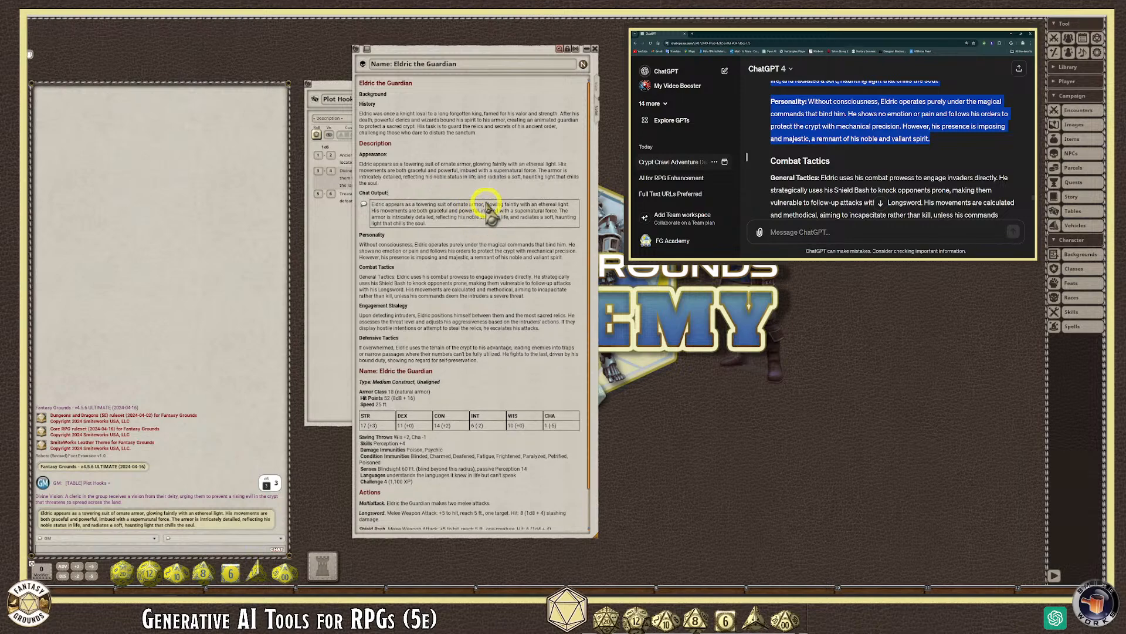
pyautogui.scroll(-3, 478, 261)
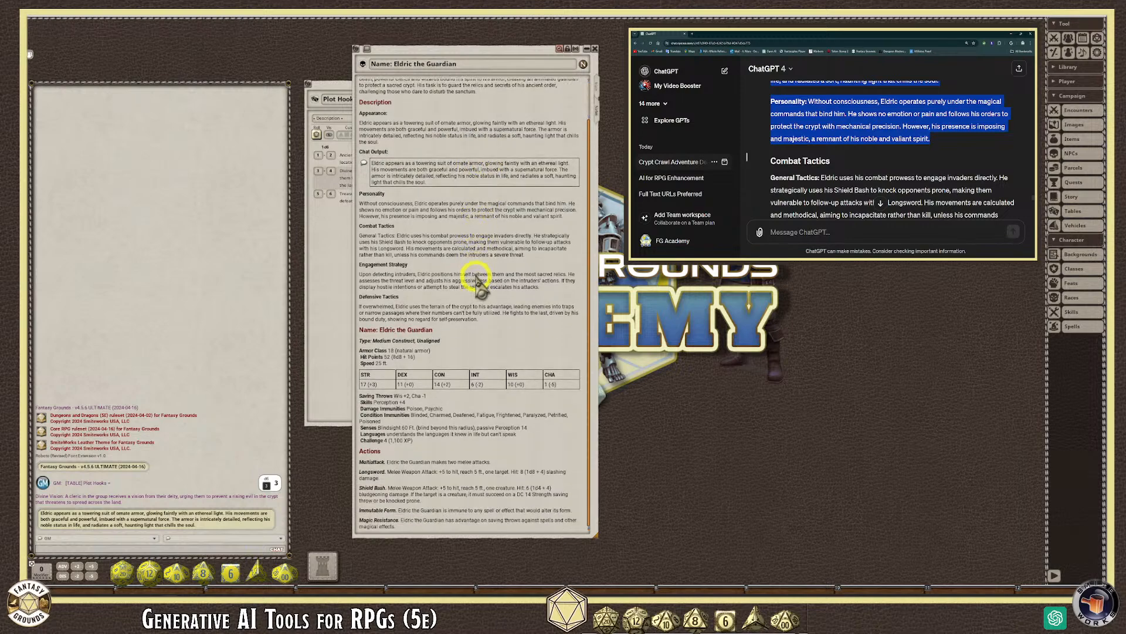
pyautogui.click(499, 329)
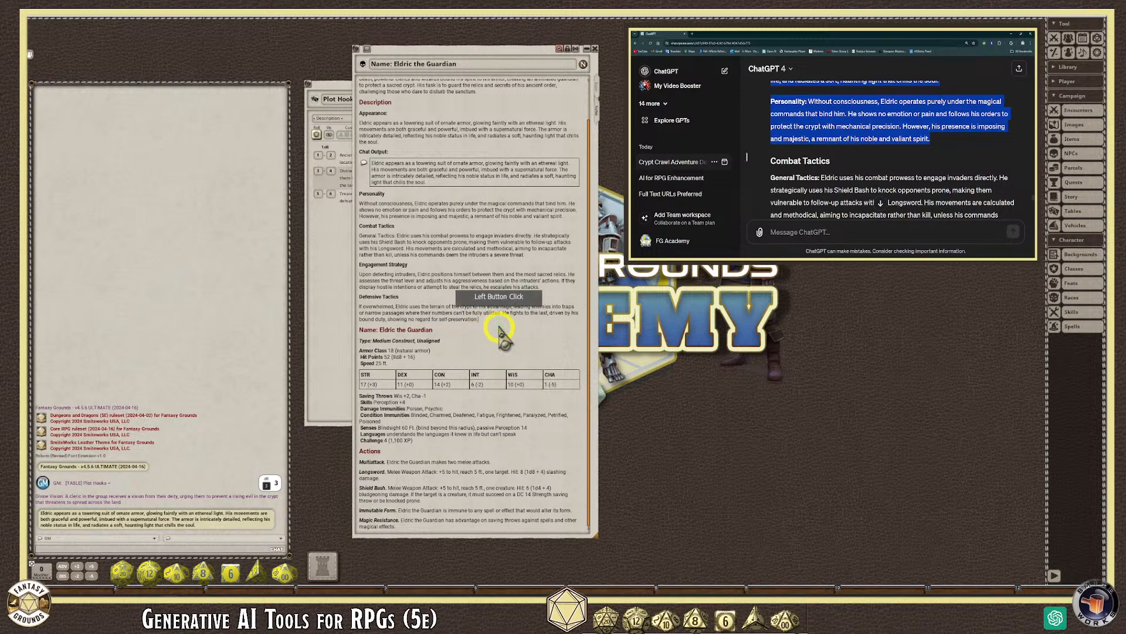
pyautogui.scroll(3, 463, 305)
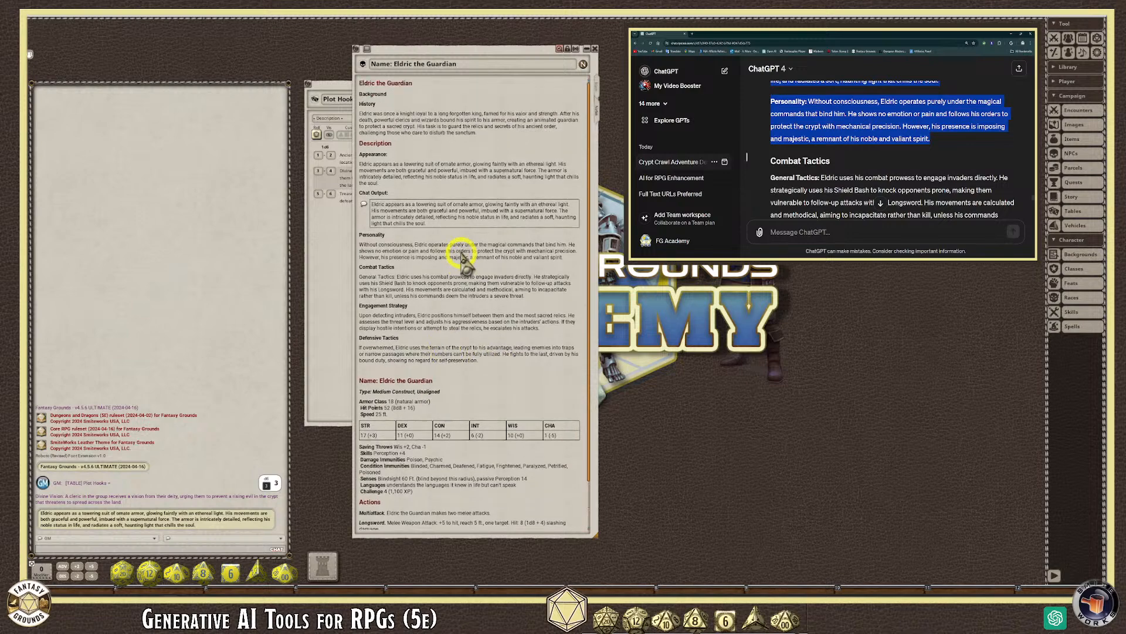
# Step: Move the Eldric the Guardian sheet clear of the Plot Hooks window and copy its Appearance paragraph
pyautogui.moveTo(520, 47); pyautogui.dragTo(717, 62)
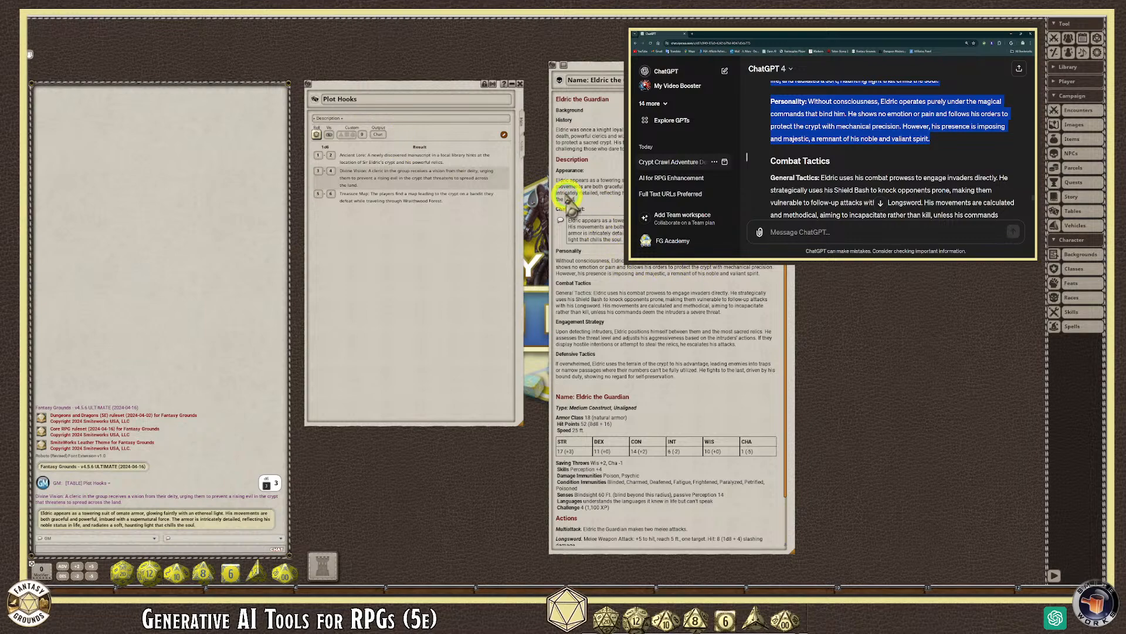
pyautogui.moveTo(556, 179); pyautogui.dragTo(576, 189)
pyautogui.rightClick(623, 180)
pyautogui.click(613, 161)
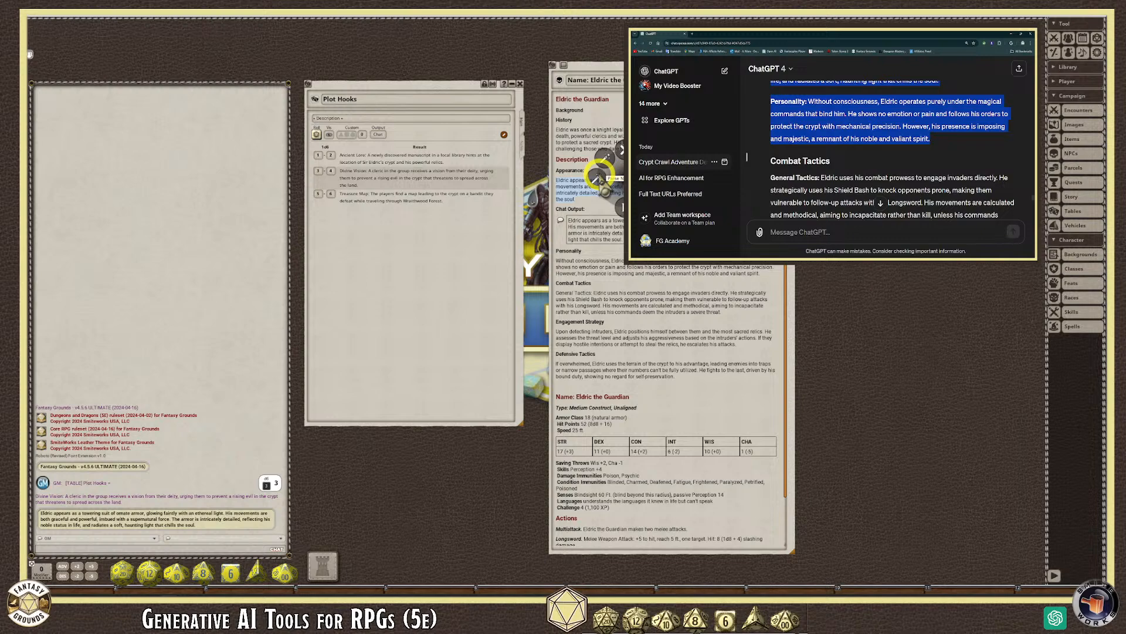
pyautogui.scroll(-4, 661, 423)
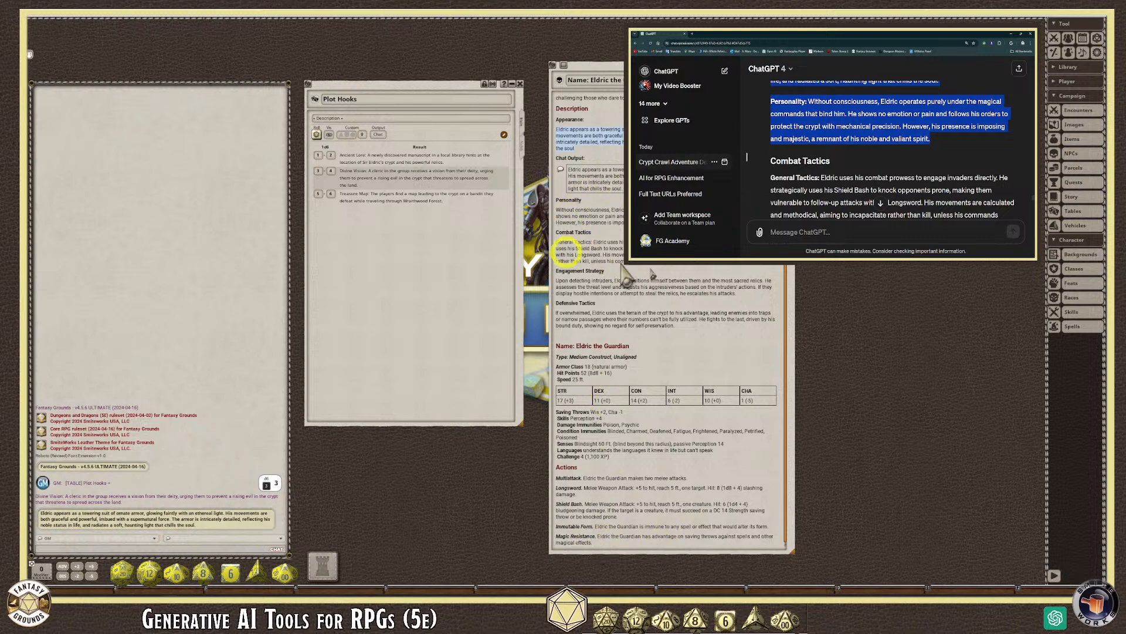
pyautogui.click(631, 107)
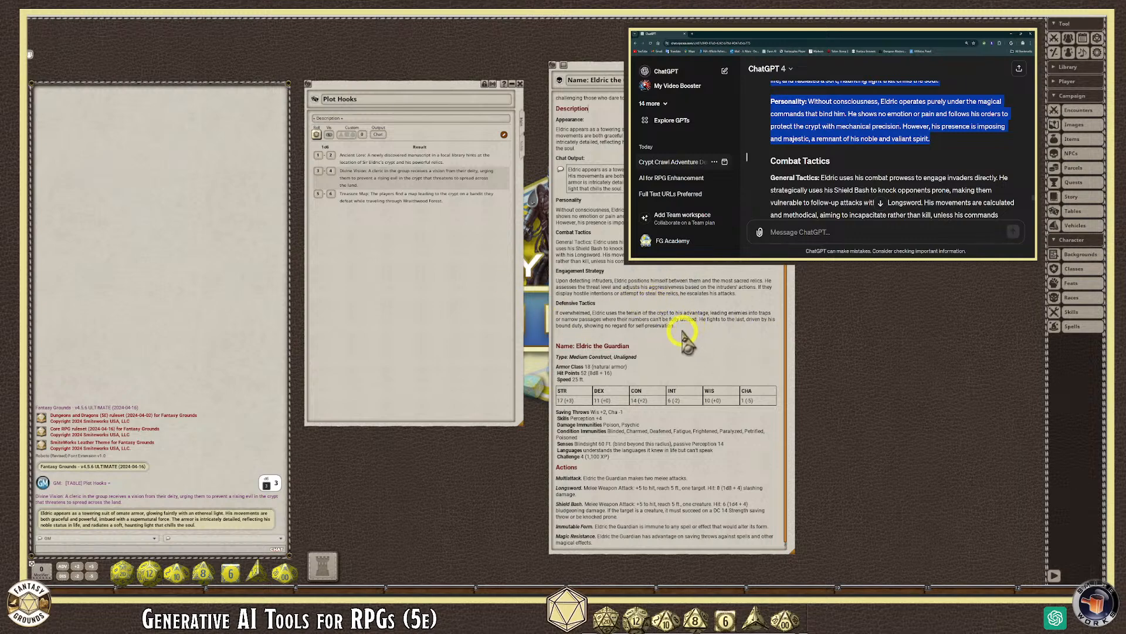
pyautogui.scroll(3, 654, 276)
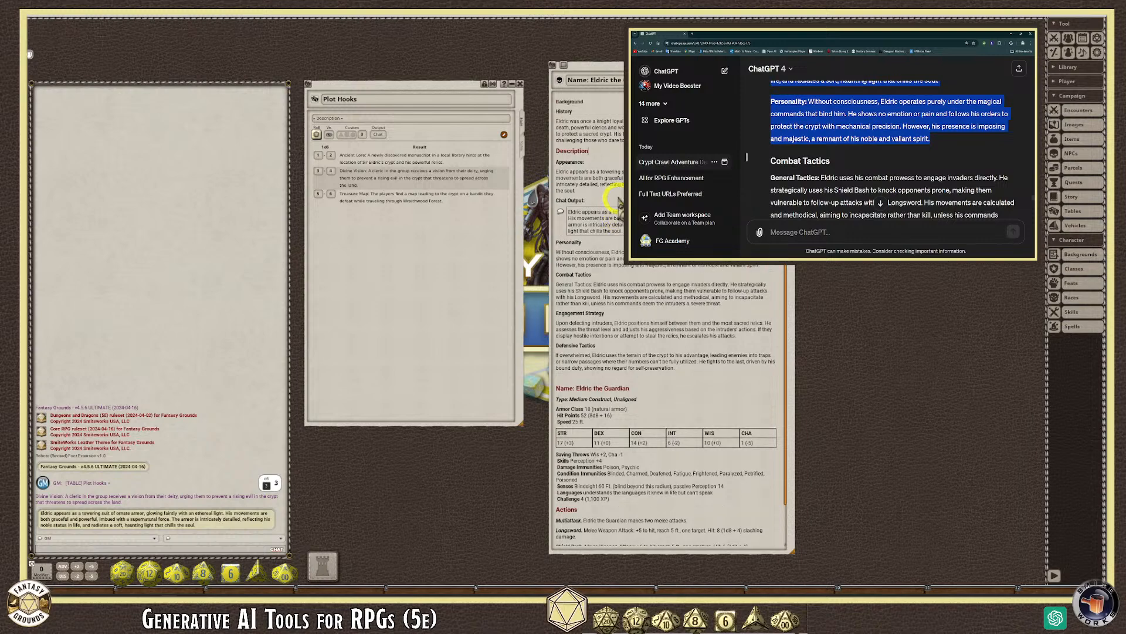
pyautogui.scroll(-3, 613, 200)
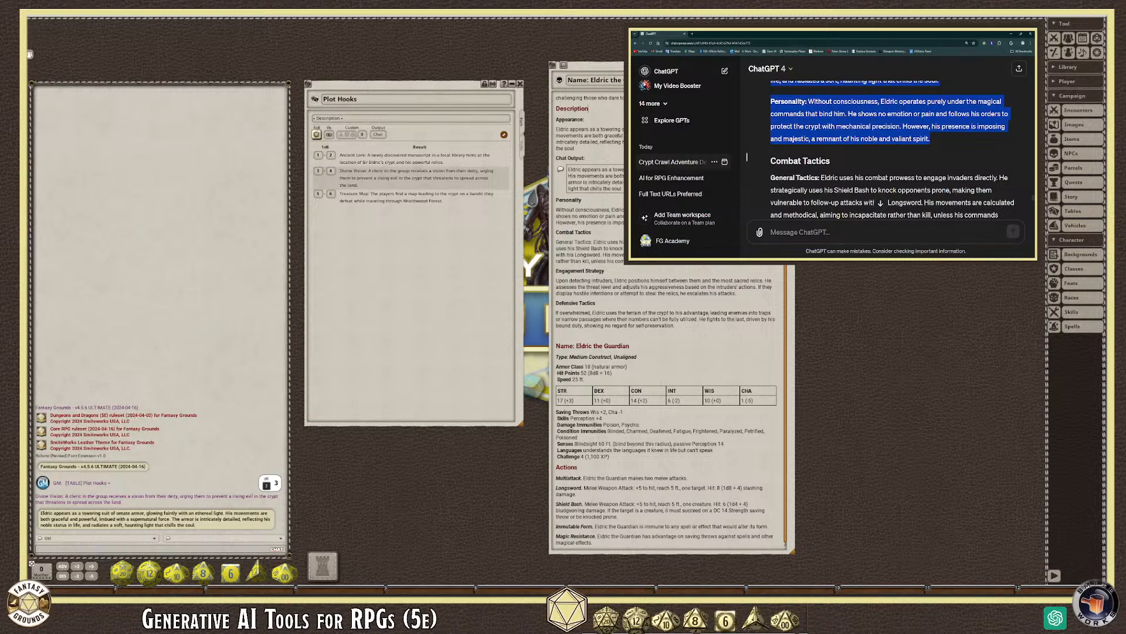
# Step: Start a ChatGPT prompt with "Create a detailed image of," followed by the copied Appearance paragraph
pyautogui.click(795, 234)
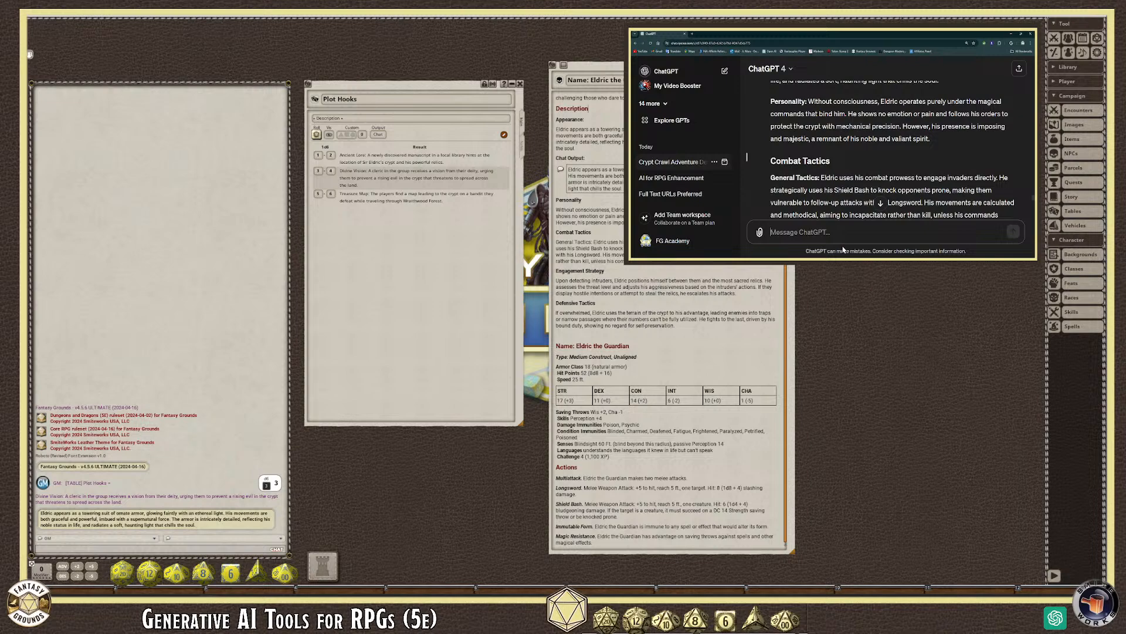
pyautogui.write('Create a detailed image of,')
pyautogui.write('Eldric appears as a towering suit of ornate armor, glowing faintly with an ethereal light. His movements are both graceful and powerful, imbued with a supernatural force. The armor is intricately detailed, reflecting his noble status in life, and radiates a soft, haunting light that chills the soul.')
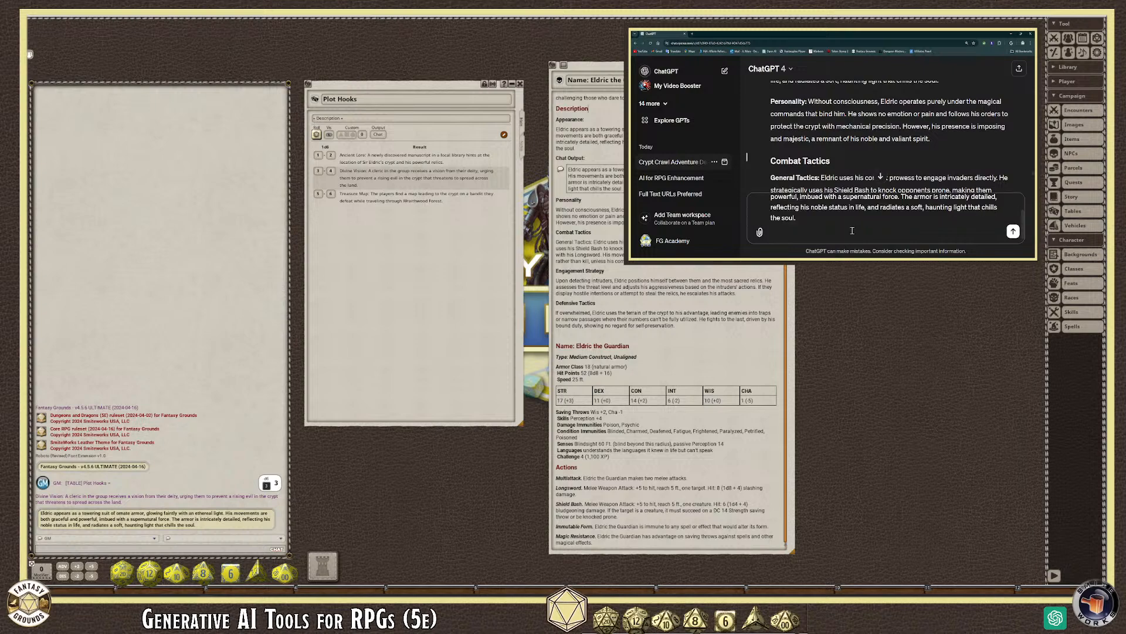
# Step: Insert "full body," before "detailed image" at the start of the prompt
pyautogui.scroll(3, 852, 231)
pyautogui.click(796, 205)
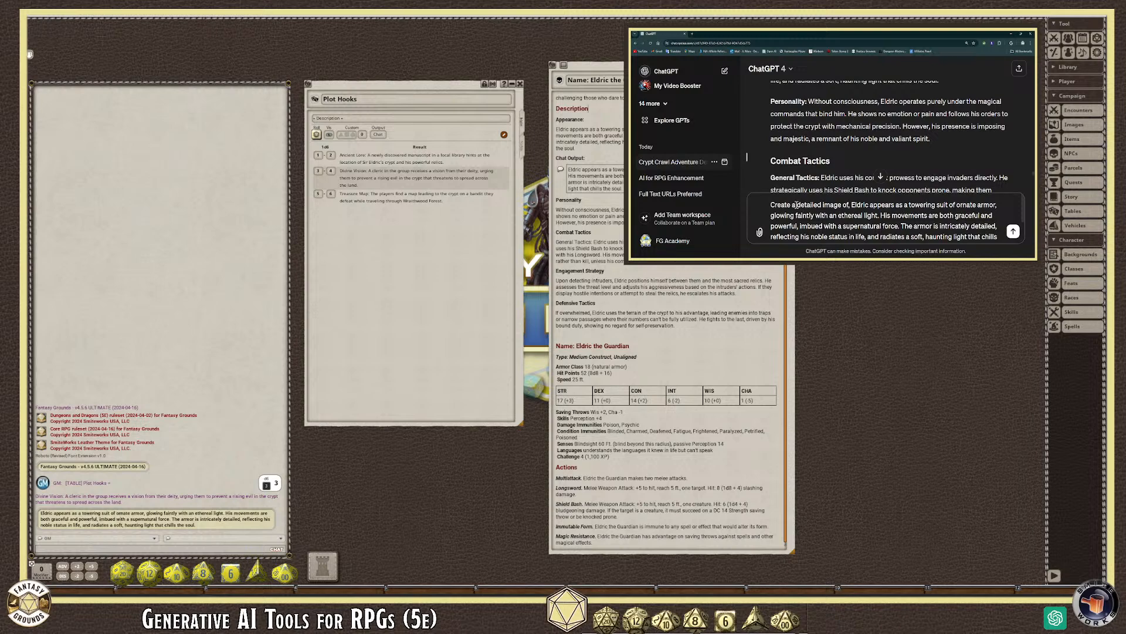
pyautogui.write('full body')
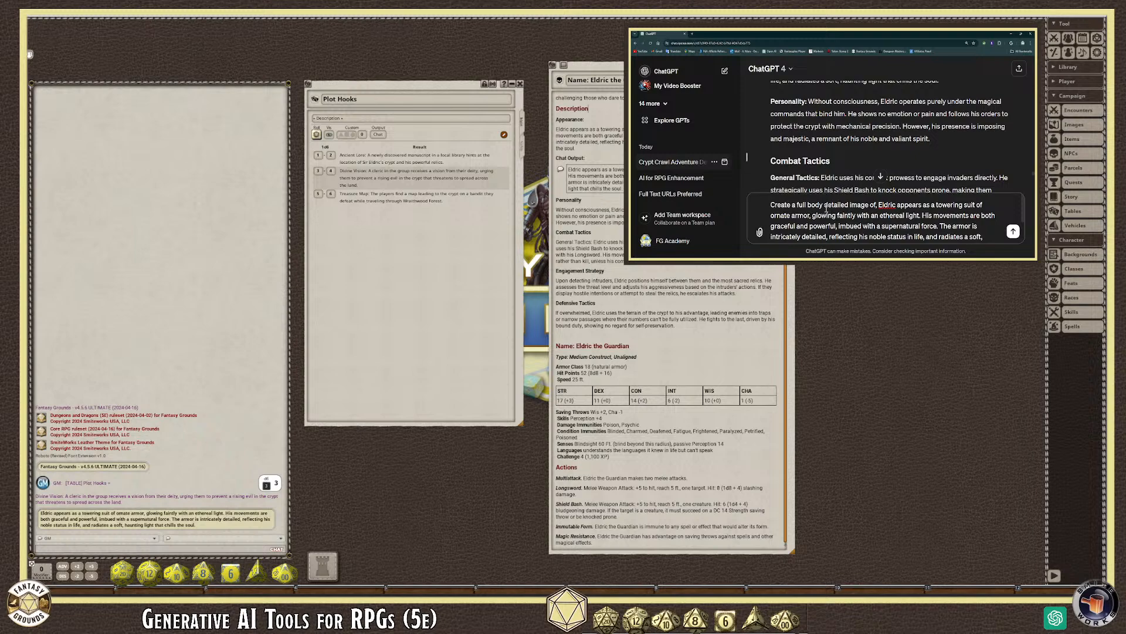
pyautogui.press('BackSpace')
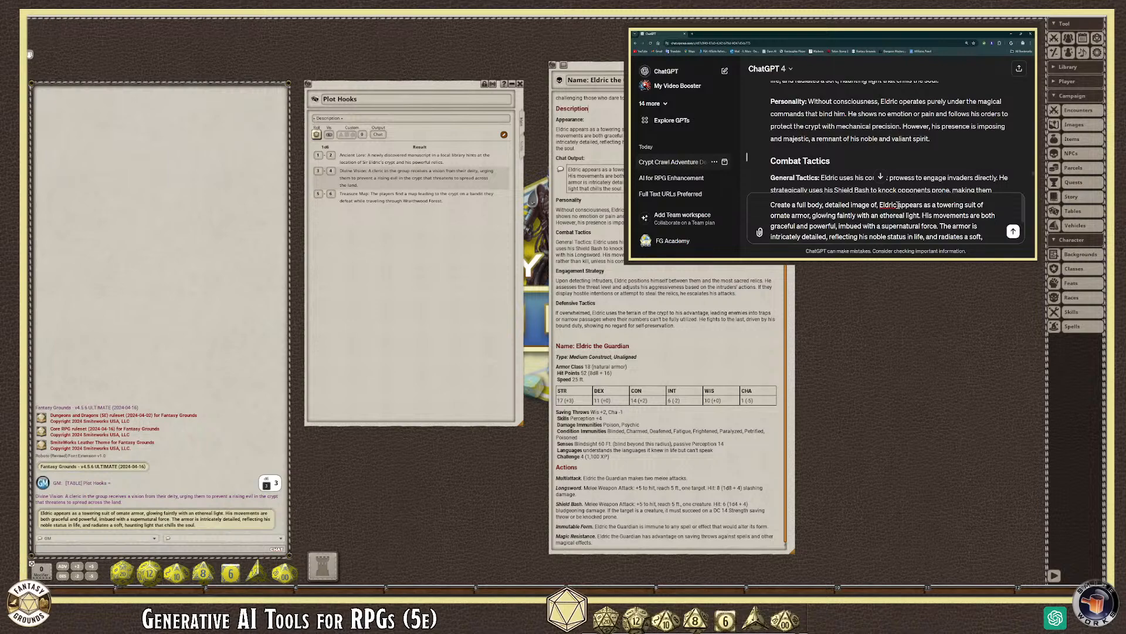
# Step: Replace the name Eldric in the prompt's opening sentence with "a suit of animated armor,"
pyautogui.moveTo(898, 205); pyautogui.dragTo(878, 205)
pyautogui.press('BackSpace')
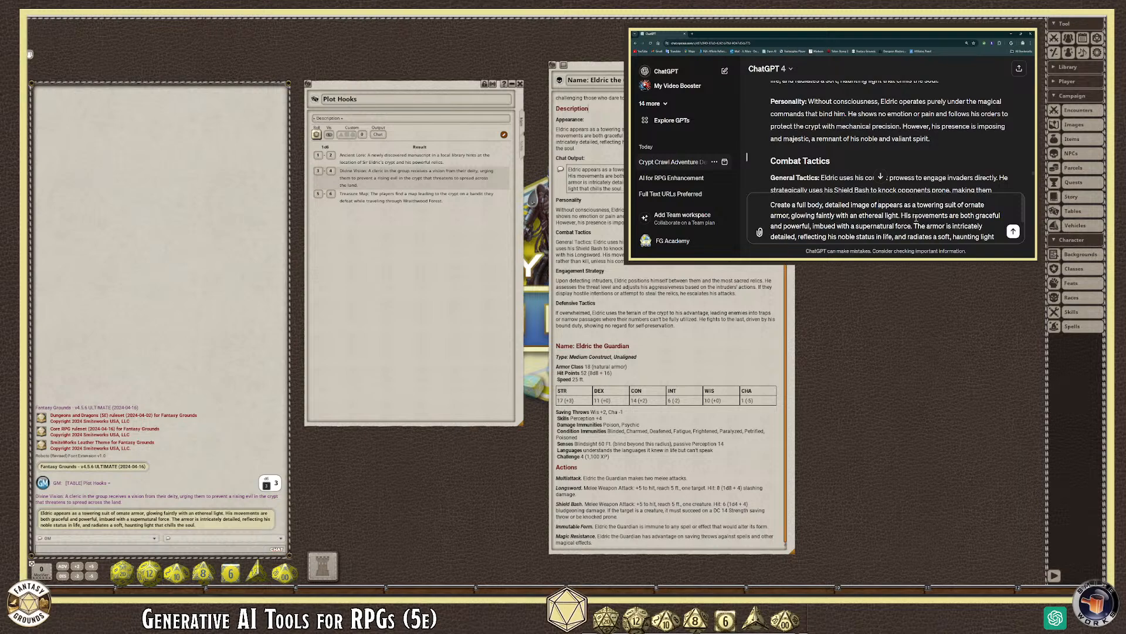
pyautogui.write('a suit of a')
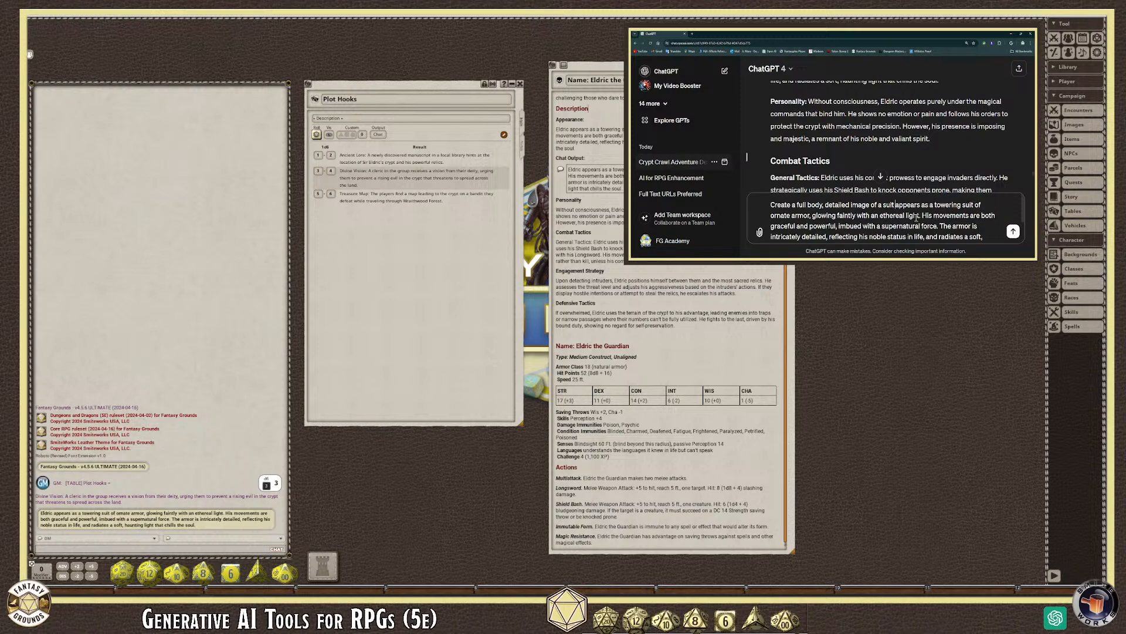
pyautogui.write('nimated a')
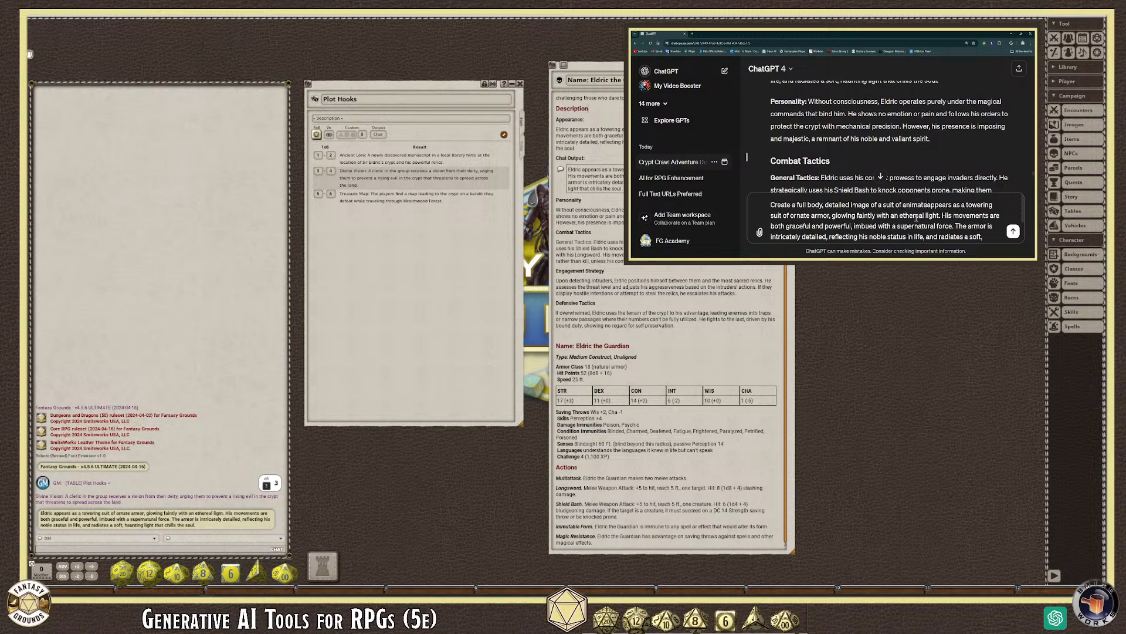
pyautogui.write('rmor')
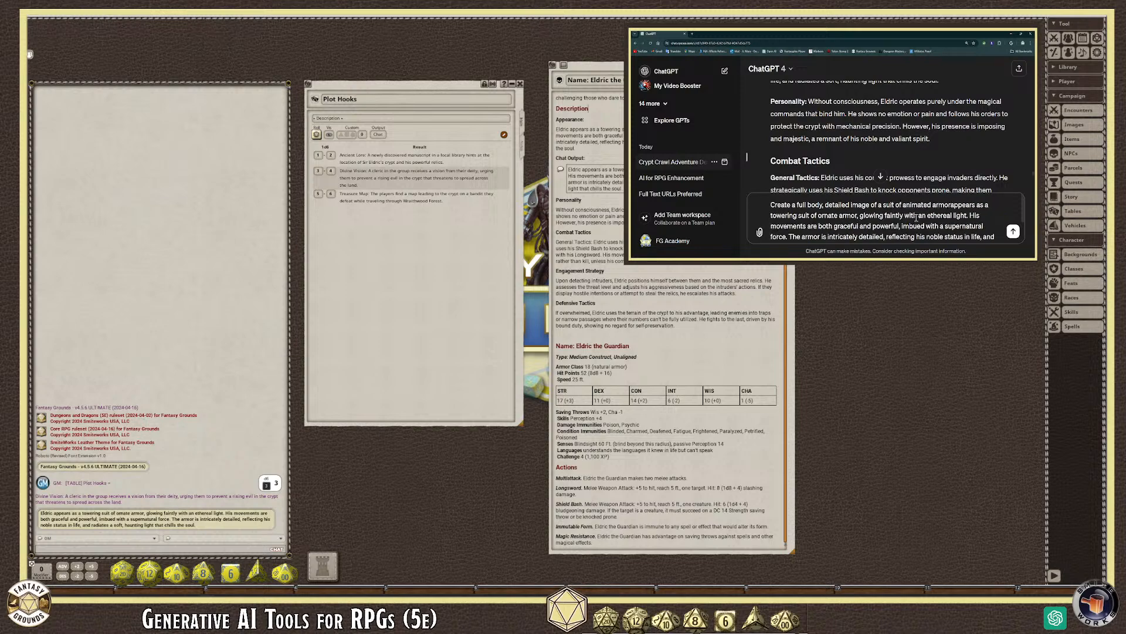
pyautogui.write(',')
# Step: Reword the pasted description, changing "His" before "movements" to "It's" and "noble status in life" to "nobility"
pyautogui.moveTo(990, 217); pyautogui.dragTo(970, 216)
pyautogui.write("It's")
pyautogui.scroll(-1, 889, 223)
pyautogui.scroll(1, 932, 220)
pyautogui.scroll(-1, 981, 225)
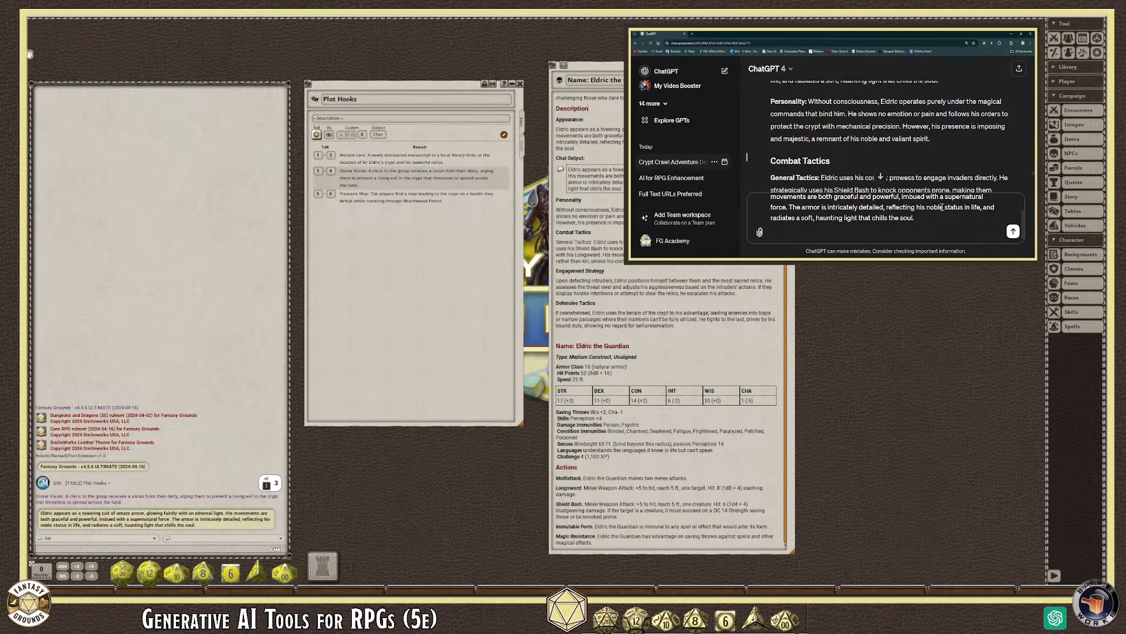
pyautogui.moveTo(981, 205); pyautogui.dragTo(938, 208)
pyautogui.write('ility')
# Step: Change the soft, haunting light in the prompt to a "light blue glow"
pyautogui.write('il')
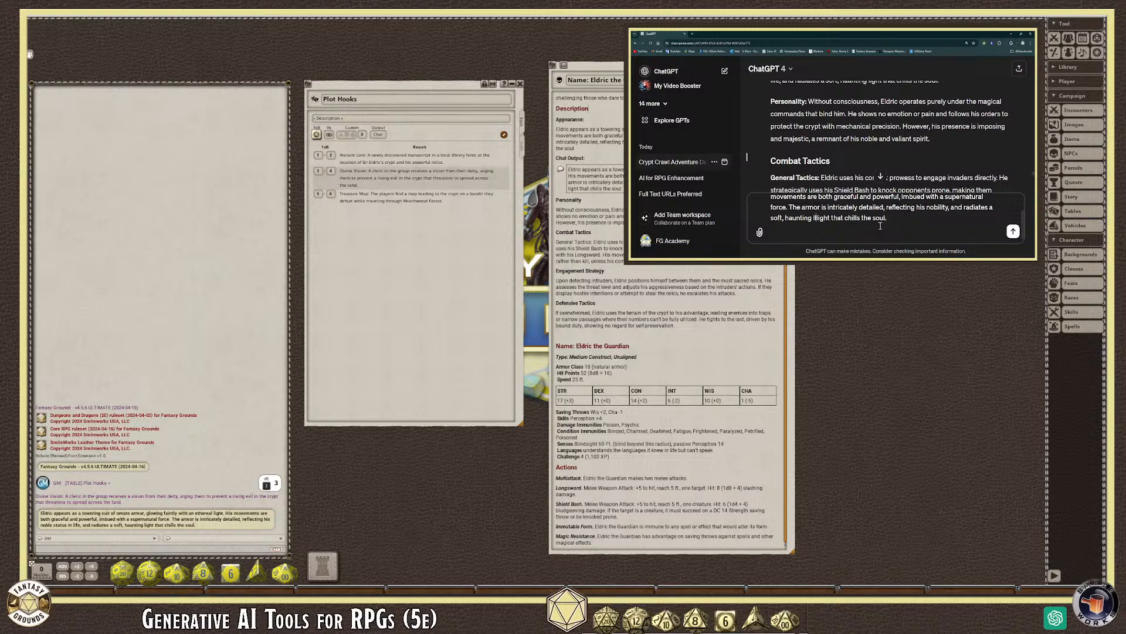
pyautogui.press('BackSpace')
pyautogui.press('BackSpace')
pyautogui.write('blue glow')
# Step: Add the sentence "Expert and detailed dungeons and dragons character art." at the end of the prompt
pyautogui.hotkey('ctrl', 'Home')
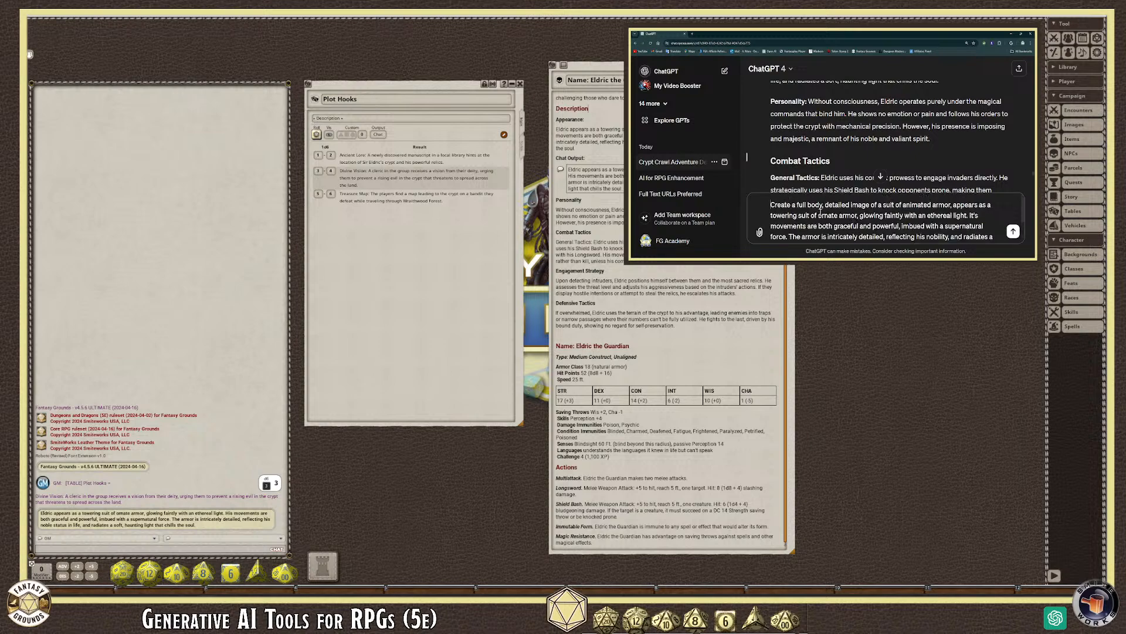
pyautogui.hotkey('ctrl', 'End')
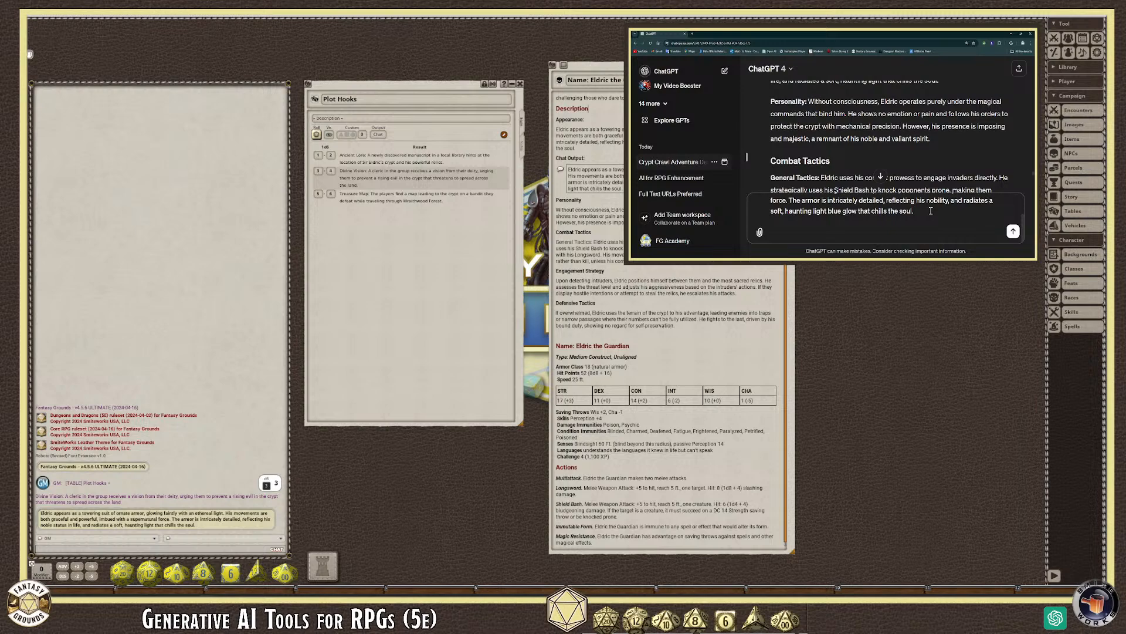
pyautogui.write('E')
pyautogui.write('xp')
pyautogui.write('ert nd')
pyautogui.write(' detailed')
pyautogui.write(' dungeons and ')
pyautogui.write('dragons c')
pyautogui.write('haracter ar')
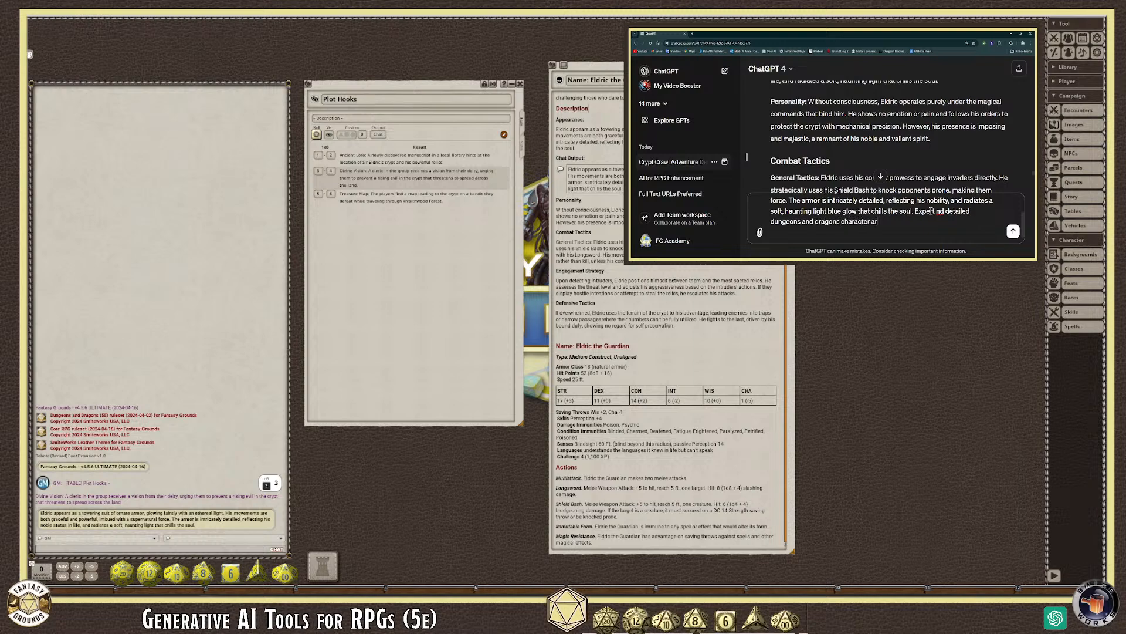
pyautogui.write('t.')
pyautogui.write('a')
# Step: Append "Professionally designed digital oil painting art. 3D animation Octane Render art. 9:16 vertical aspect ratio." to the prompt
pyautogui.click(899, 221)
pyautogui.write('Professionally designed digital')
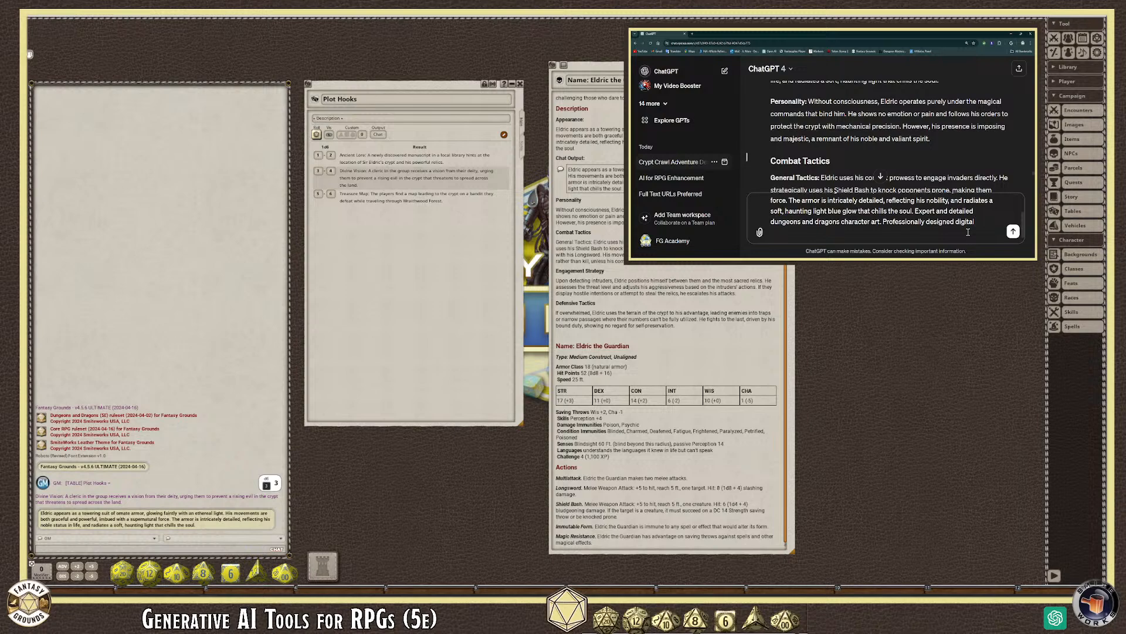
pyautogui.write(' oil painting art')
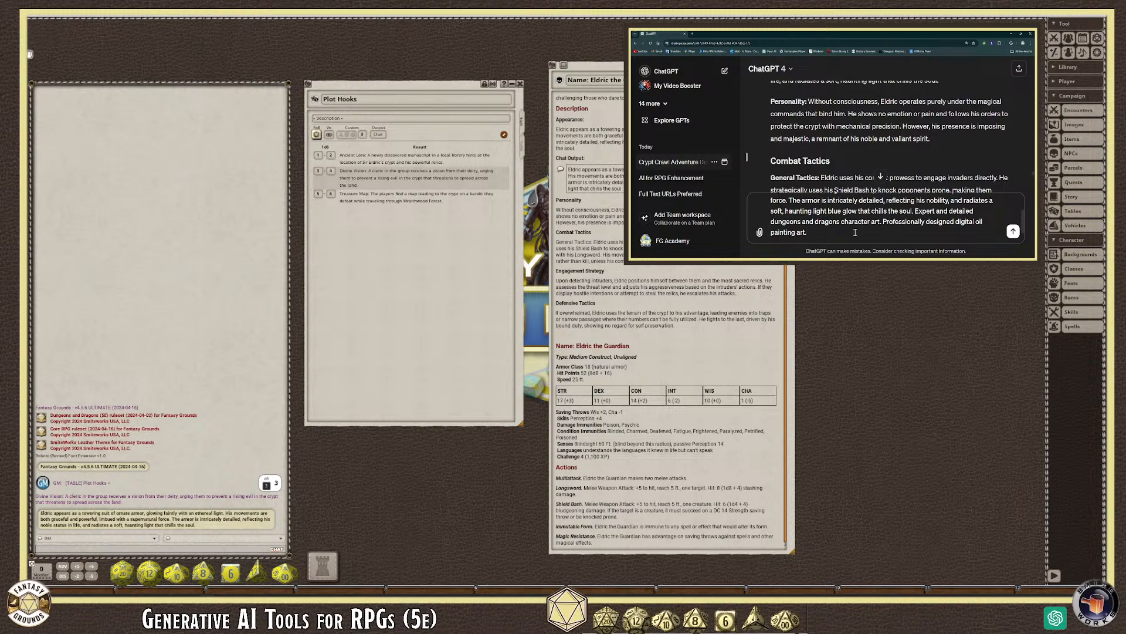
pyautogui.write('3D animation Octane Render art.')
pyautogui.write('9:16 vertical aspect rati')
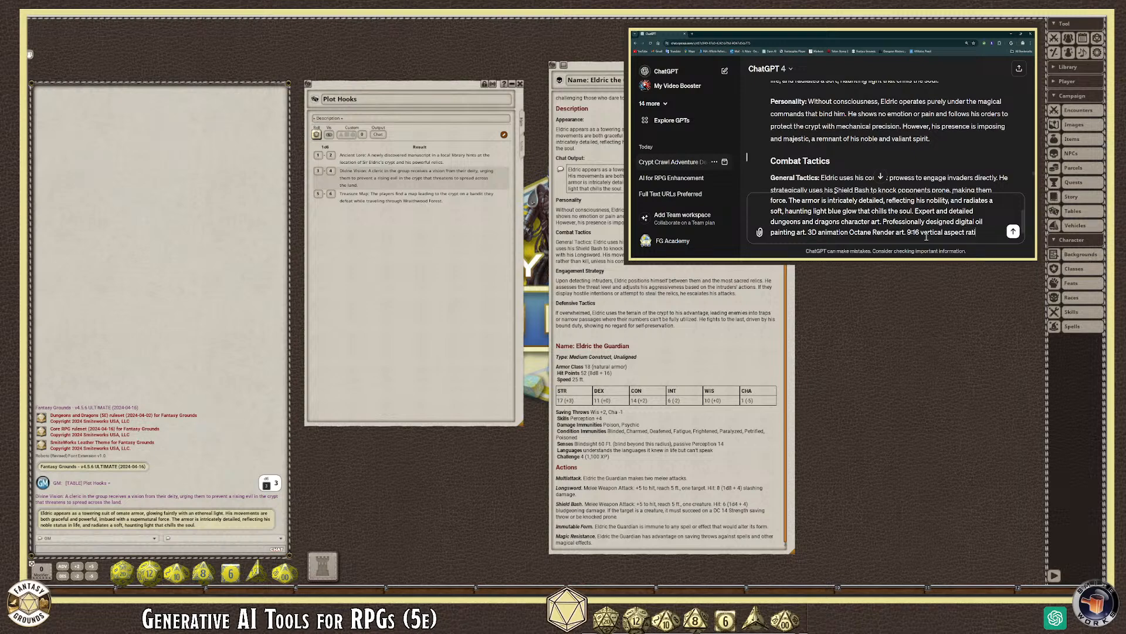
pyautogui.write('o.')
# Step: Insert "In the background is an ancient tomb, and" before the "Expert and detailed" sentence
pyautogui.click(907, 230)
pyautogui.scroll(5, 932, 235)
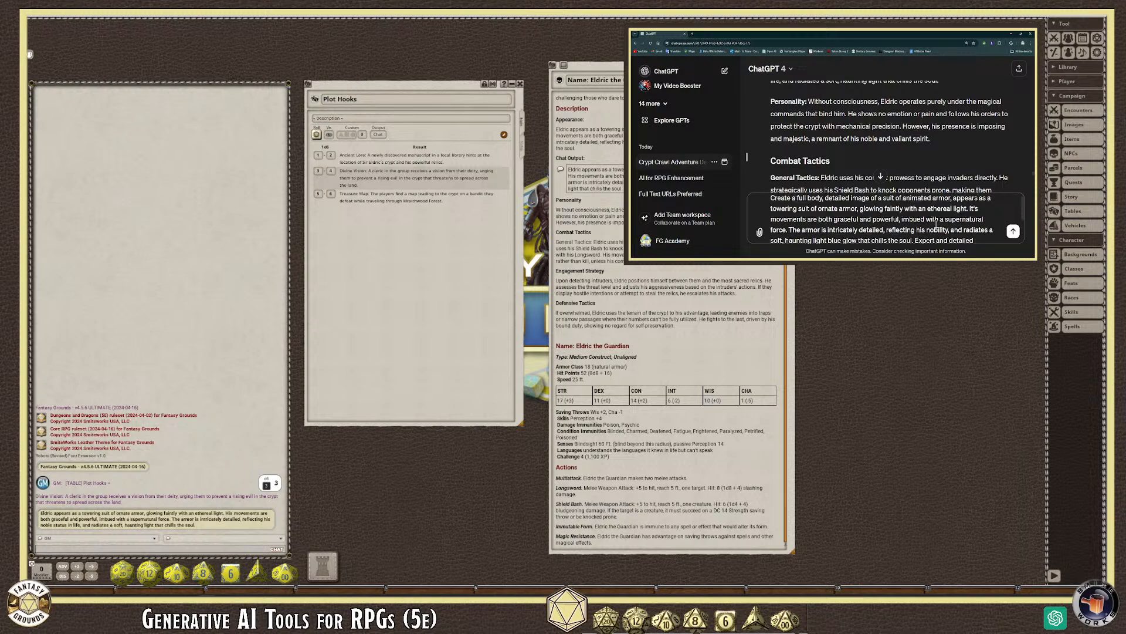
pyautogui.scroll(-3, 933, 227)
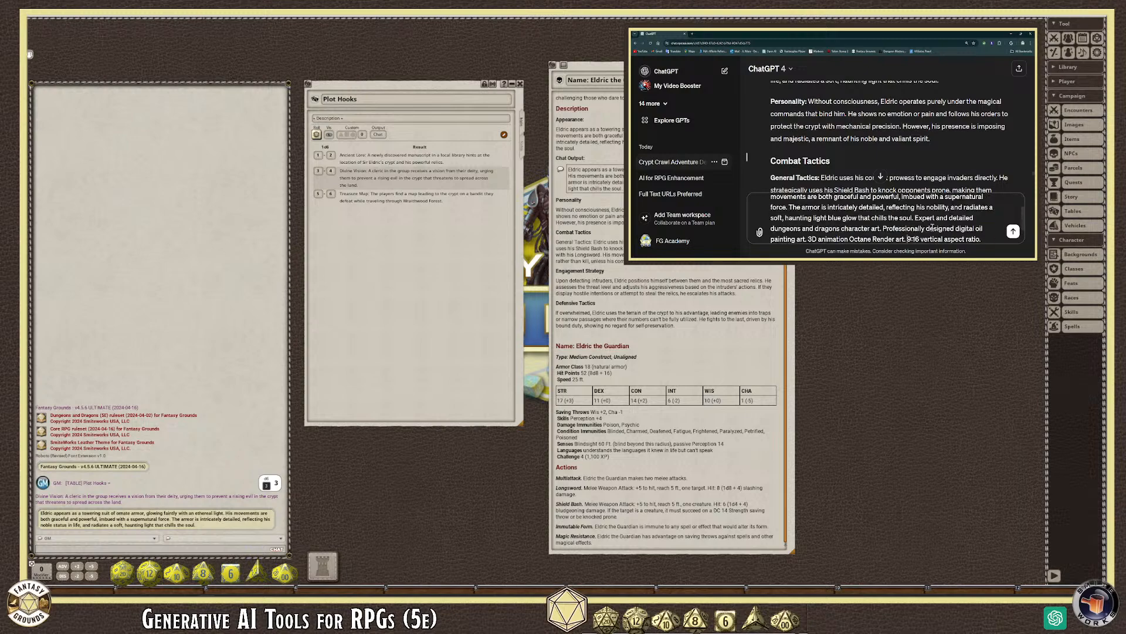
pyautogui.scroll(3, 933, 227)
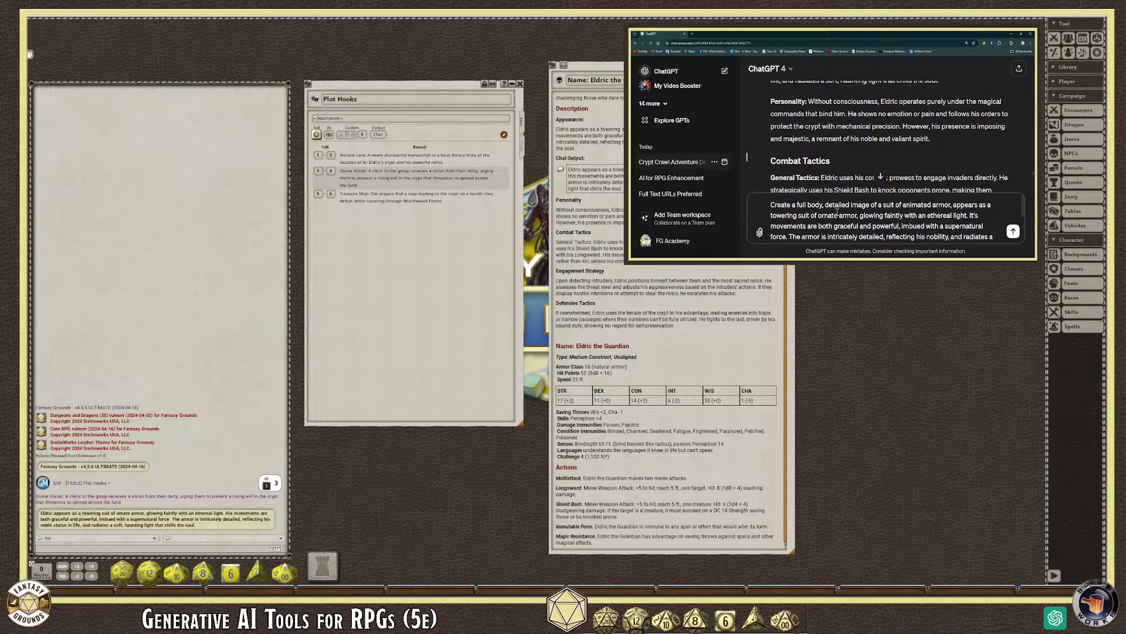
pyautogui.scroll(-3, 881, 214)
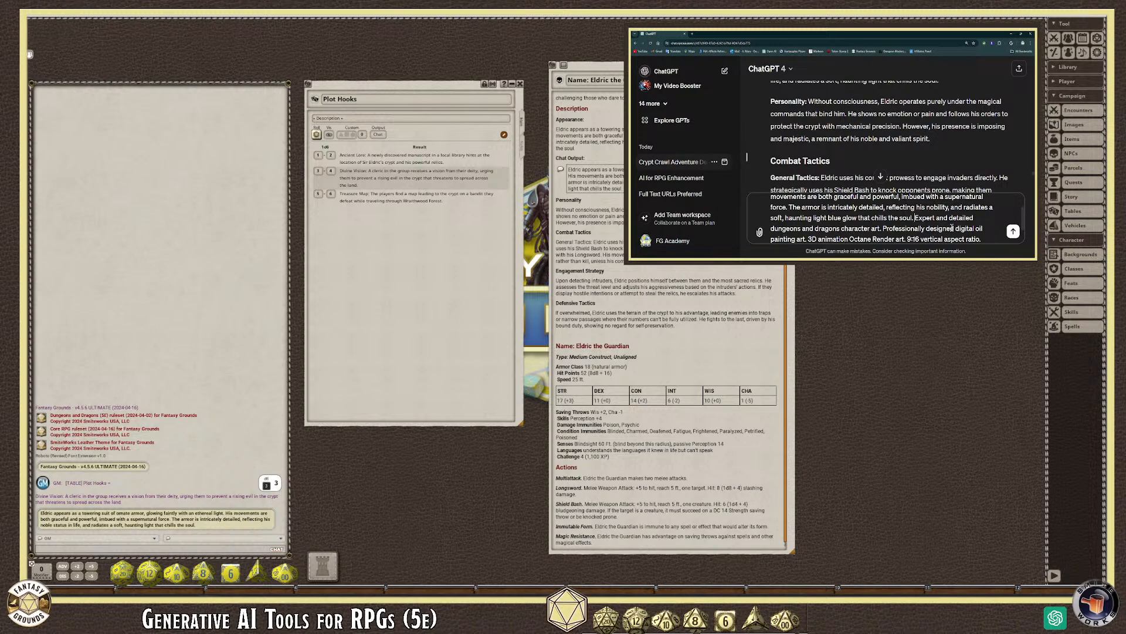
pyautogui.write('In the backgrond')
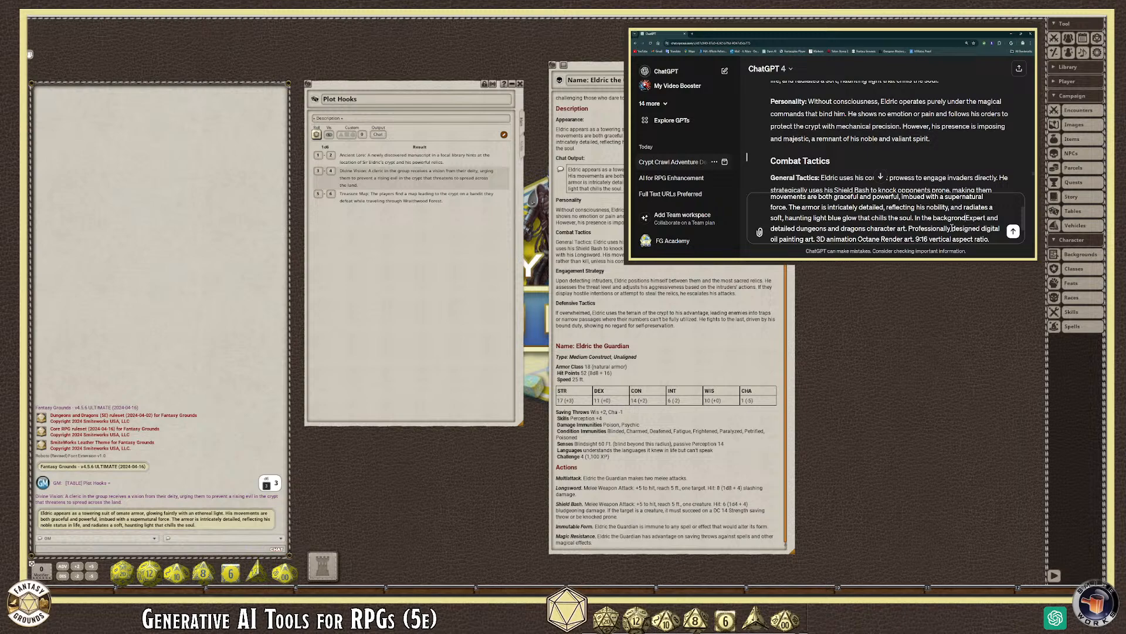
pyautogui.press('BackSpace')
pyautogui.press('BackSpace')
pyautogui.write('und is a')
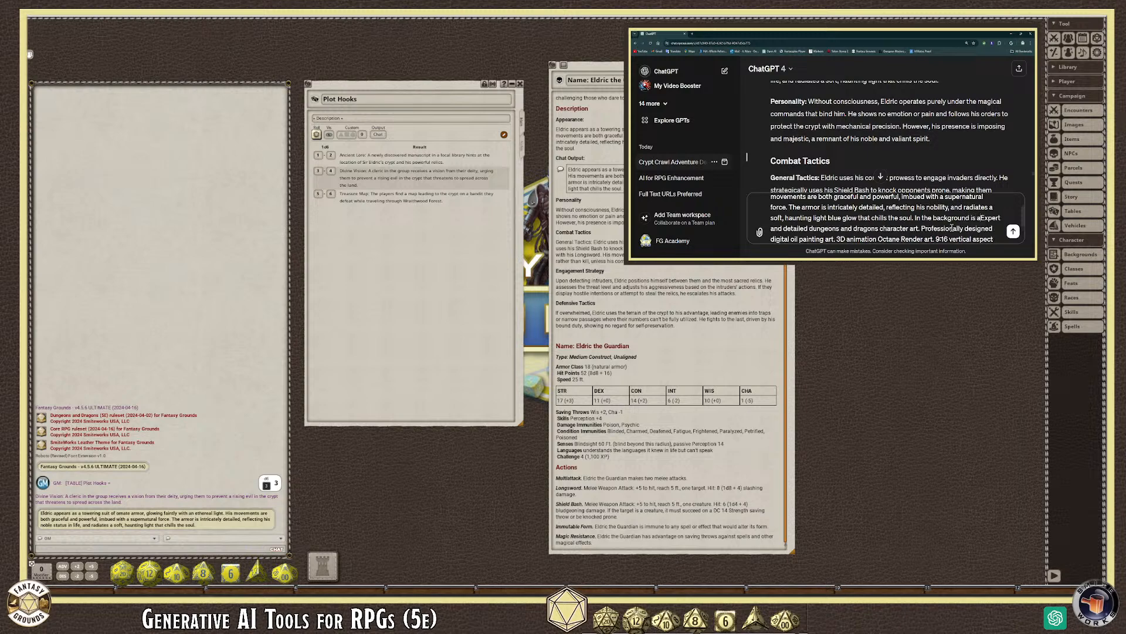
pyautogui.write('n ancient')
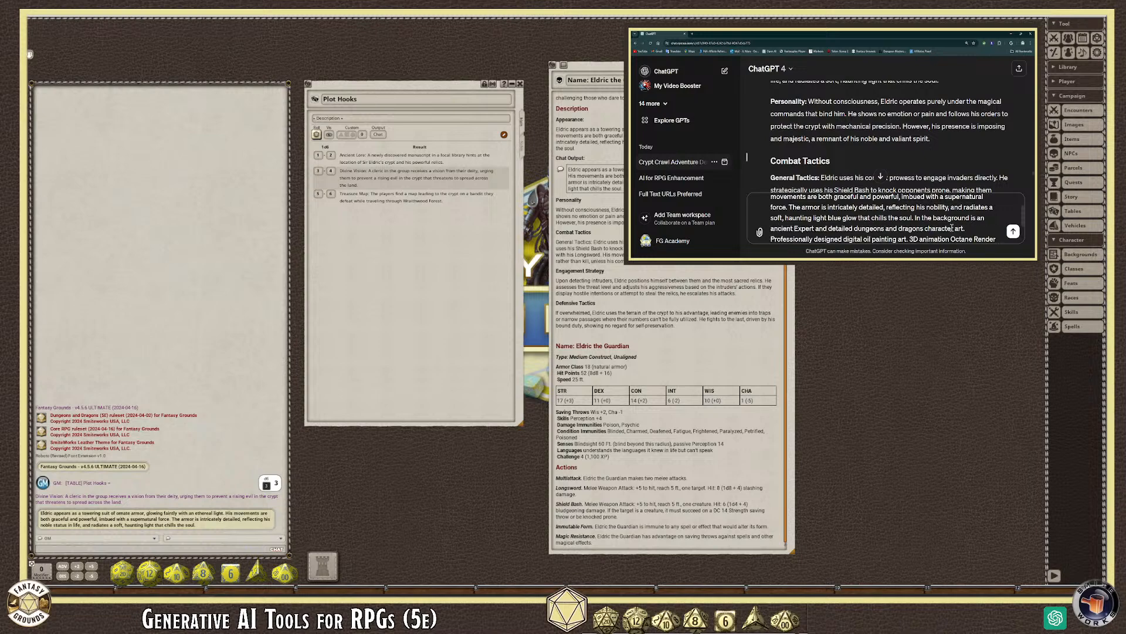
pyautogui.write(' tom')
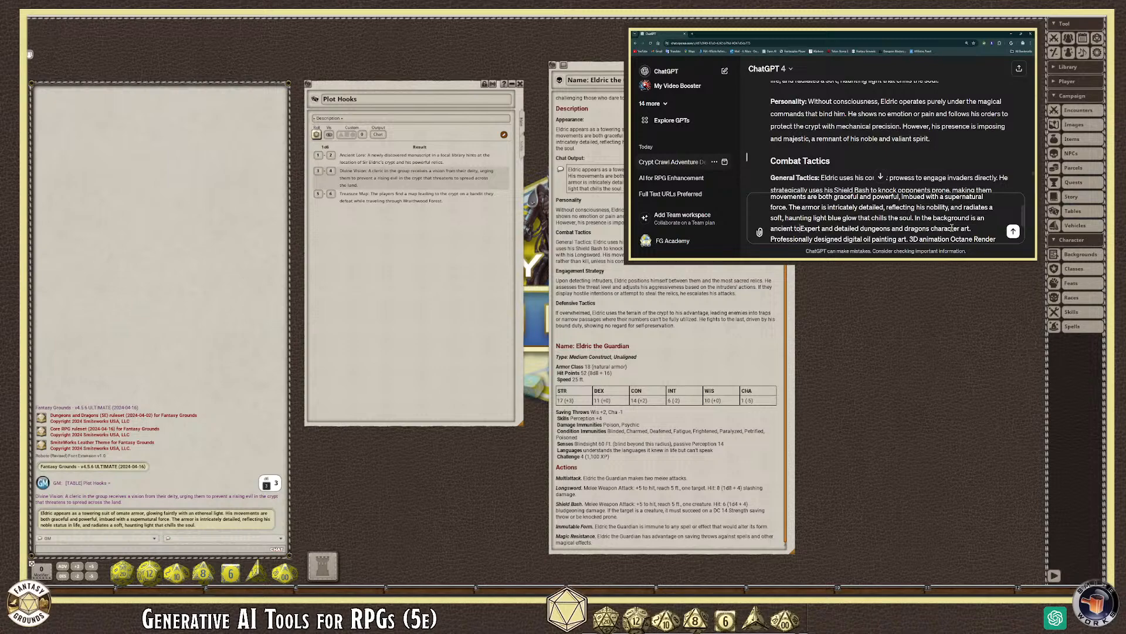
pyautogui.write('b, and ')
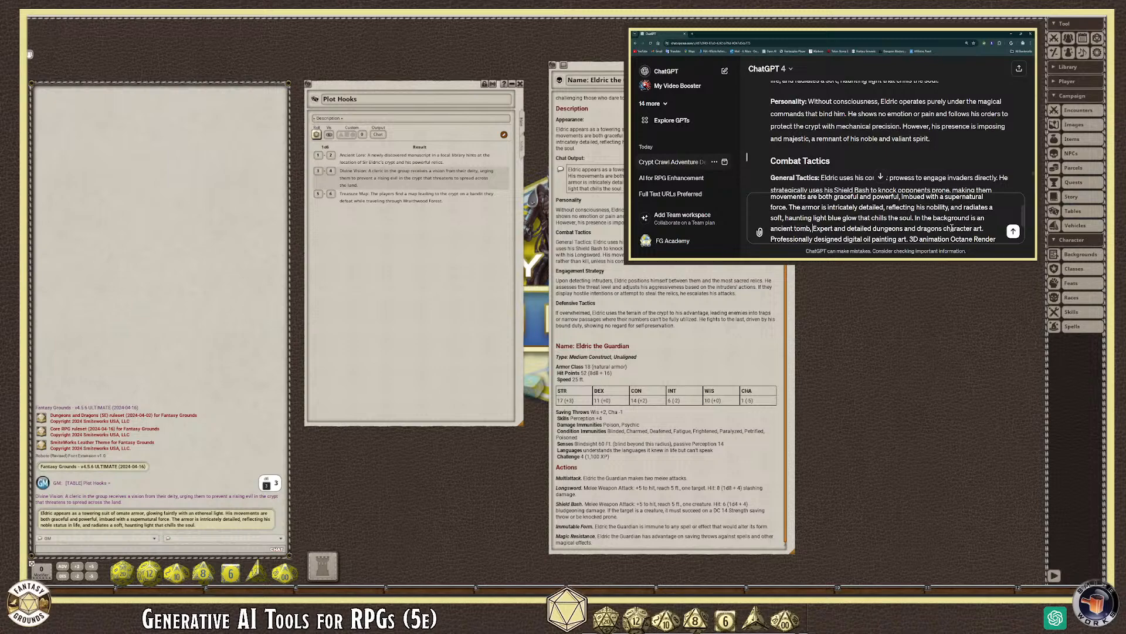
# Step: Complete the background sentence with "the floor is dim and gray stonework flagstones."
pyautogui.write('the floor is')
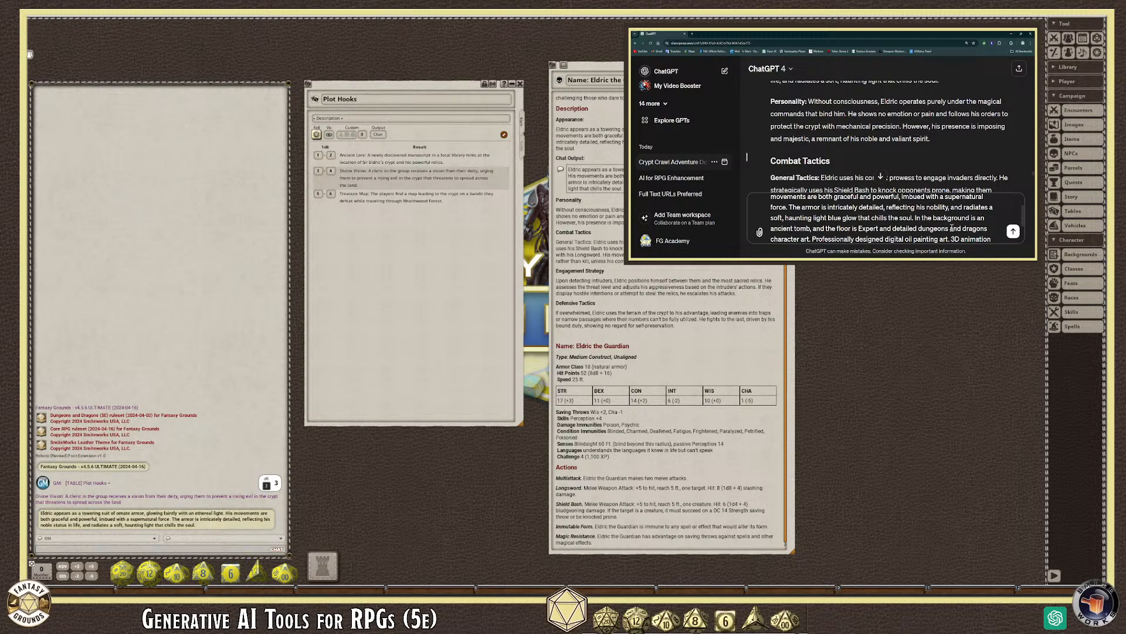
pyautogui.write(' stonewor')
pyautogui.write('k flagston')
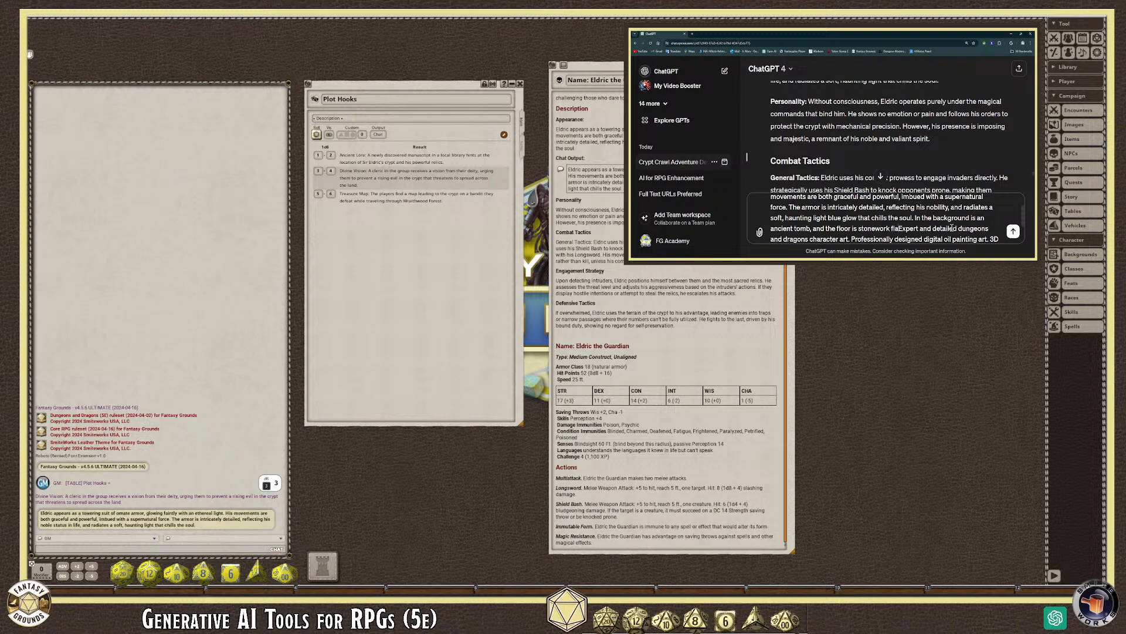
pyautogui.write('es. ')
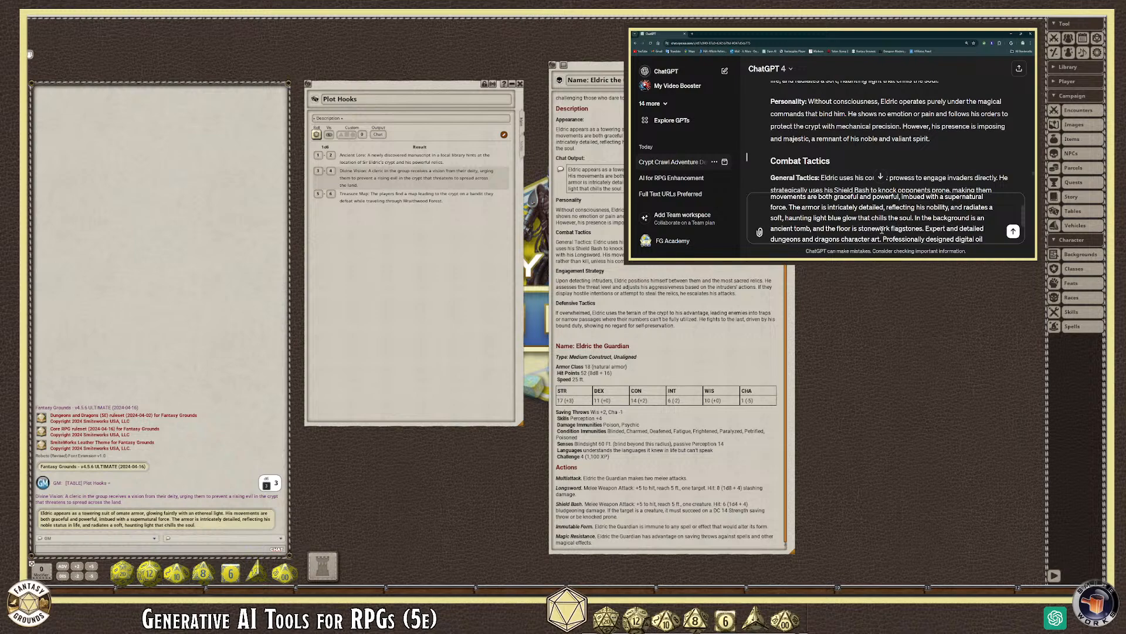
pyautogui.write('dim and g')
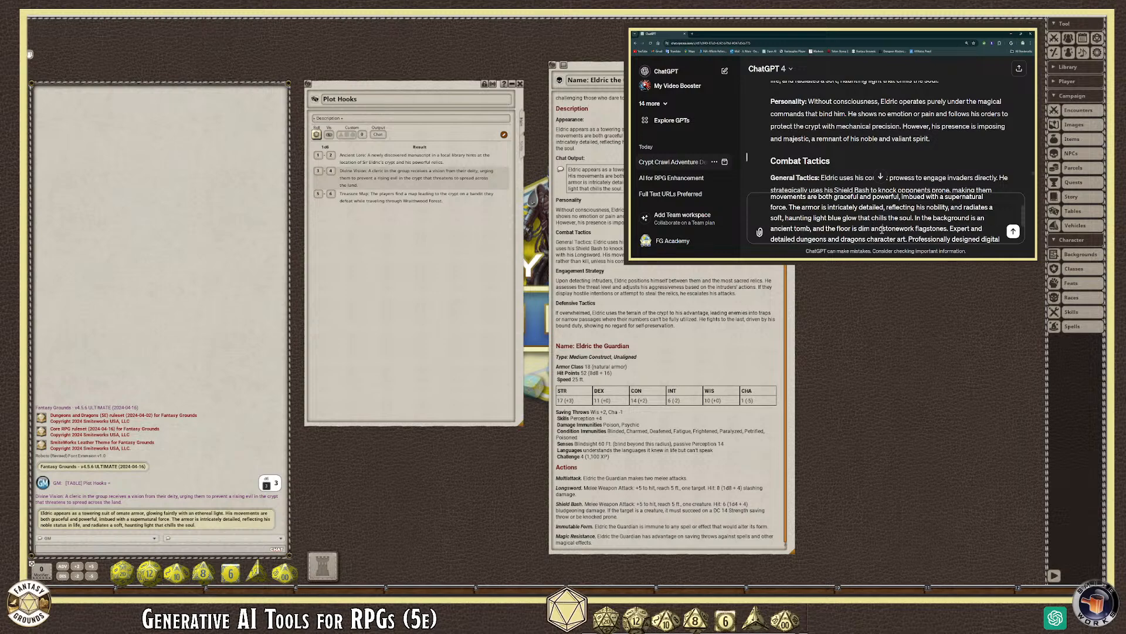
pyautogui.write('ray')
# Step: Review the full prompt, submit it to ChatGPT and look over the generated armor image
pyautogui.scroll(3, 888, 212)
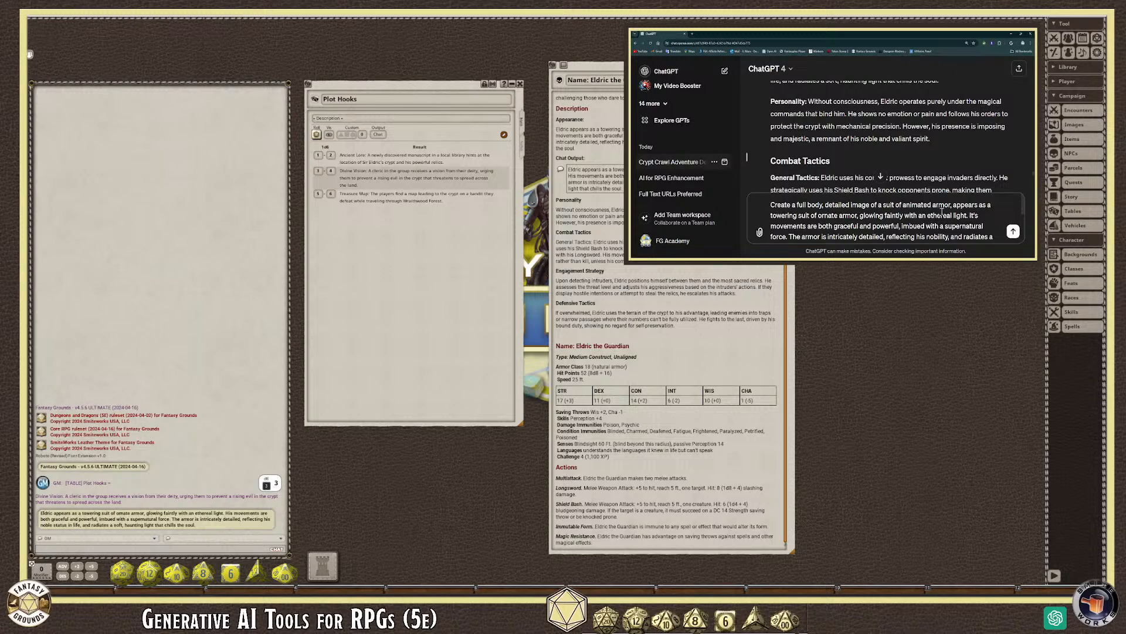
pyautogui.scroll(-3, 941, 212)
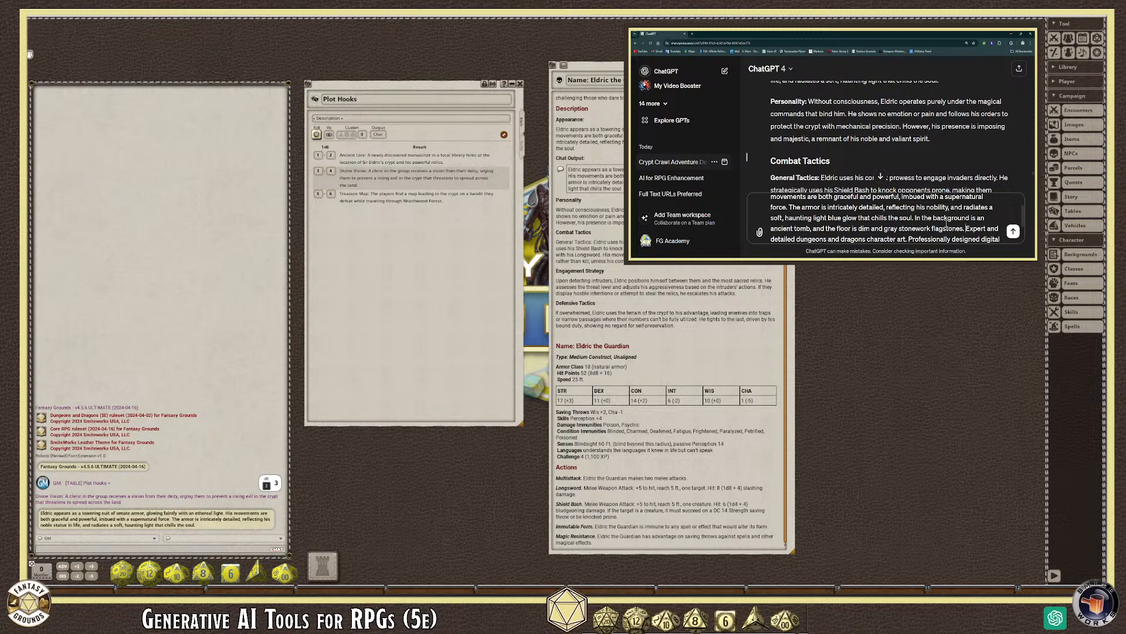
pyautogui.scroll(-2, 945, 223)
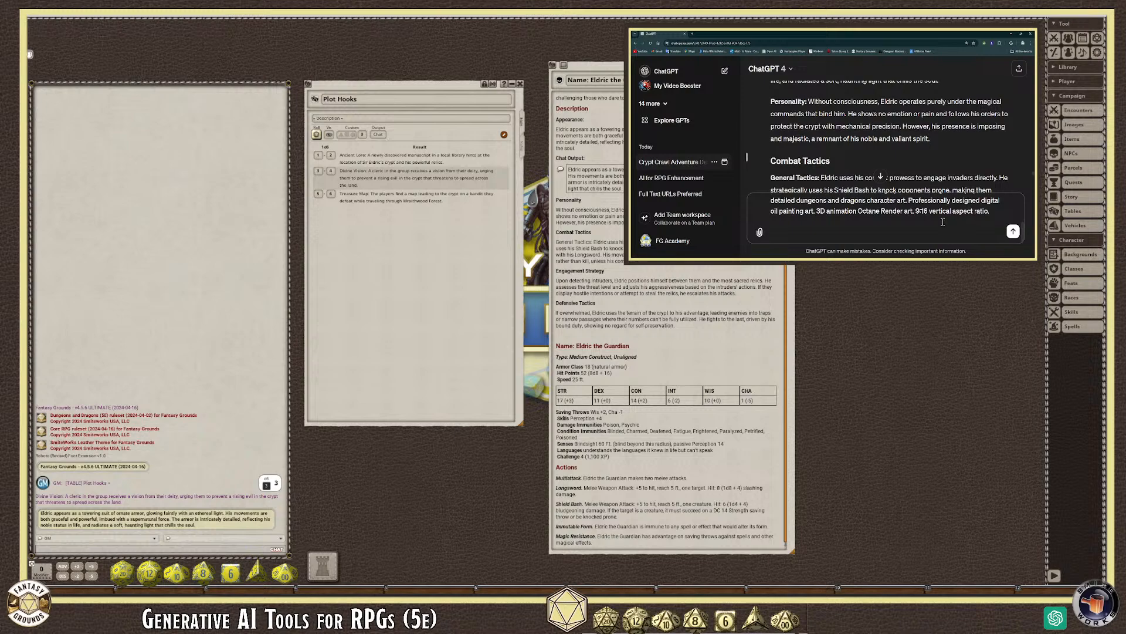
pyautogui.click(872, 222)
pyautogui.click(1013, 232)
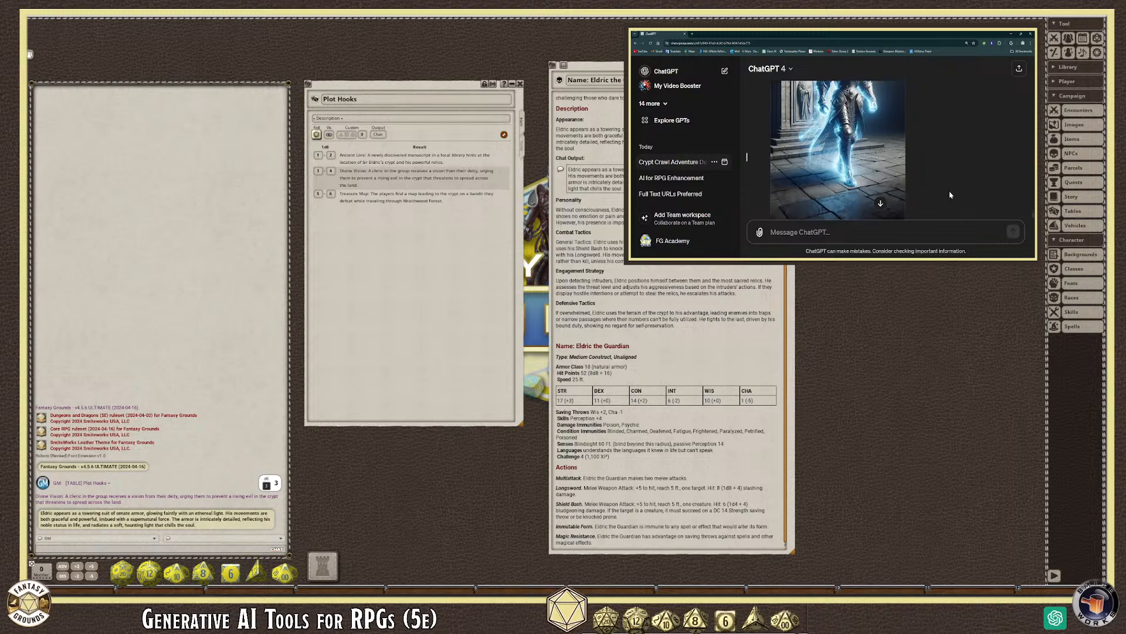
pyautogui.scroll(-2, 951, 196)
pyautogui.scroll(1, 950, 194)
pyautogui.scroll(-1, 950, 195)
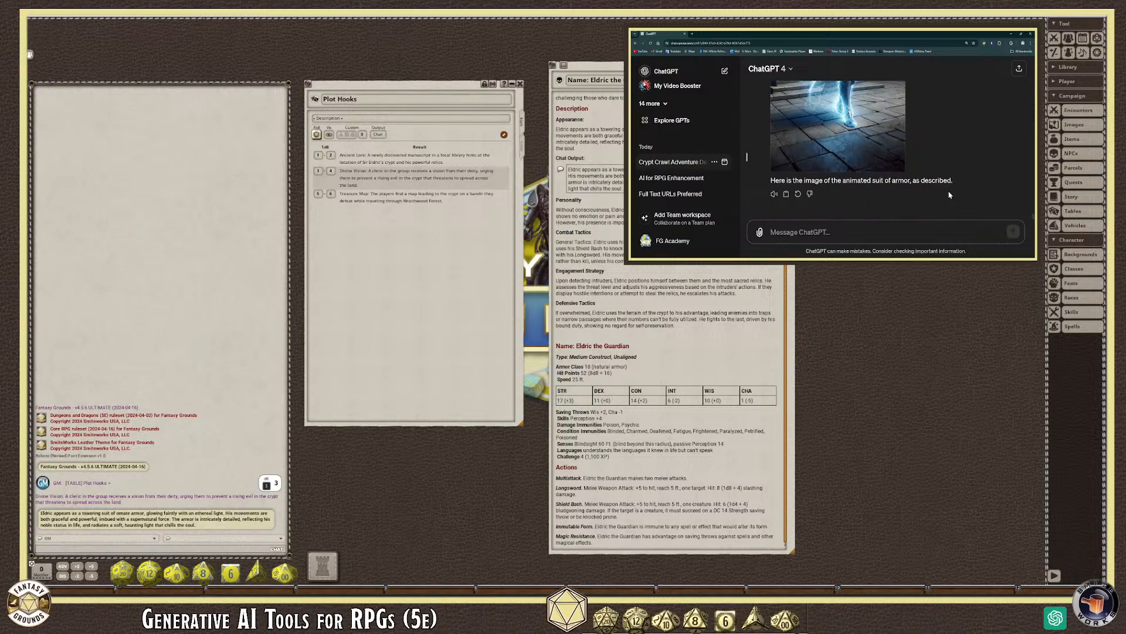
# Step: View the generated armor image enlarged, check the Downloads folder and close the enlarged view
pyautogui.scroll(1, 911, 201)
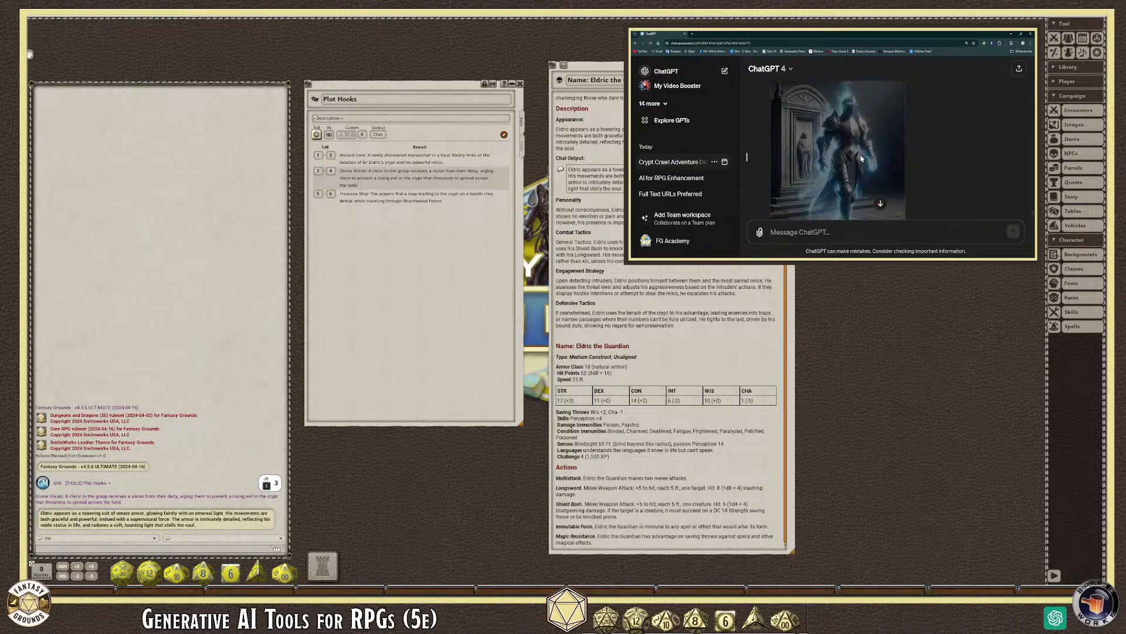
pyautogui.click(886, 175)
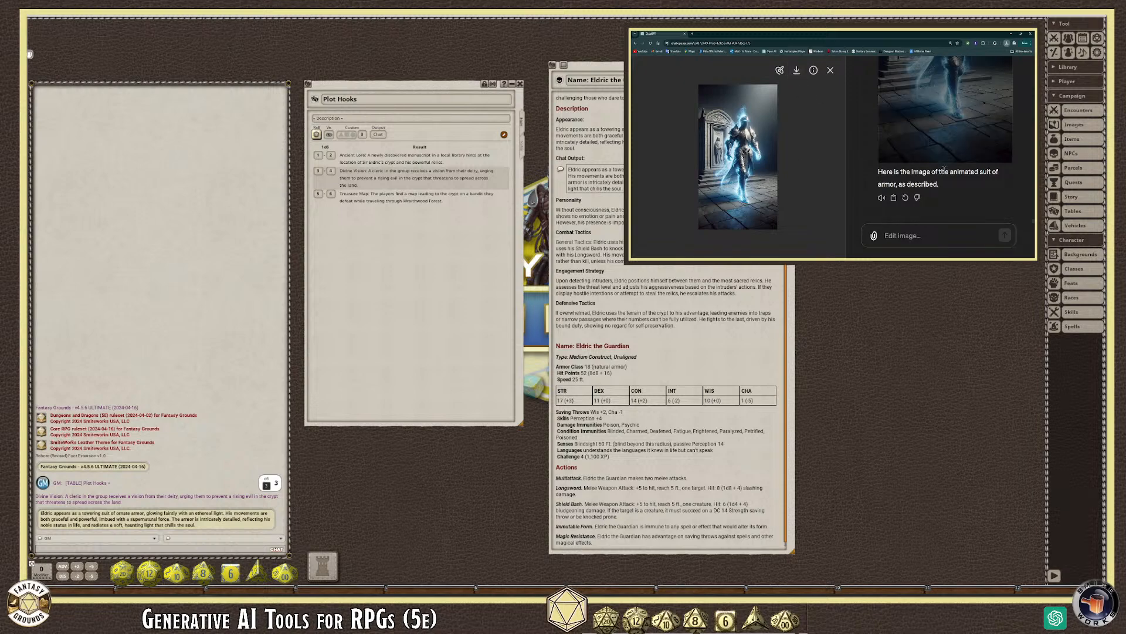
pyautogui.scroll(2, 995, 201)
pyautogui.scroll(3, 994, 201)
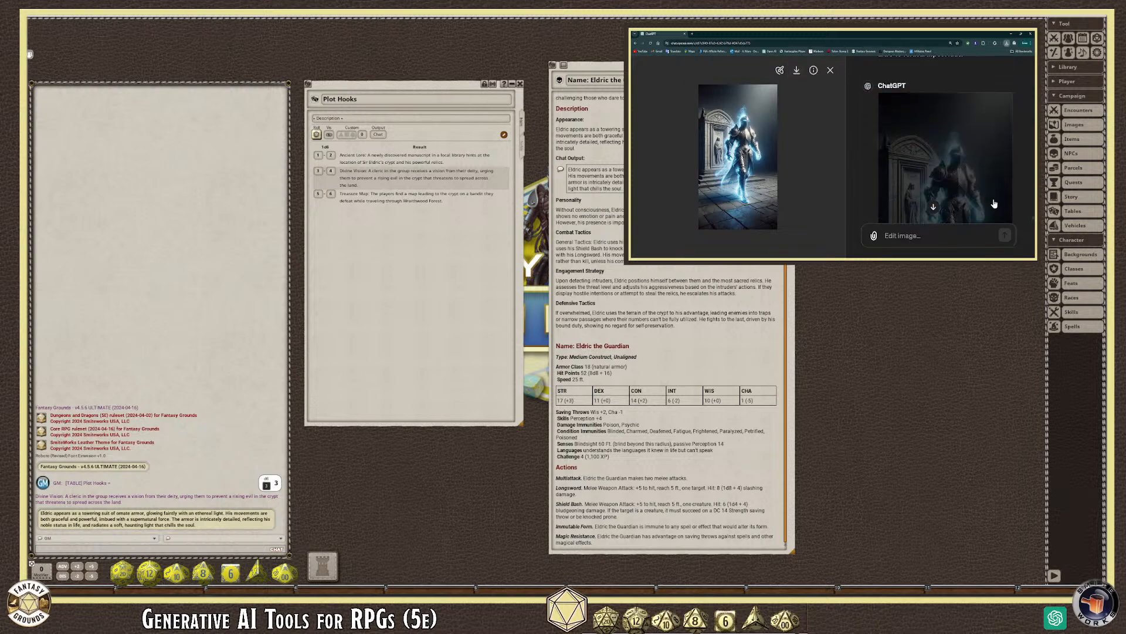
pyautogui.click(997, 56)
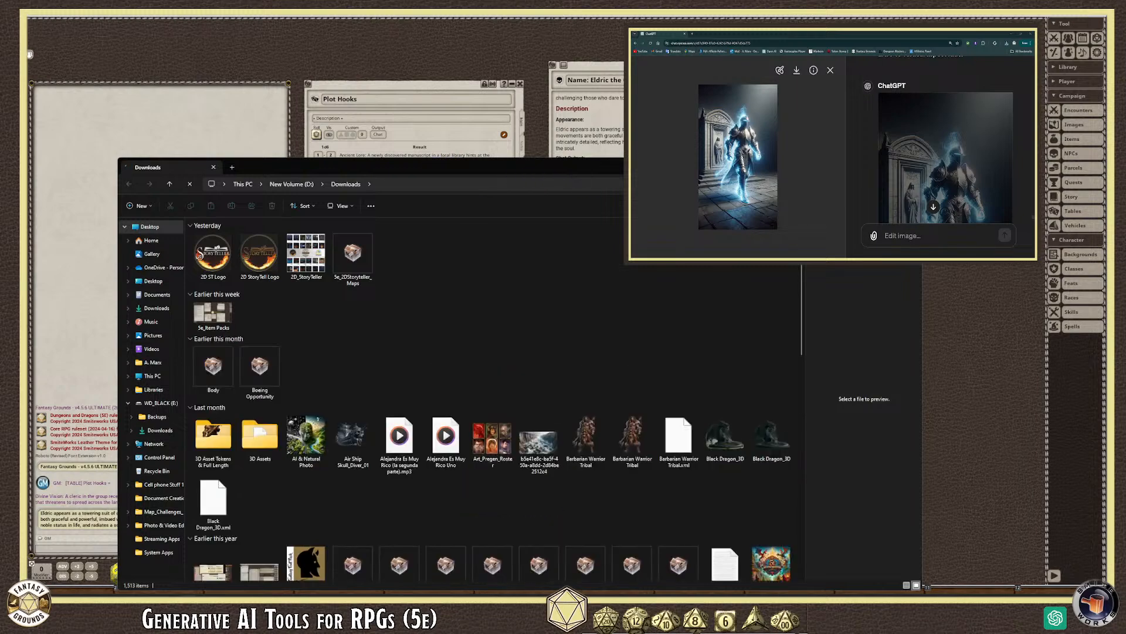
pyautogui.click(909, 166)
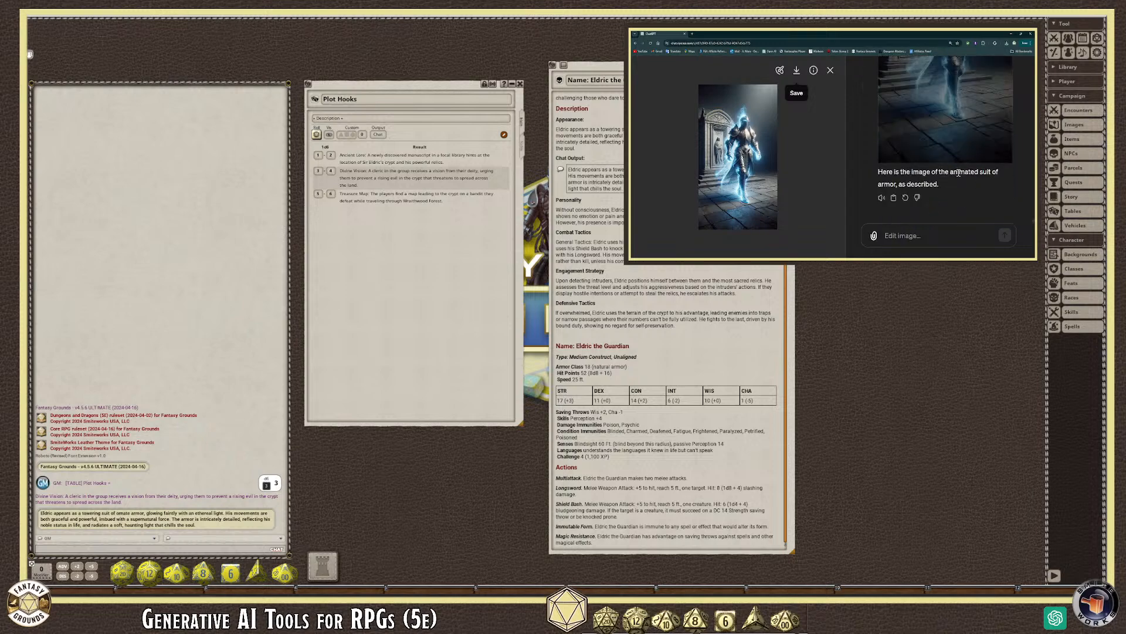
pyautogui.scroll(6, 958, 173)
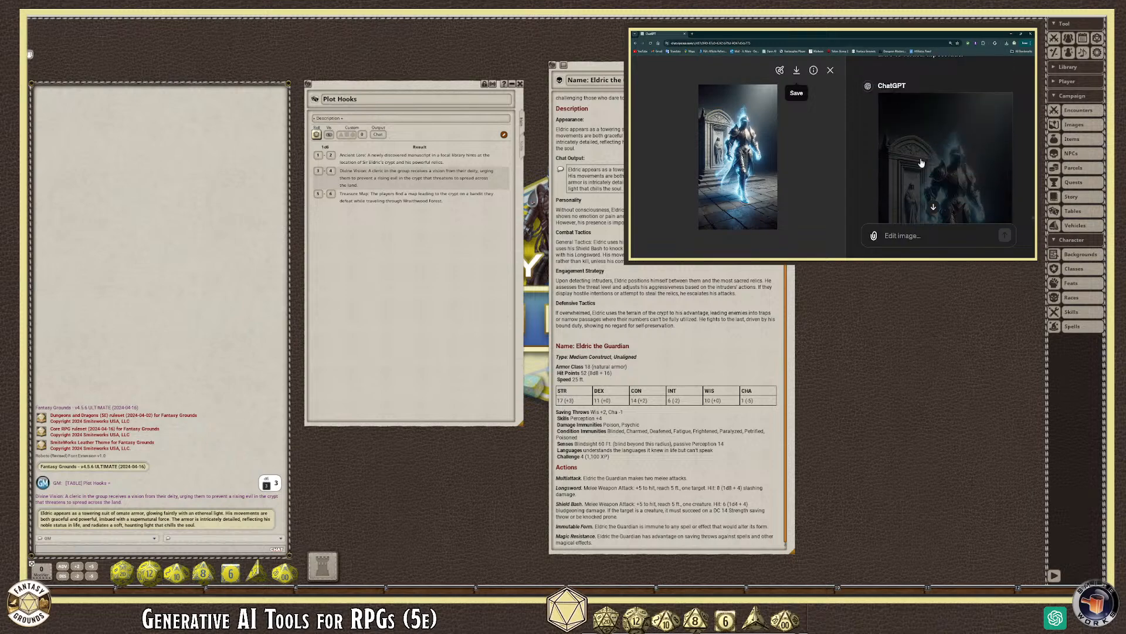
pyautogui.click(829, 71)
# Step: Examine the armored figure, the tomb background and the flagstone floor of the generated image in the chat
pyautogui.scroll(-3, 891, 197)
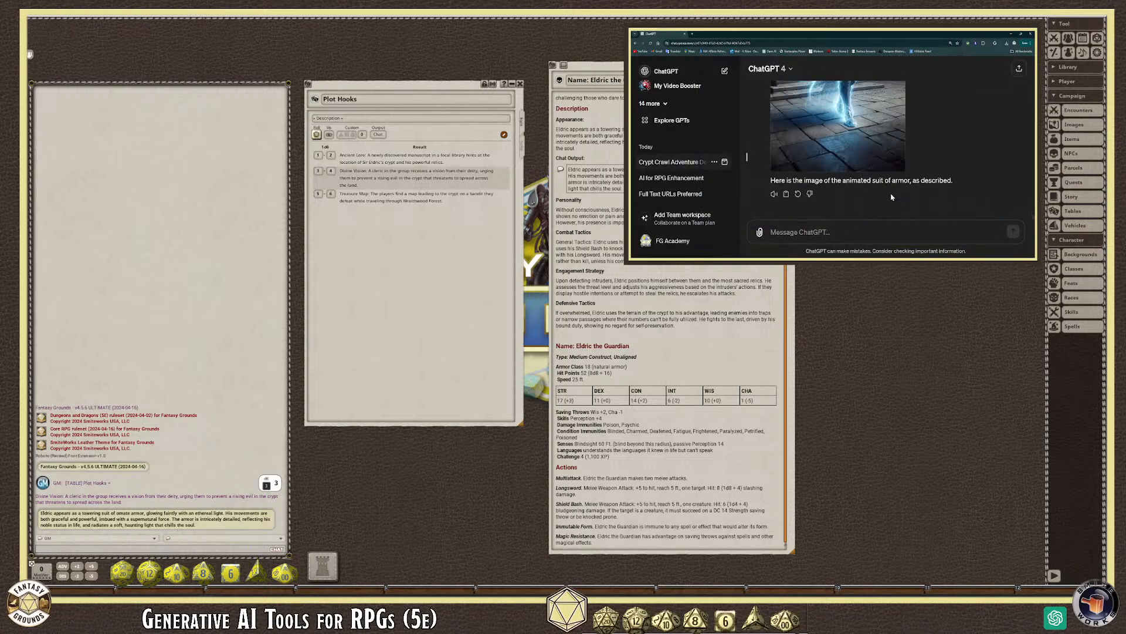
pyautogui.scroll(3, 891, 197)
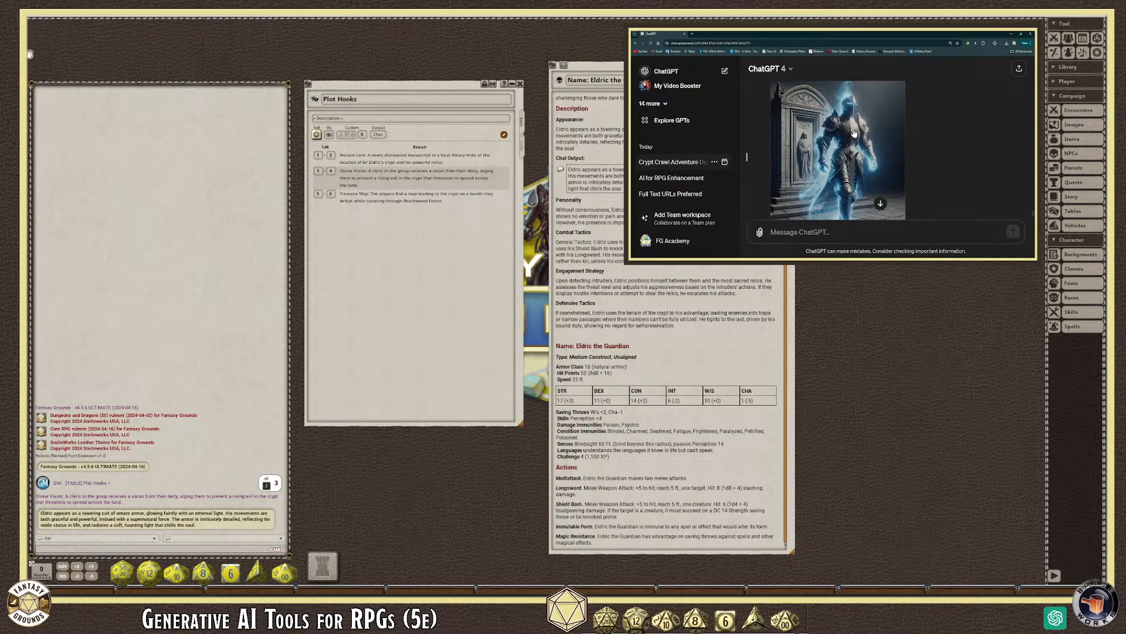
pyautogui.scroll(-2, 860, 144)
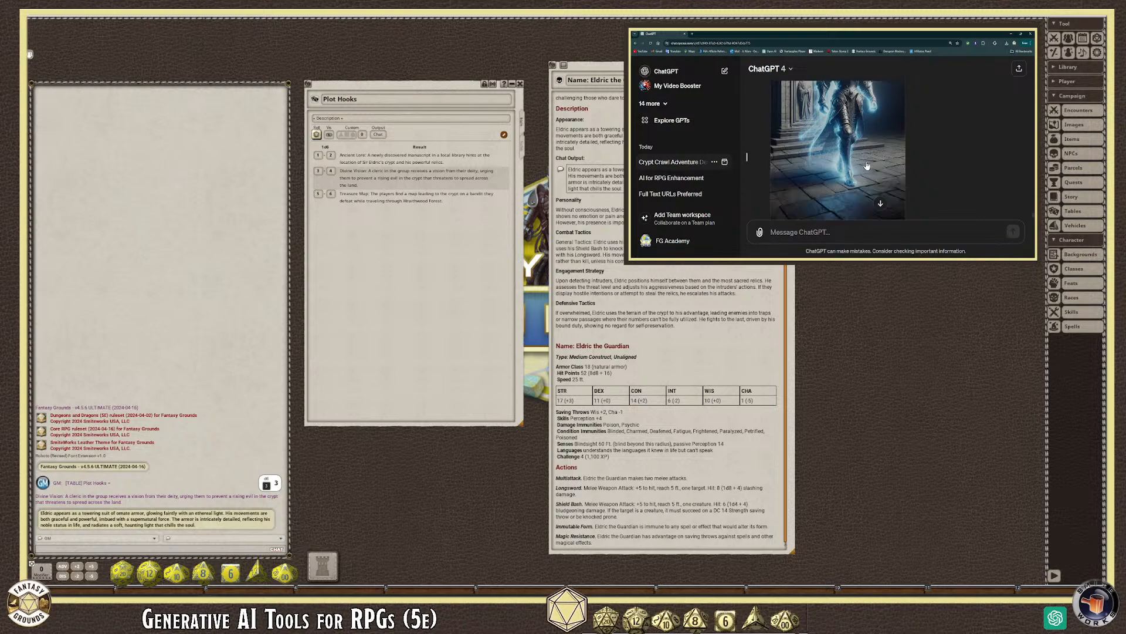
pyautogui.scroll(2, 870, 163)
pyautogui.scroll(1, 871, 163)
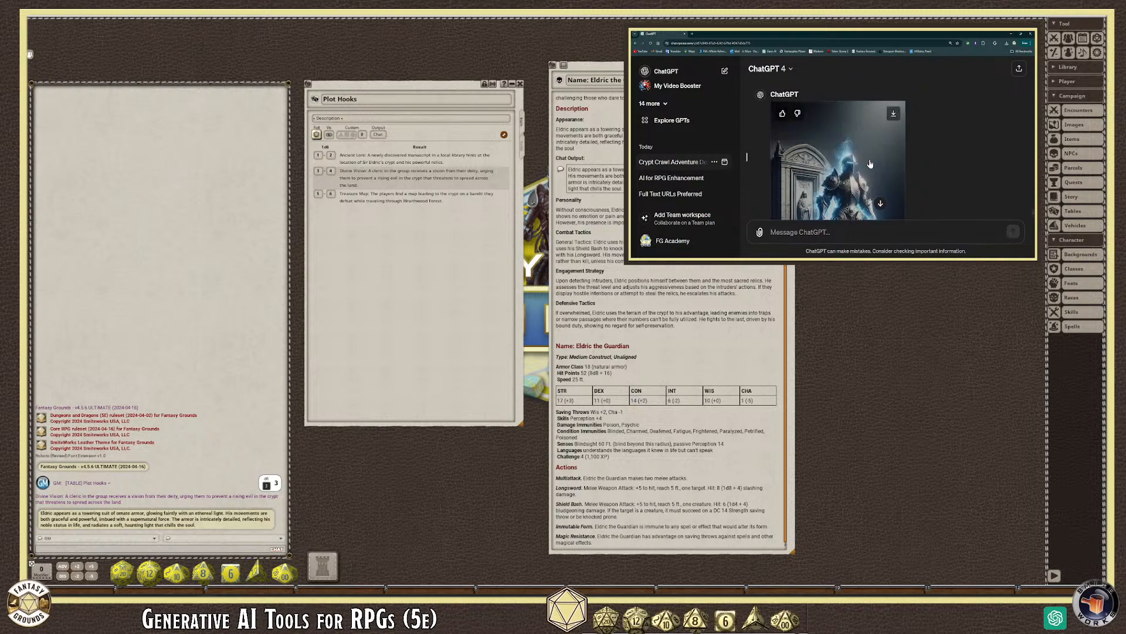
pyautogui.scroll(-1, 871, 163)
pyautogui.scroll(-2, 850, 153)
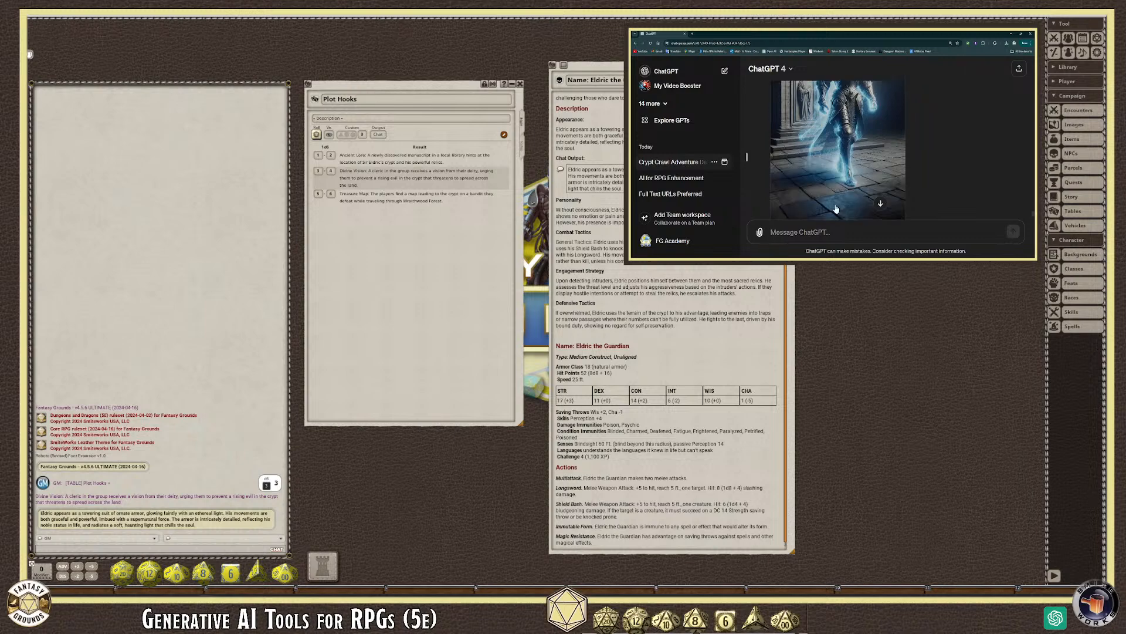
# Step: Write the question "What are the image gen id number and the seed number for the image above?" in the message
pyautogui.click(814, 230)
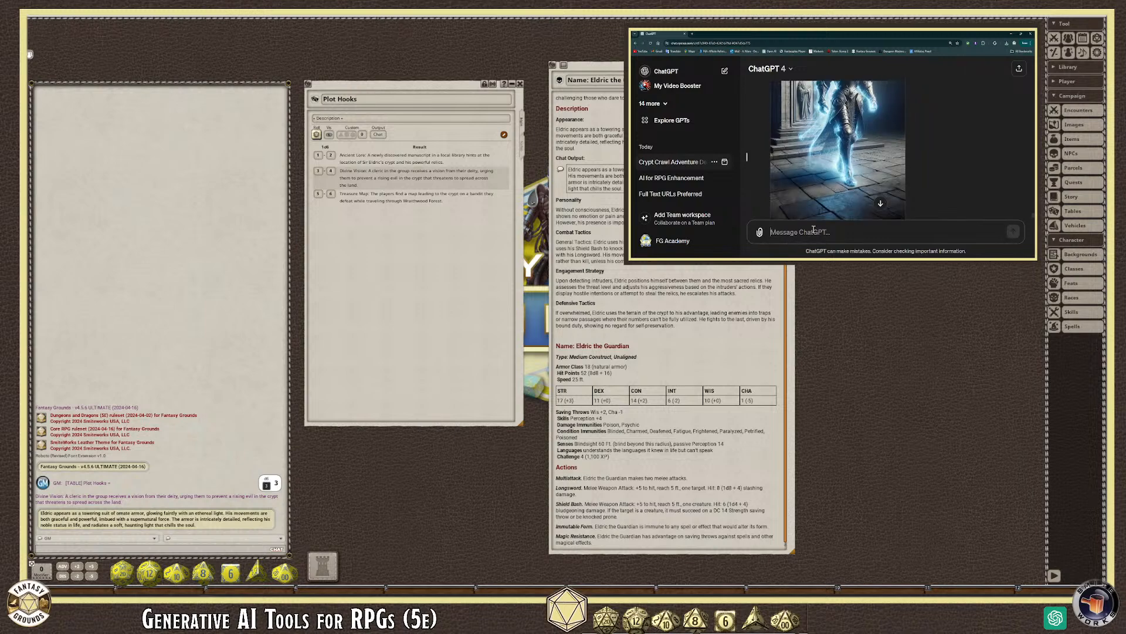
pyautogui.write('What are the ')
pyautogui.write('image gen')
pyautogui.write(' id')
pyautogui.write(' ni')
pyautogui.write('mber a')
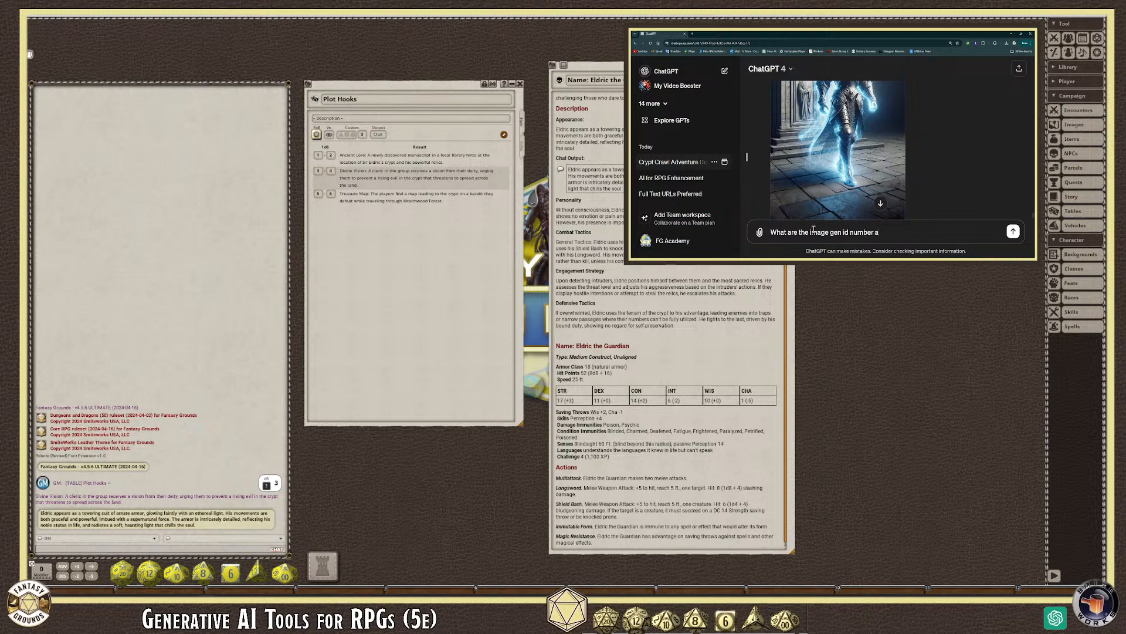
pyautogui.write('nd the seed number for the image above?')
# Step: Add "Remember to provide or ask this question with image" to the message and make "id number" plural
pyautogui.hotkey('shift', 'Return')
pyautogui.write('Remember to')
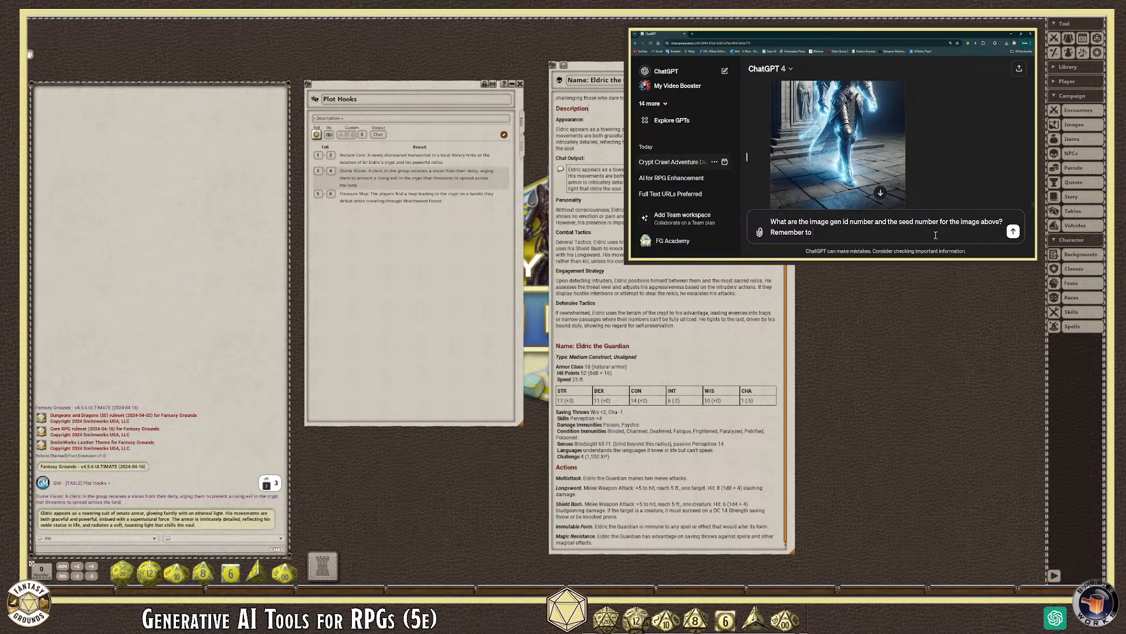
pyautogui.write(' prodive or ask thi')
pyautogui.write('s question wi')
pyautogui.write('th image')
pyautogui.click(833, 232)
pyautogui.press('BackSpace')
pyautogui.press('BackSpace')
pyautogui.press('BackSpace')
pyautogui.write('vids')
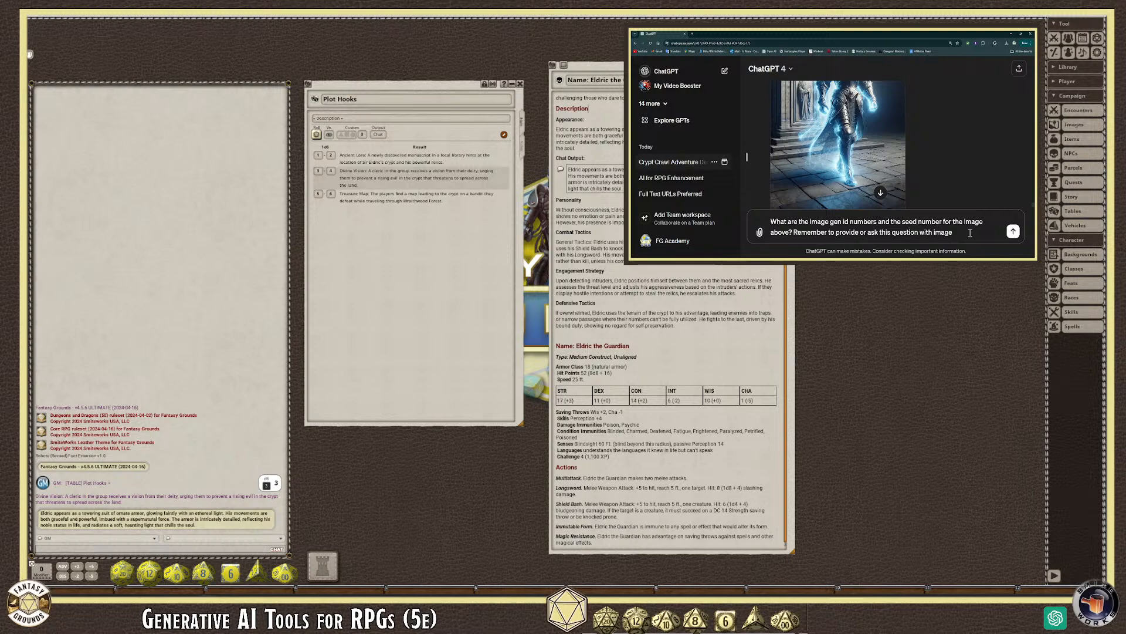
# Step: Make "seed number" plural, end the message with "number for generating images." and submit it to ChatGPT
pyautogui.write('s')
pyautogui.write('numbe')
pyautogui.write('r for gnerating images.')
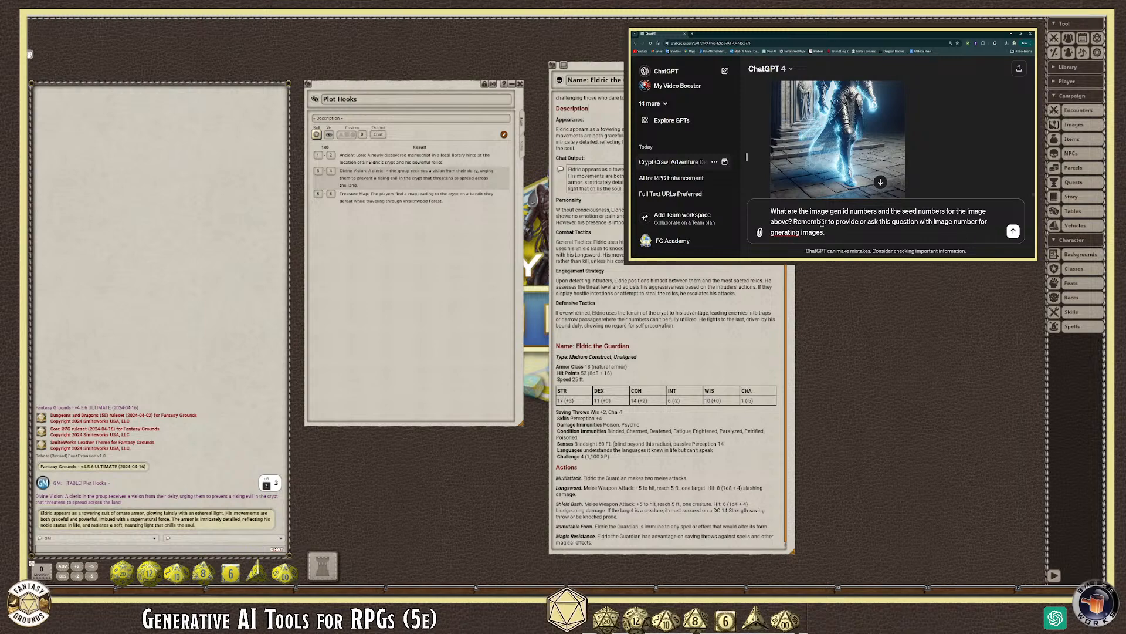
pyautogui.click(774, 232)
pyautogui.write('e')
pyautogui.scroll(-2, 861, 174)
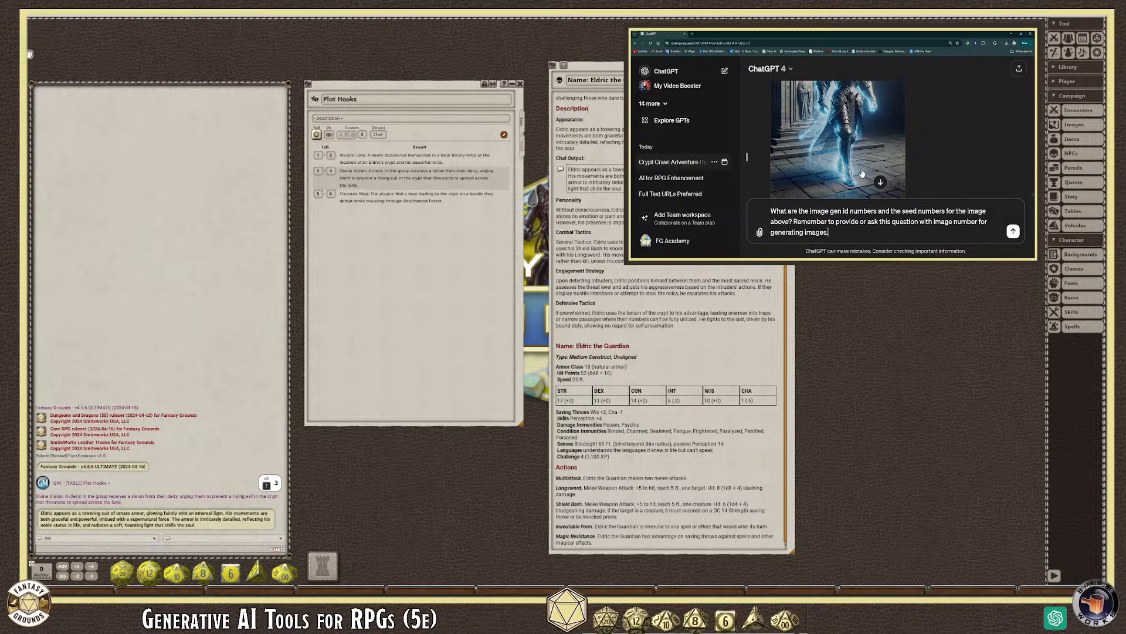
pyautogui.scroll(1, 848, 147)
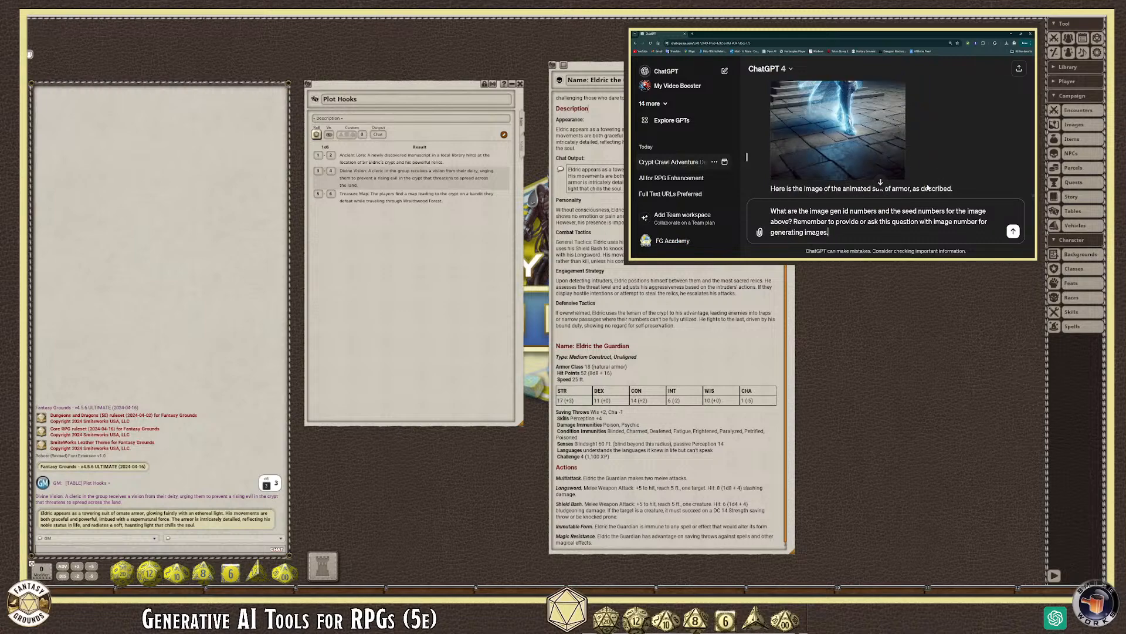
pyautogui.click(1013, 231)
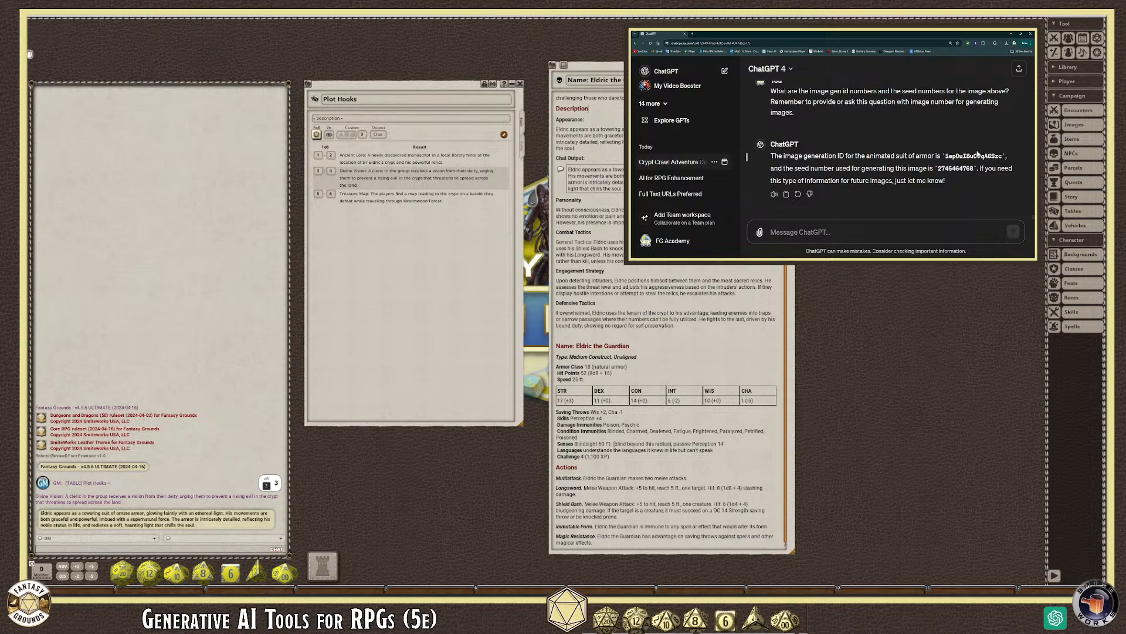
# Step: Examine the image generation ID and seed number in the reply alongside the armor image they belong to
pyautogui.scroll(2, 948, 153)
pyautogui.scroll(-2, 948, 155)
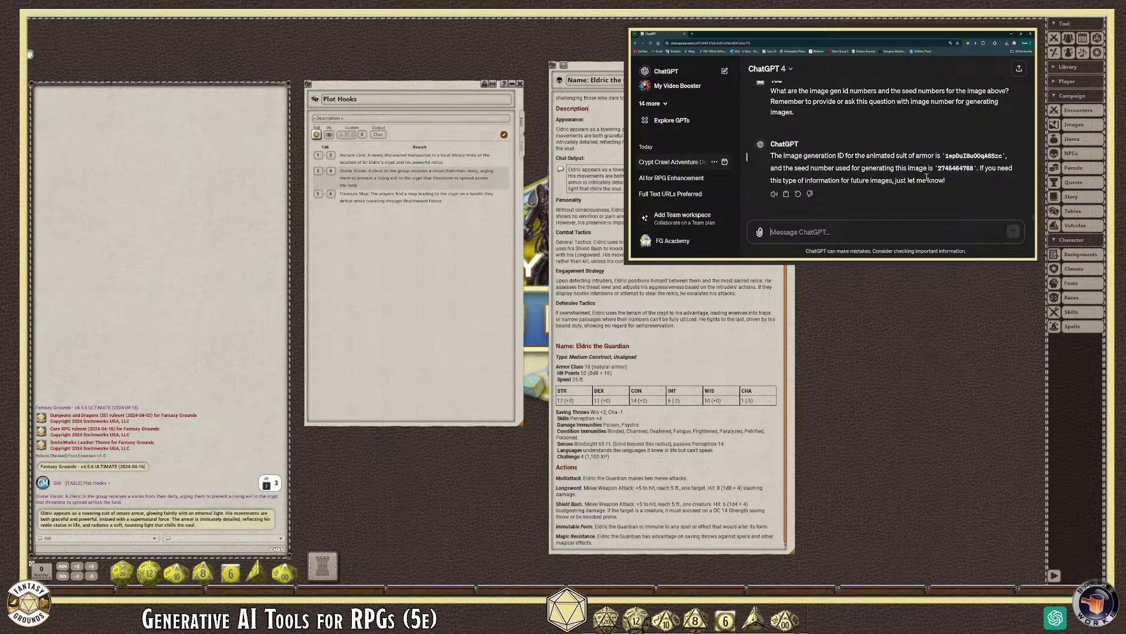
pyautogui.moveTo(946, 155); pyautogui.dragTo(974, 169)
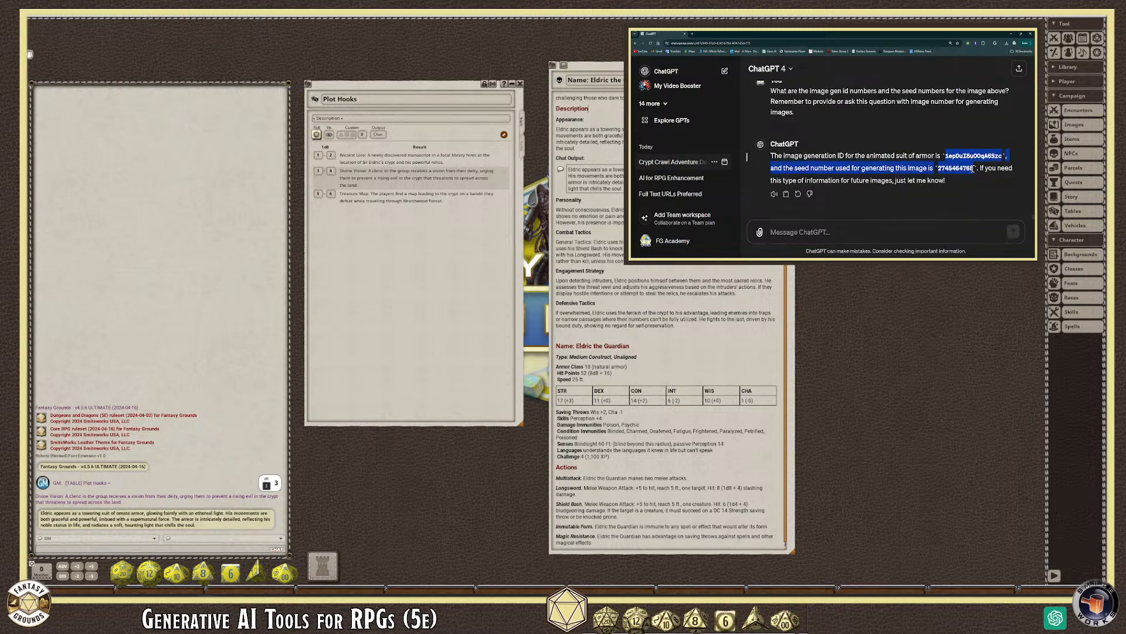
pyautogui.click(931, 202)
pyautogui.scroll(3, 921, 201)
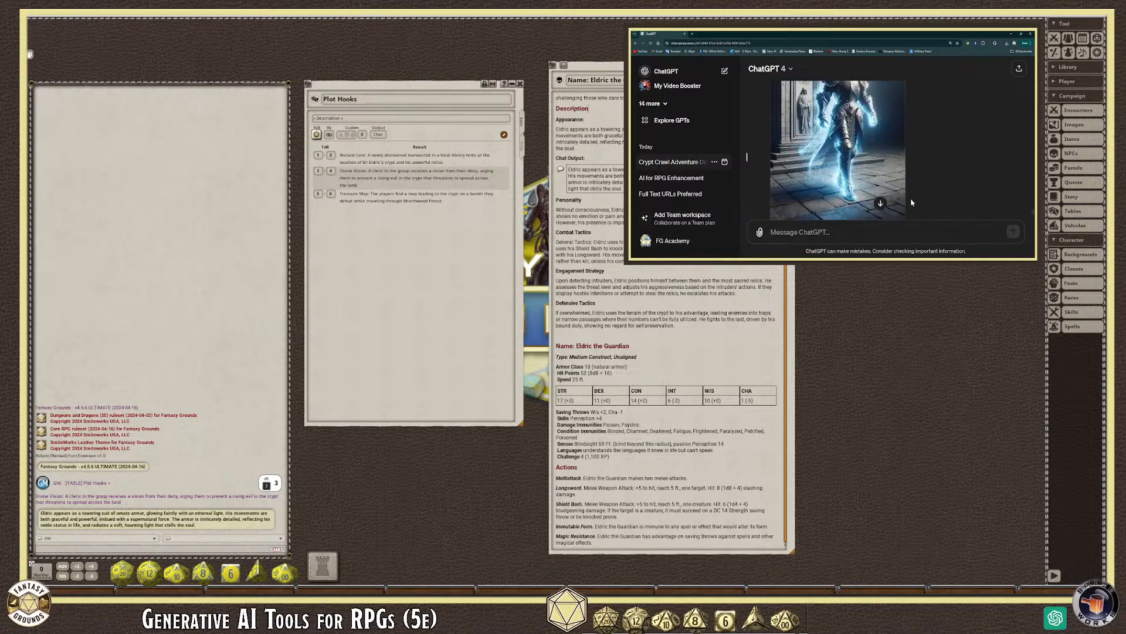
pyautogui.scroll(-3, 913, 201)
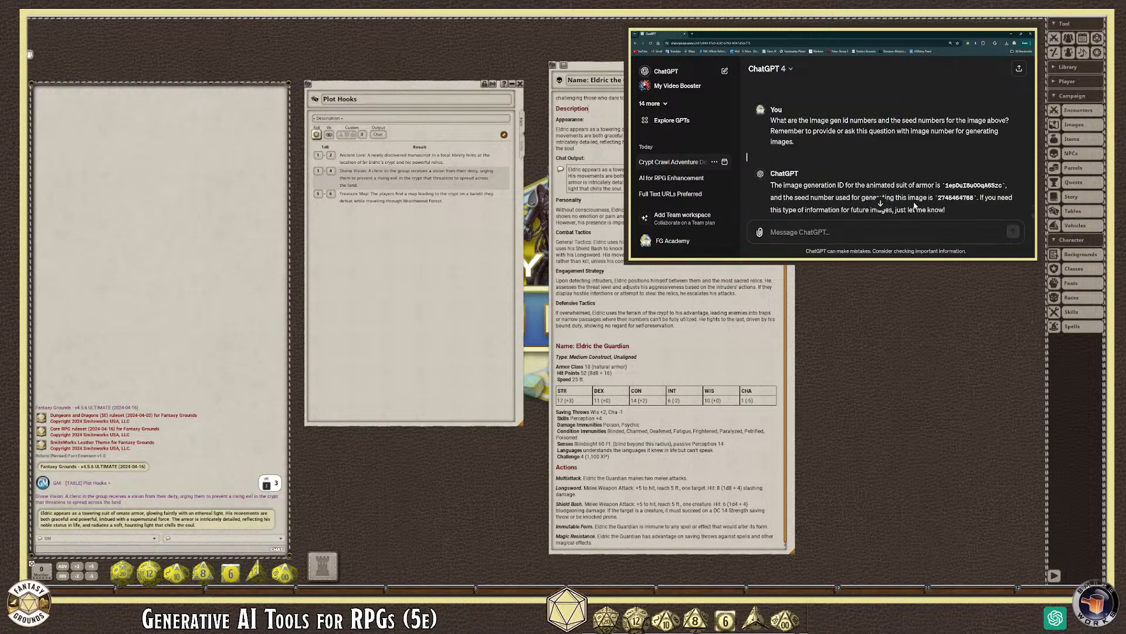
pyautogui.scroll(2, 914, 201)
pyautogui.scroll(-1, 917, 203)
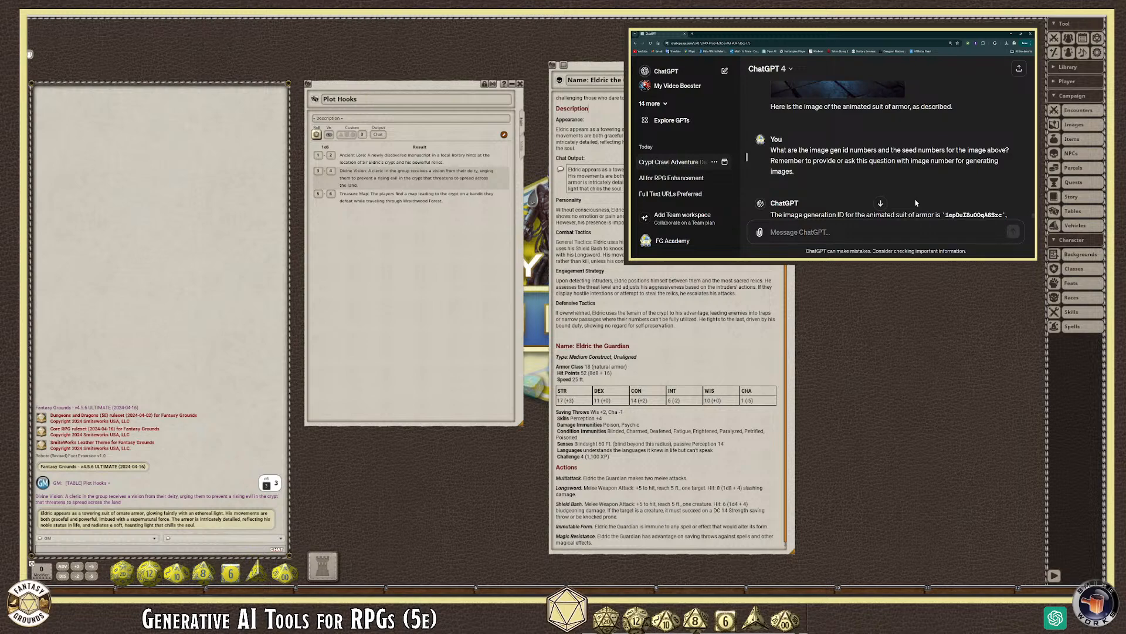
pyautogui.scroll(-2, 917, 203)
# Step: Copy the reply's text on the image generation ID and seed number into a new message and put "With" before it
pyautogui.click(849, 232)
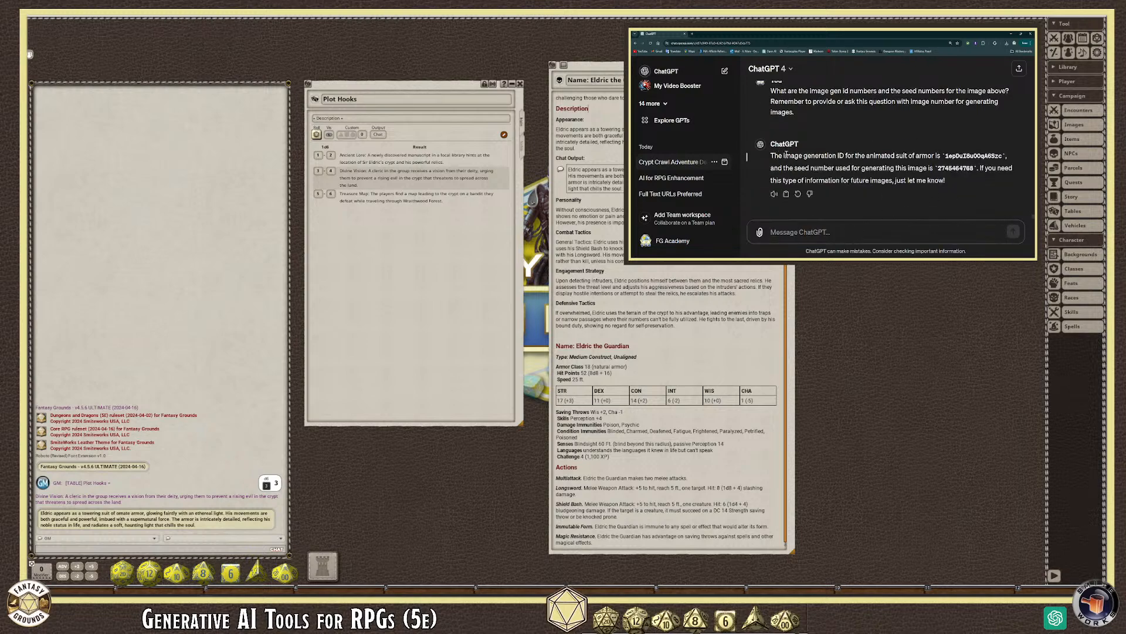
pyautogui.moveTo(783, 155); pyautogui.dragTo(977, 172)
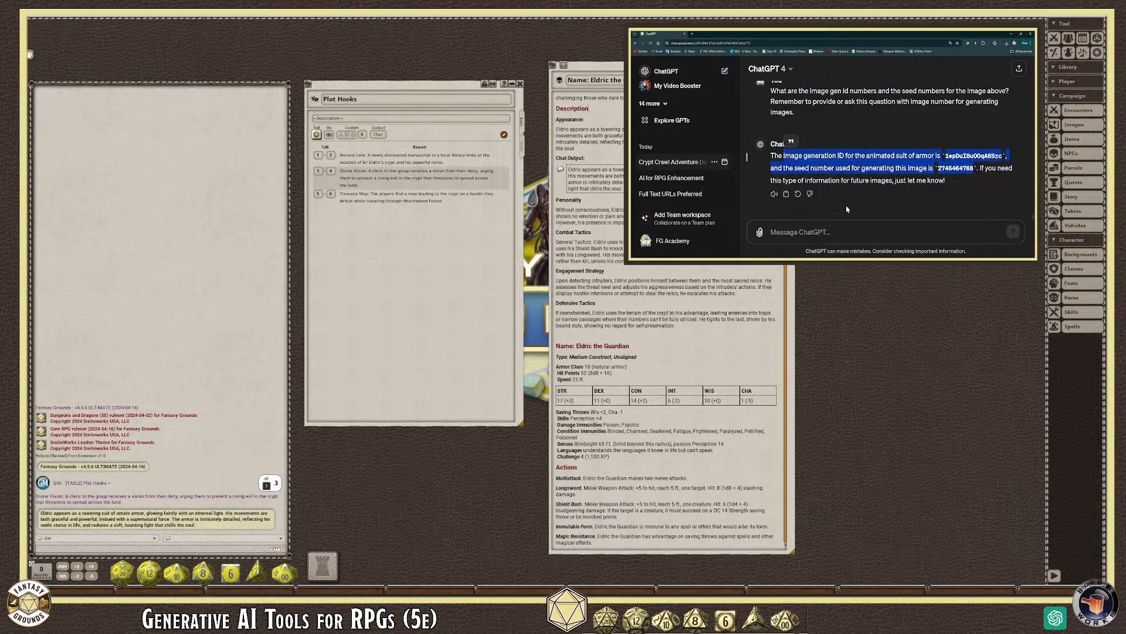
pyautogui.click(814, 235)
pyautogui.hotkey('ctrl', 'v')
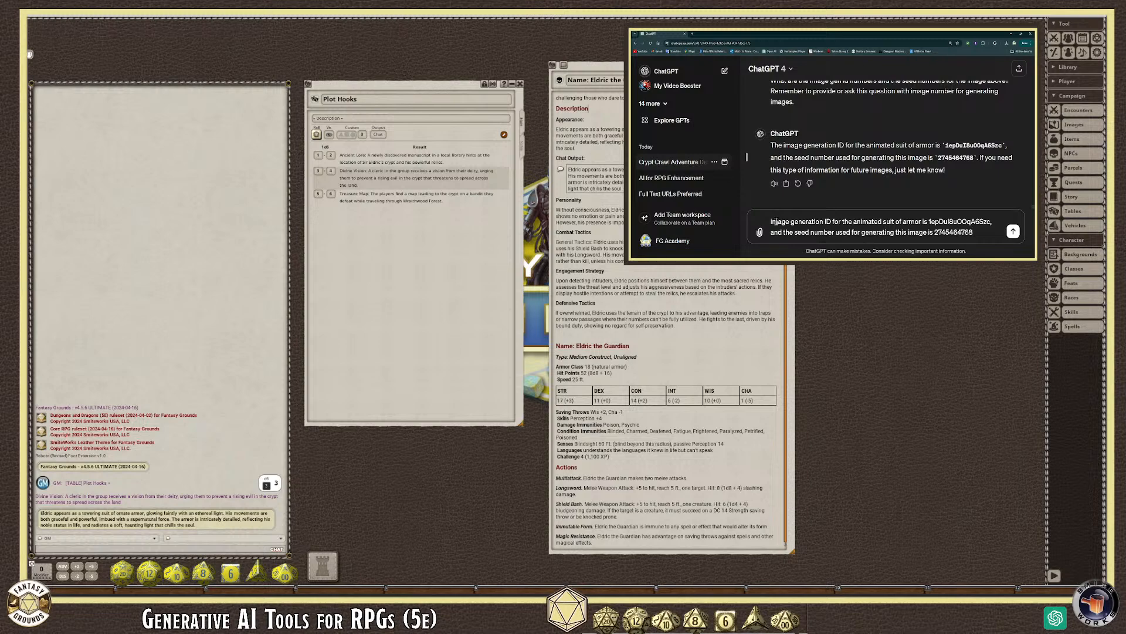
pyautogui.hotkey('ctrl', 'Home')
pyautogui.write('With')
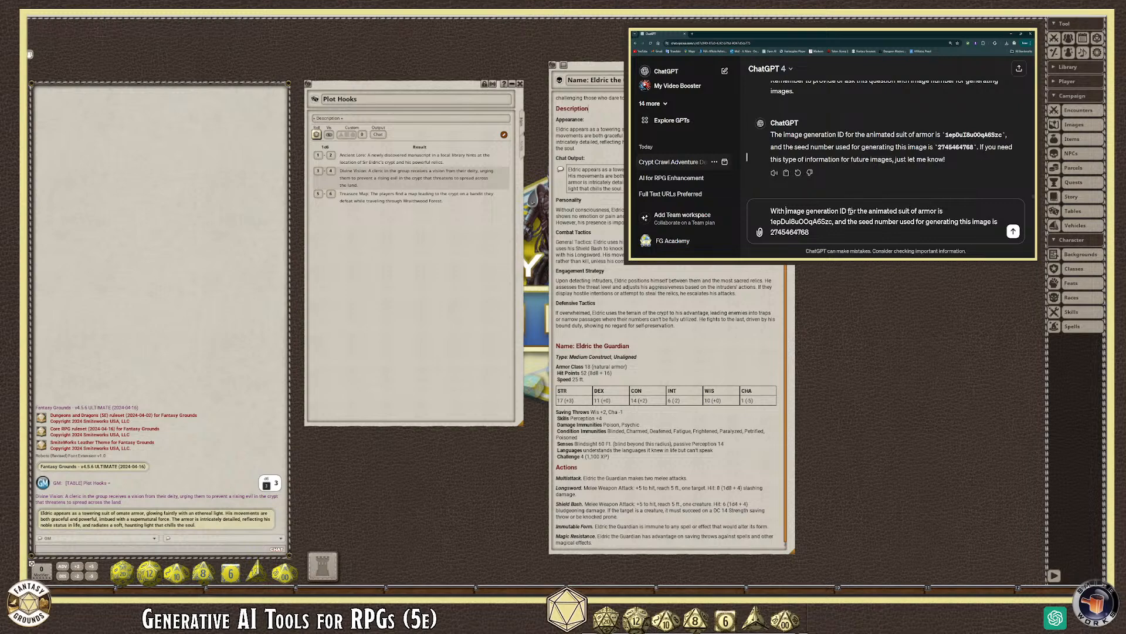
# Step: Remove "for the animated suit of armor is" and "for generating this image is" from the new message
pyautogui.moveTo(848, 210); pyautogui.dragTo(960, 210)
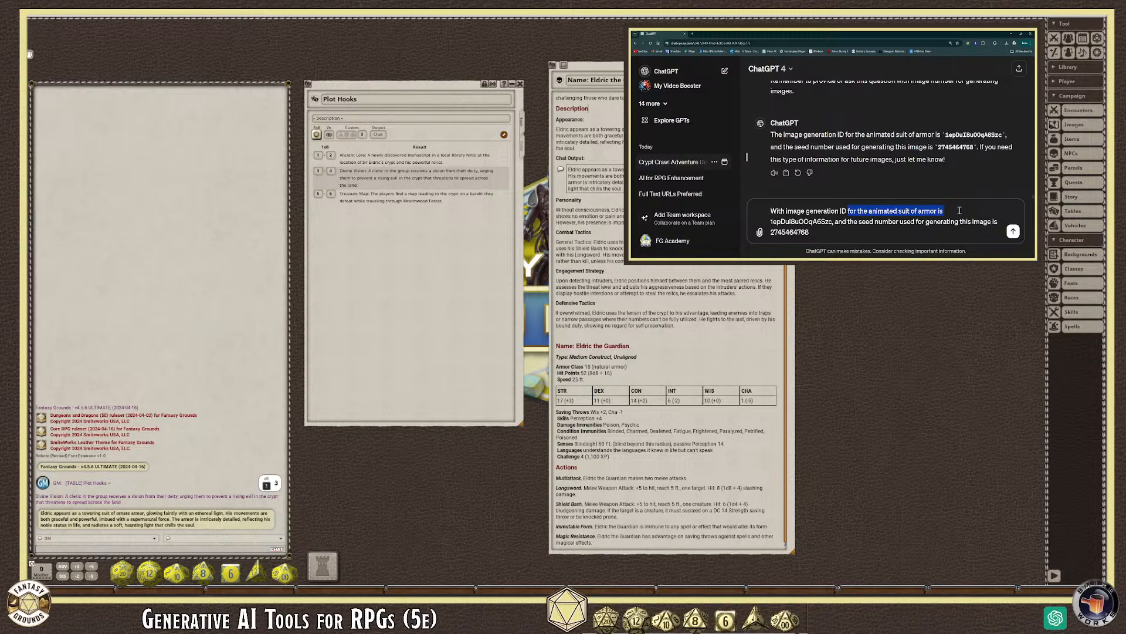
pyautogui.press('BackSpace')
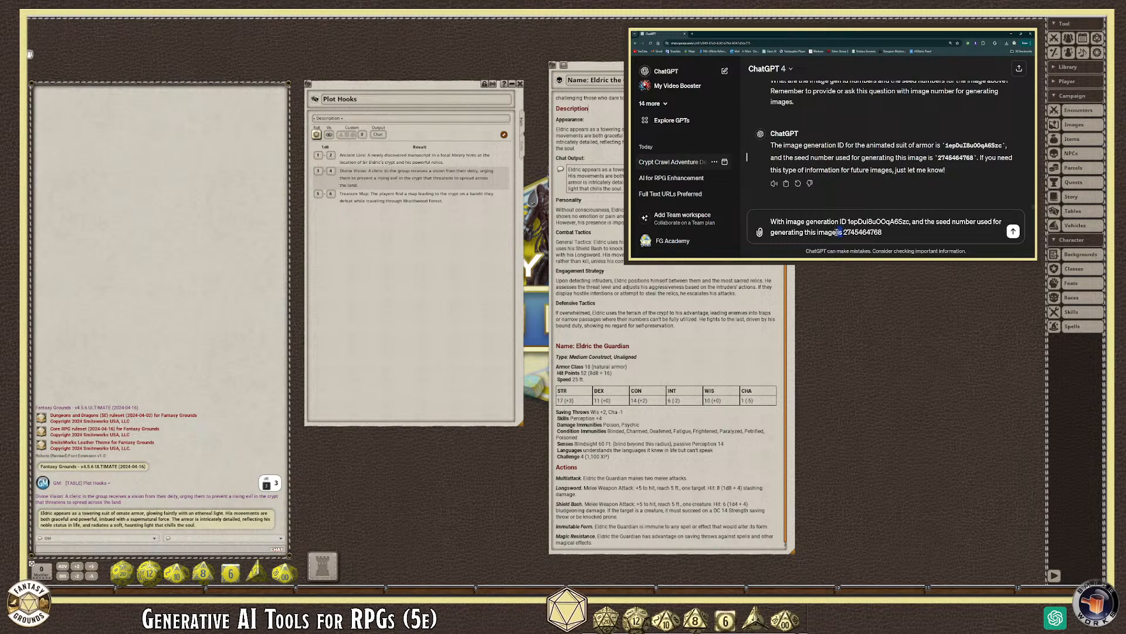
pyautogui.moveTo(843, 232); pyautogui.dragTo(771, 232)
pyautogui.press('BackSpace')
# Step: Complete the message with "create an image of two dark and evil undead wraiths floating in the chamber mentioned above, Use similar prompt settings."
pyautogui.write('create an')
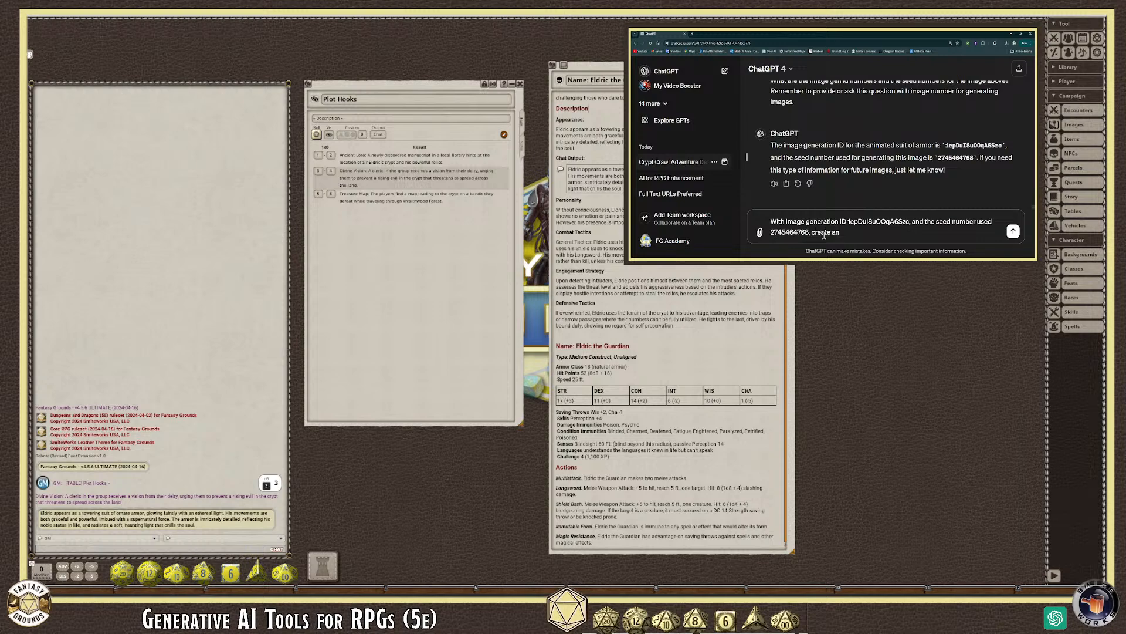
pyautogui.write(' image of two wraithsdark and evil undead')
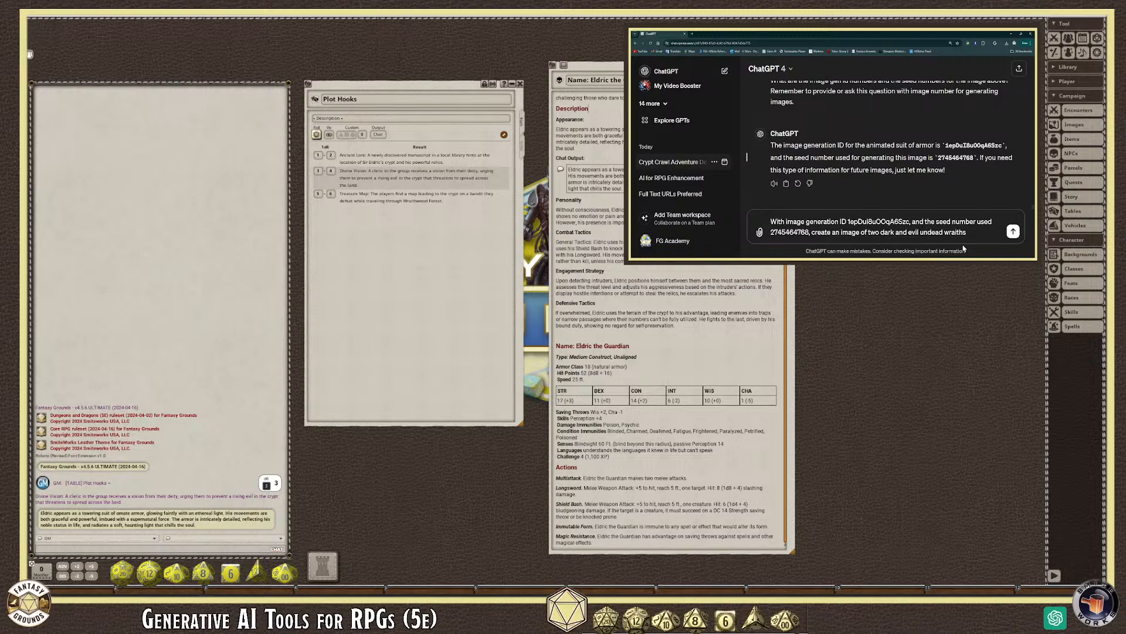
pyautogui.write('  floating in the')
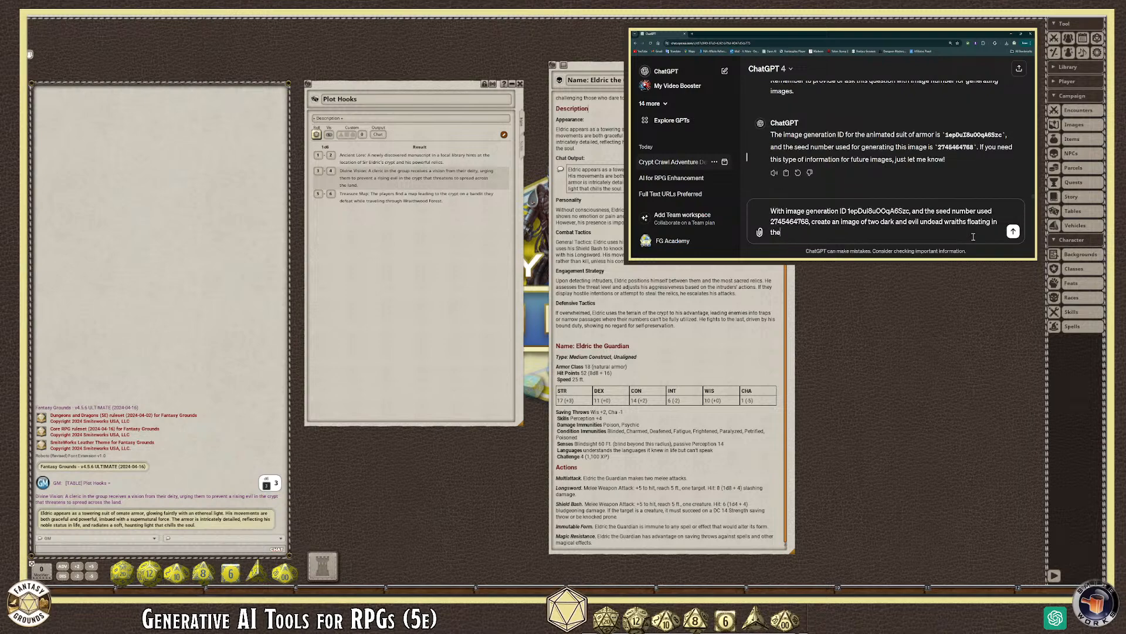
pyautogui.write(' chamber mentioned above, Use similar prompt setting')
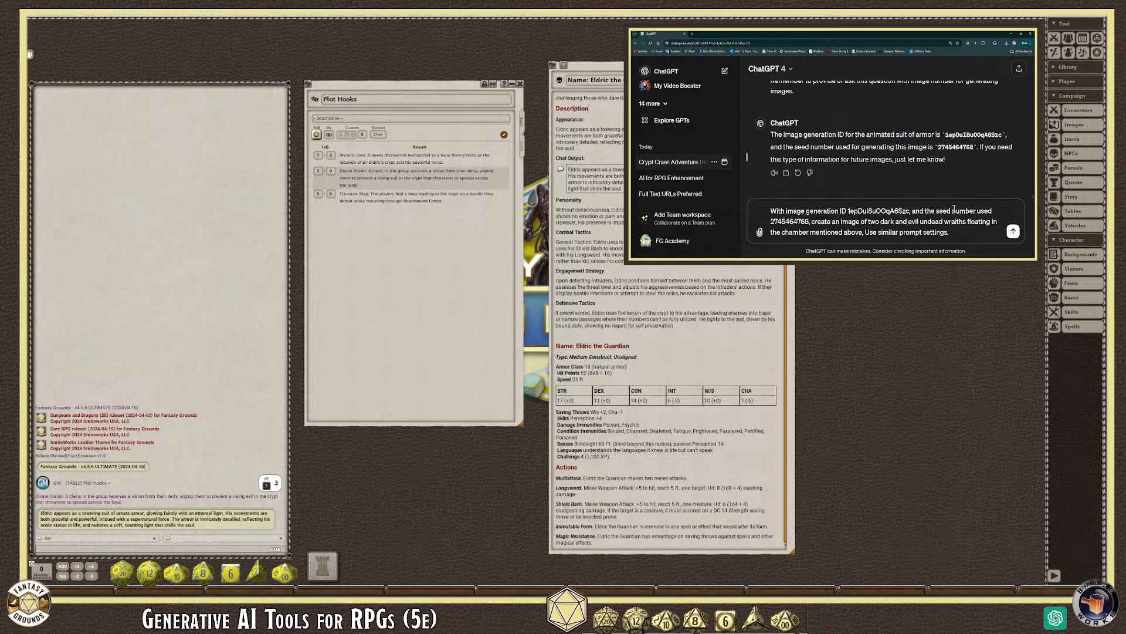
pyautogui.write('s.')
pyautogui.scroll(10, 833, 147)
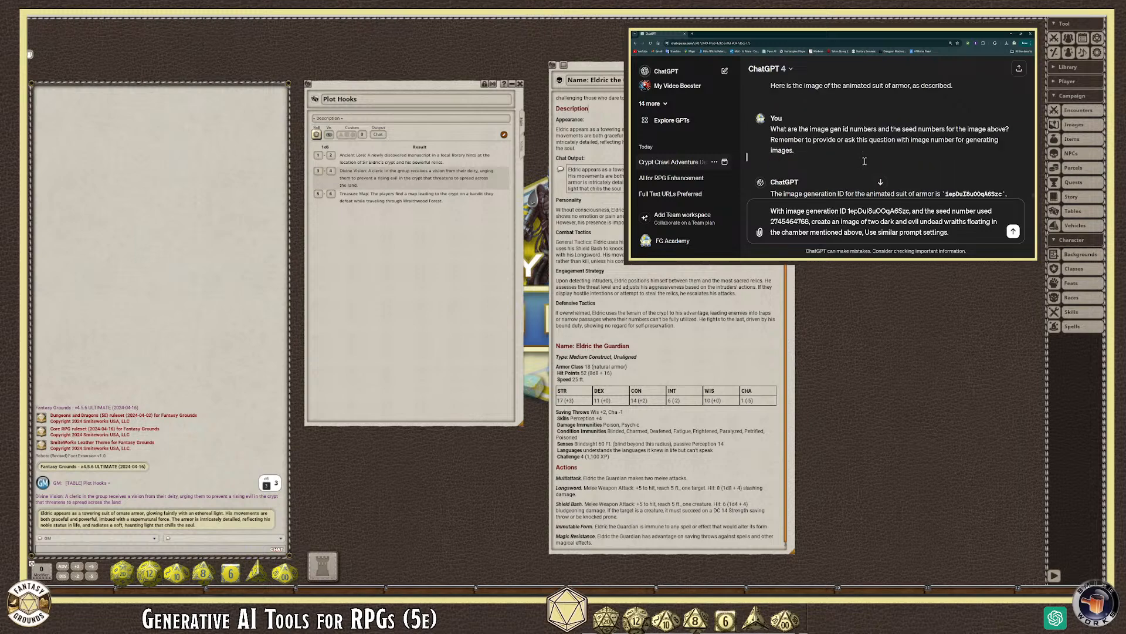
# Step: Examine the armor image in the conversation, including the chamber around it, and the request for its ID and seed numbers
pyautogui.scroll(6, 834, 147)
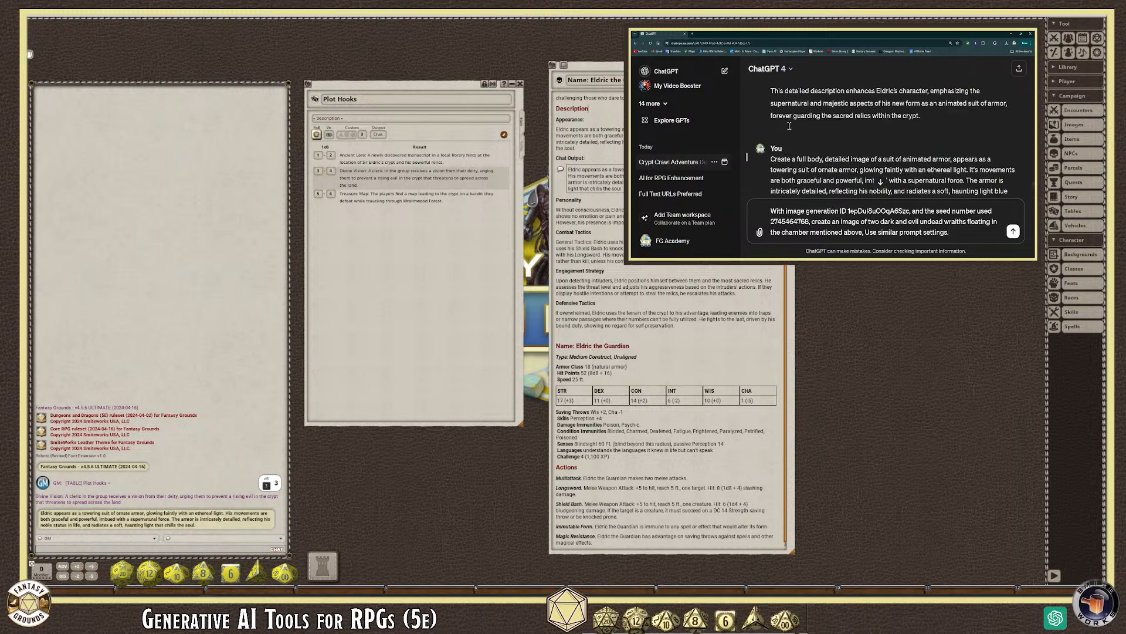
pyautogui.scroll(-4, 788, 127)
pyautogui.scroll(-2, 845, 107)
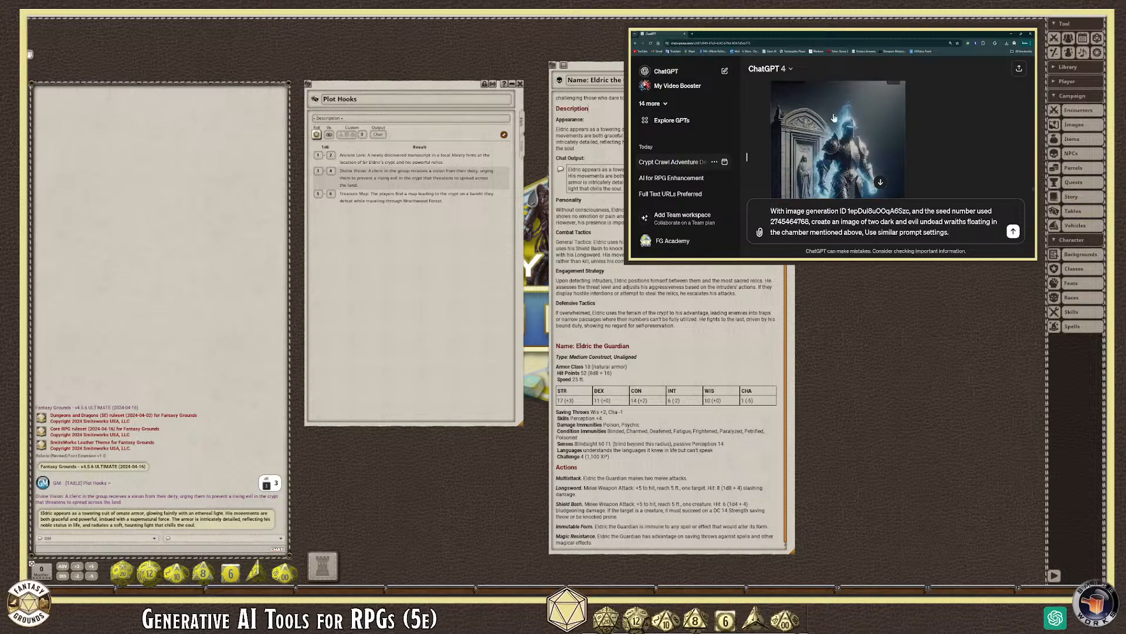
pyautogui.scroll(-3, 904, 141)
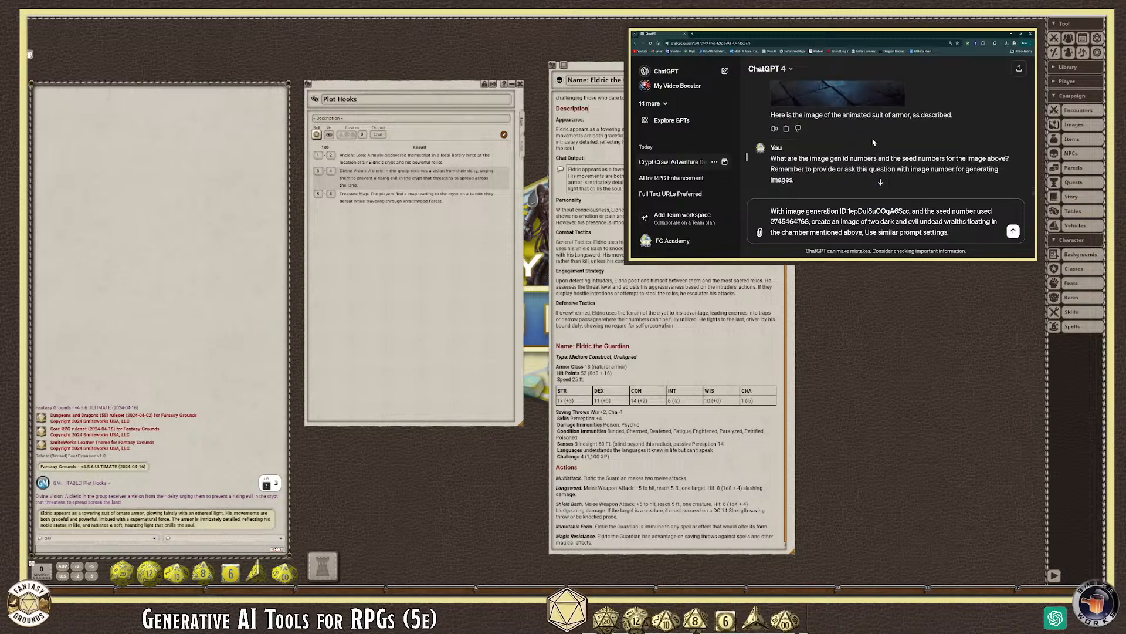
pyautogui.scroll(3, 909, 154)
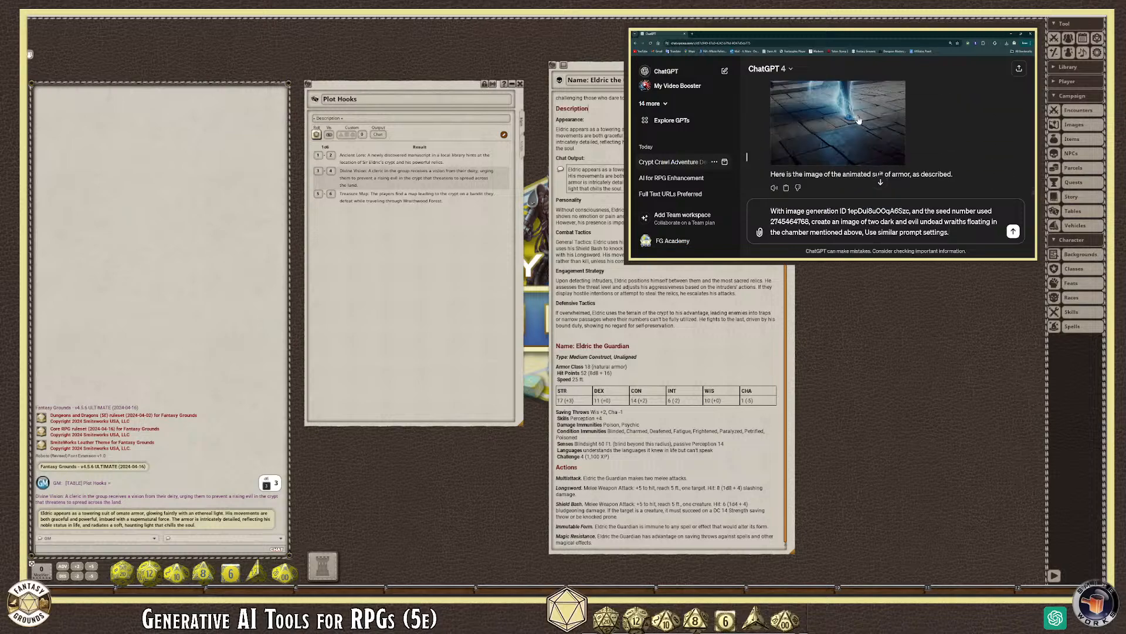
pyautogui.scroll(-4, 839, 141)
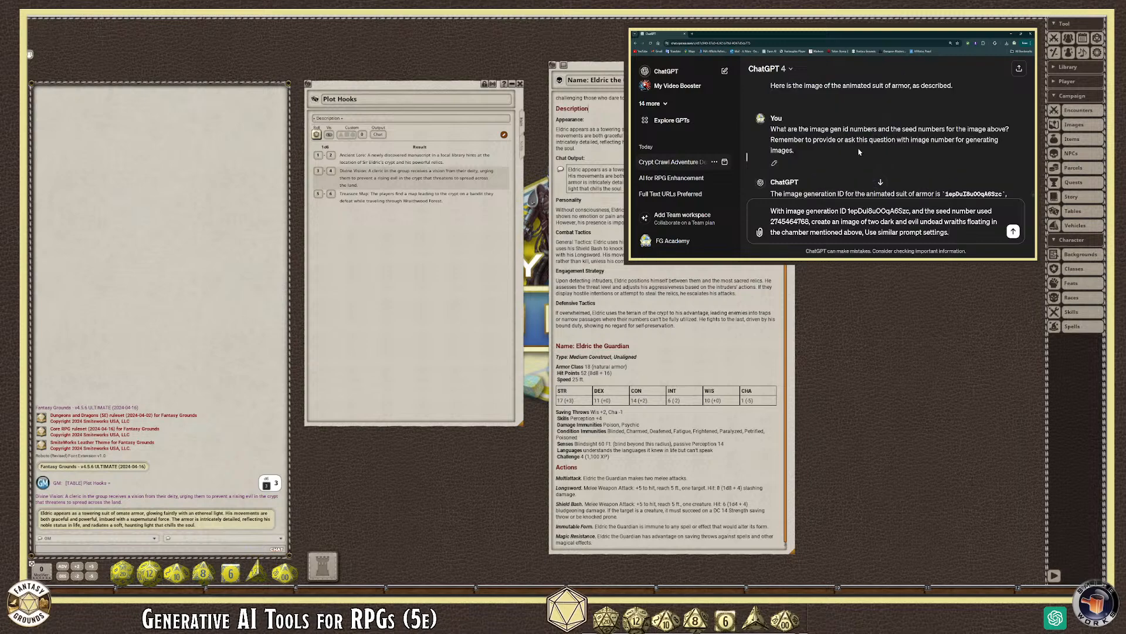
pyautogui.scroll(5, 860, 150)
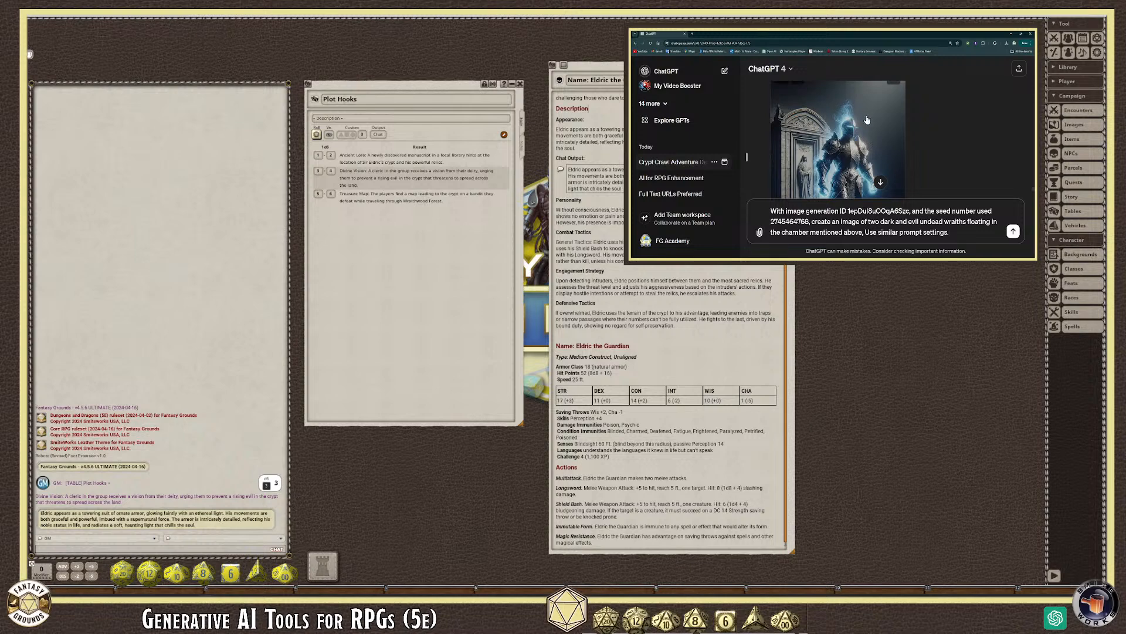
pyautogui.scroll(-2, 898, 147)
pyautogui.scroll(-2, 874, 156)
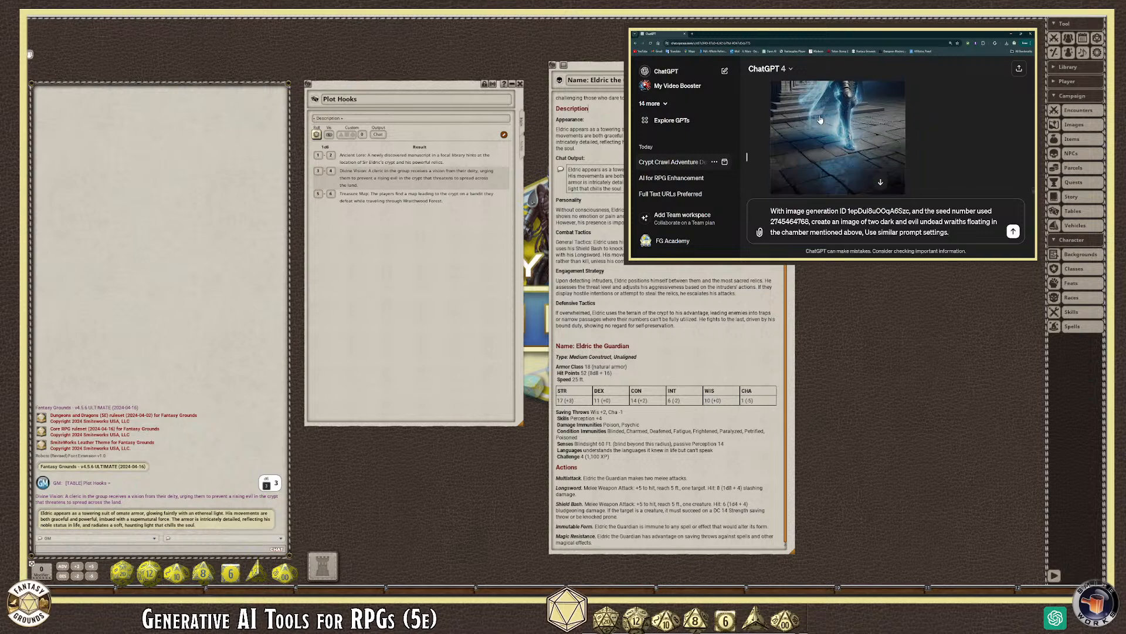
pyautogui.scroll(2, 854, 165)
pyautogui.scroll(-2, 854, 164)
pyautogui.scroll(-3, 854, 165)
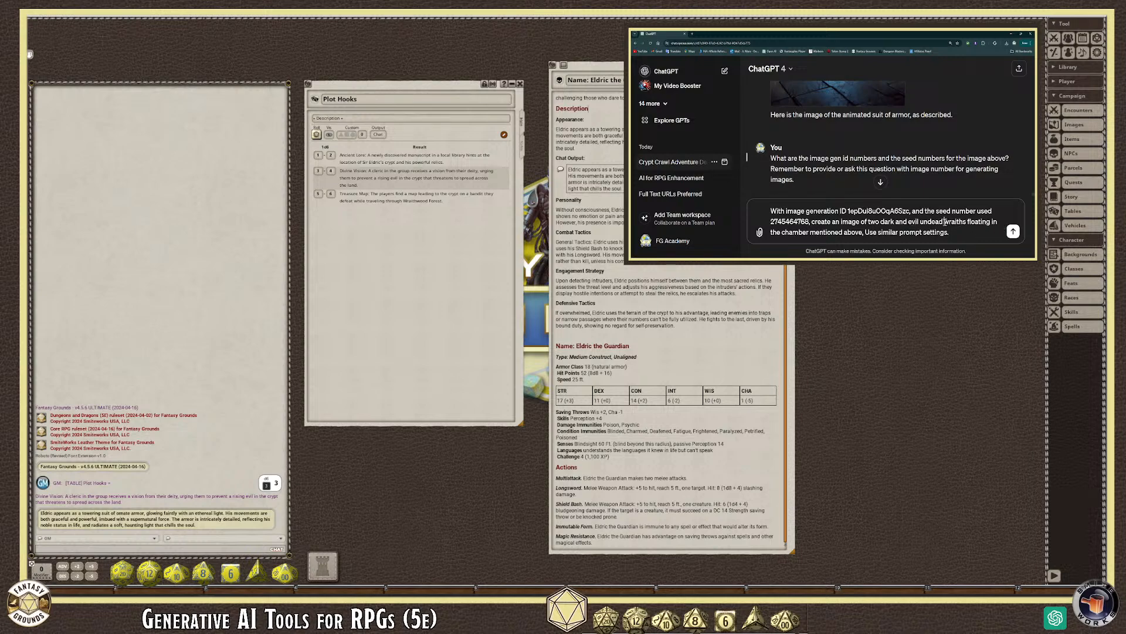
# Step: Insert "and ethereal" before "wraiths" in the image request and send the message
pyautogui.write('and ether')
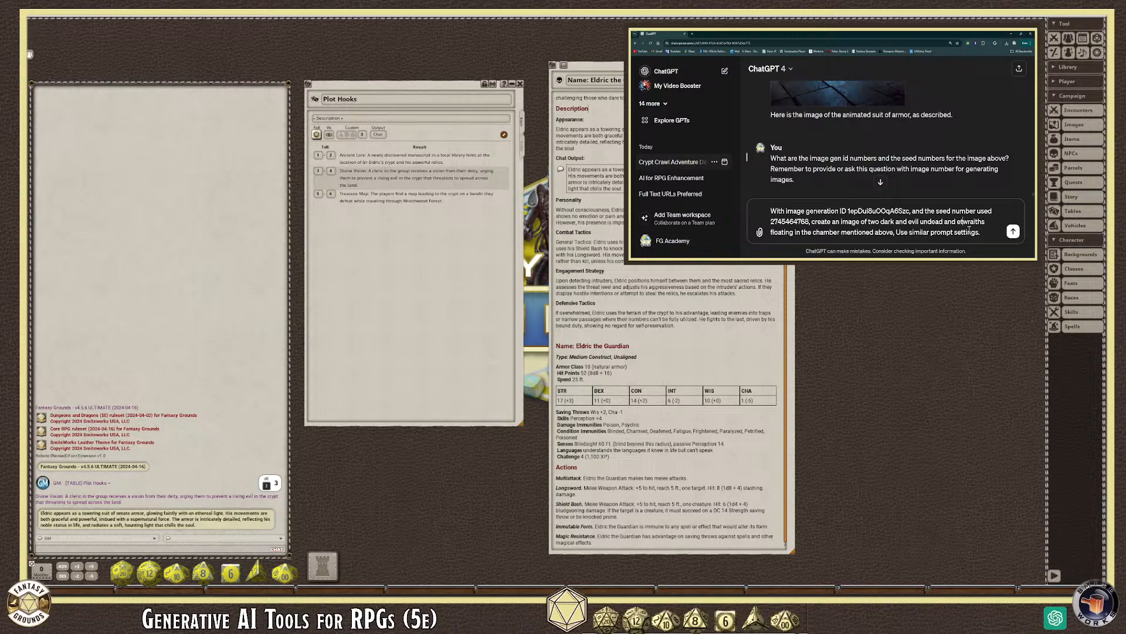
pyautogui.write('eal')
pyautogui.doubleClick(965, 222)
pyautogui.write('ethereal')
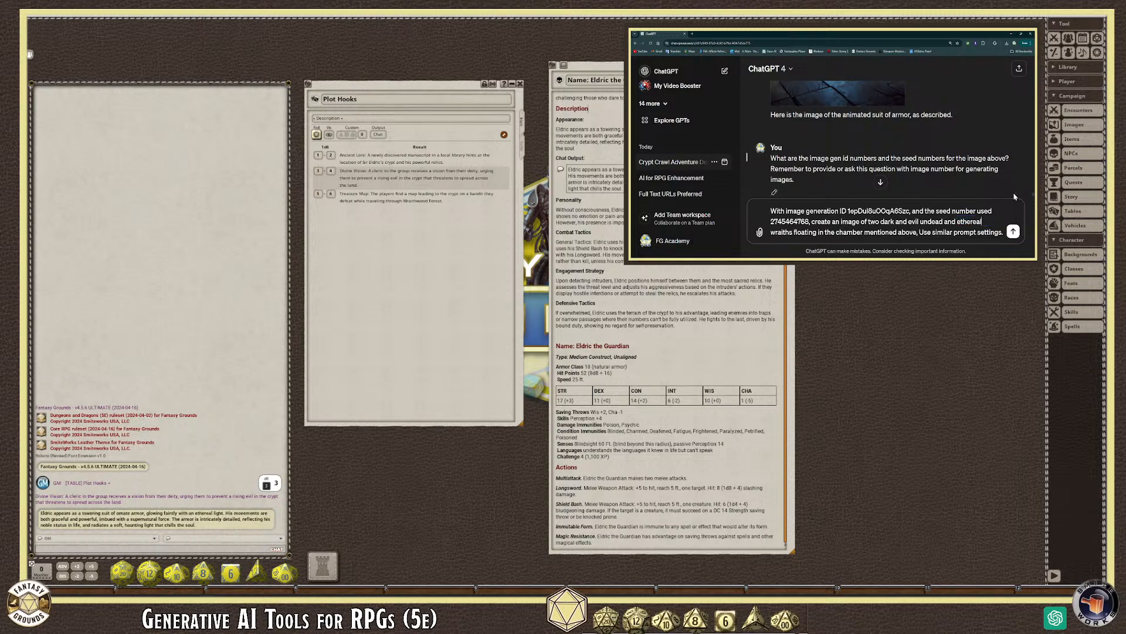
pyautogui.click(1013, 232)
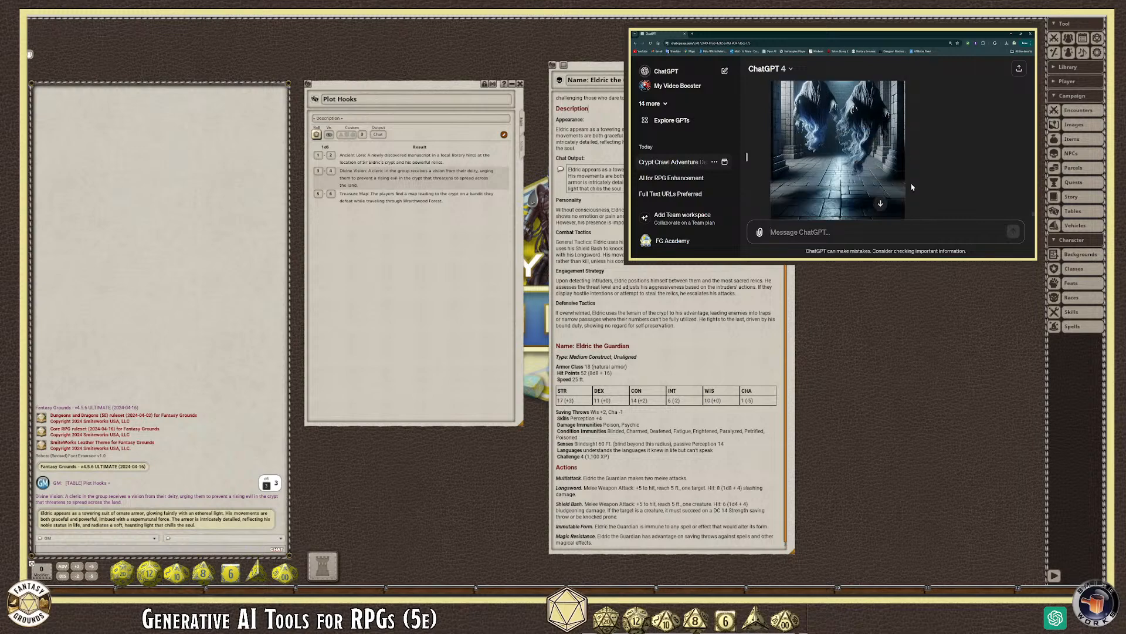
# Step: Examine the generated image of the two wraiths, from the chamber's ceiling to its floor, along with its caption
pyautogui.scroll(3, 912, 187)
pyautogui.scroll(-3, 911, 186)
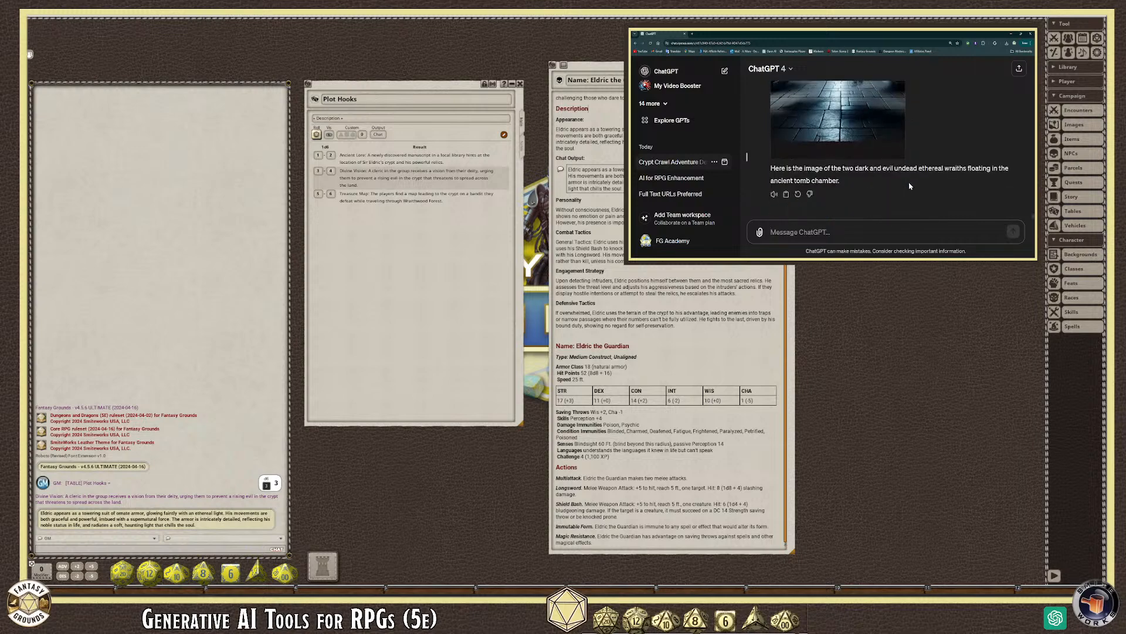
pyautogui.scroll(3, 909, 186)
pyautogui.scroll(-3, 909, 186)
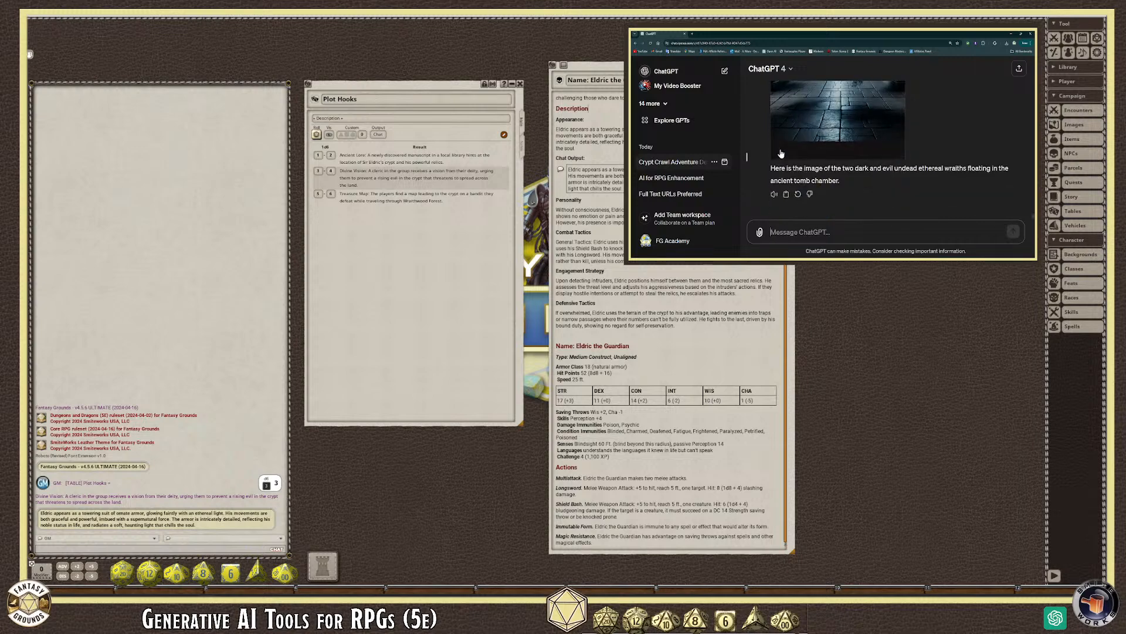
pyautogui.scroll(3, 851, 165)
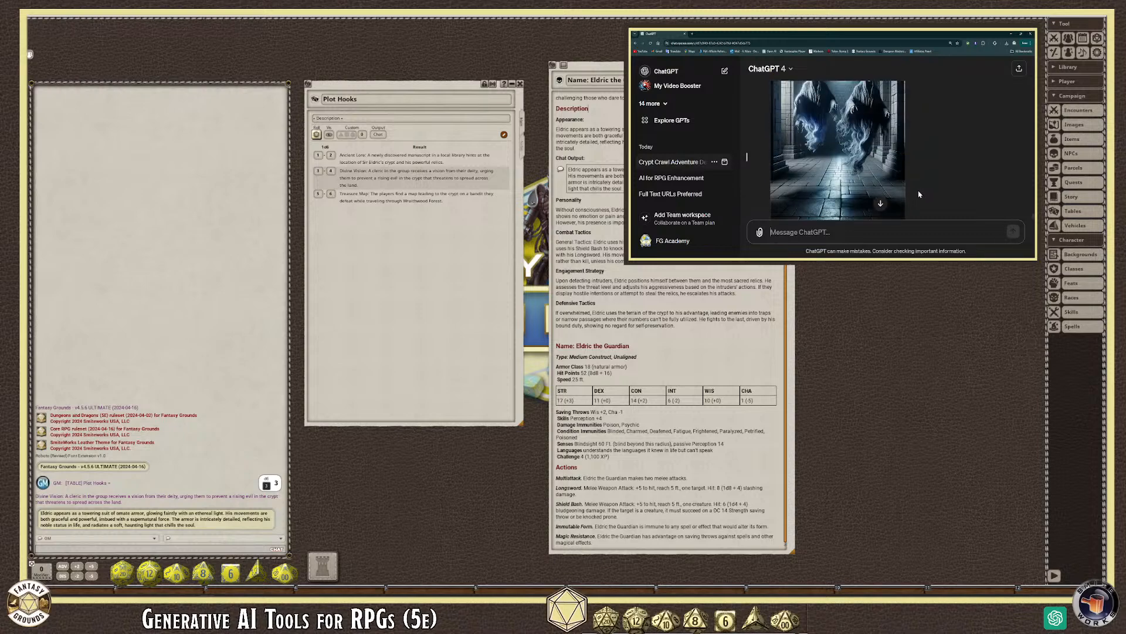
pyautogui.scroll(-3, 850, 165)
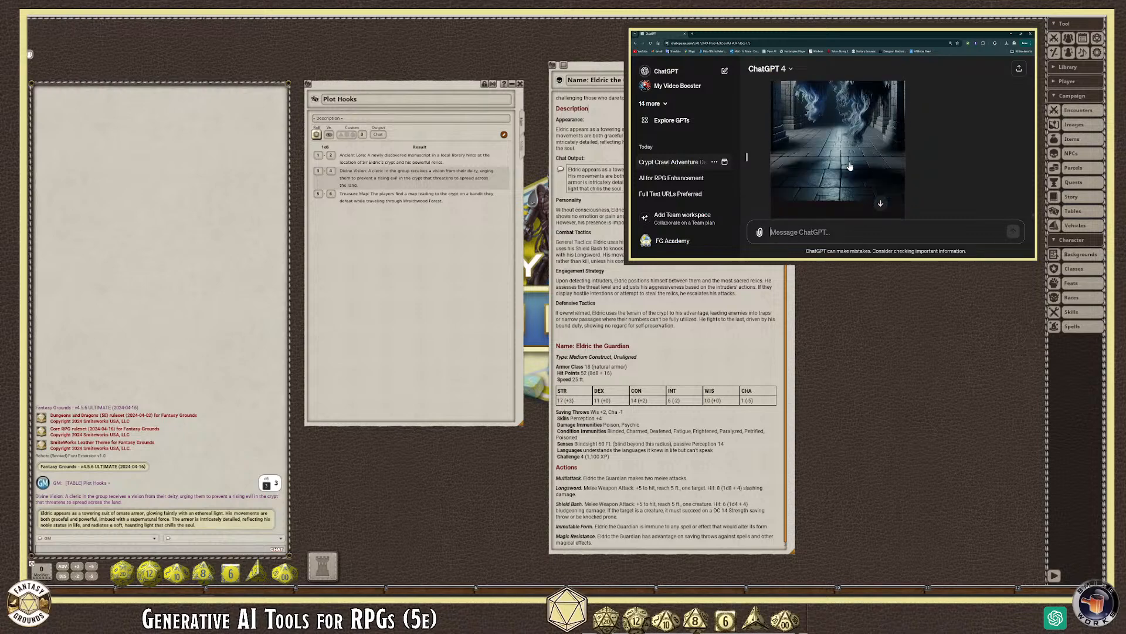
pyautogui.scroll(3, 848, 164)
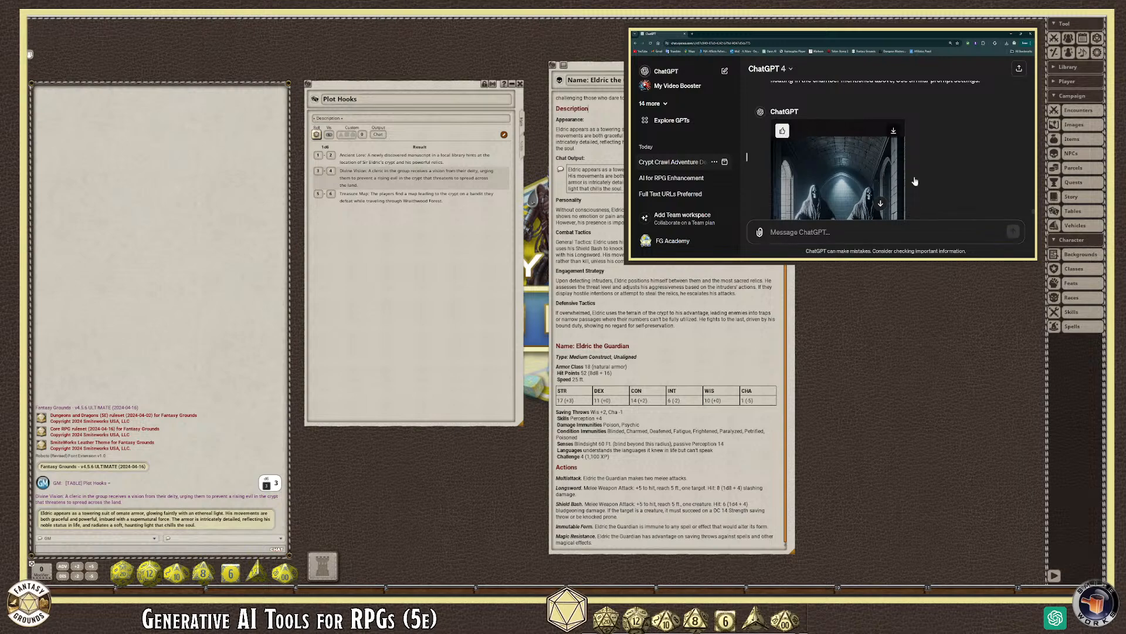
pyautogui.scroll(-1, 927, 181)
pyautogui.scroll(-3, 940, 181)
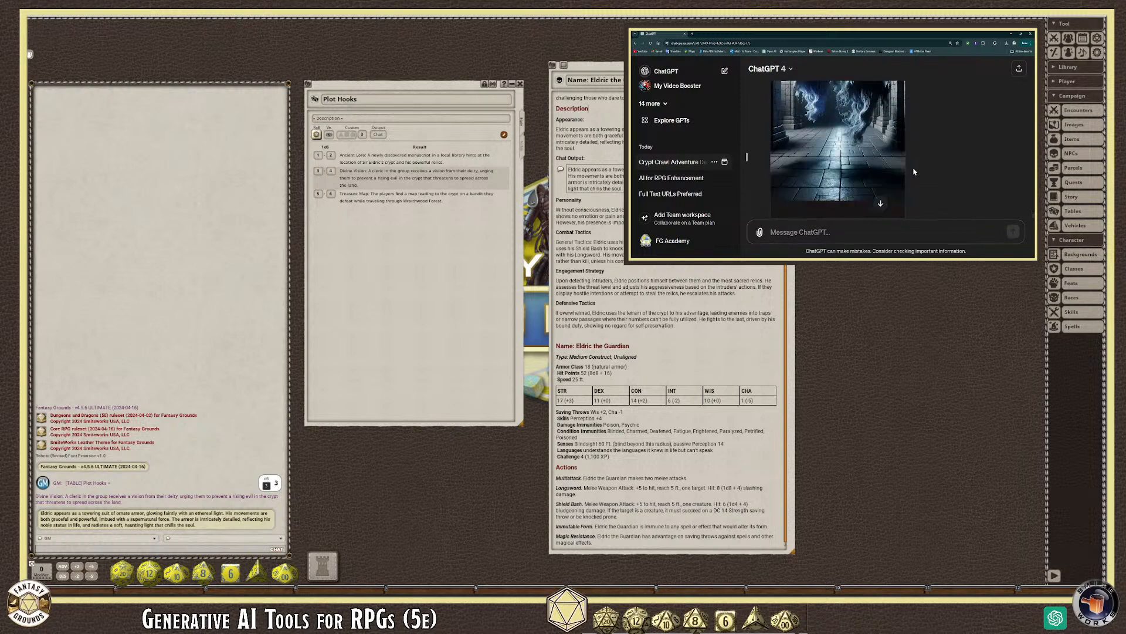
pyautogui.scroll(-3, 913, 172)
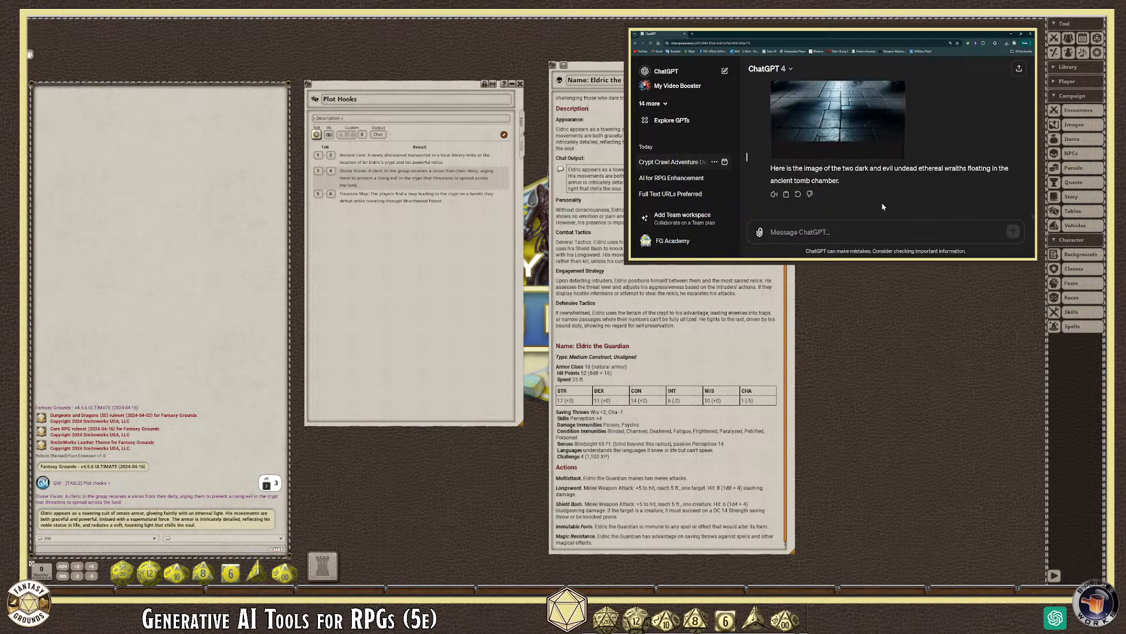
pyautogui.scroll(3, 883, 206)
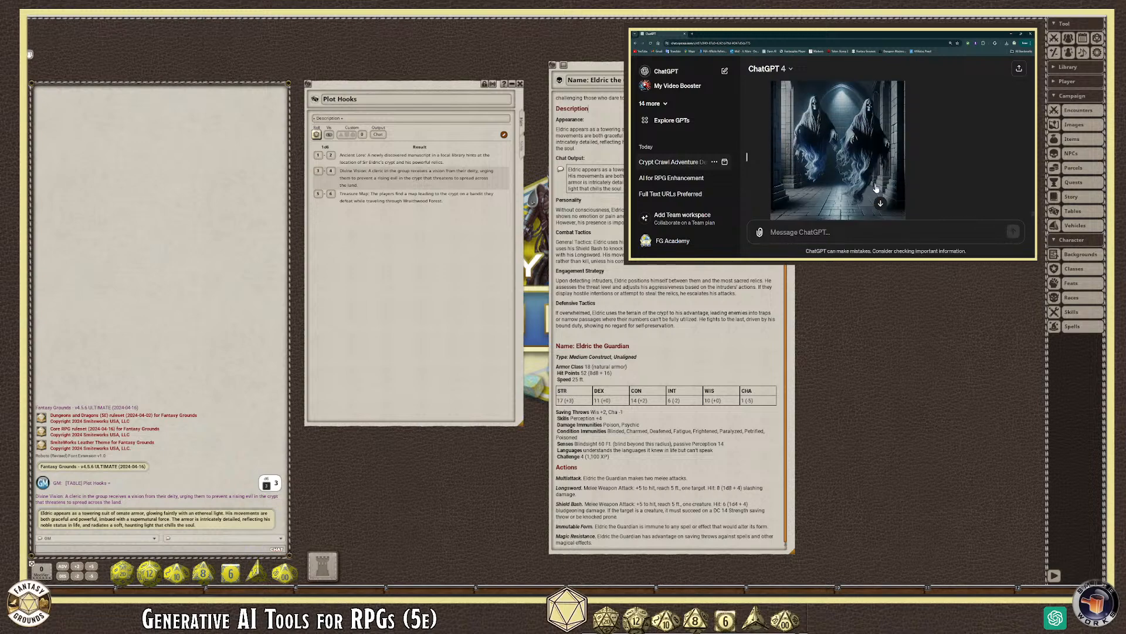
pyautogui.scroll(-3, 882, 206)
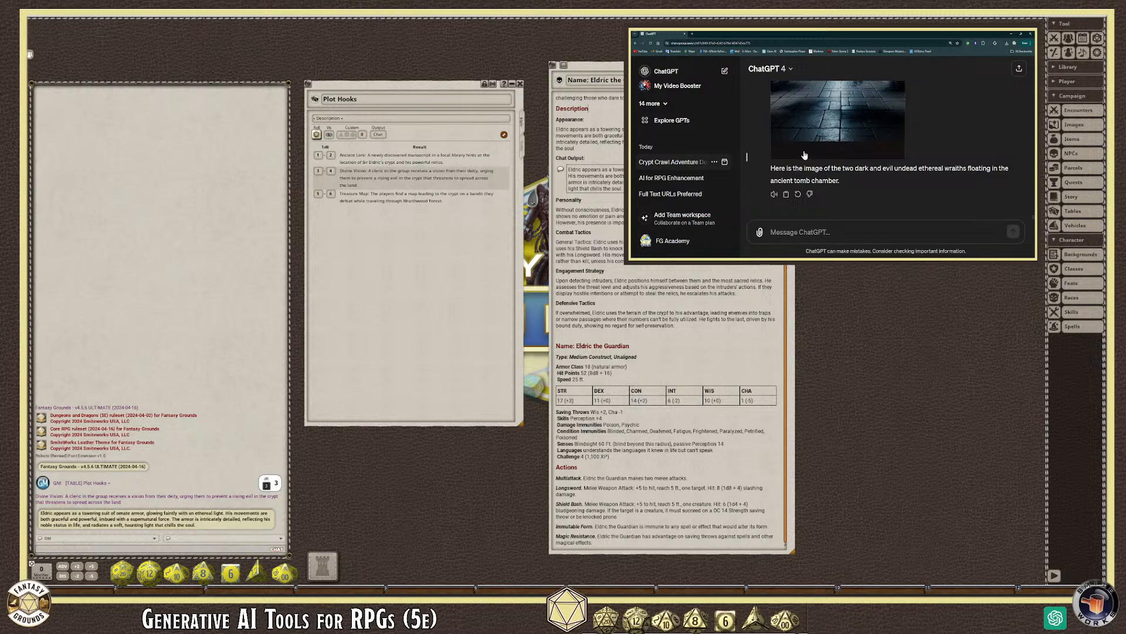
pyautogui.scroll(3, 868, 148)
pyautogui.scroll(3, 874, 144)
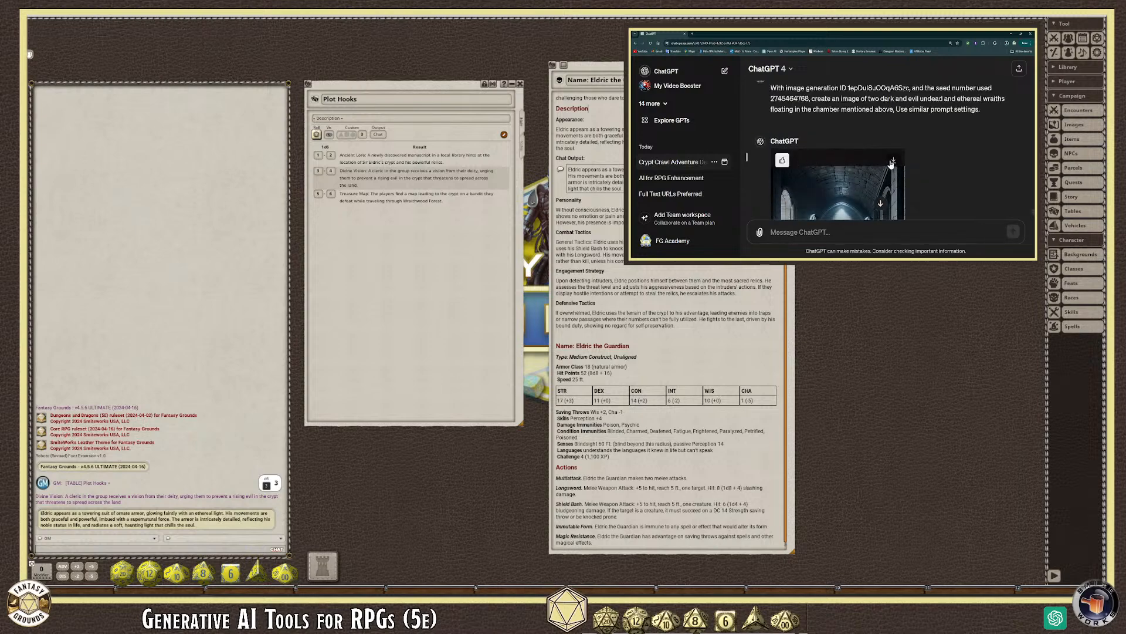
pyautogui.scroll(-3, 914, 163)
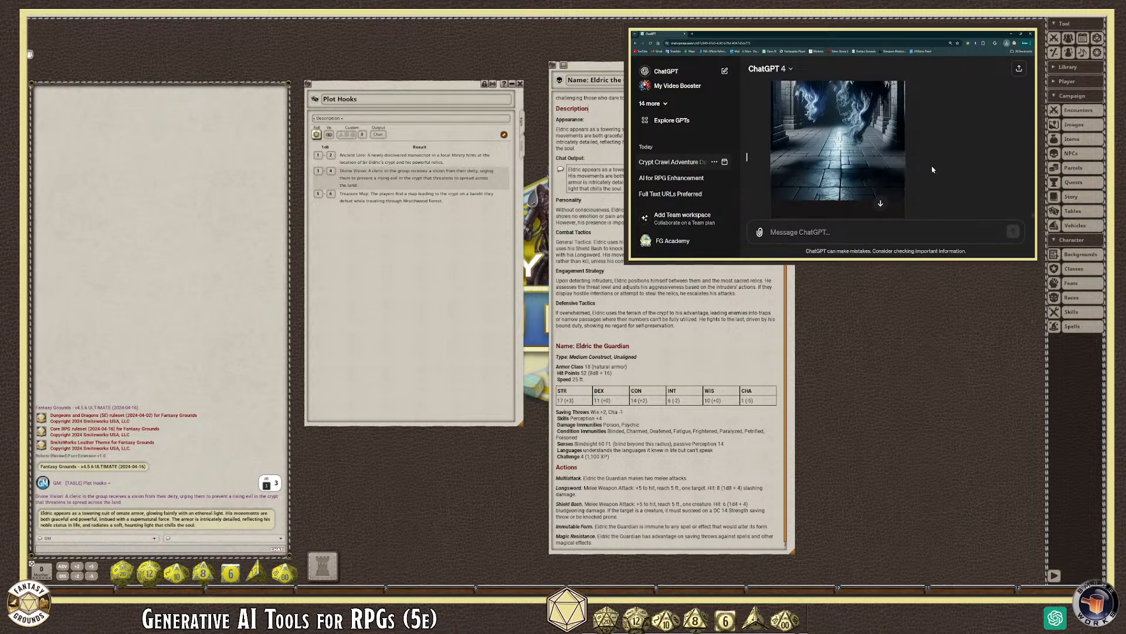
pyautogui.scroll(-2, 933, 170)
pyautogui.scroll(3, 857, 141)
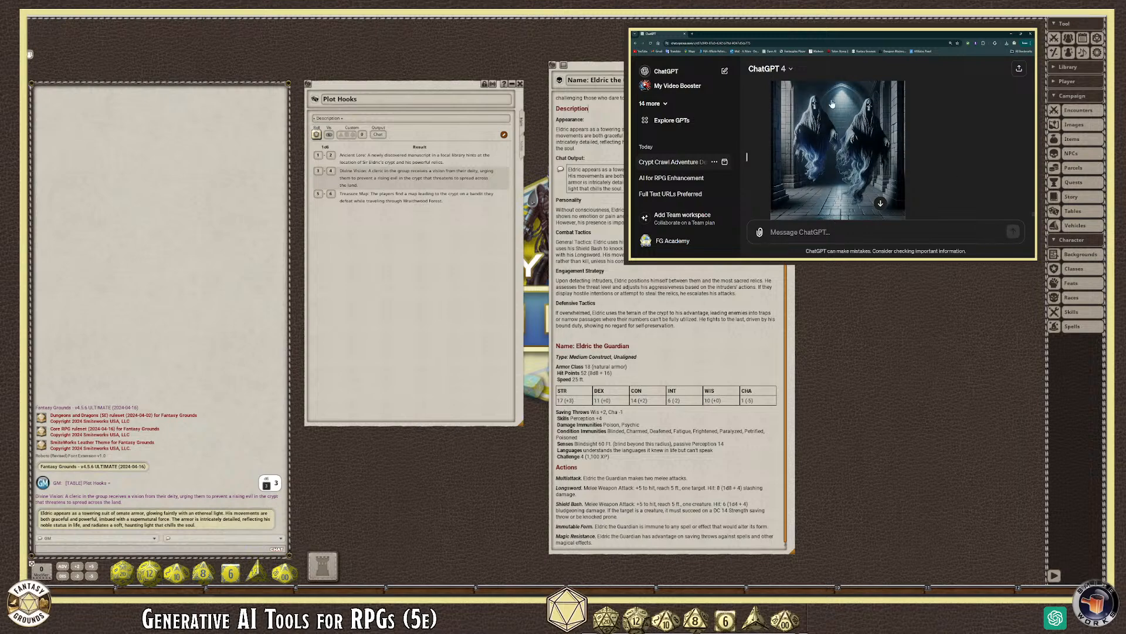
pyautogui.scroll(1, 857, 184)
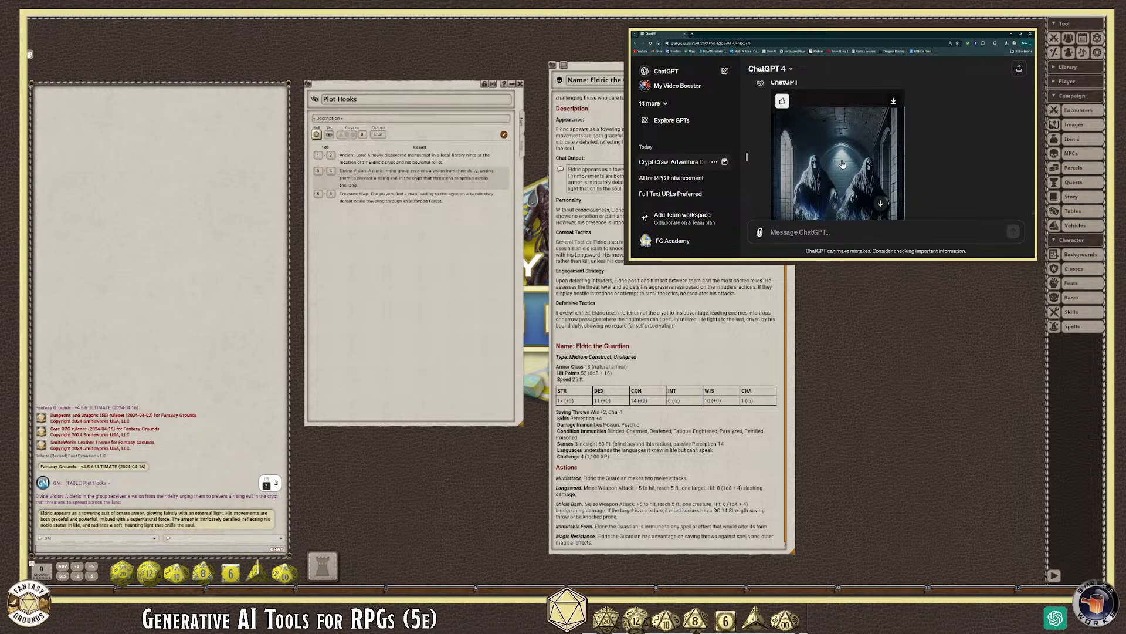
pyautogui.scroll(-2, 842, 164)
pyautogui.scroll(-1, 840, 166)
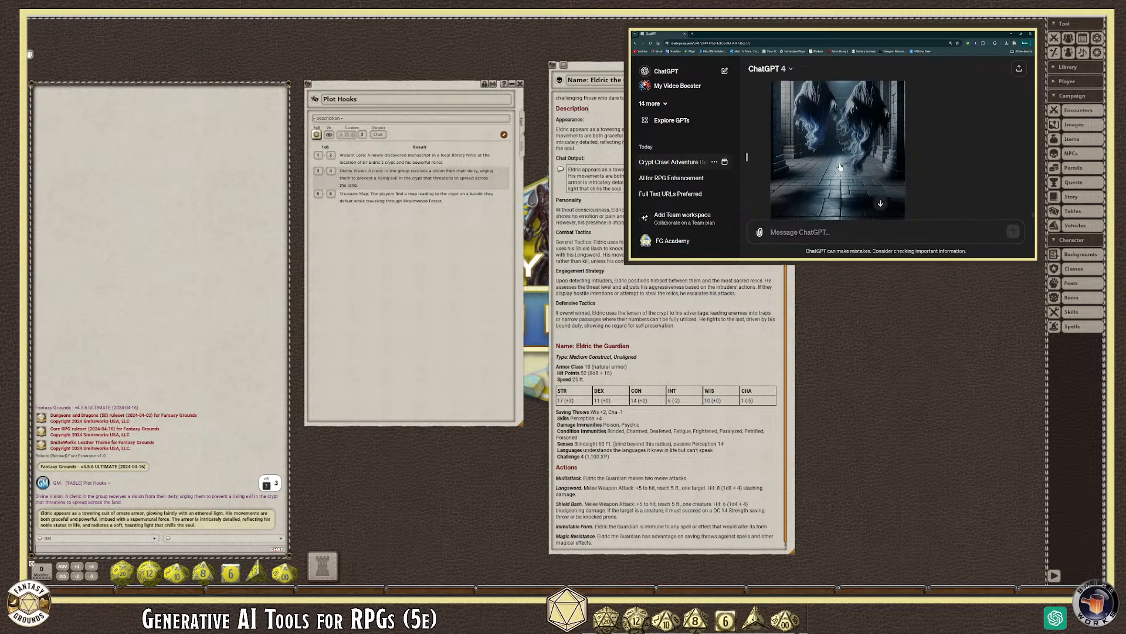
pyautogui.scroll(-2, 840, 167)
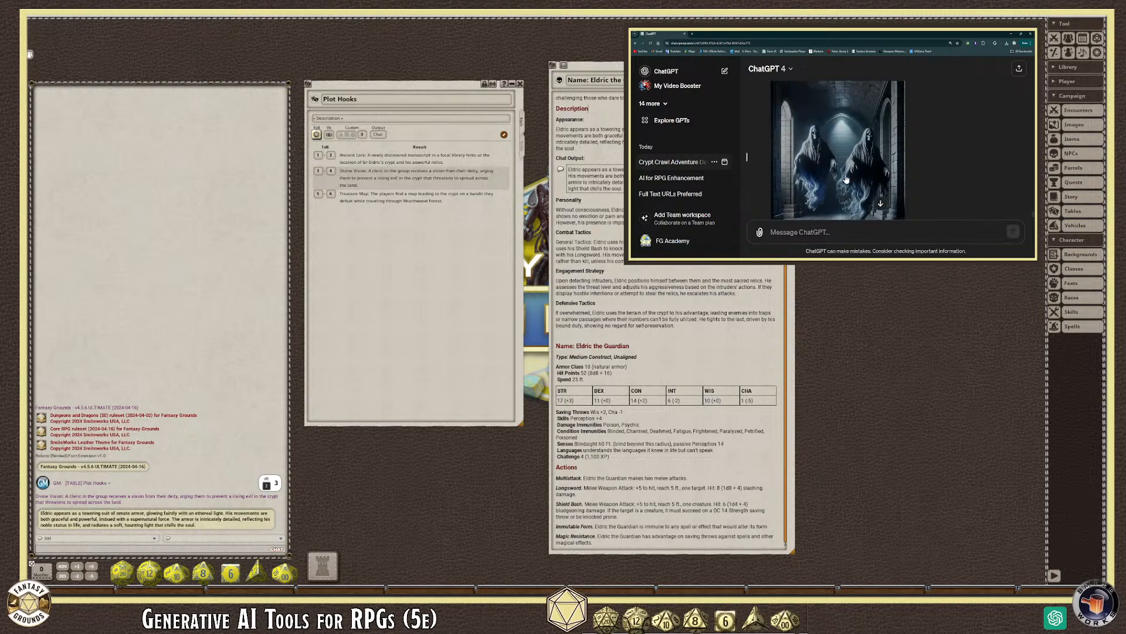
pyautogui.scroll(-3, 848, 179)
pyautogui.scroll(3, 848, 176)
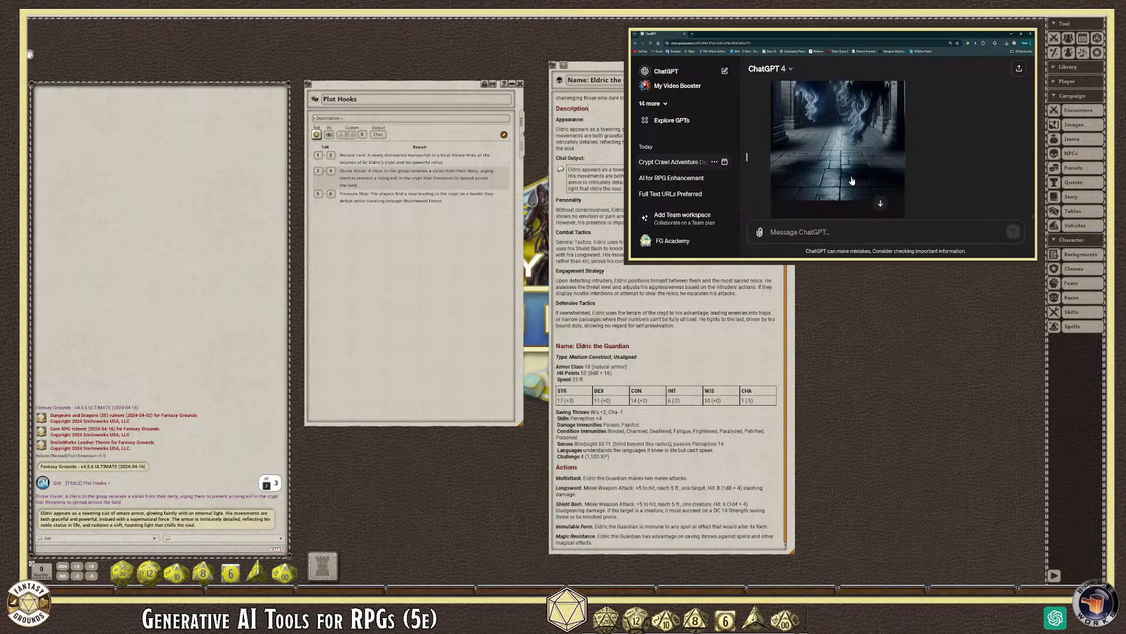
pyautogui.scroll(-3, 845, 188)
# Step: Begin a new message with "Please make the DnD5e NPC statblock for the Wraithwood wraiths"
pyautogui.click(811, 238)
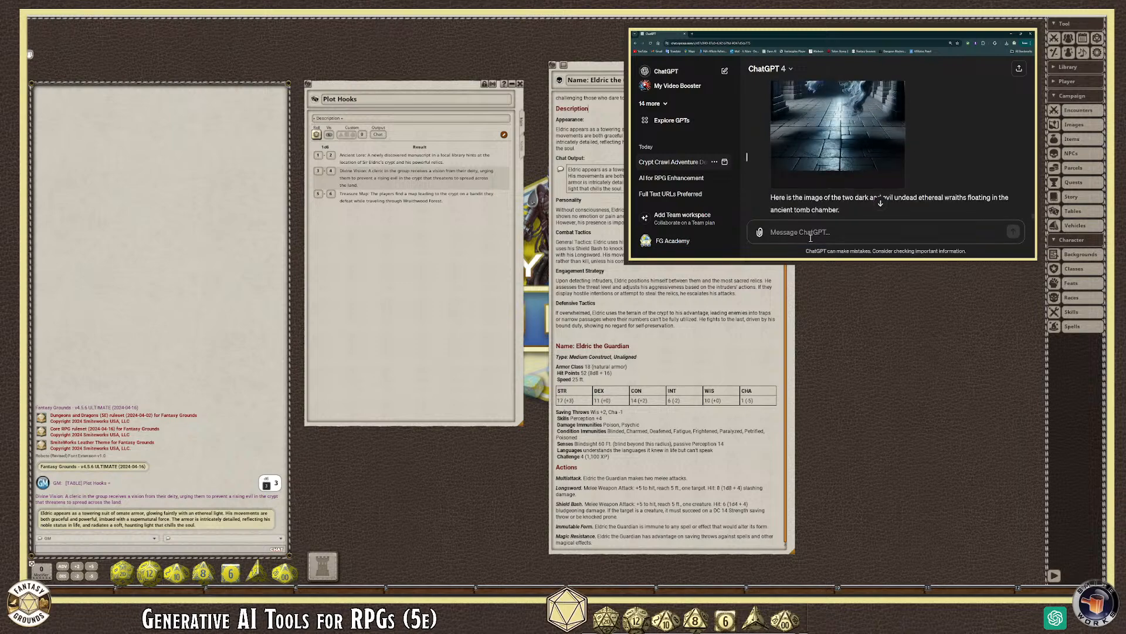
pyautogui.write('PLease make the DnD5e NPC s')
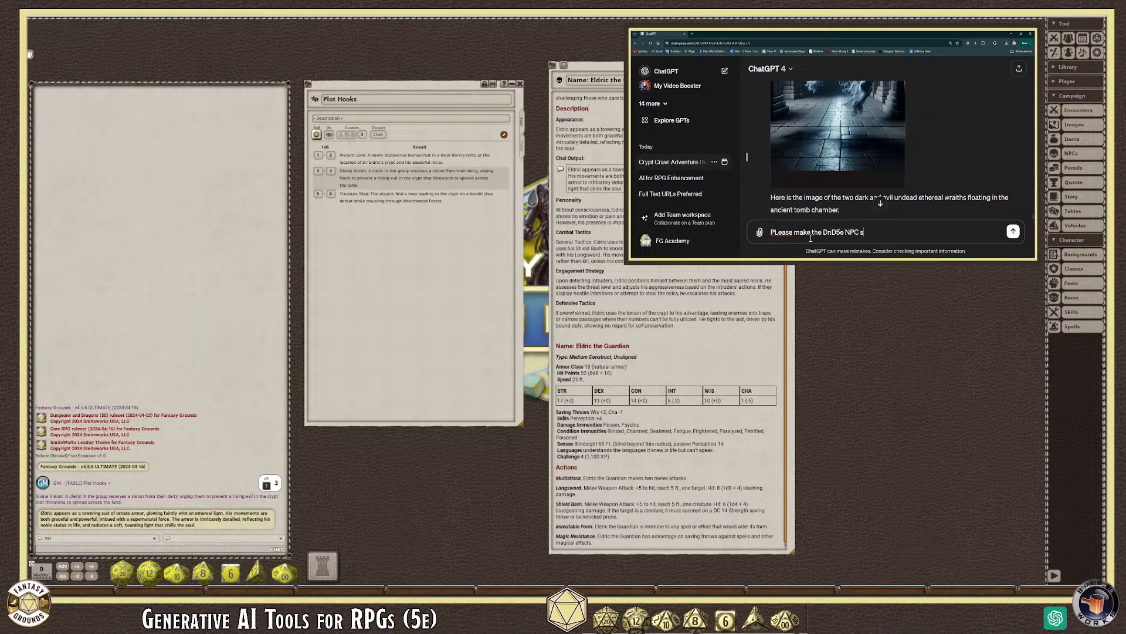
pyautogui.write('tatblock for the Wraithwood wraiths')
pyautogui.click(777, 232)
pyautogui.press('BackSpace')
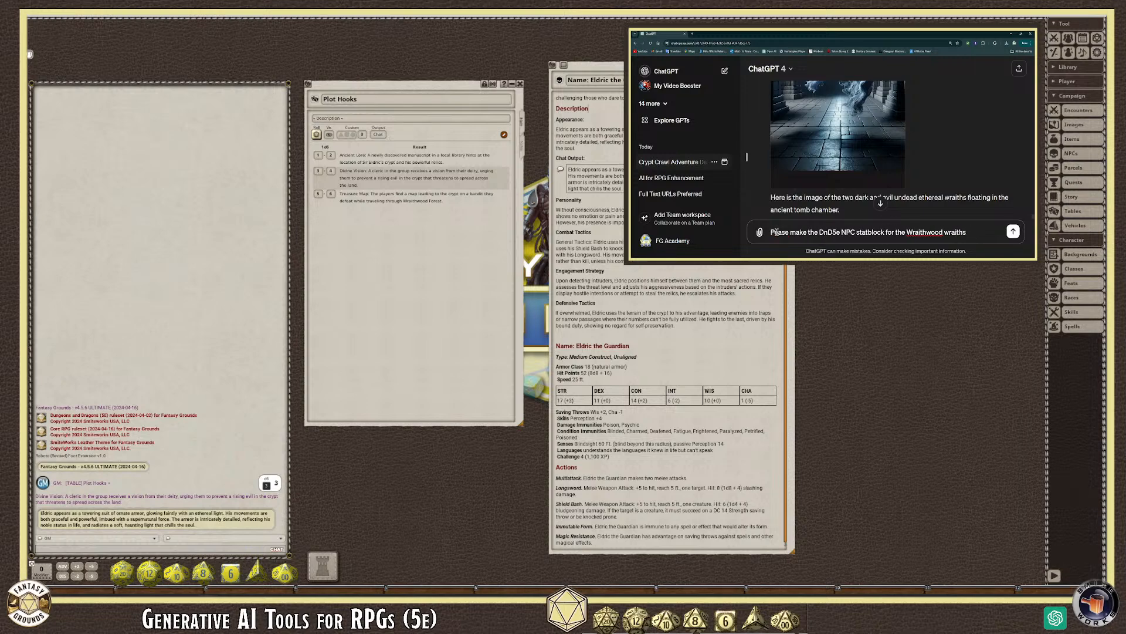
# Step: Extend the message with ", using the previous template example above. And include the Backgrounds and other details at the end of the Stat block"
pyautogui.click(974, 240)
pyautogui.write(', using the prev')
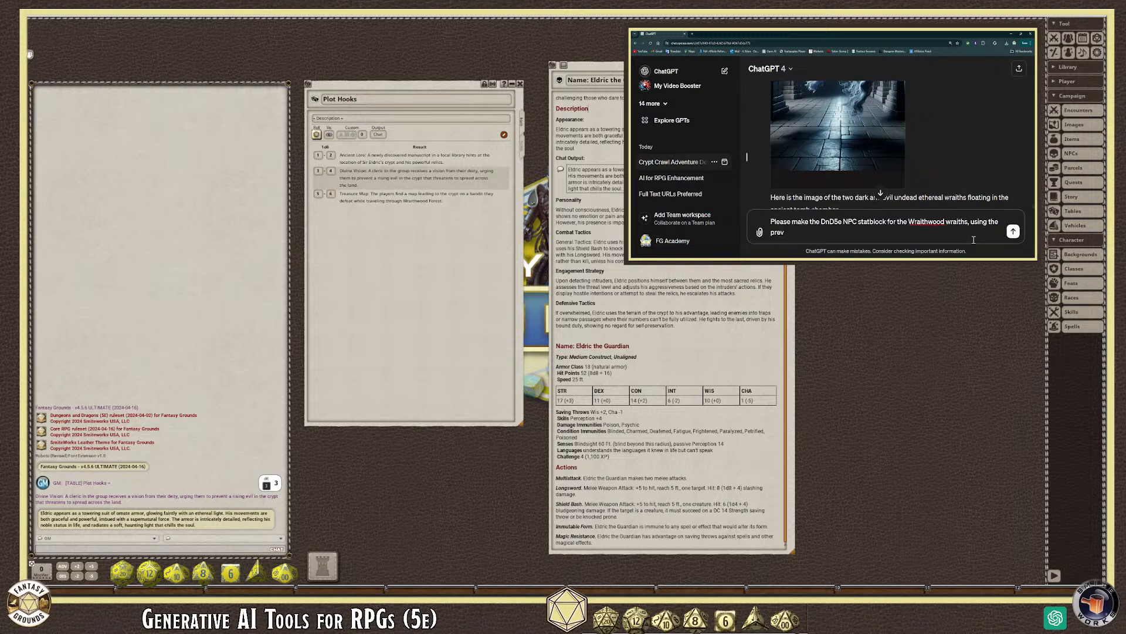
pyautogui.write('ious template example above. And include the ')
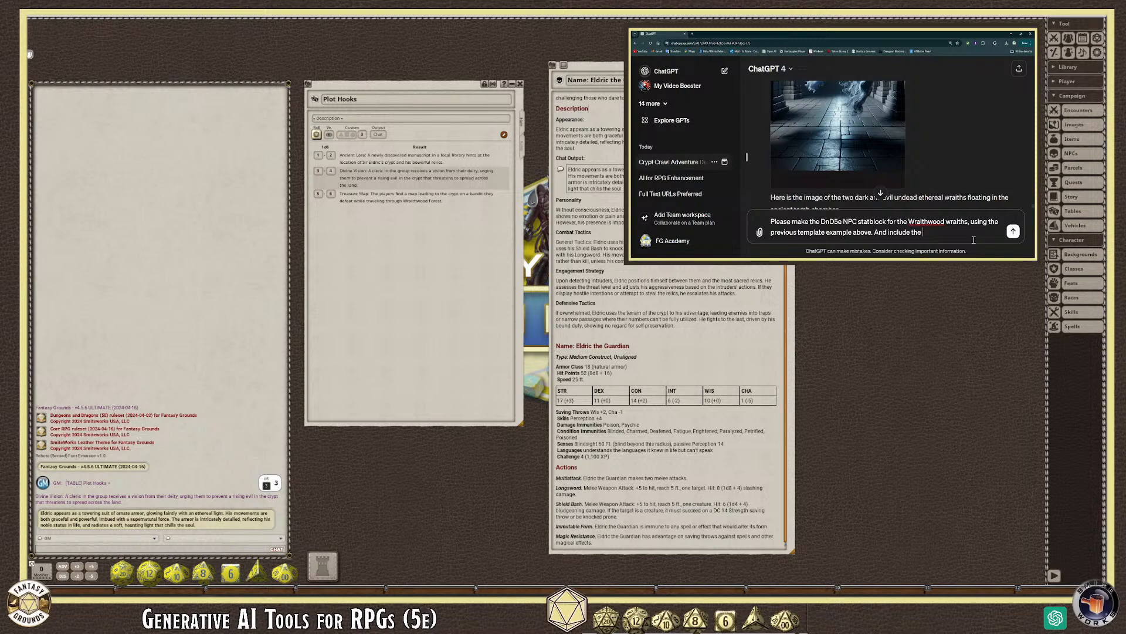
pyautogui.write('Backgrounds and other dea')
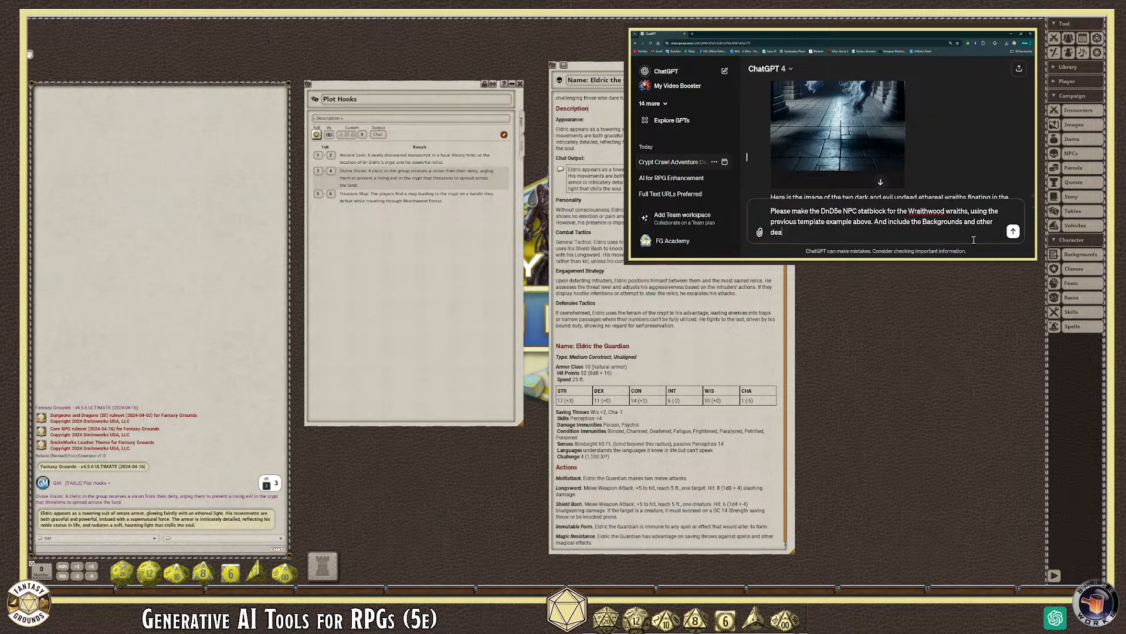
pyautogui.write('tils at the end of the Statblock')
pyautogui.click(853, 232)
pyautogui.doubleClick(781, 232)
pyautogui.write('details')
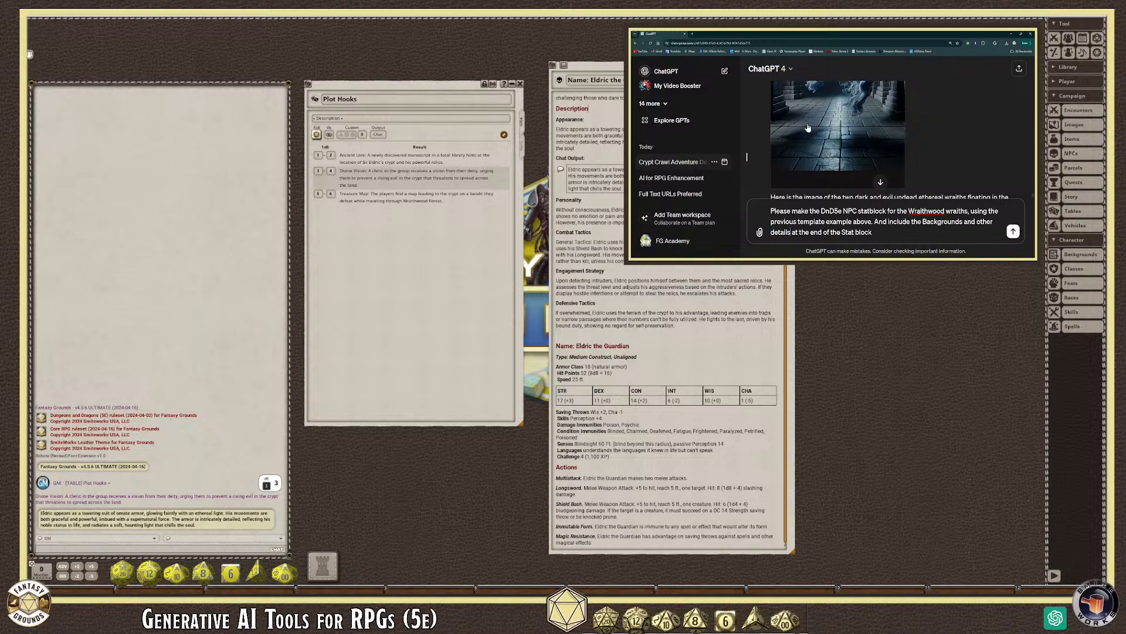
# Step: Change "Stat" to lowercase "stat" in the wraith statblock request, end it with a period, and send the message
pyautogui.doubleClick(928, 211)
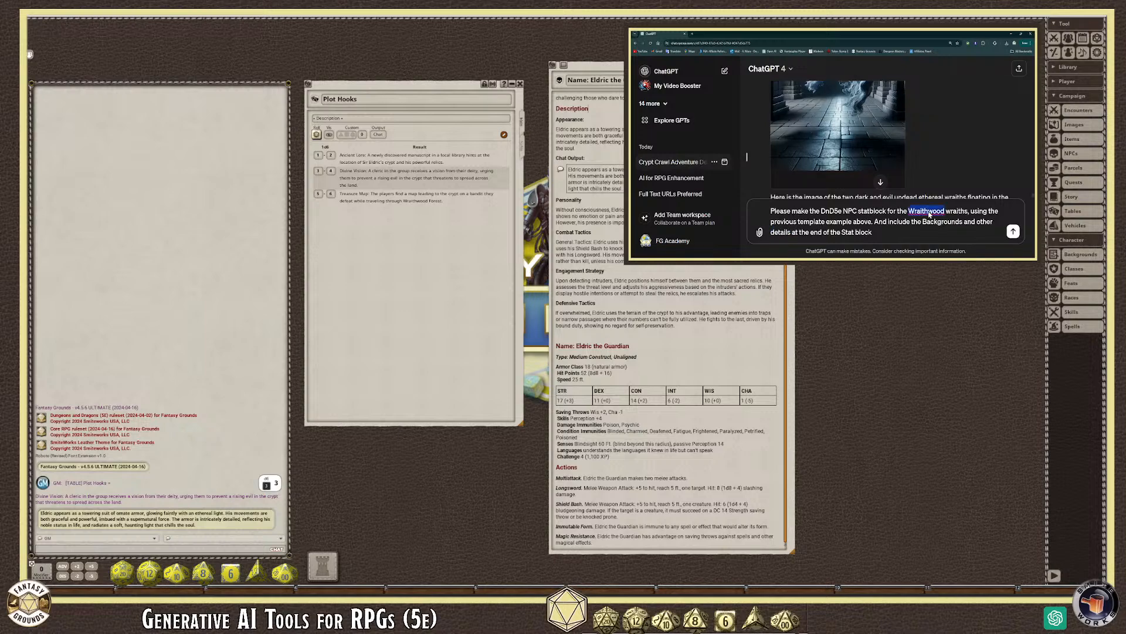
pyautogui.click(917, 233)
pyautogui.write('.')
pyautogui.click(855, 237)
pyautogui.press('BackSpace')
pyautogui.press('BackSpace')
pyautogui.press('BackSpace')
pyautogui.press('BackSpace')
pyautogui.write('stat')
pyautogui.click(1014, 233)
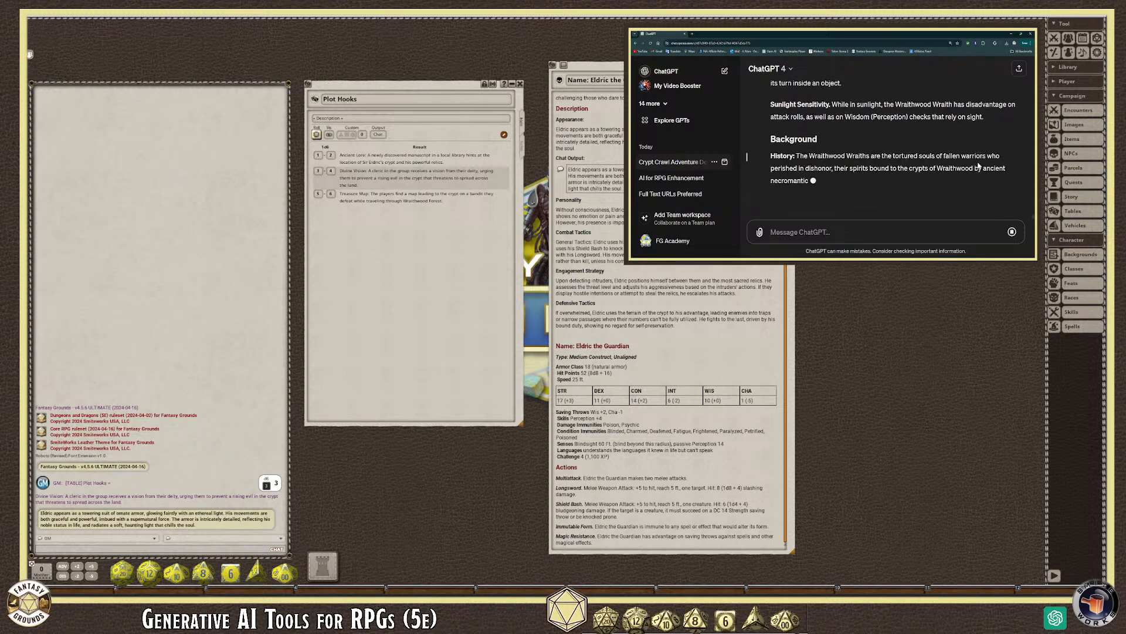
# Step: Read through the generated Wraithwood Wraiths statblock, from its core stats and actions to the background and combat tactics
pyautogui.scroll(10, 978, 166)
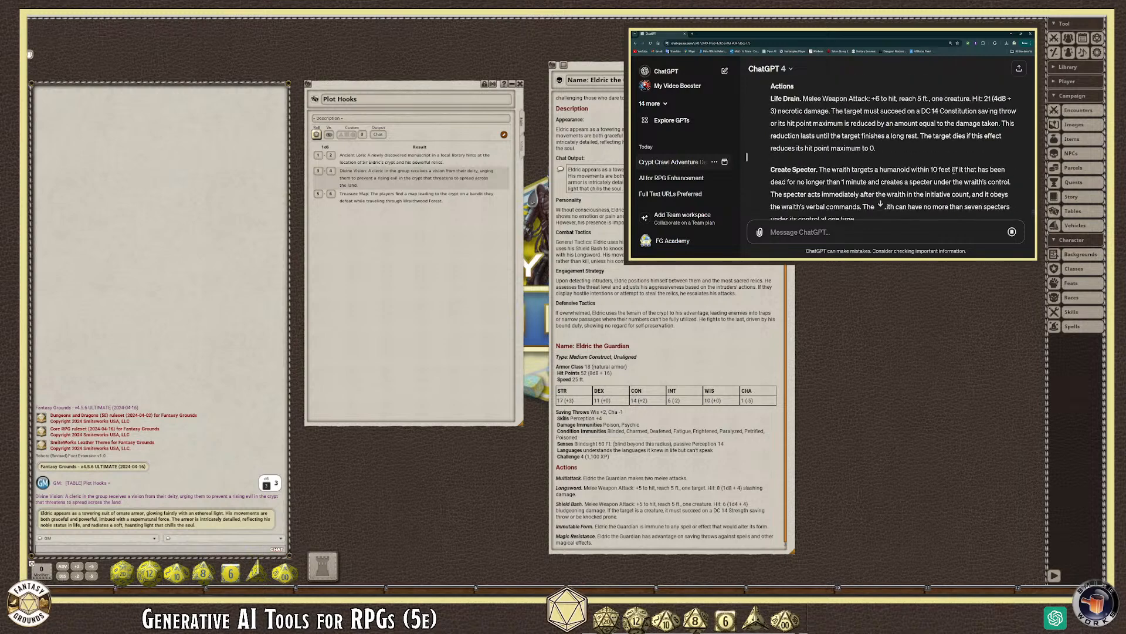
pyautogui.scroll(8, 955, 172)
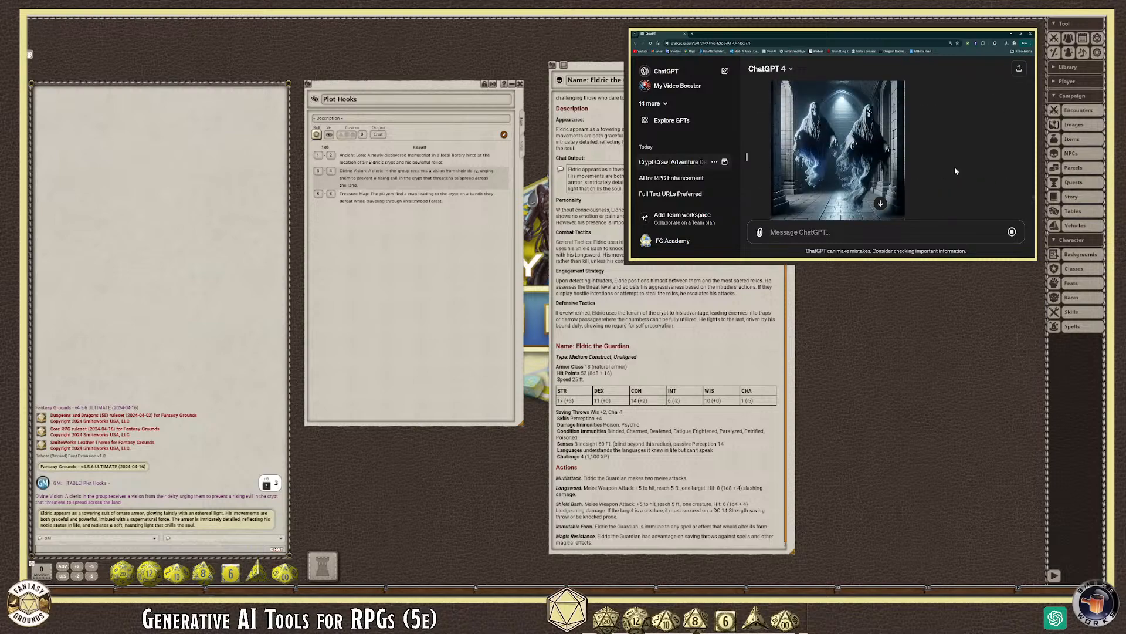
pyautogui.scroll(-4, 955, 171)
pyautogui.scroll(-5, 955, 170)
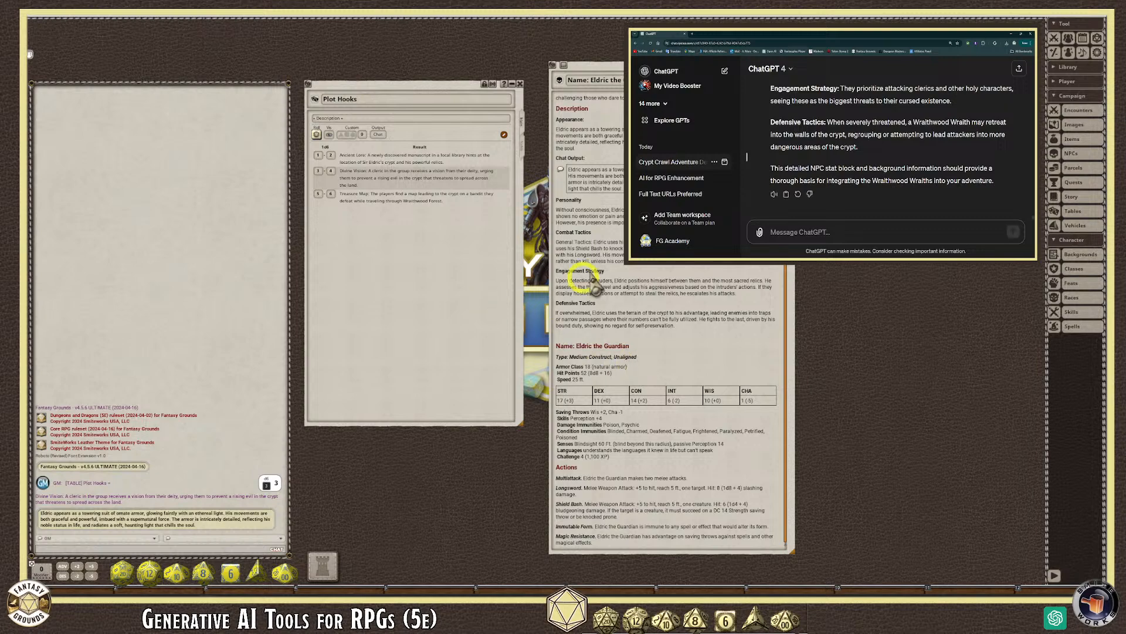
pyautogui.scroll(2, 921, 167)
pyautogui.scroll(5, 921, 167)
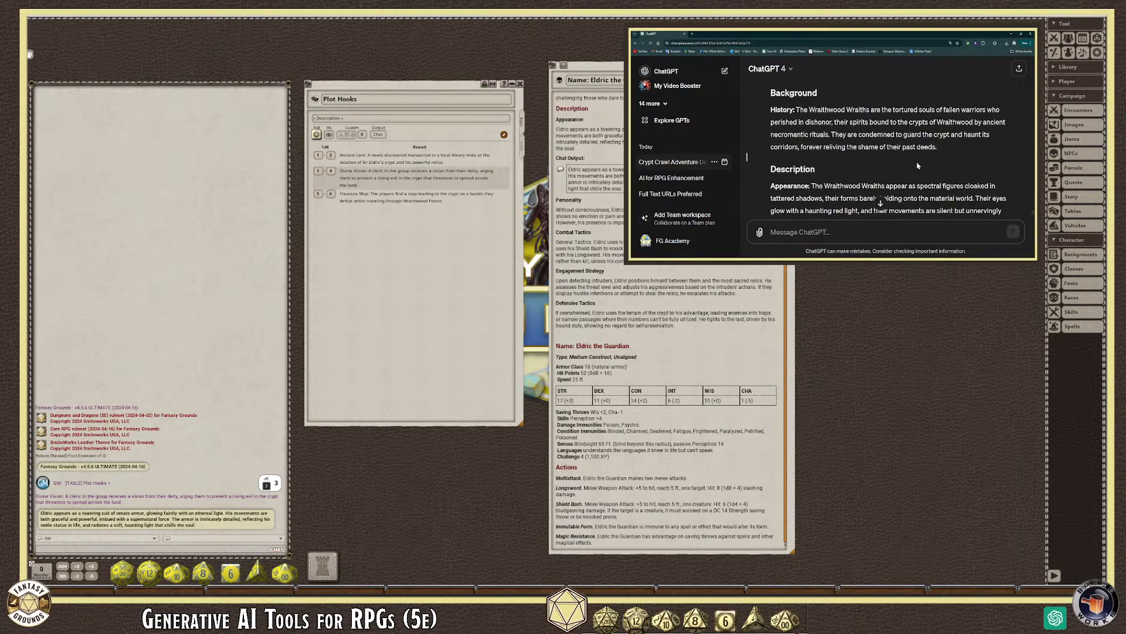
pyautogui.scroll(-7, 918, 166)
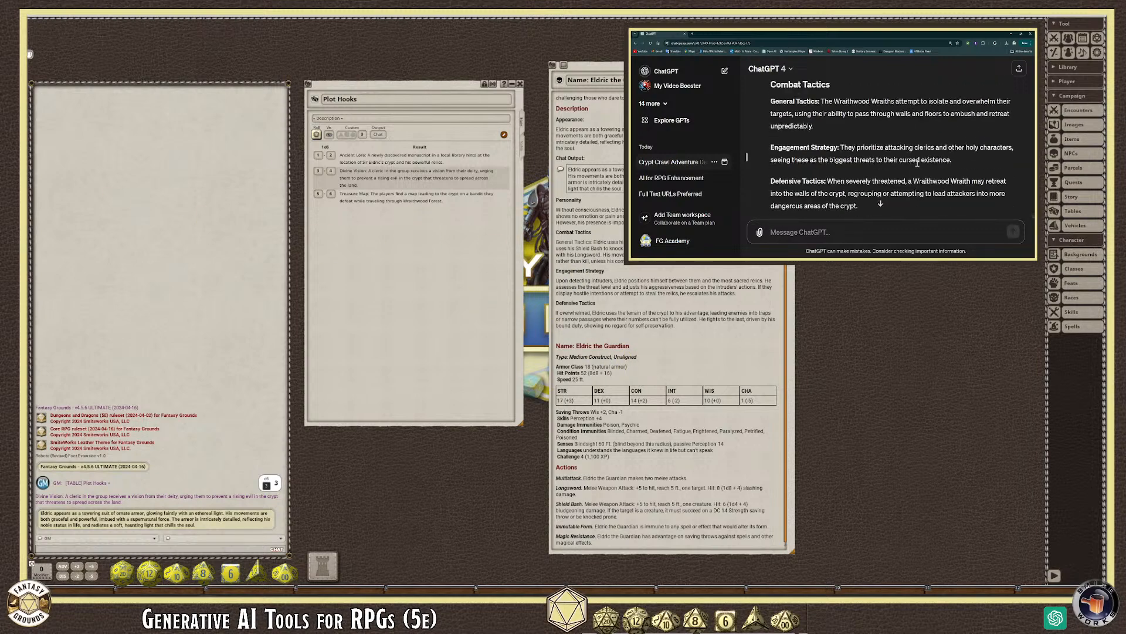
pyautogui.scroll(-8, 918, 163)
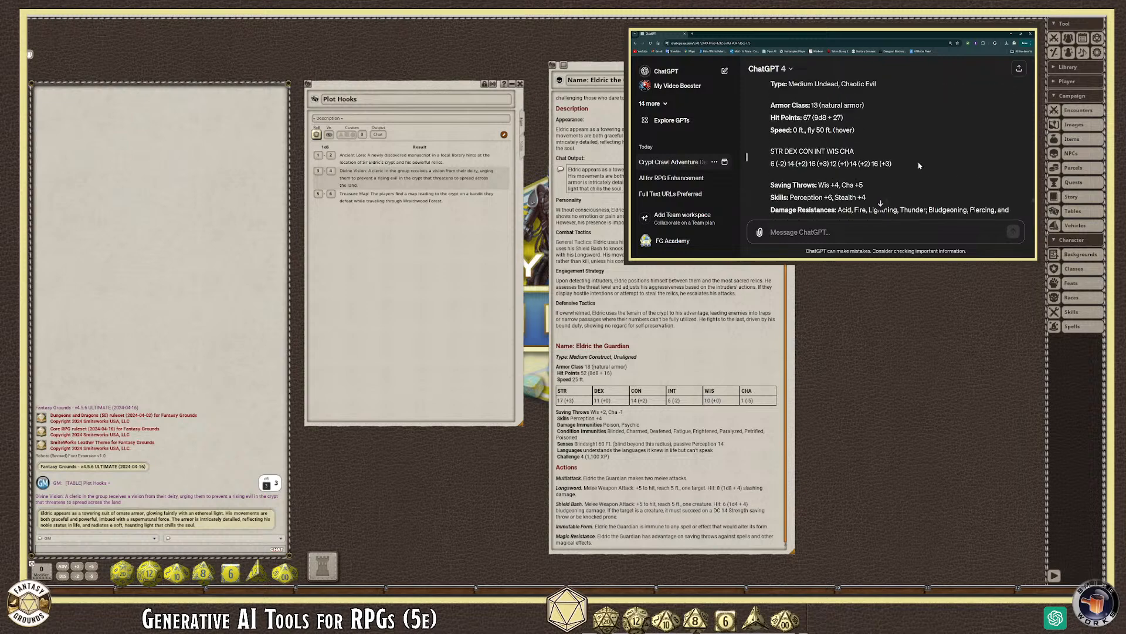
pyautogui.scroll(-15, 918, 164)
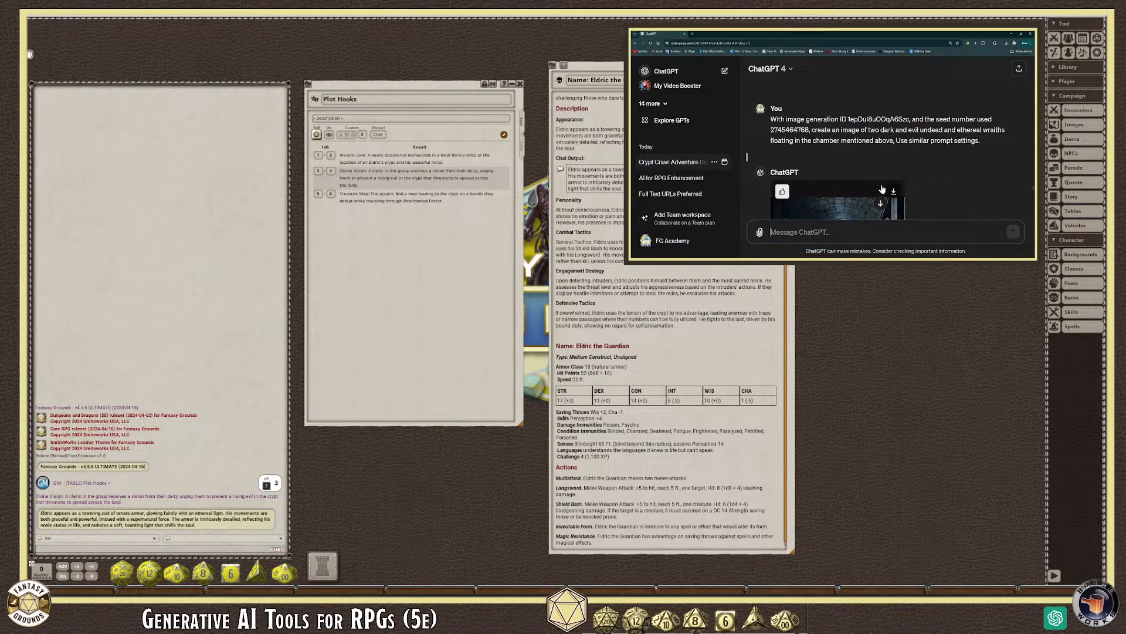
pyautogui.scroll(-2, 864, 190)
pyautogui.scroll(15, 969, 177)
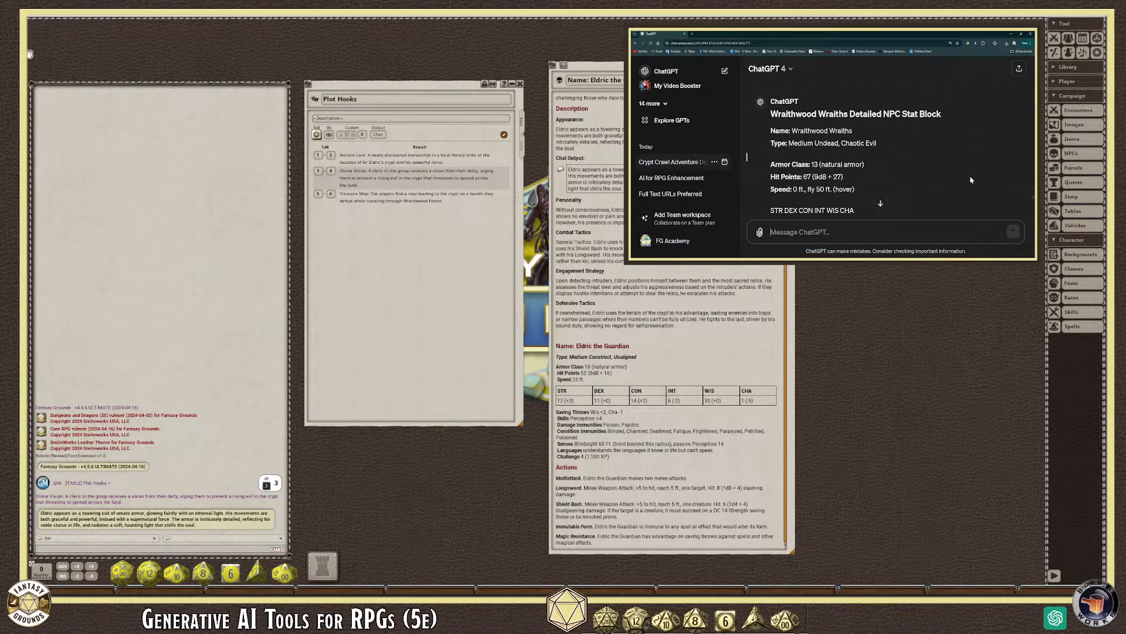
pyautogui.scroll(-6, 970, 179)
pyautogui.scroll(-10, 972, 181)
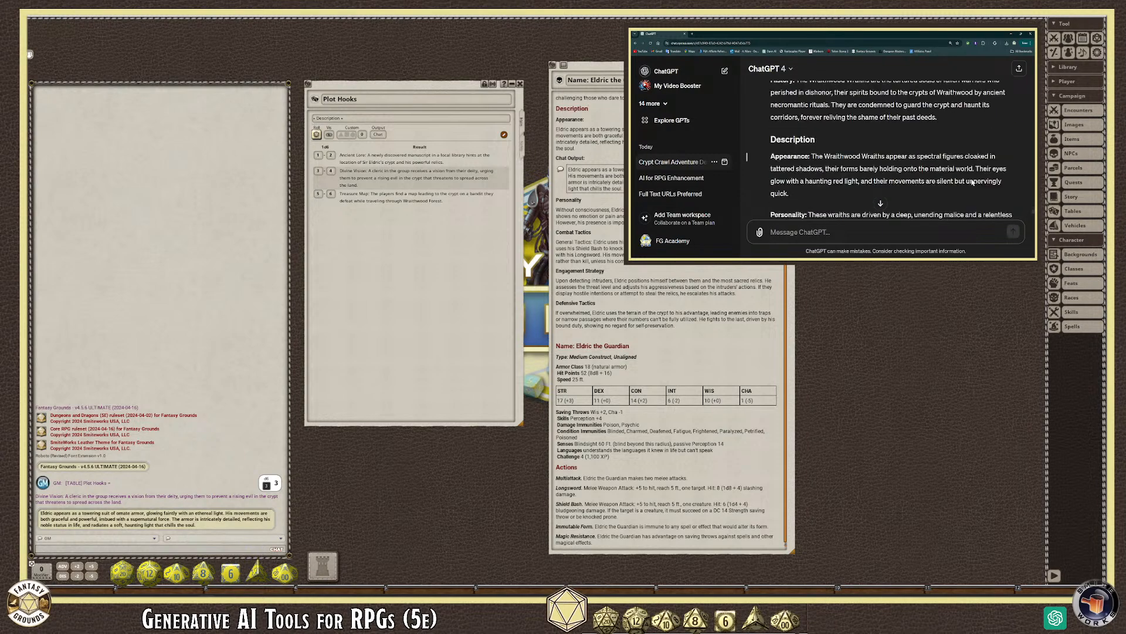
pyautogui.scroll(-2, 972, 178)
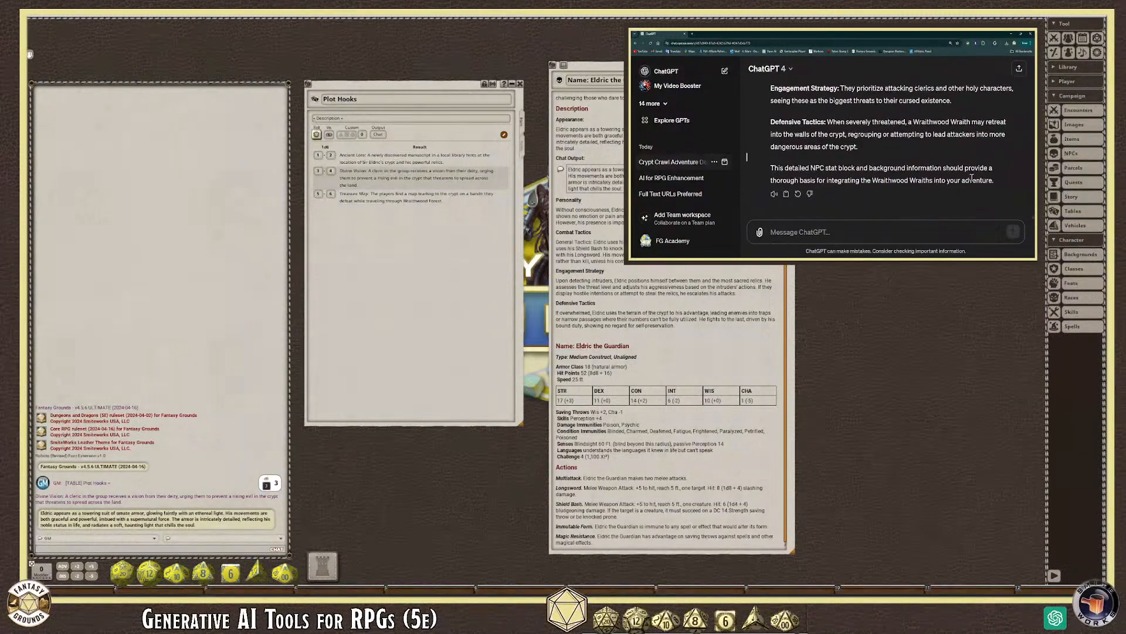
pyautogui.scroll(12, 972, 178)
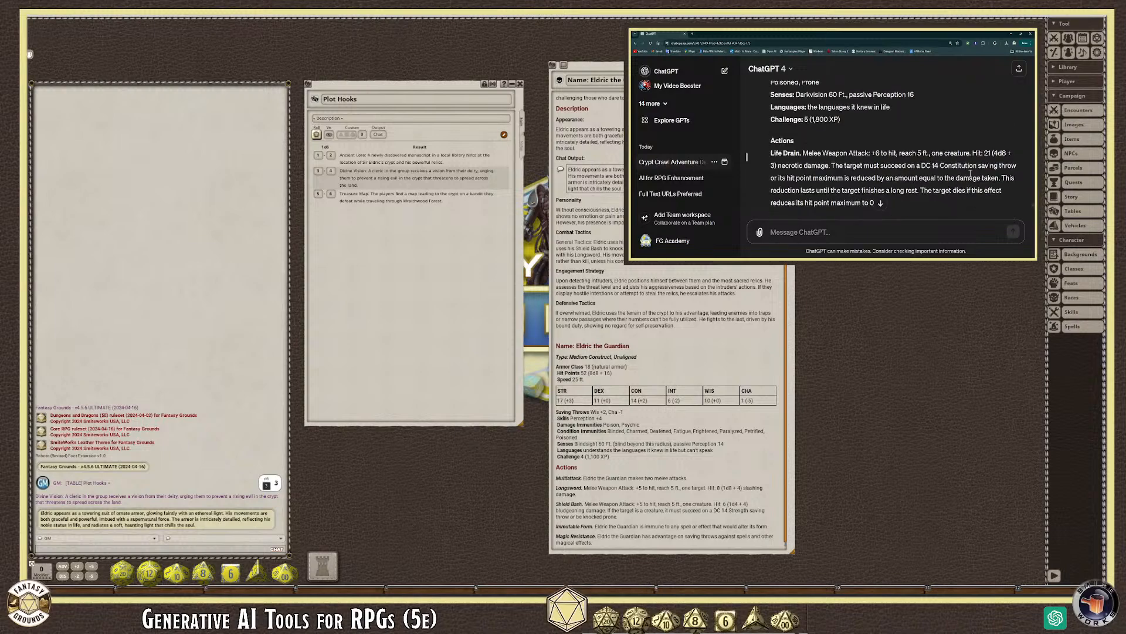
# Step: Revisit the generated image of the two wraiths and the request that produced it, above the statblock
pyautogui.scroll(-15, 971, 175)
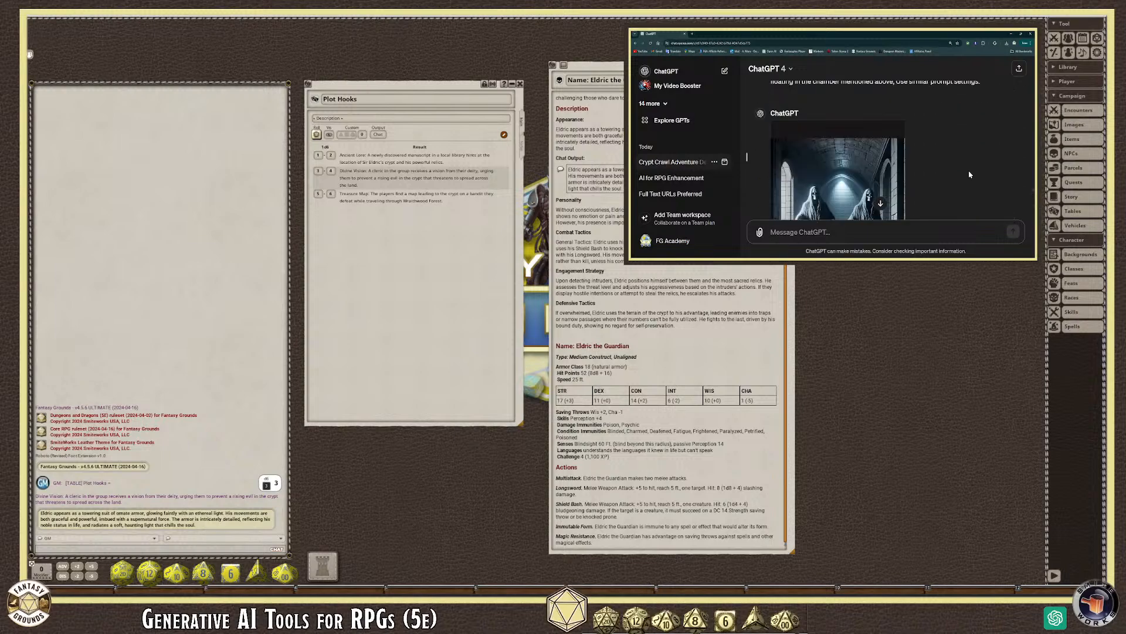
pyautogui.scroll(2, 970, 174)
pyautogui.scroll(-4, 969, 174)
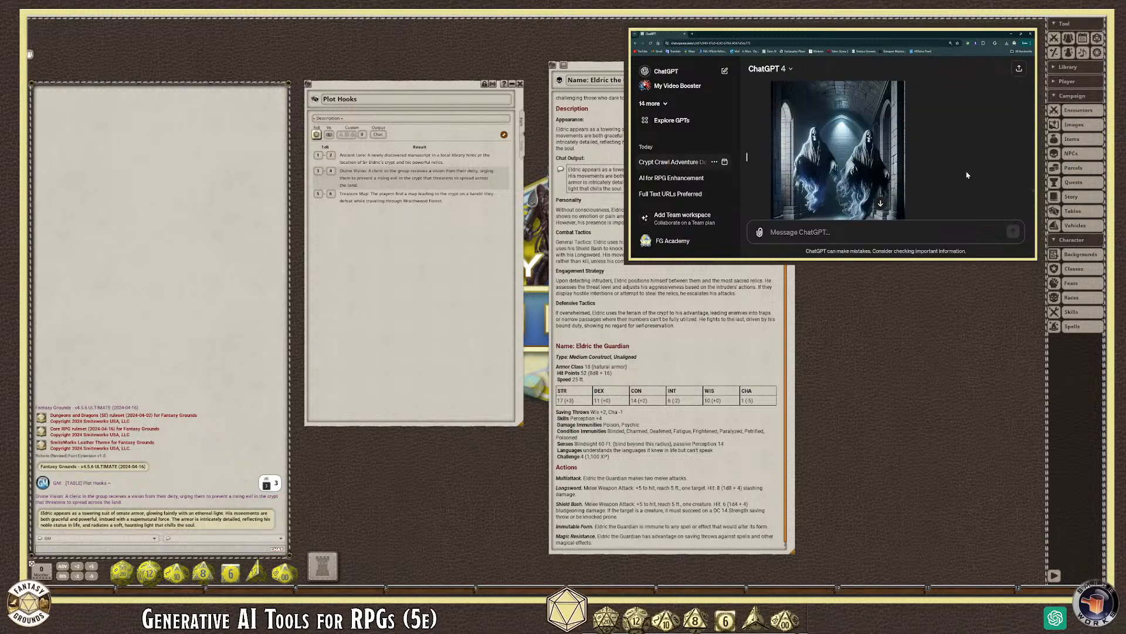
pyautogui.scroll(-4, 968, 175)
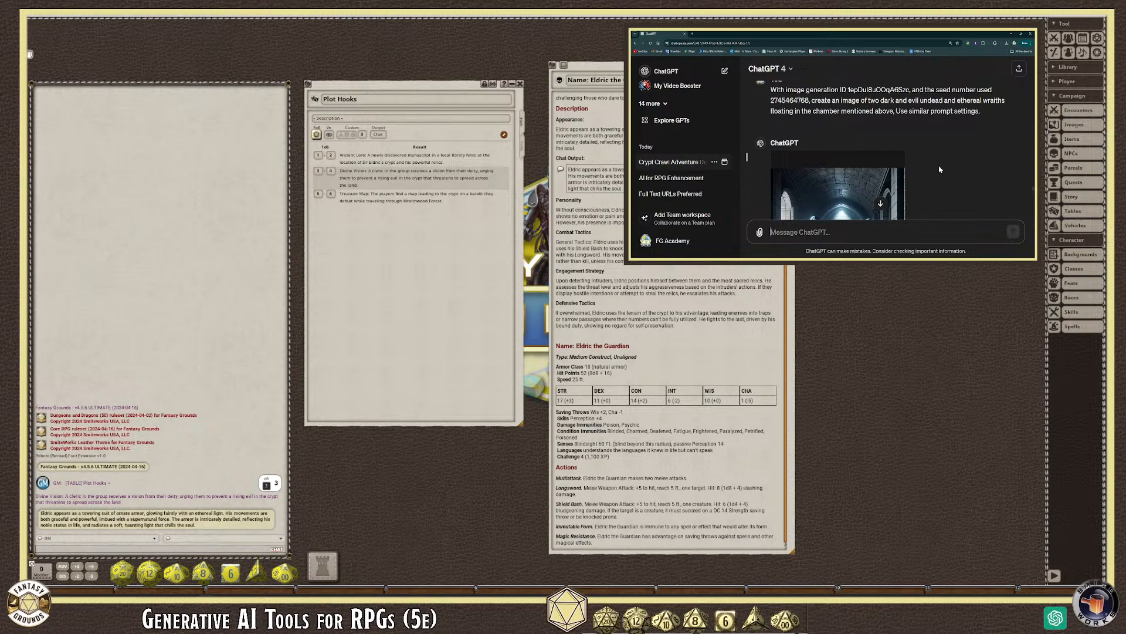
pyautogui.scroll(-2, 948, 179)
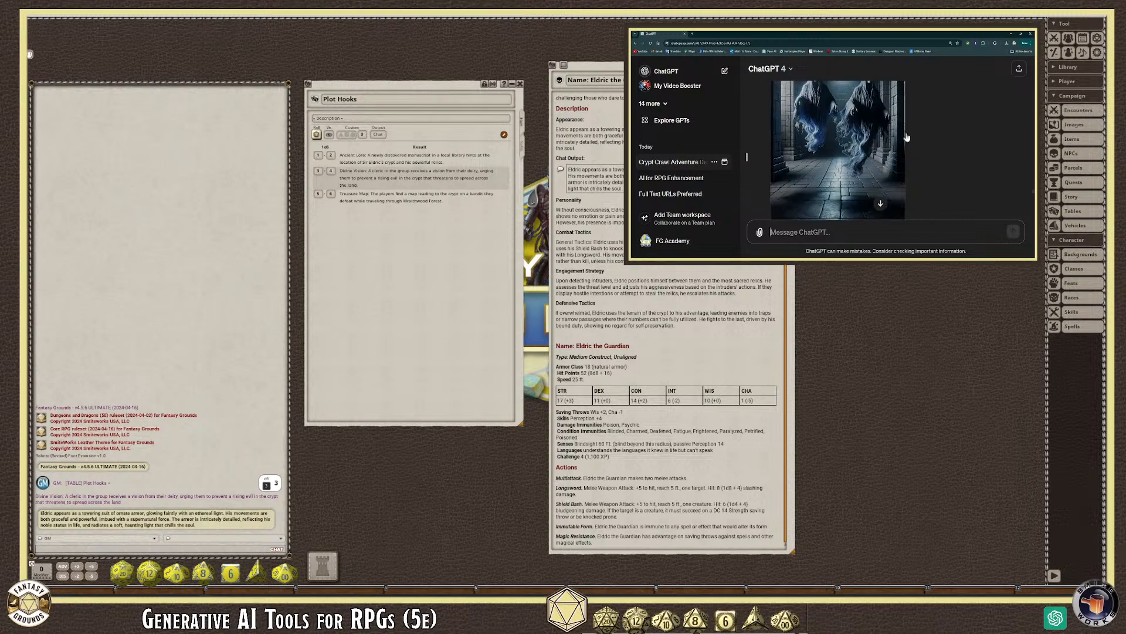
pyautogui.scroll(-1, 954, 164)
pyautogui.scroll(7, 893, 146)
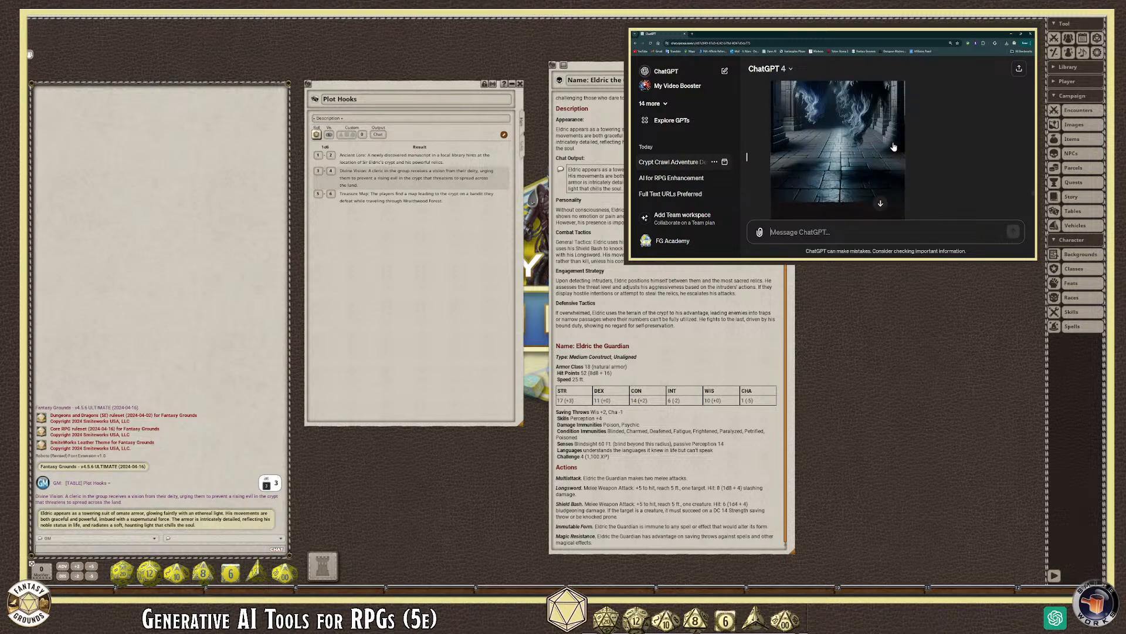
pyautogui.scroll(-2, 946, 172)
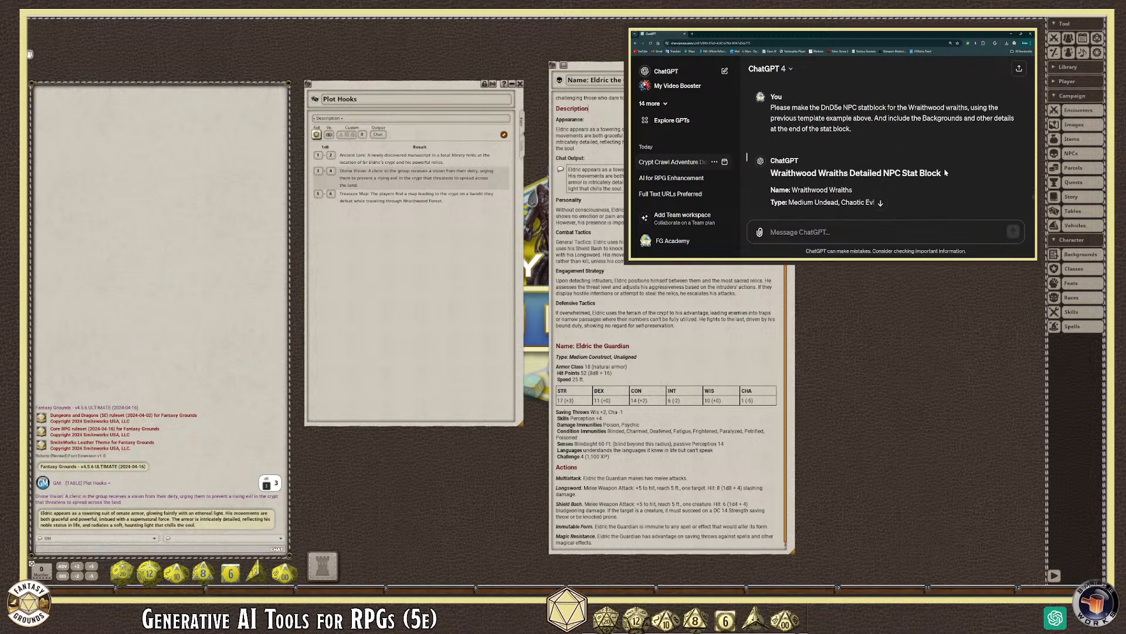
# Step: Check the wraith statblock's ability scores, Background, Description and closing tactics sections
pyautogui.scroll(-10, 945, 173)
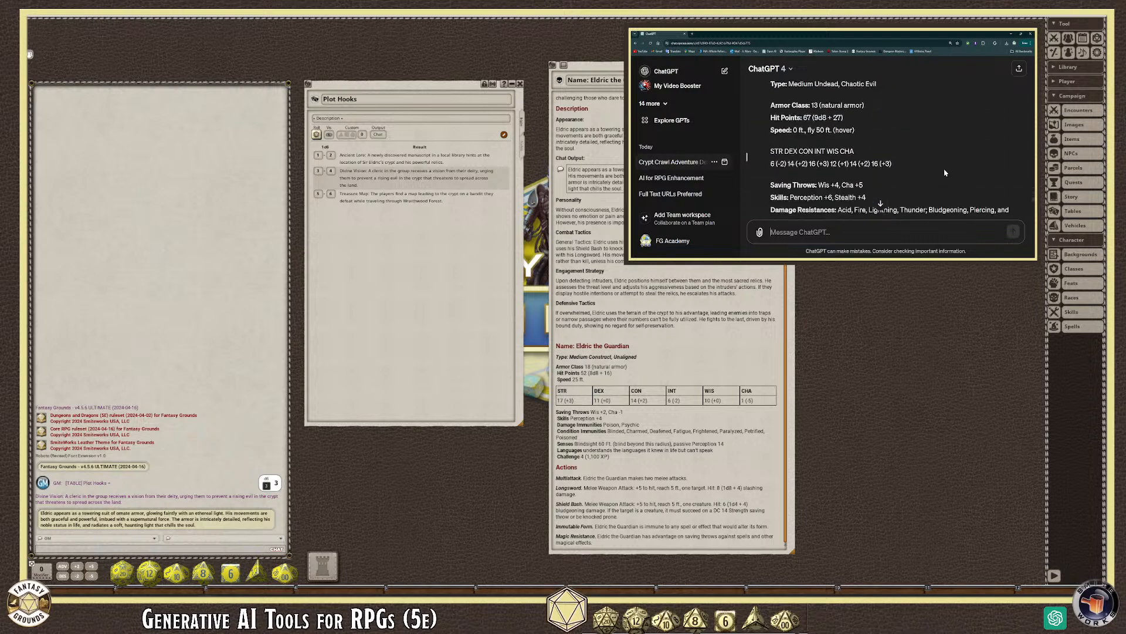
pyautogui.scroll(-3, 945, 170)
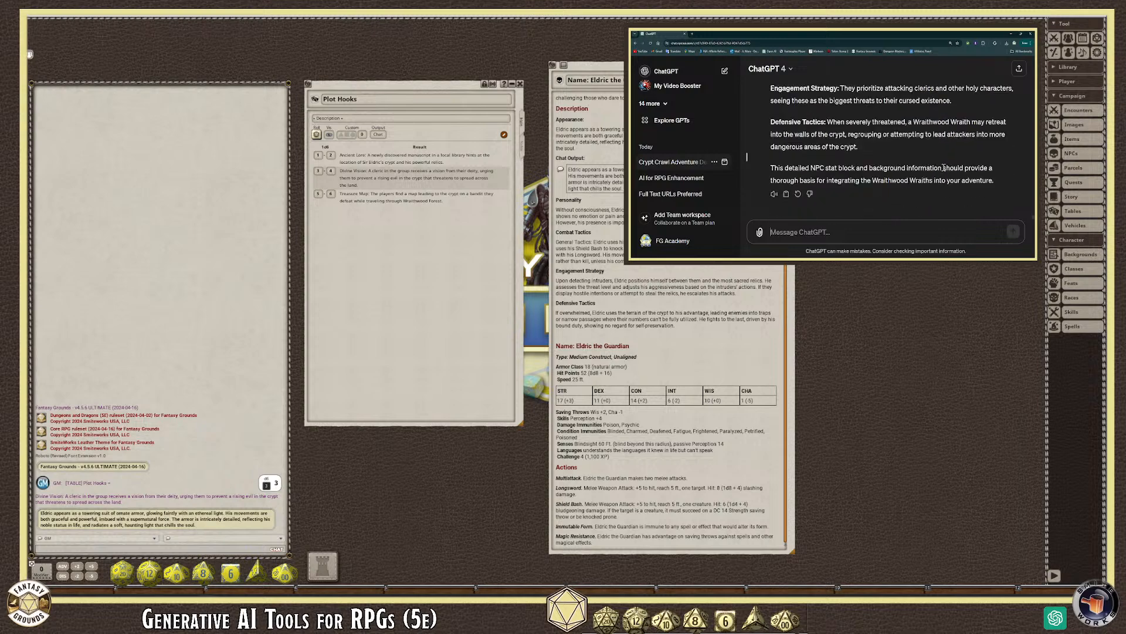
pyautogui.scroll(10, 943, 165)
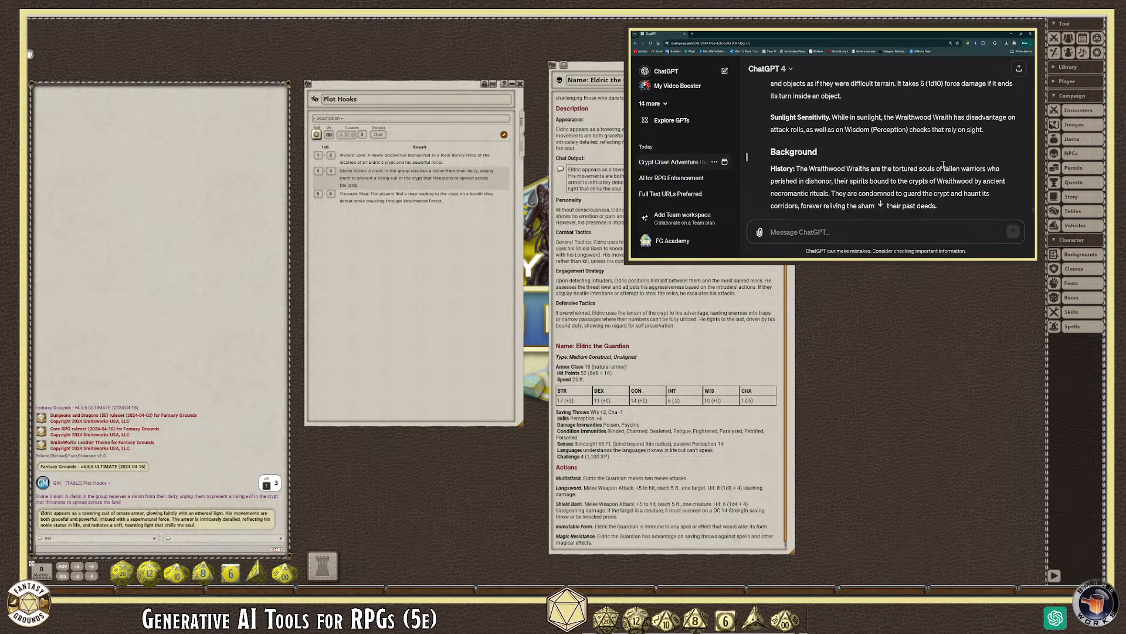
pyautogui.scroll(-10, 943, 165)
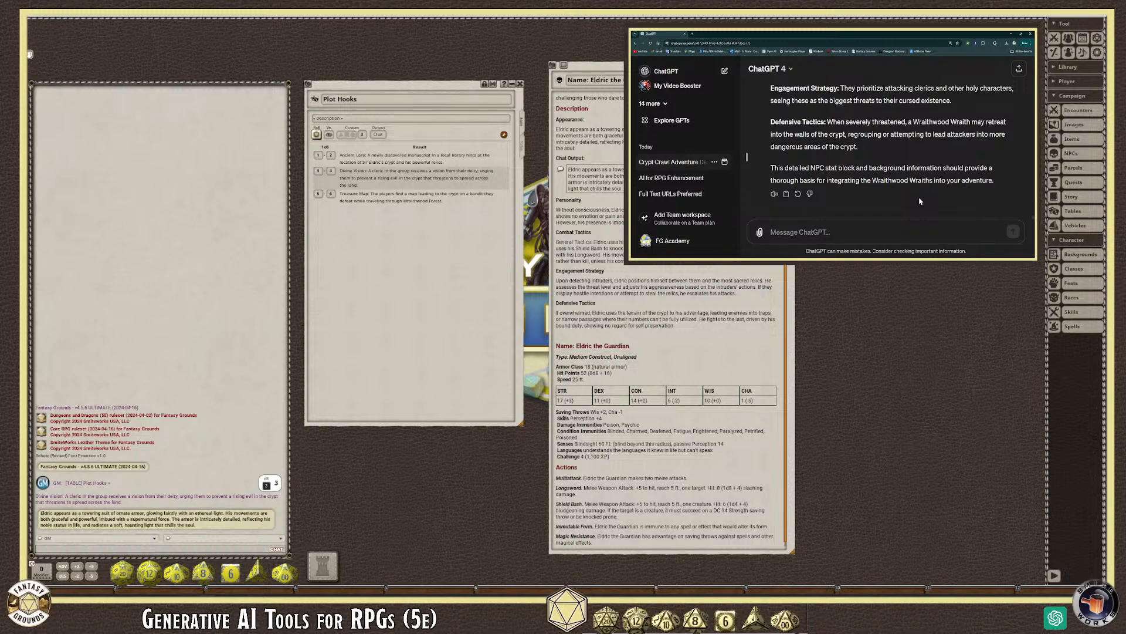
pyautogui.scroll(1, 885, 179)
pyautogui.scroll(1, 857, 179)
pyautogui.scroll(3, 857, 179)
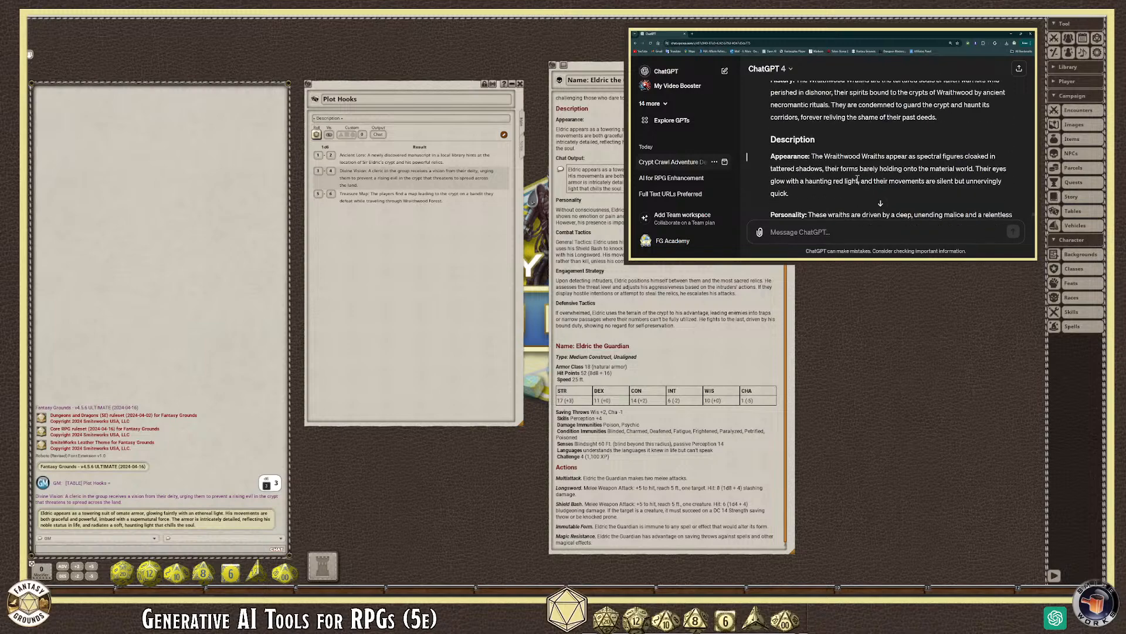
pyautogui.scroll(-2, 833, 177)
pyautogui.scroll(-3, 839, 182)
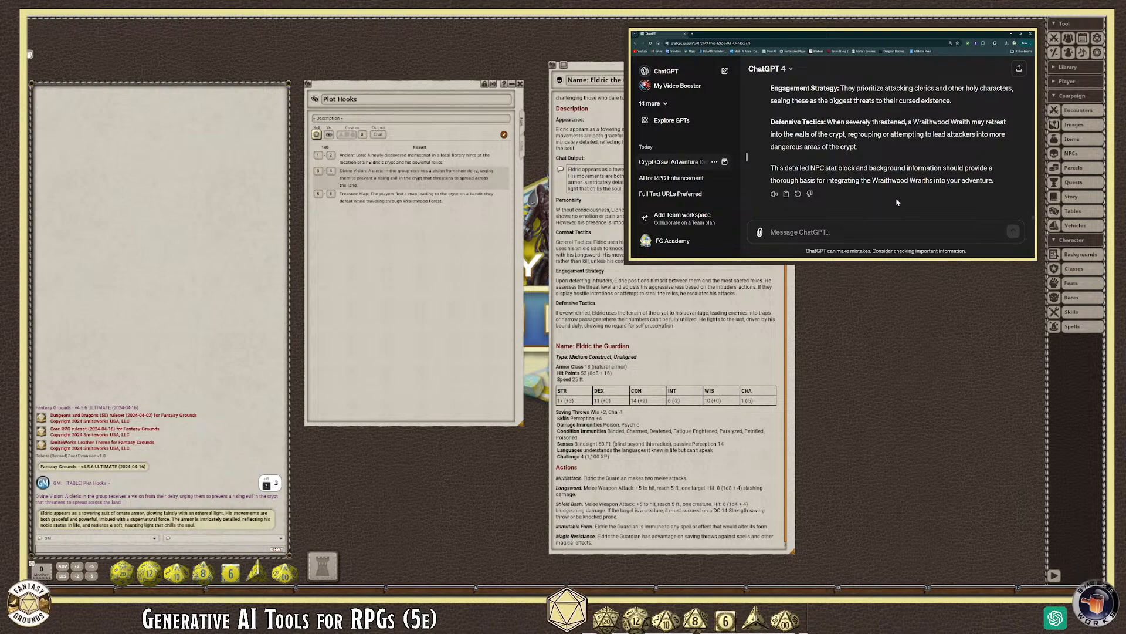
# Step: Review the wraiths' Combat Tactics, damage resistances, immunities, senses and challenge rating, ending at their Background
pyautogui.scroll(1, 890, 207)
pyautogui.scroll(-1, 889, 204)
pyautogui.click(882, 236)
pyautogui.scroll(2, 866, 183)
pyautogui.scroll(-2, 864, 202)
pyautogui.scroll(10, 864, 178)
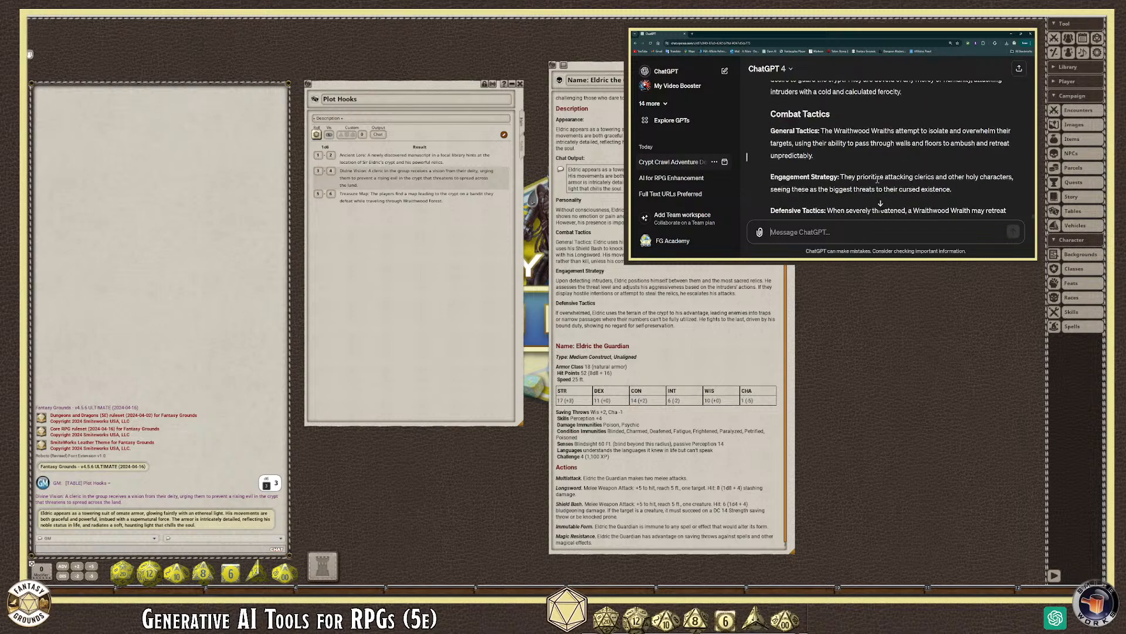
pyautogui.scroll(4, 863, 178)
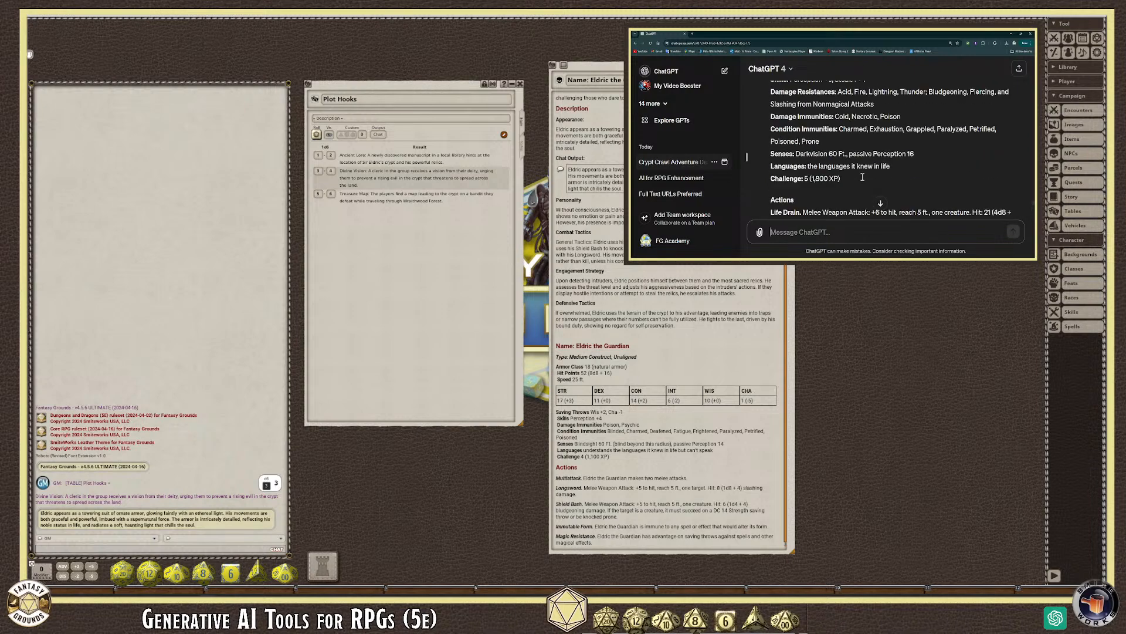
pyautogui.scroll(-4, 862, 182)
pyautogui.scroll(-10, 862, 182)
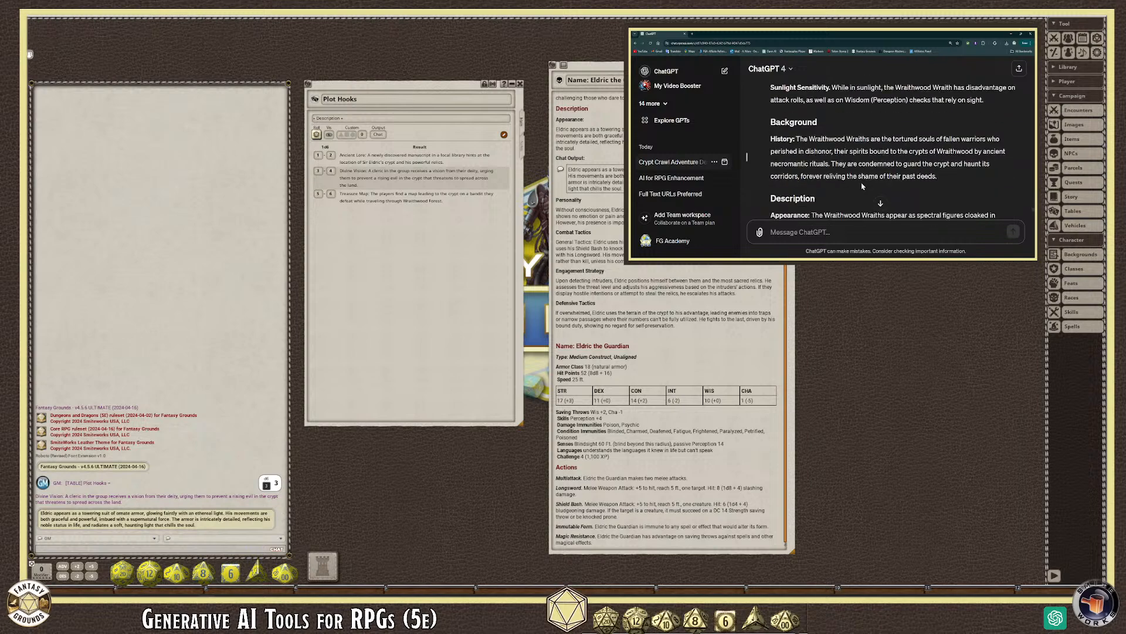